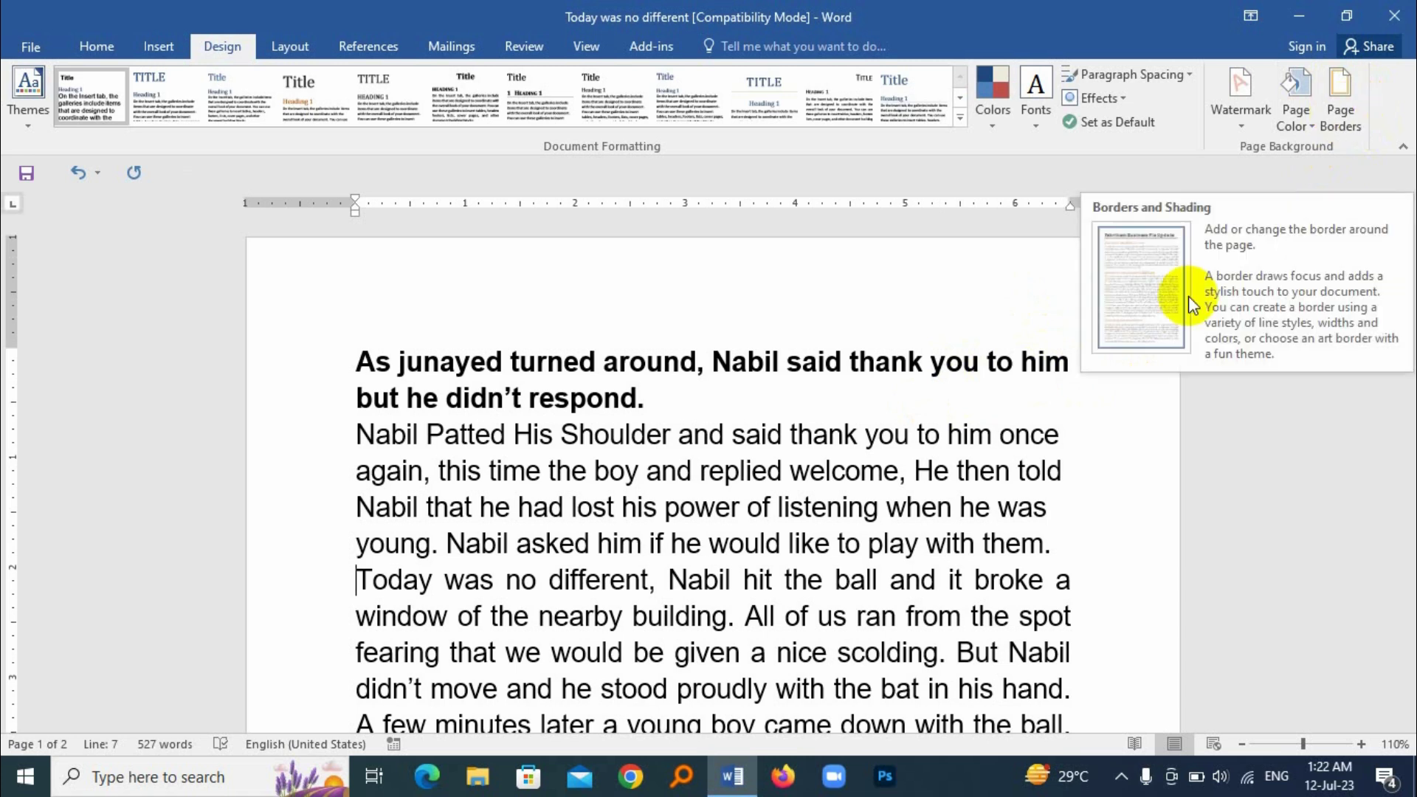
pyautogui.hotkey('ctrl', 's')
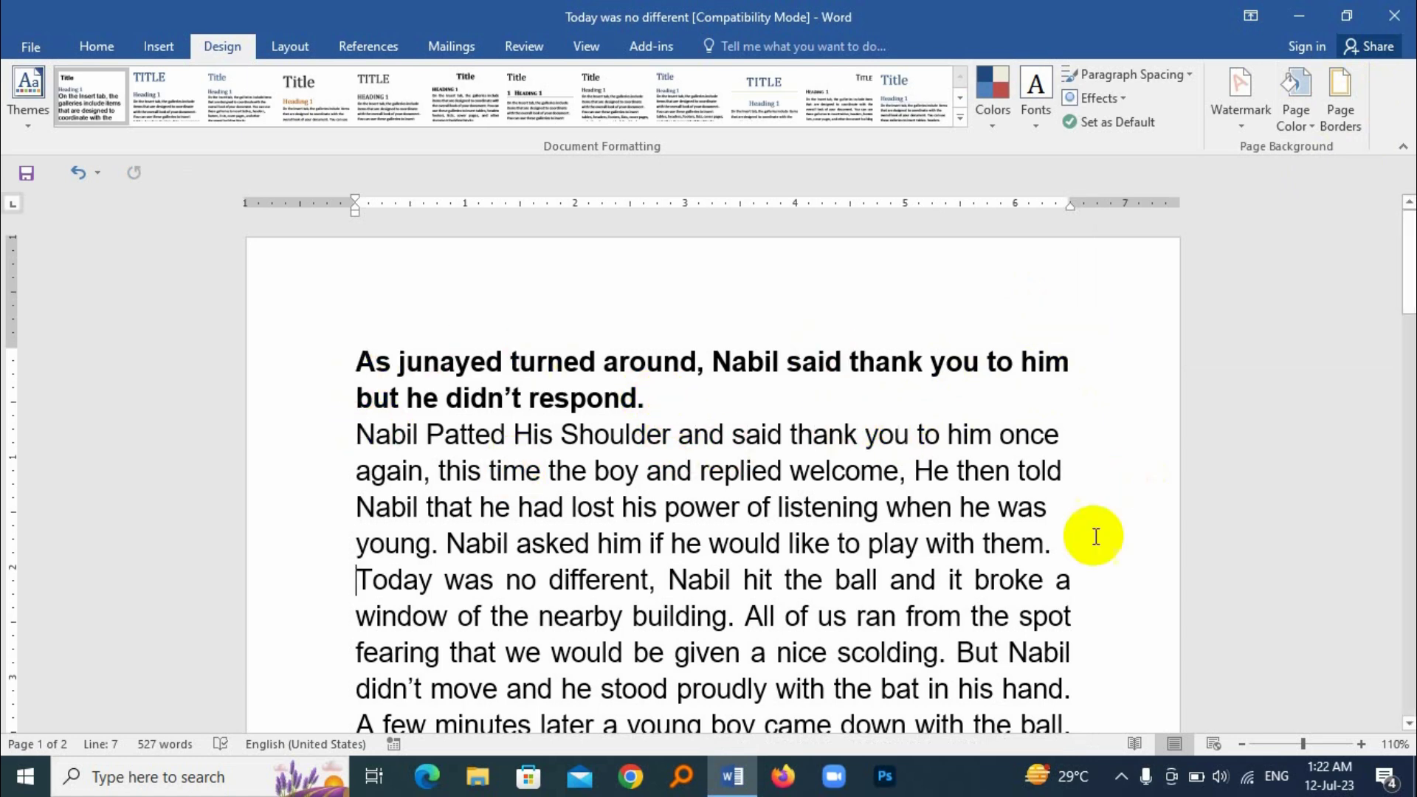
pyautogui.write('Today was no different, Nabil hit the ball and it broke a window of the nearby building. All of us ran from the spot fearing that we would be given a nice scolding. But Nabil didn’t move and he stood proudly with the bat in his hand. A few minutes later a young boy came down with the ball. He introduced himself as Junayed and gave the ball to Nabil.')
pyautogui.hotkey('ctrl', 'Up')
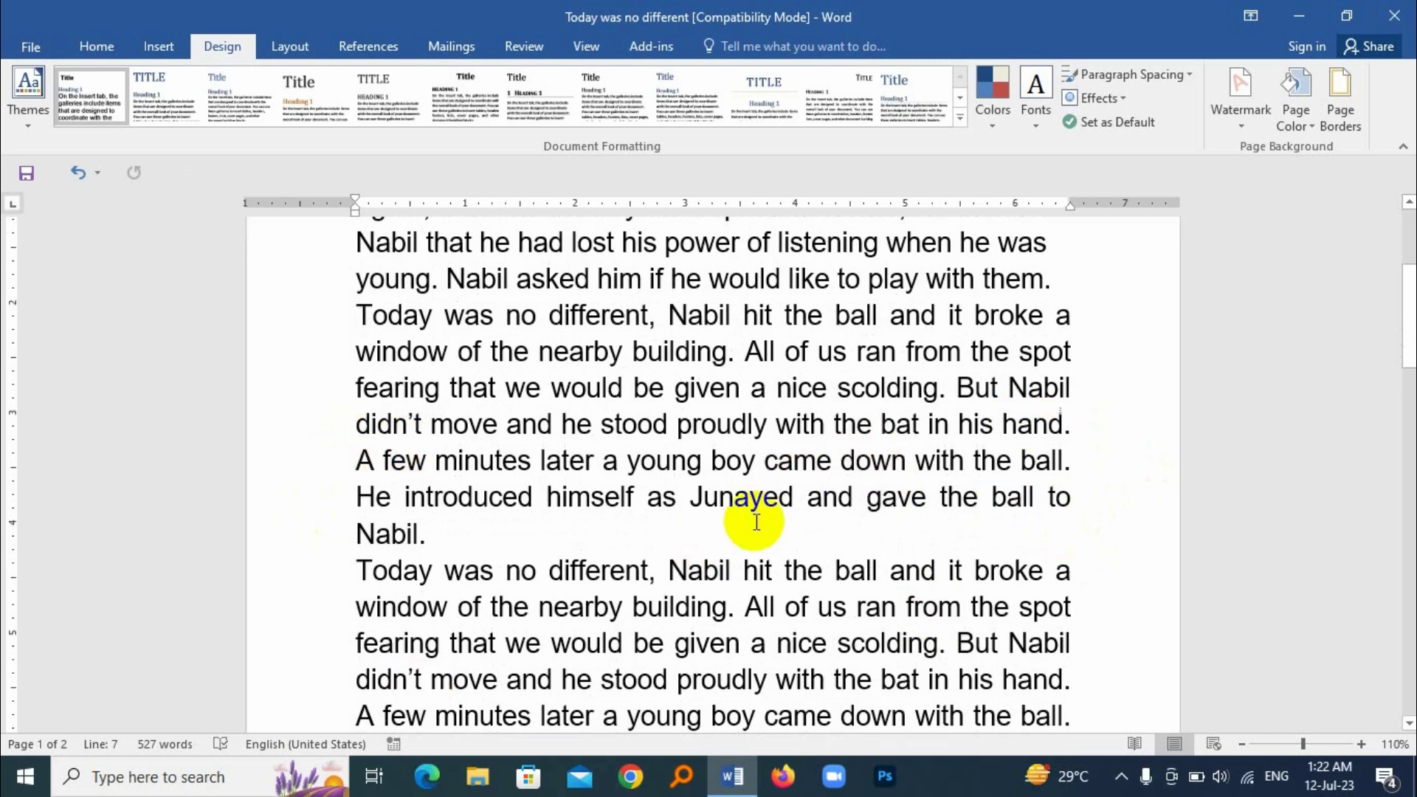
pyautogui.scroll(2, 757, 522)
pyautogui.scroll(2, 756, 521)
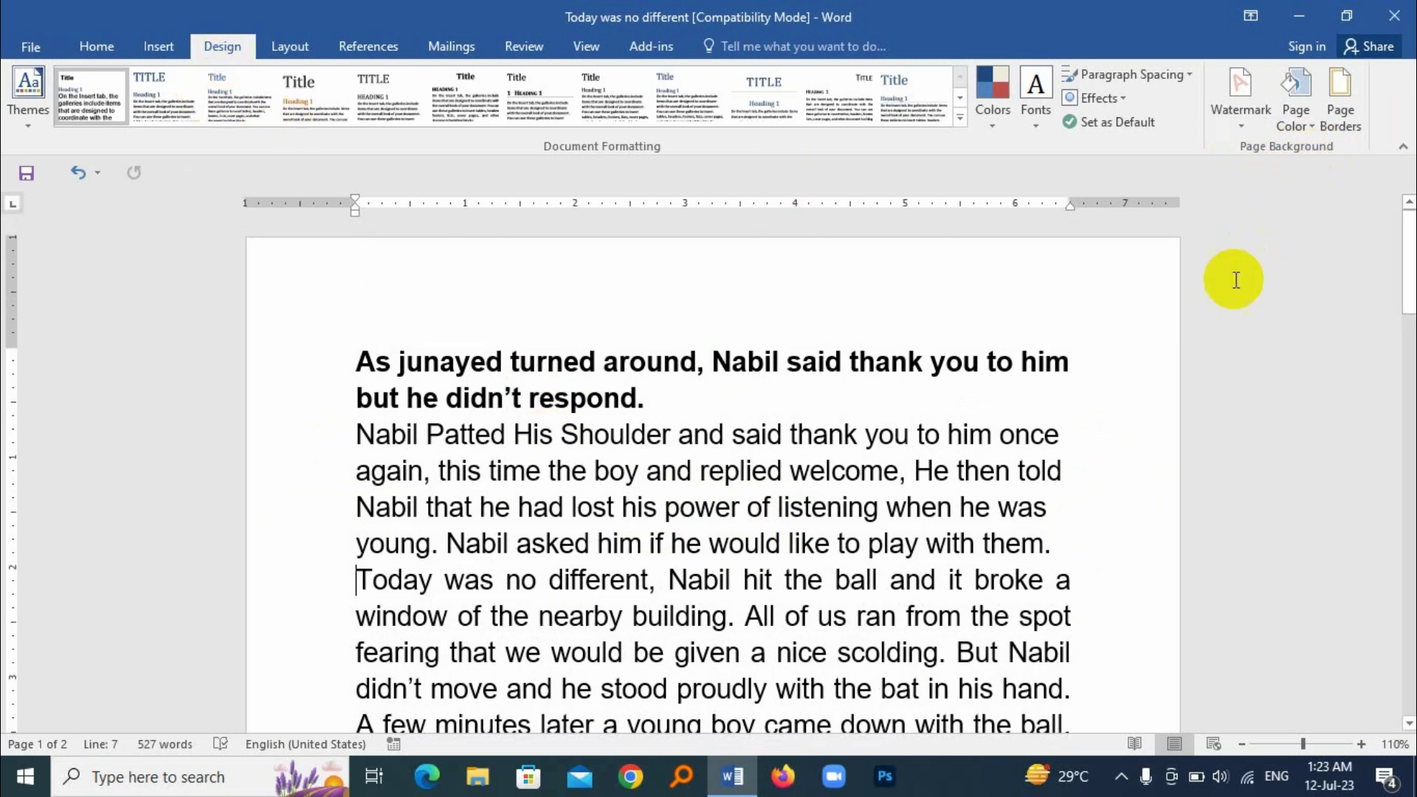
# - Apply a Box page border with a ½ pt line to the whole document
pyautogui.click(1340, 92)
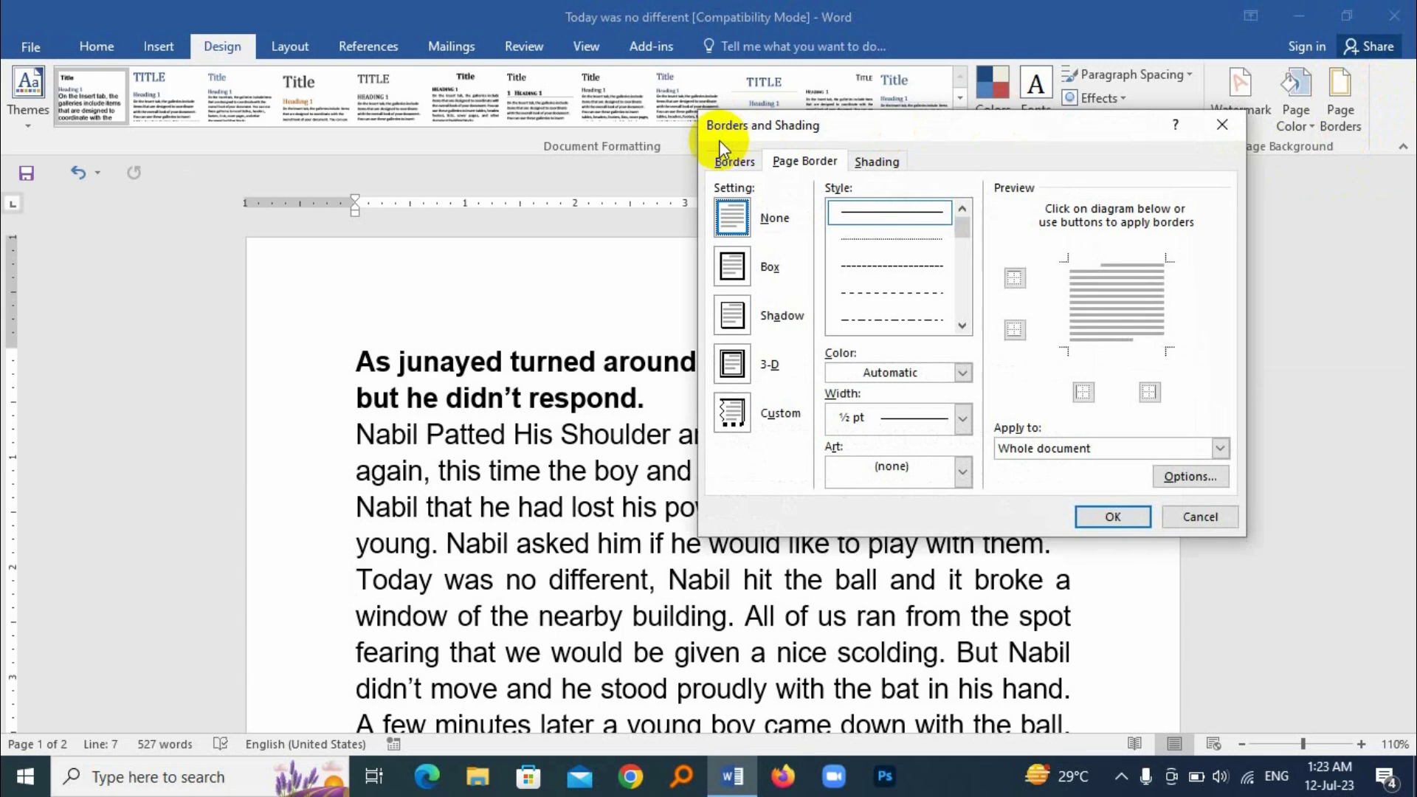
pyautogui.moveTo(870, 127)
pyautogui.mouseDown()
pyautogui.moveTo(601, 117)
pyautogui.moveTo(715, 191)
pyautogui.moveTo(561, 122)
pyautogui.mouseUp()
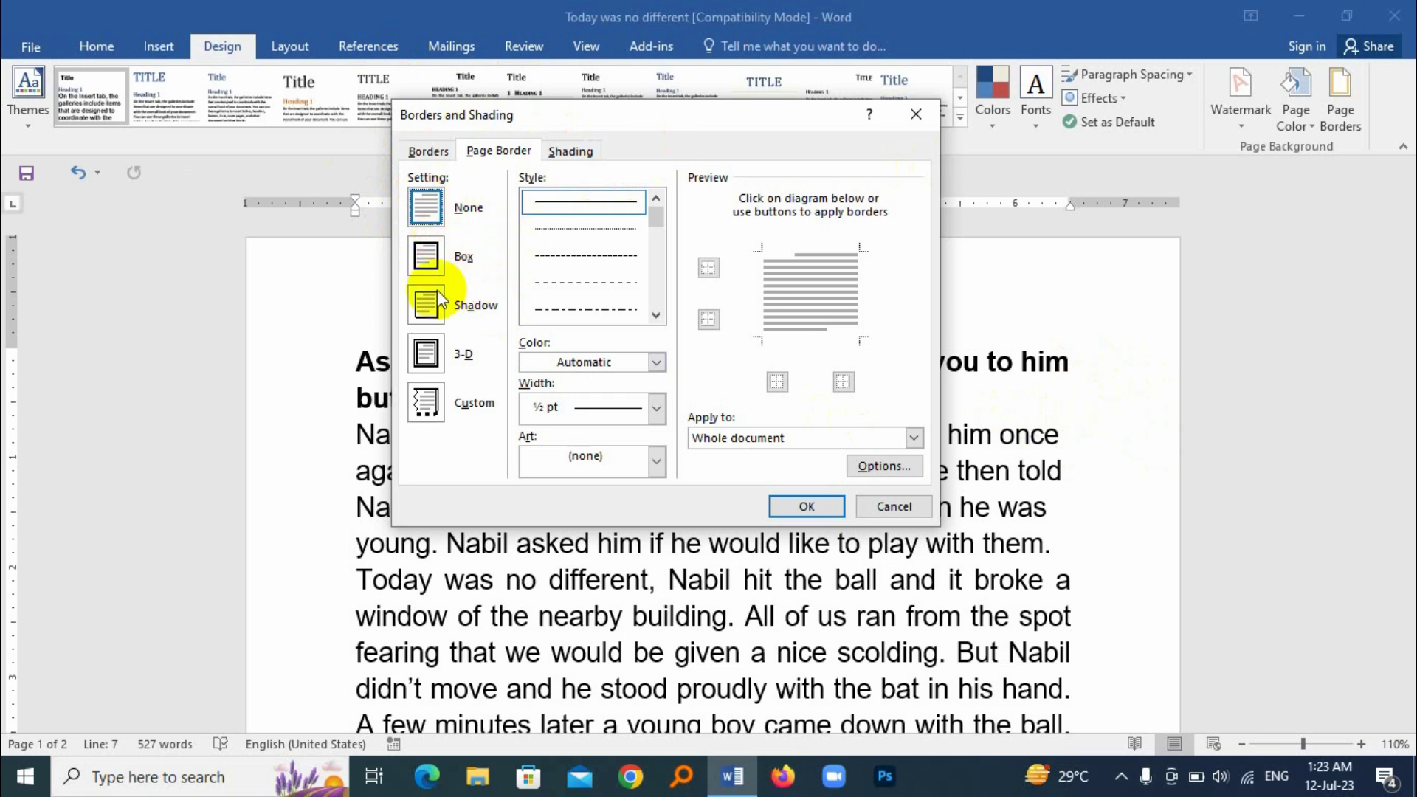
pyautogui.click(427, 256)
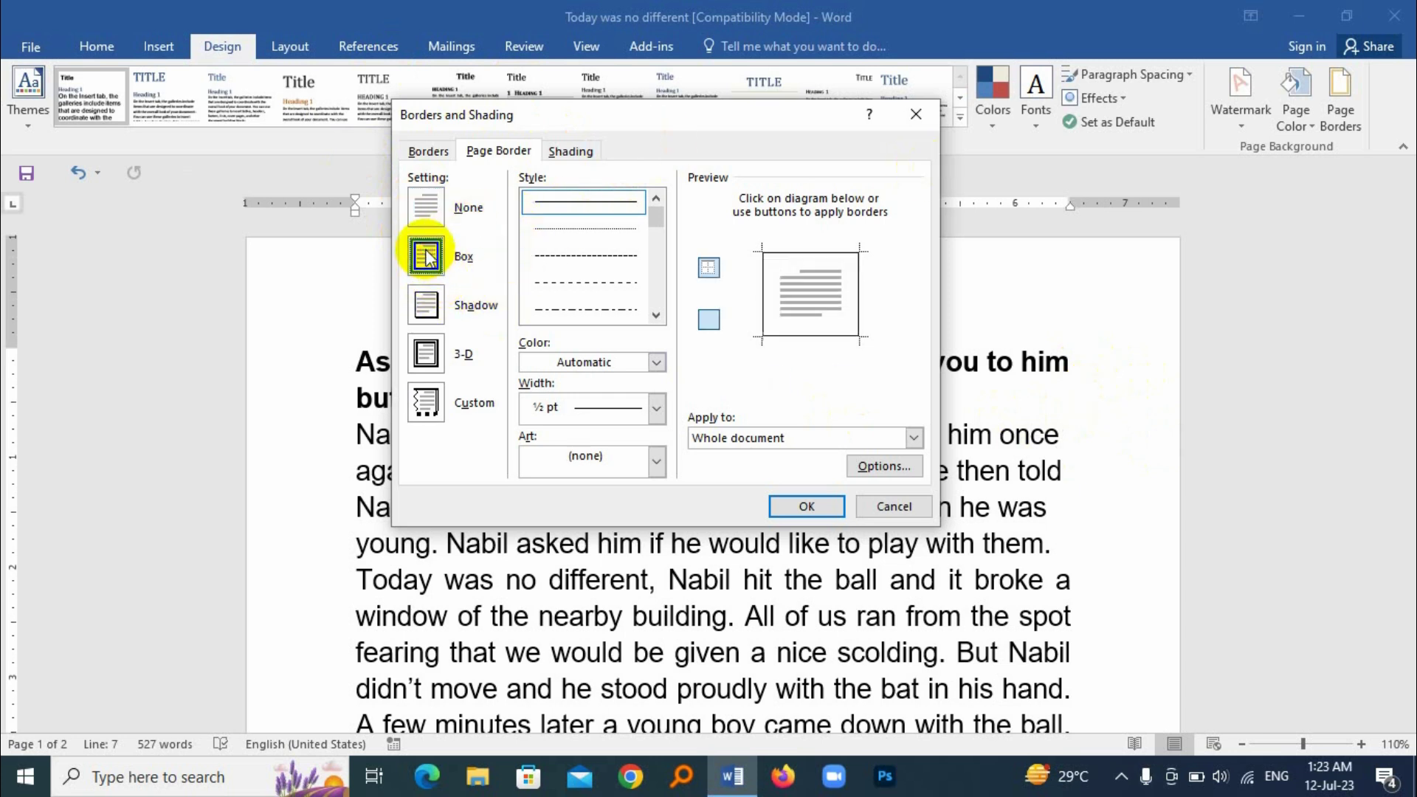
pyautogui.click(807, 506)
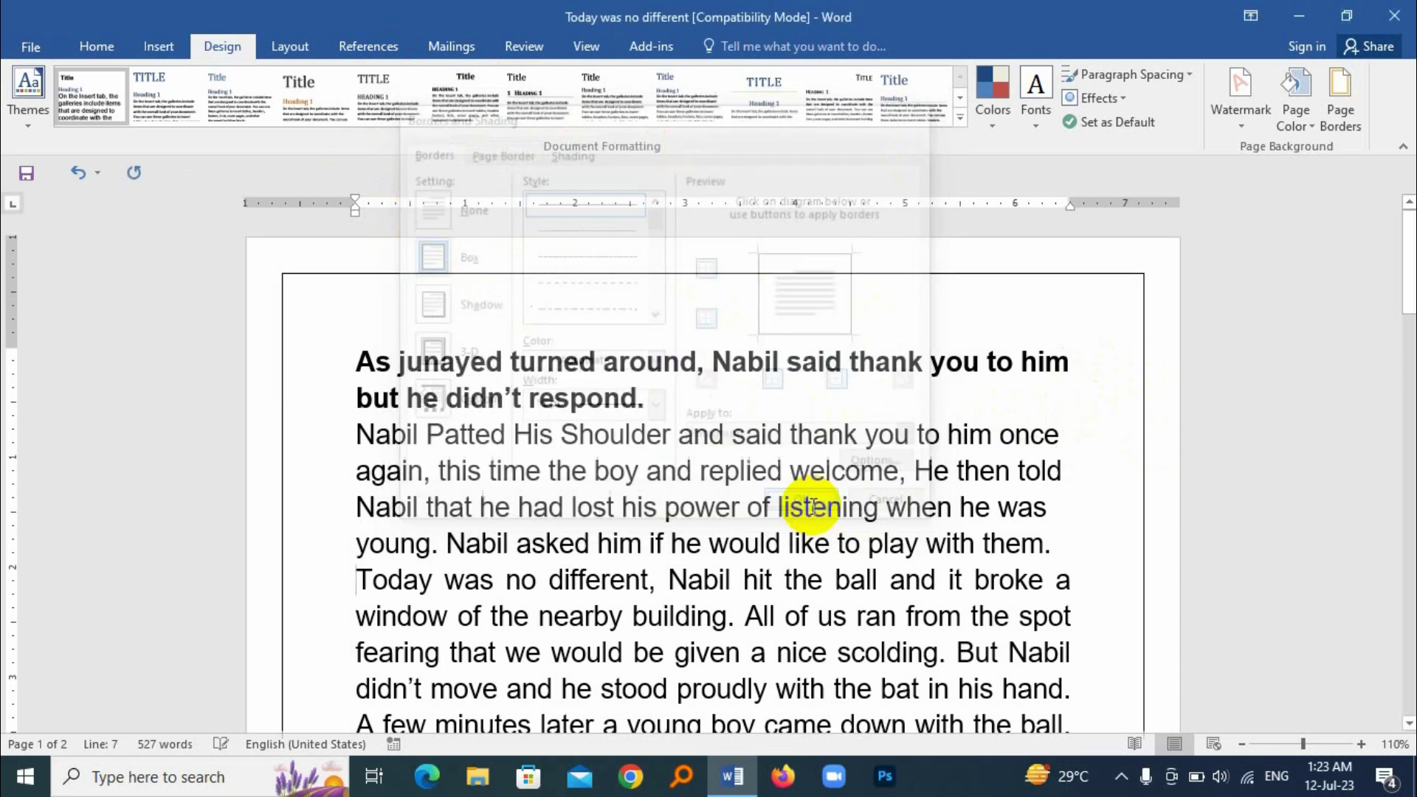
# - Examine the box border on both pages and in the print preview, and return to the document
pyautogui.scroll(-2, 771, 514)
pyautogui.scroll(-2, 771, 514)
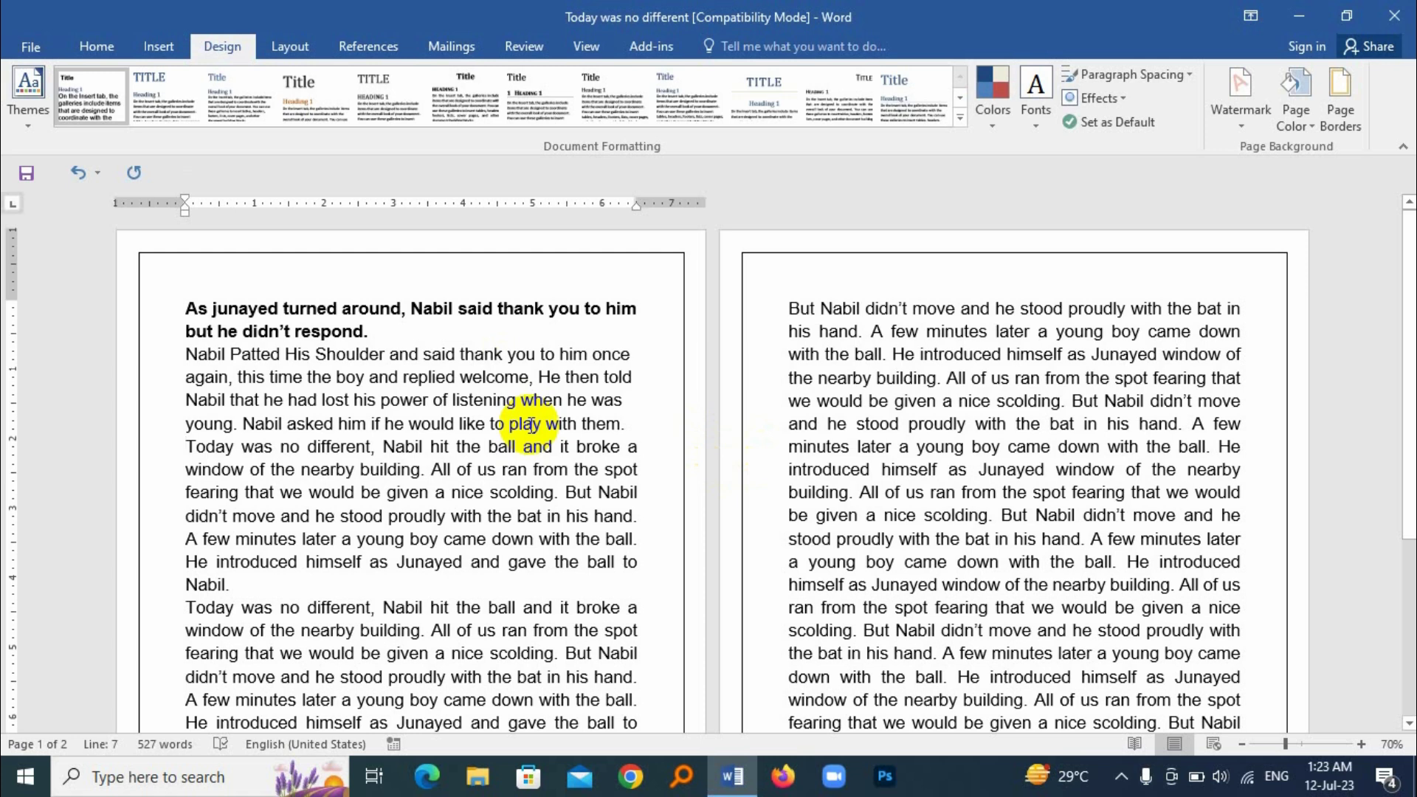
pyautogui.hotkey('ctrl', 'p')
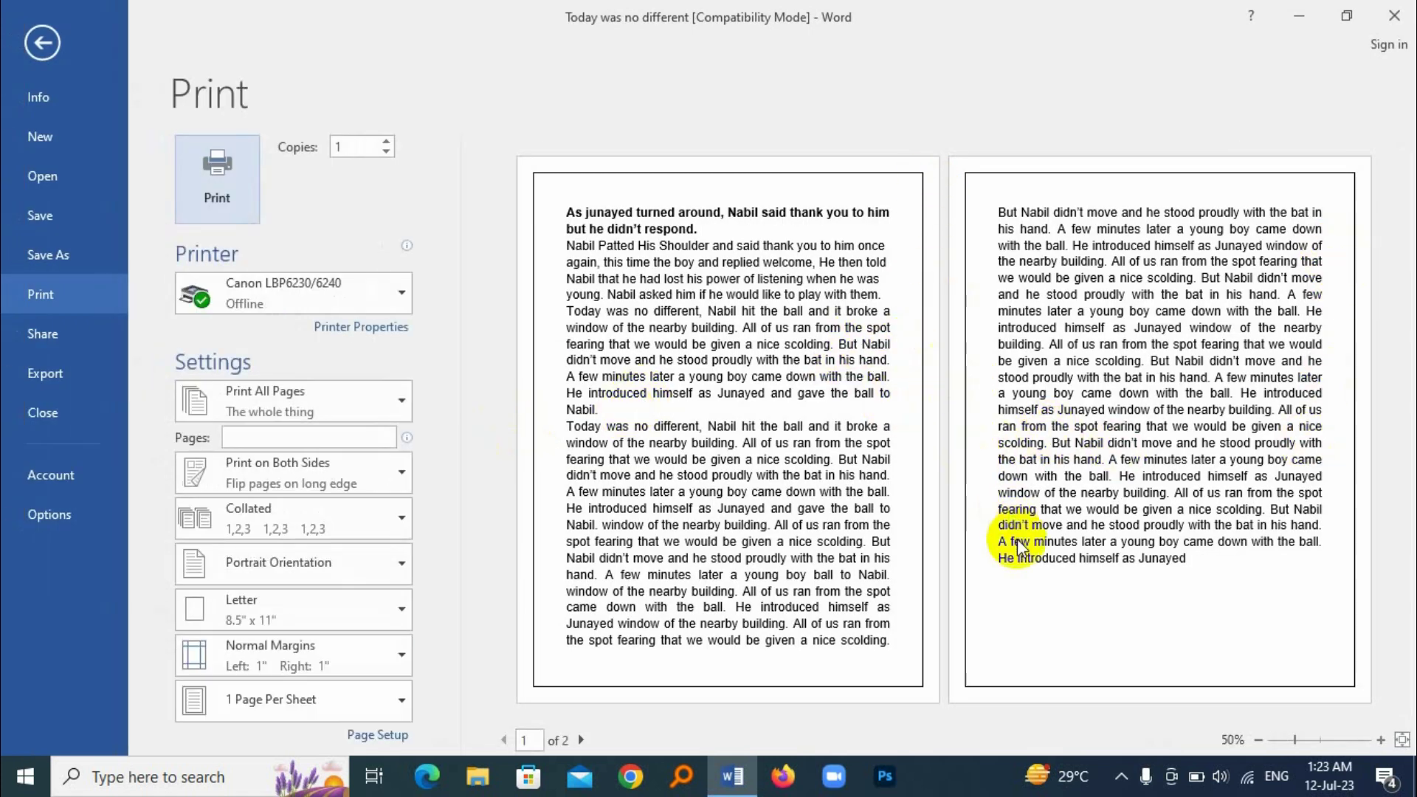
pyautogui.click(35, 43)
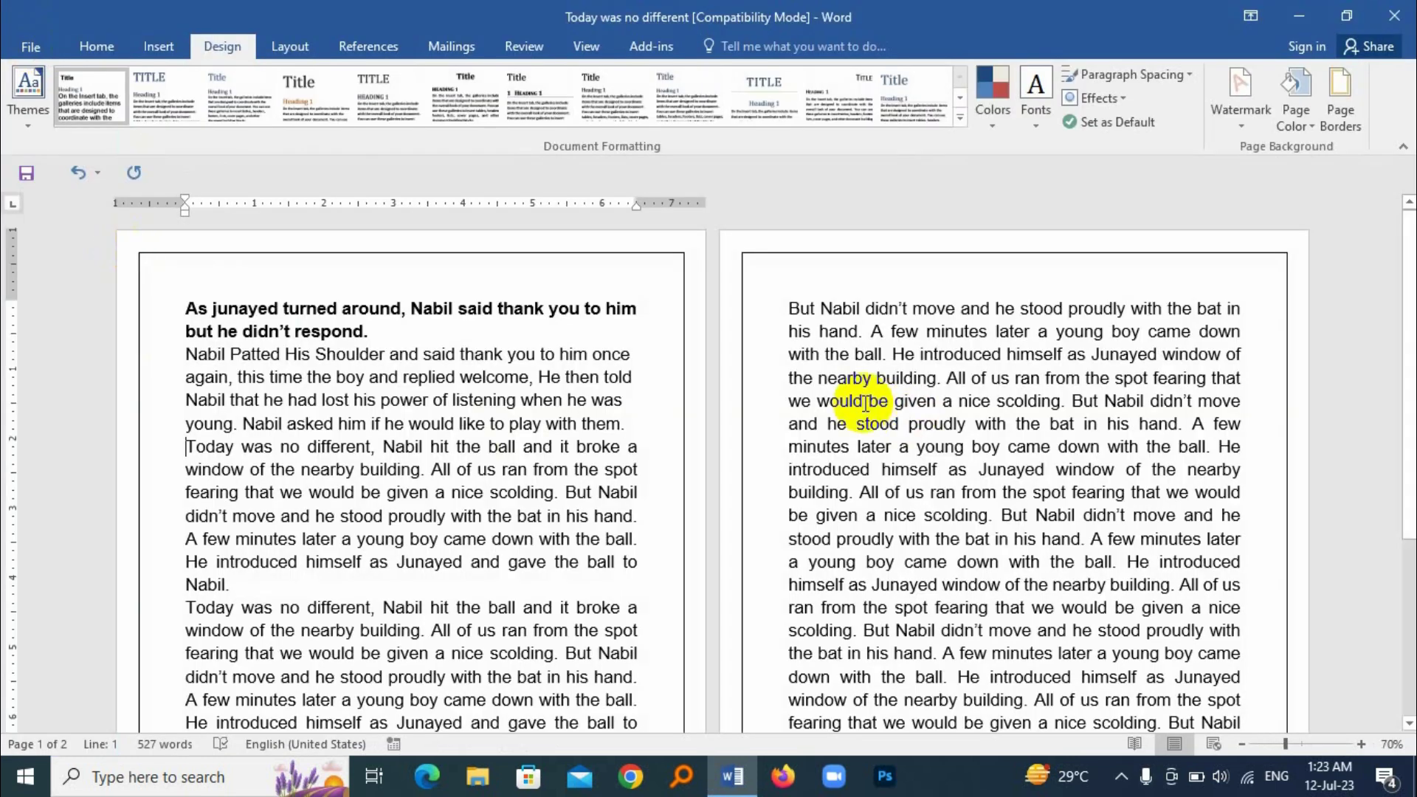
pyautogui.keyDown('ctrl'); pyautogui.scroll(3, 721, 417); pyautogui.keyUp('ctrl')
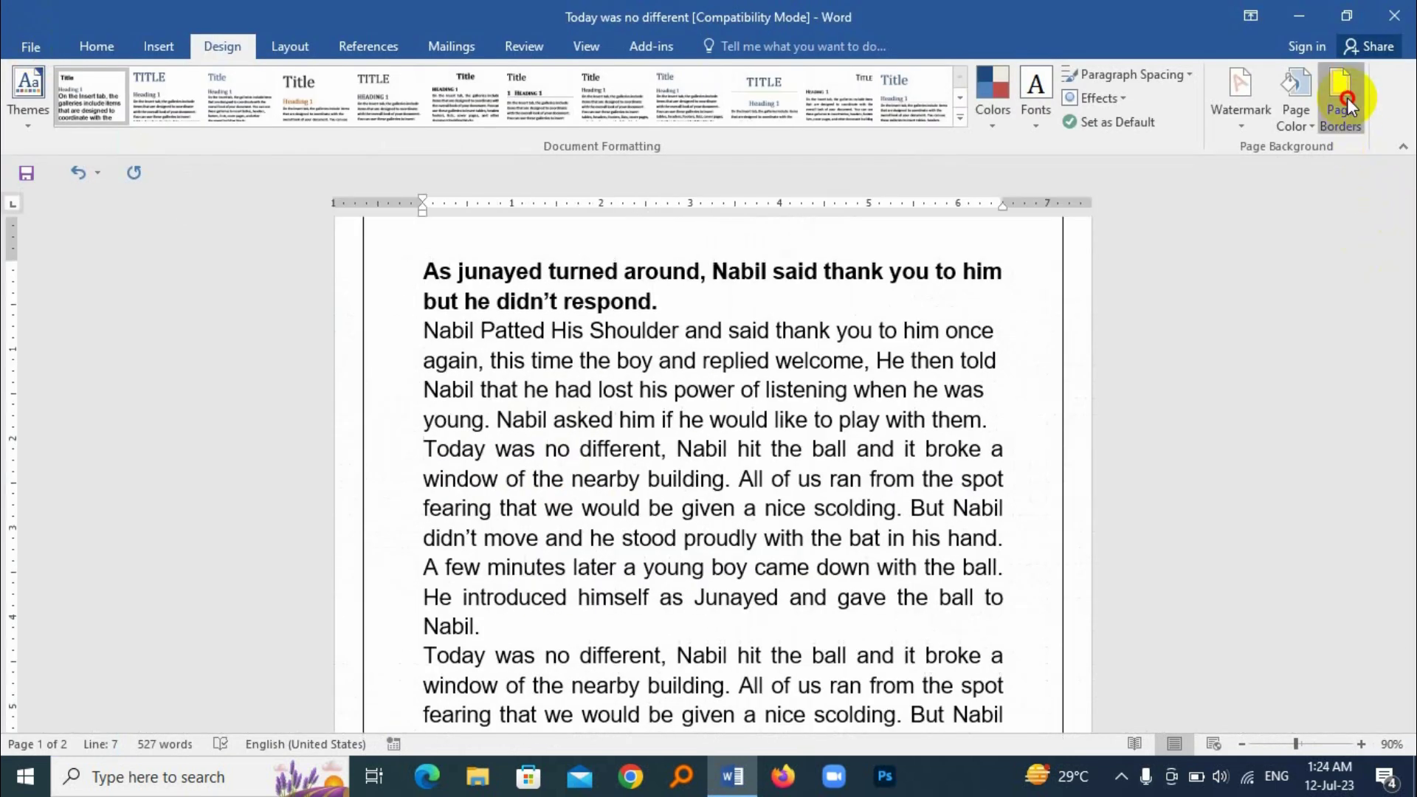
# - Remove the box page border from the whole document
pyautogui.click(1344, 98)
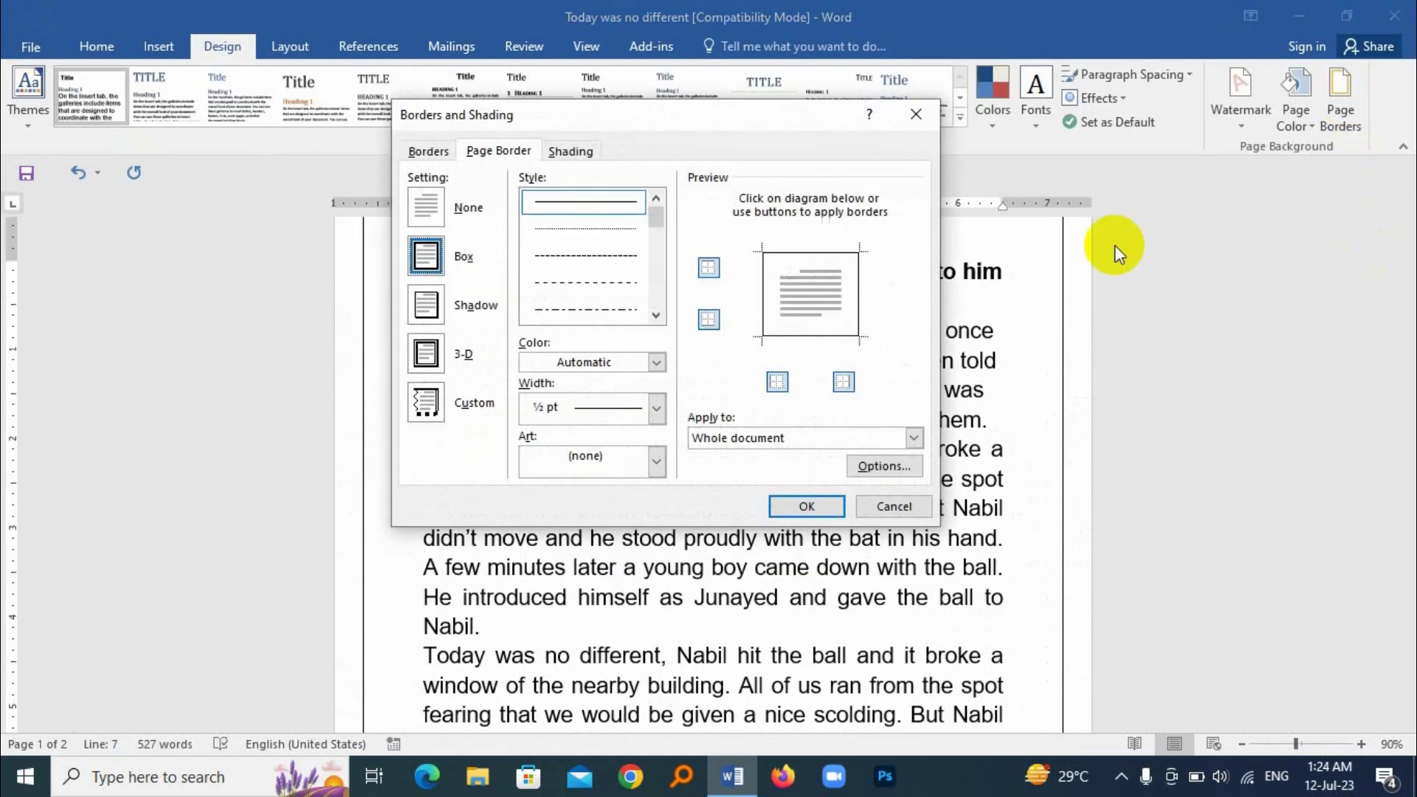
pyautogui.click(428, 206)
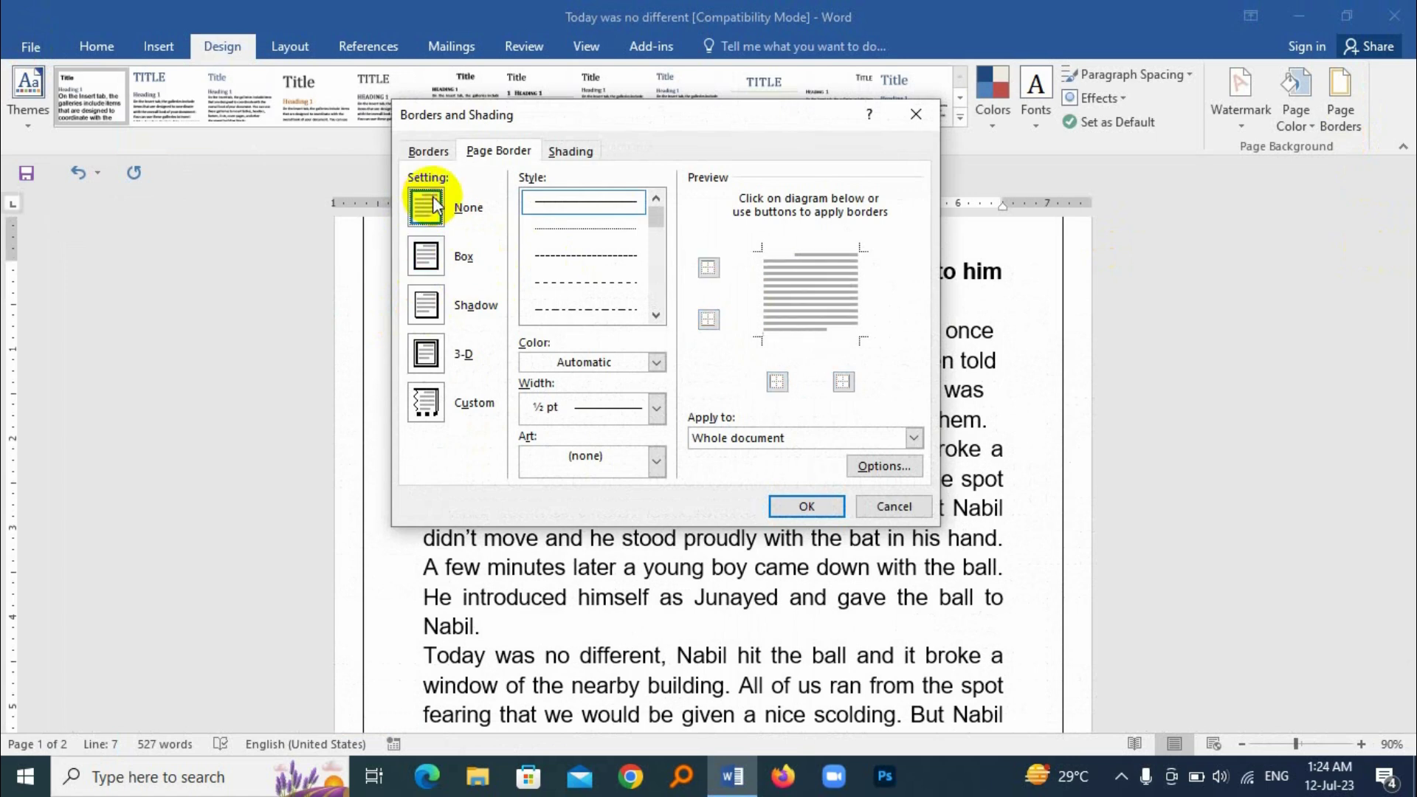
pyautogui.click(811, 506)
pyautogui.scroll(1, 838, 490)
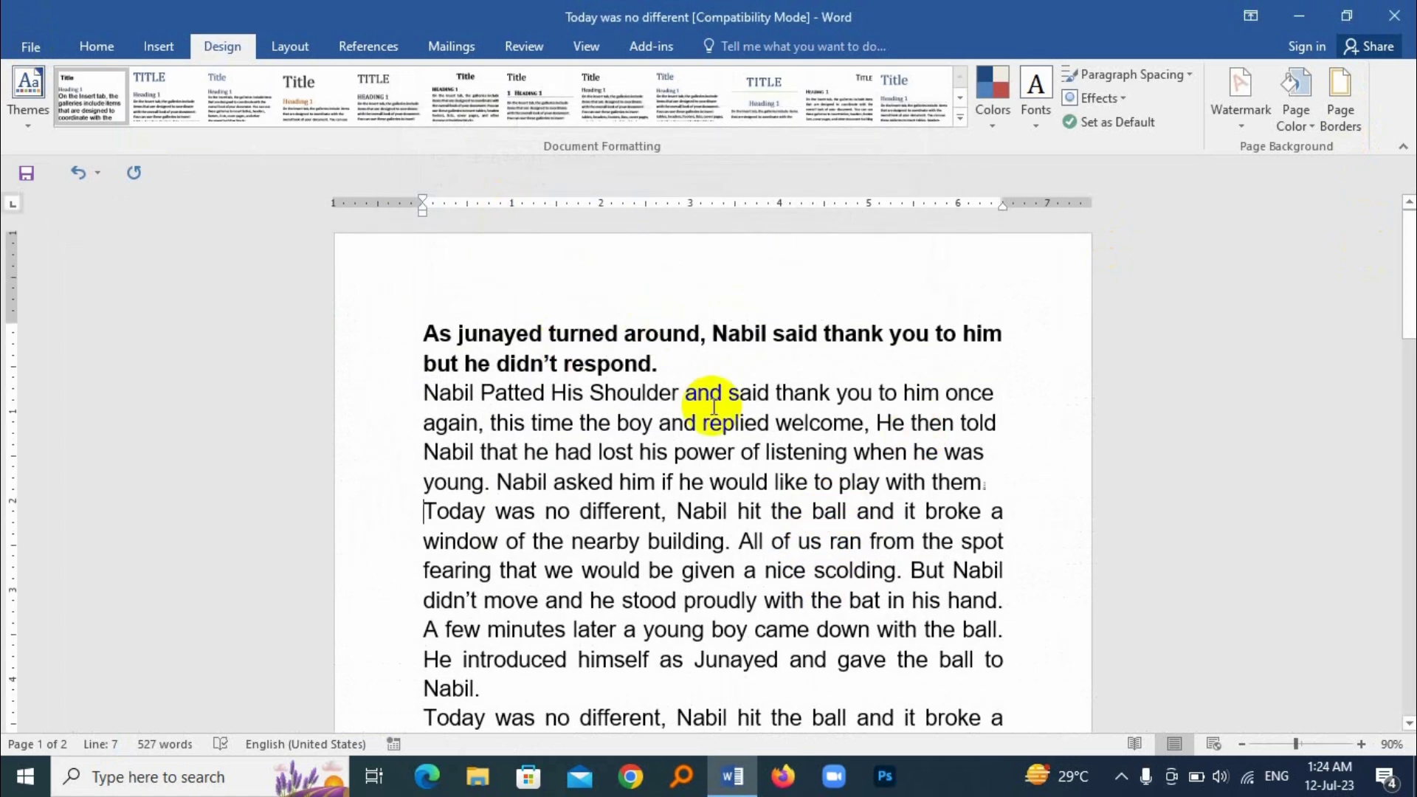
# - Apply a Shadow page border to the whole document and inspect its edges on the first page
pyautogui.click(1339, 99)
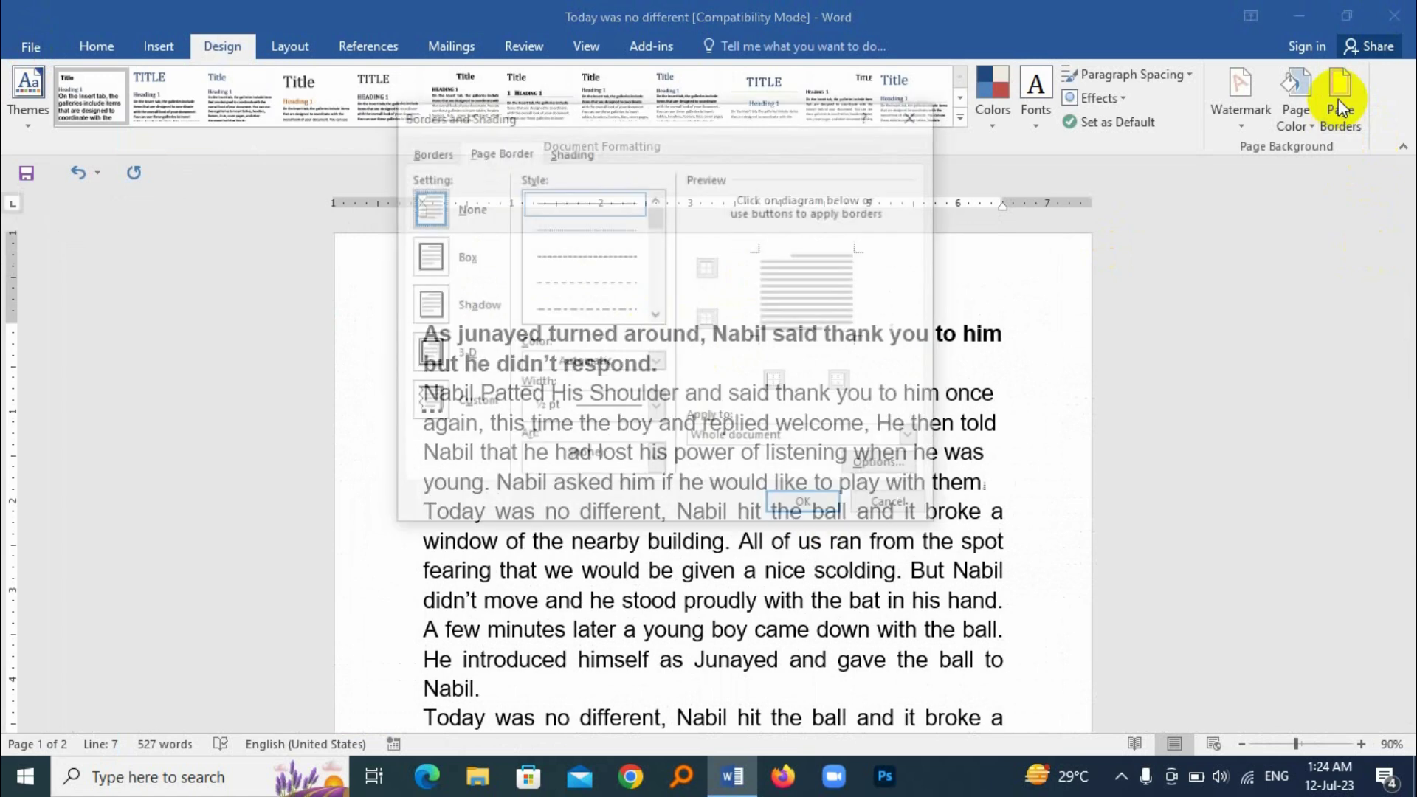
pyautogui.click(428, 304)
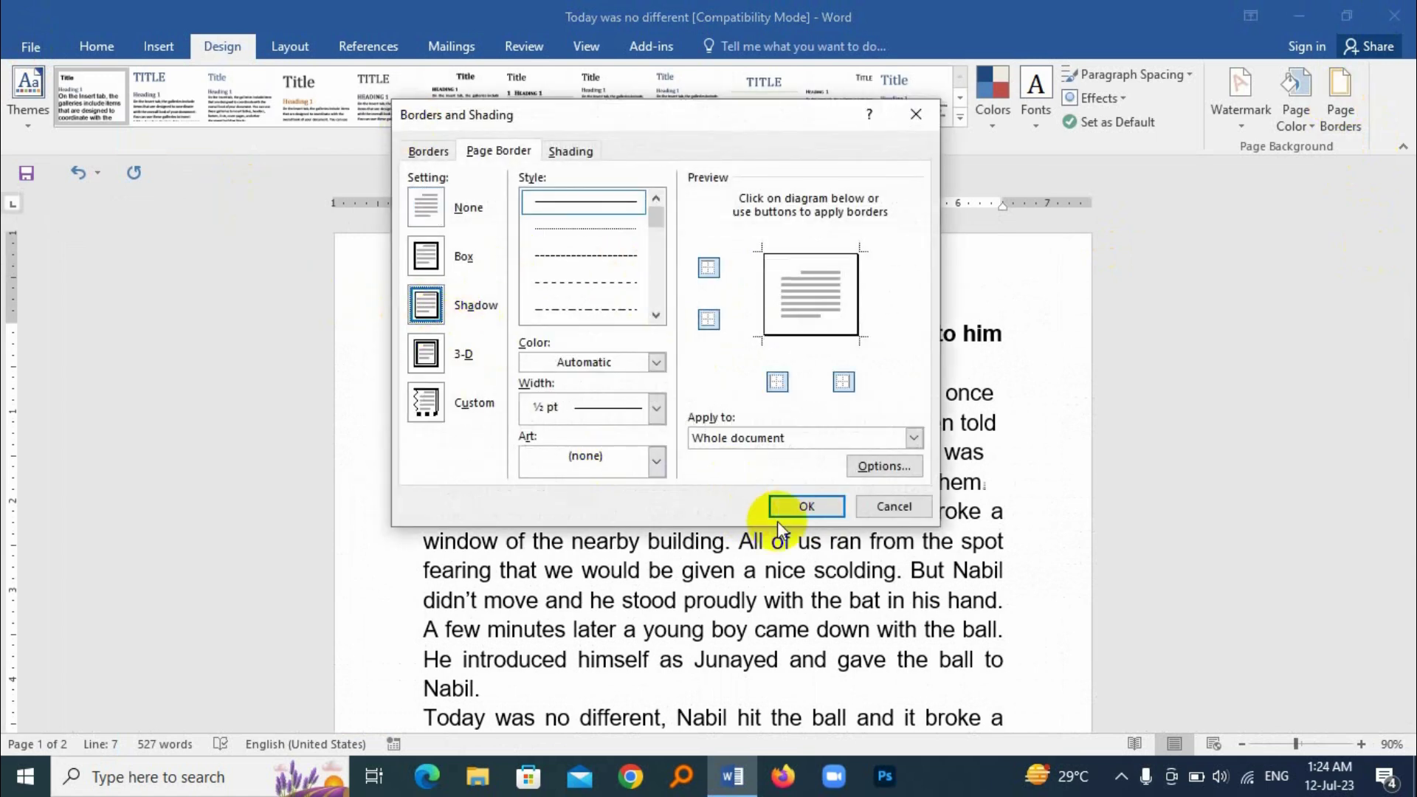
pyautogui.click(798, 512)
pyautogui.scroll(-5, 1043, 490)
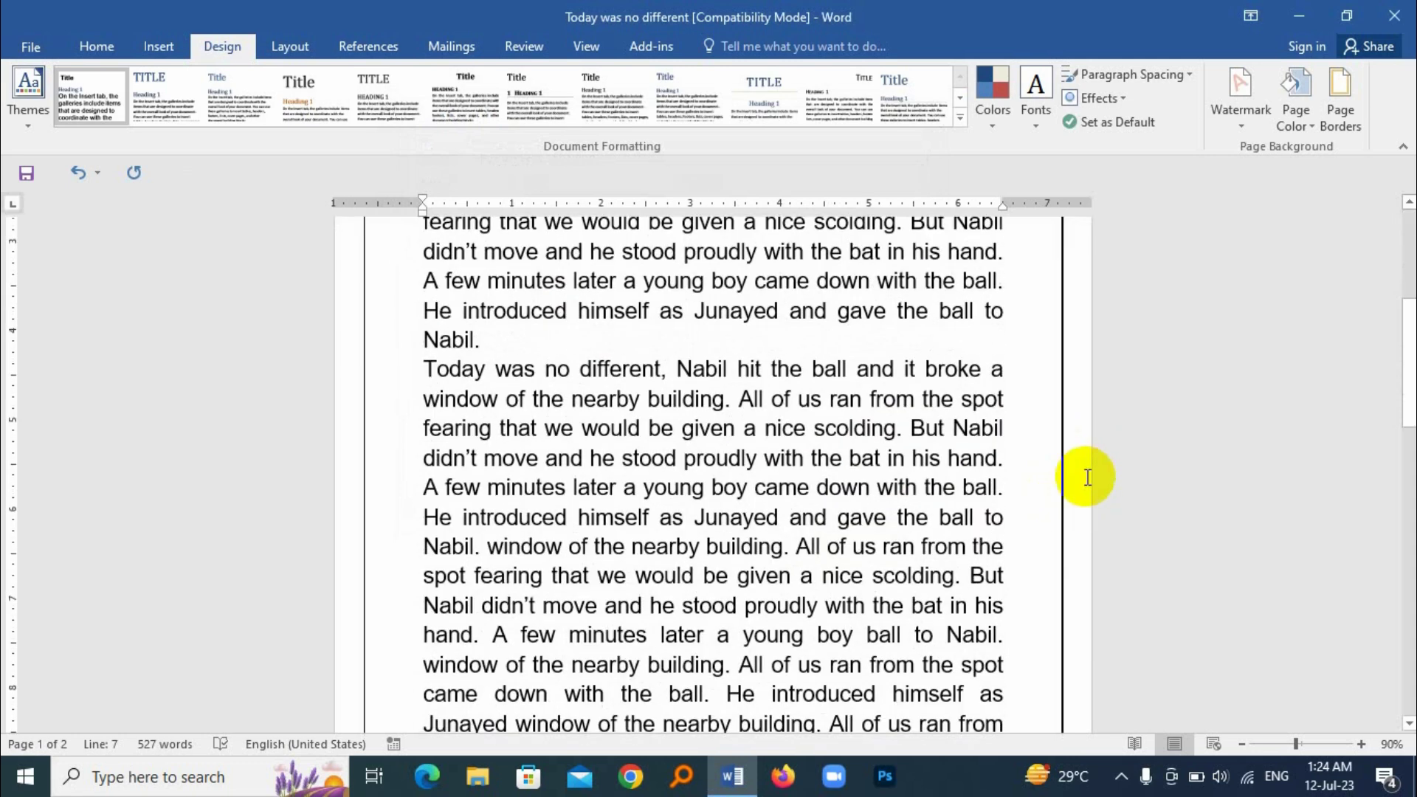
pyautogui.scroll(-1, 1056, 569)
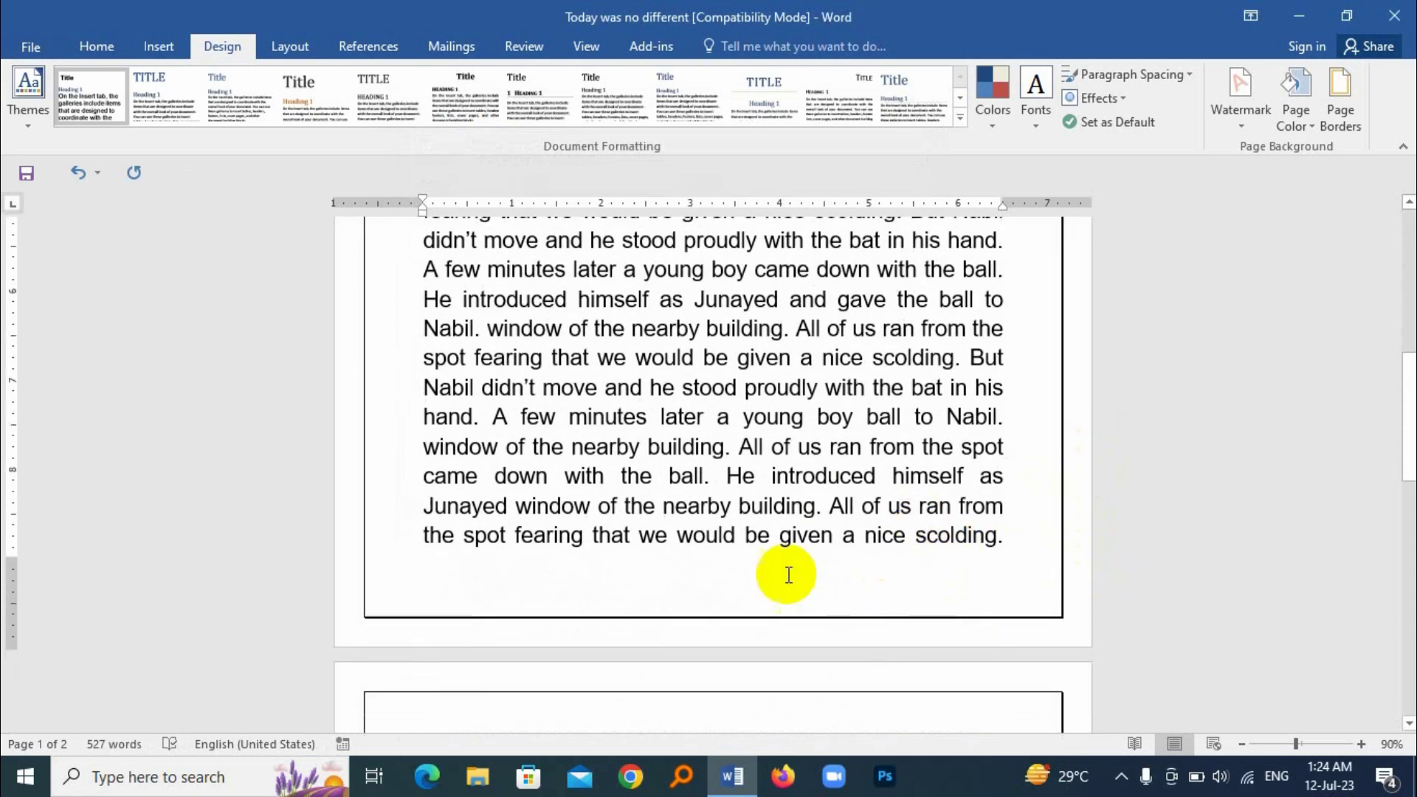
pyautogui.scroll(3, 650, 406)
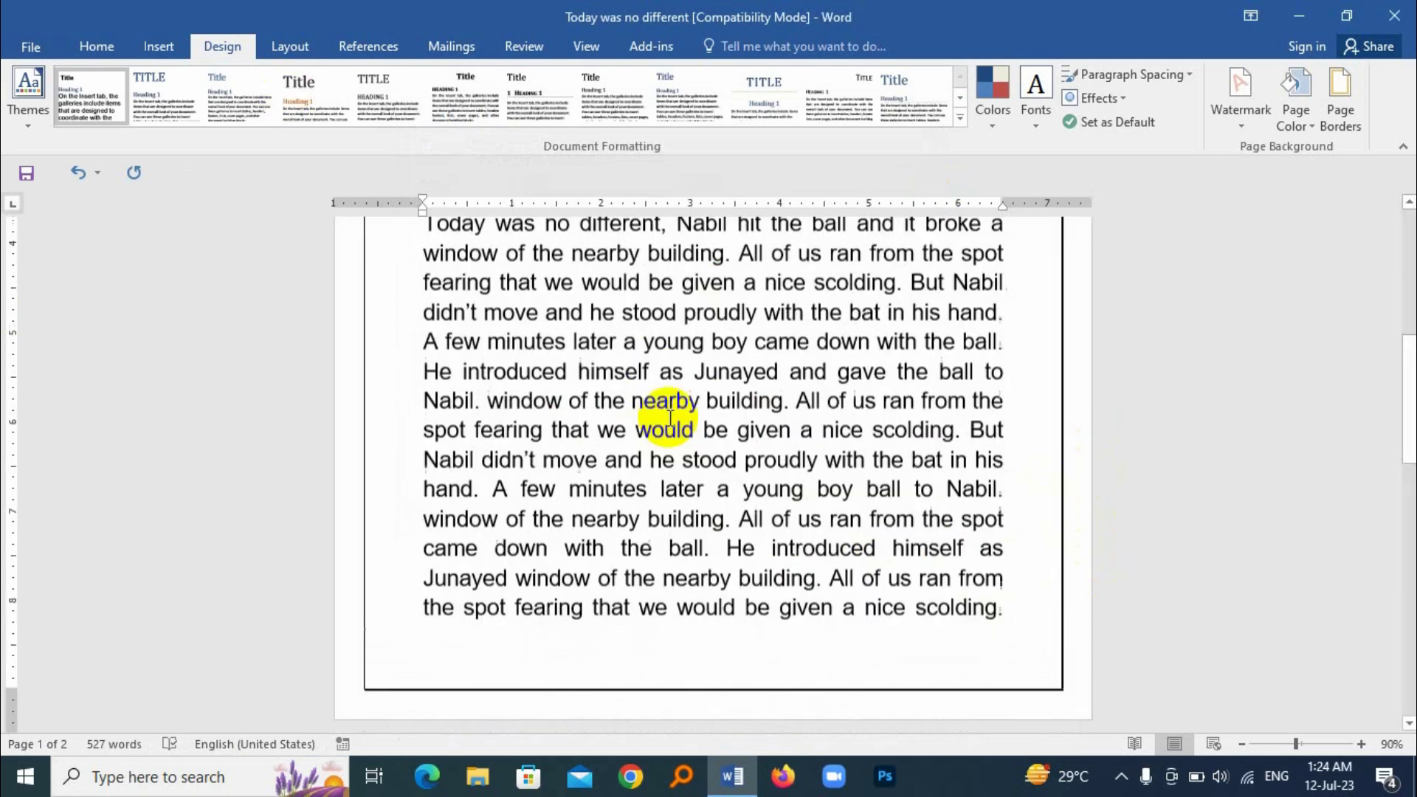
# - Set the page border back to None to remove the shadow border from the whole document
pyautogui.click(1341, 97)
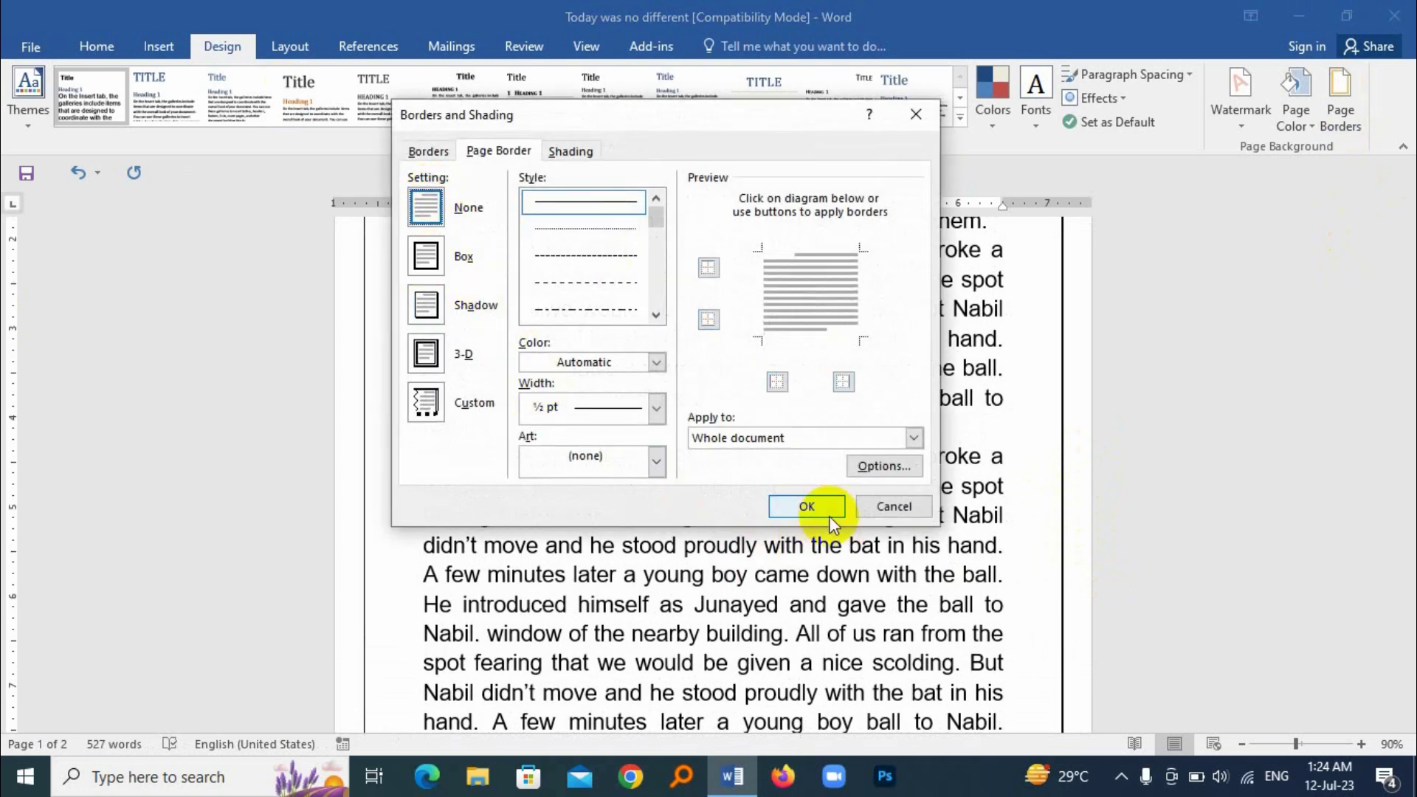
pyautogui.click(812, 506)
pyautogui.scroll(3, 784, 541)
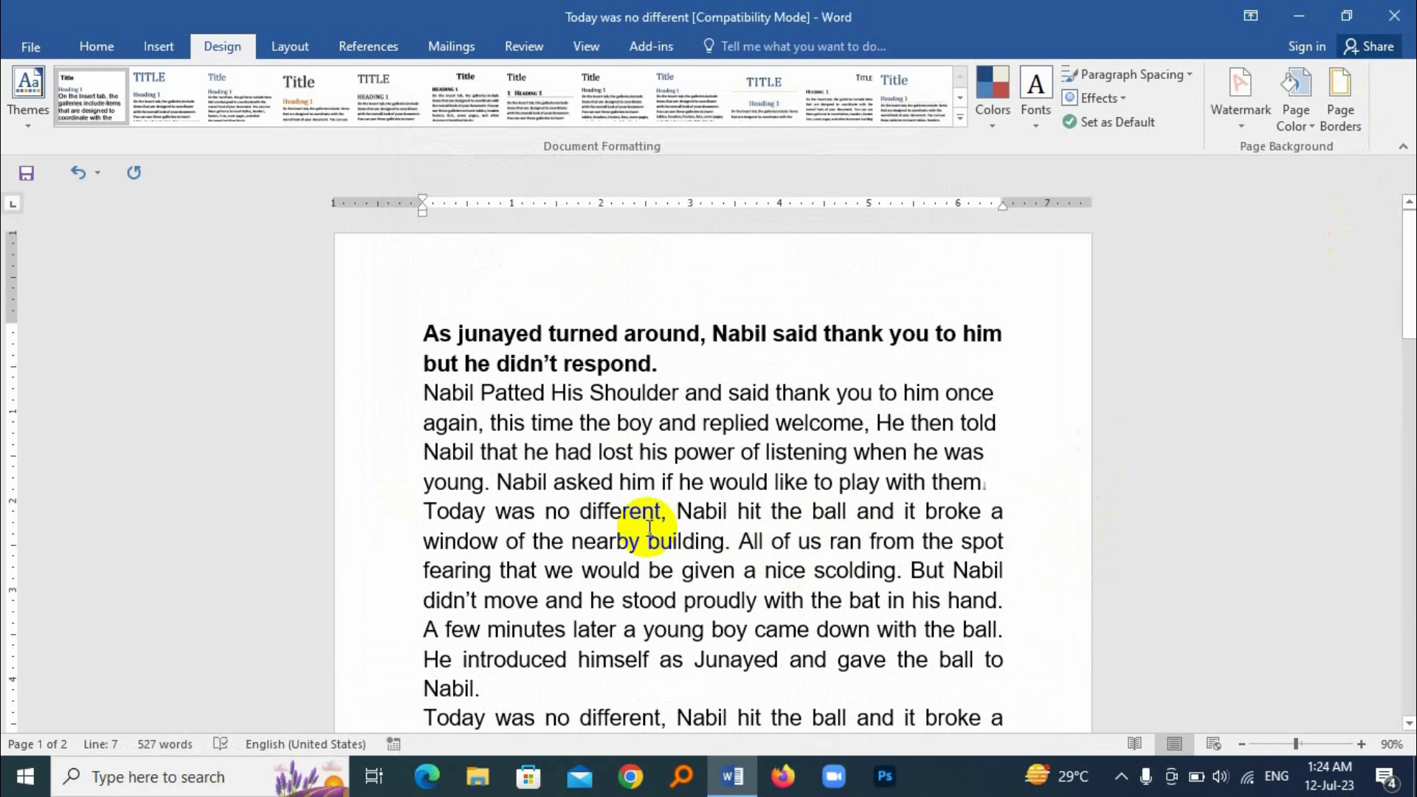
# - Apply a Custom page border with lines only along the top and bottom page edges, and check it in the print preview
pyautogui.click(1345, 100)
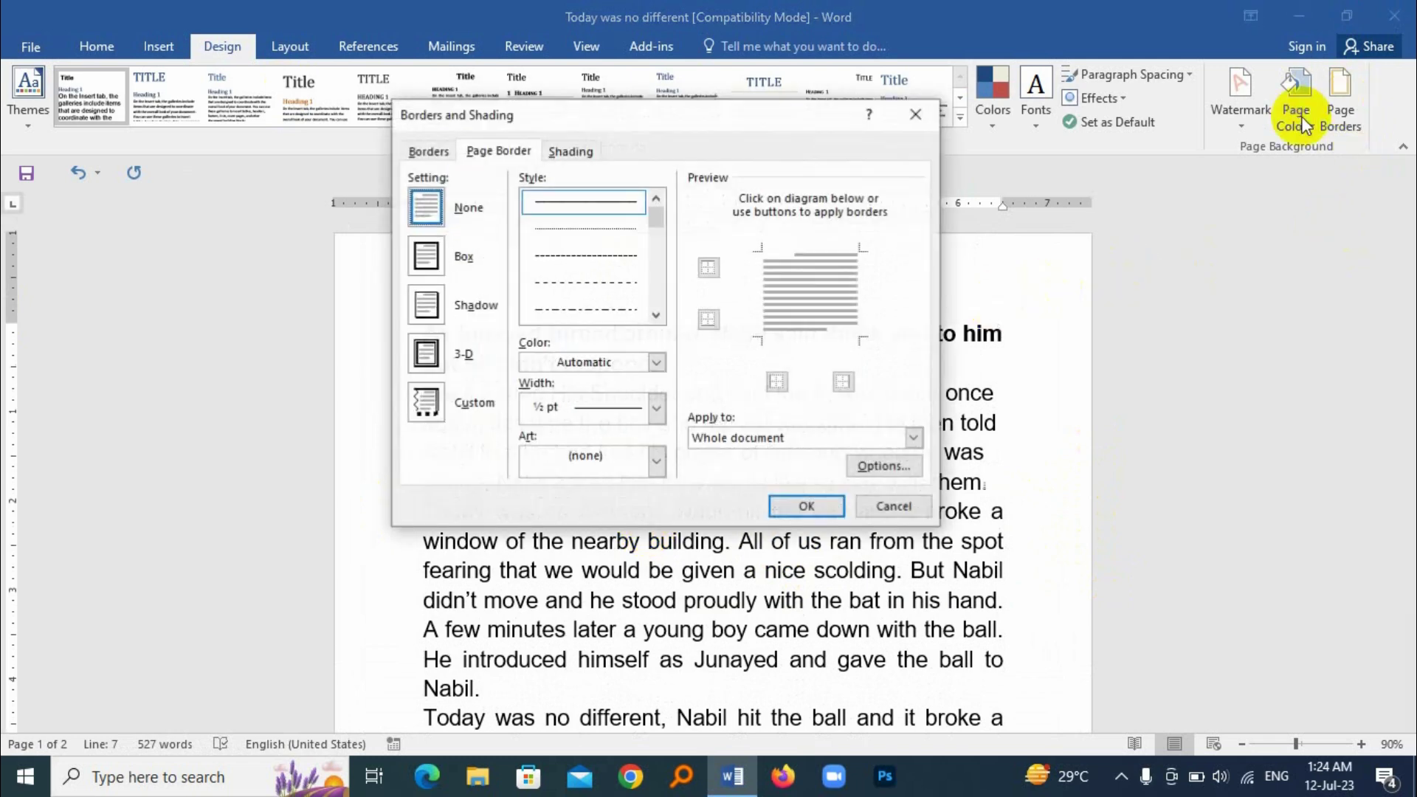
pyautogui.click(425, 353)
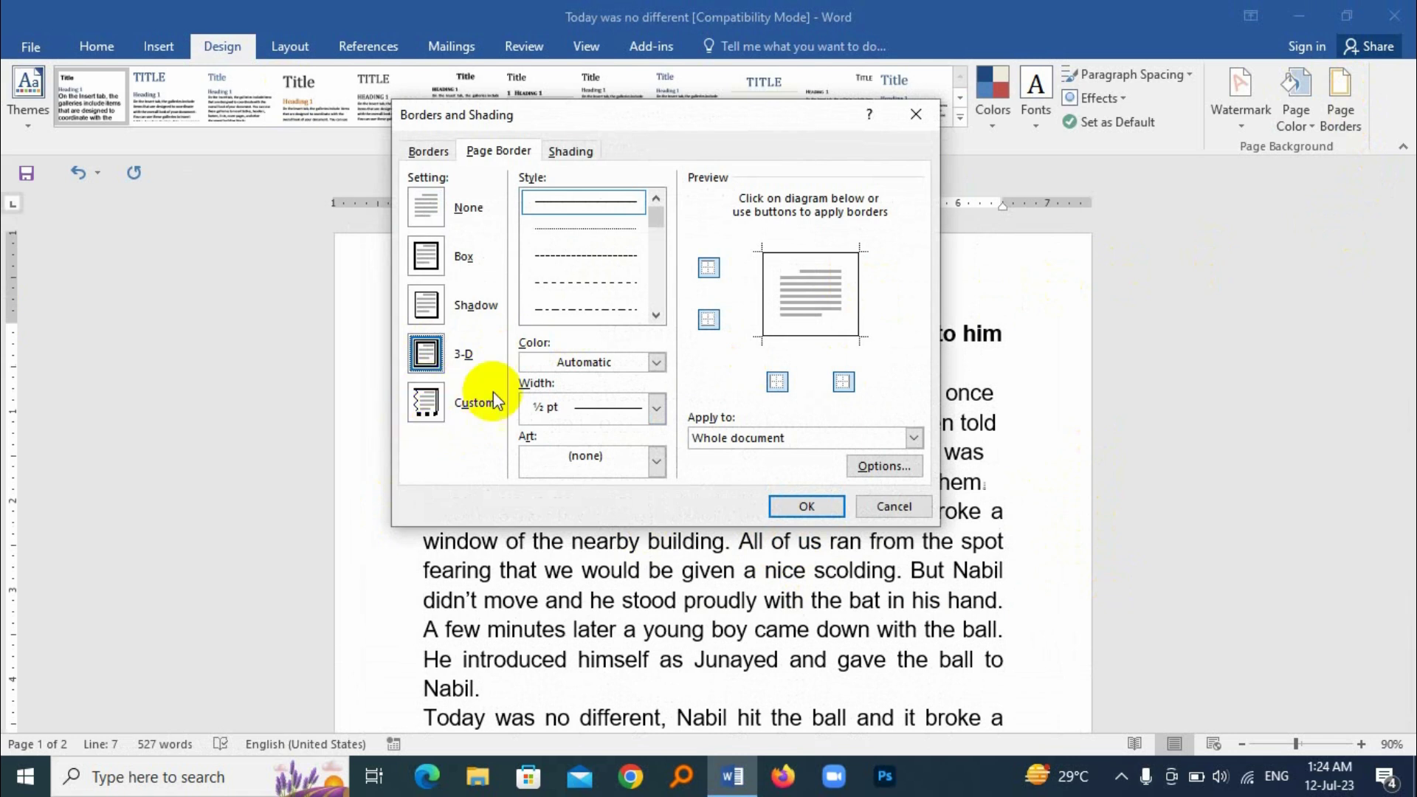
pyautogui.click(426, 402)
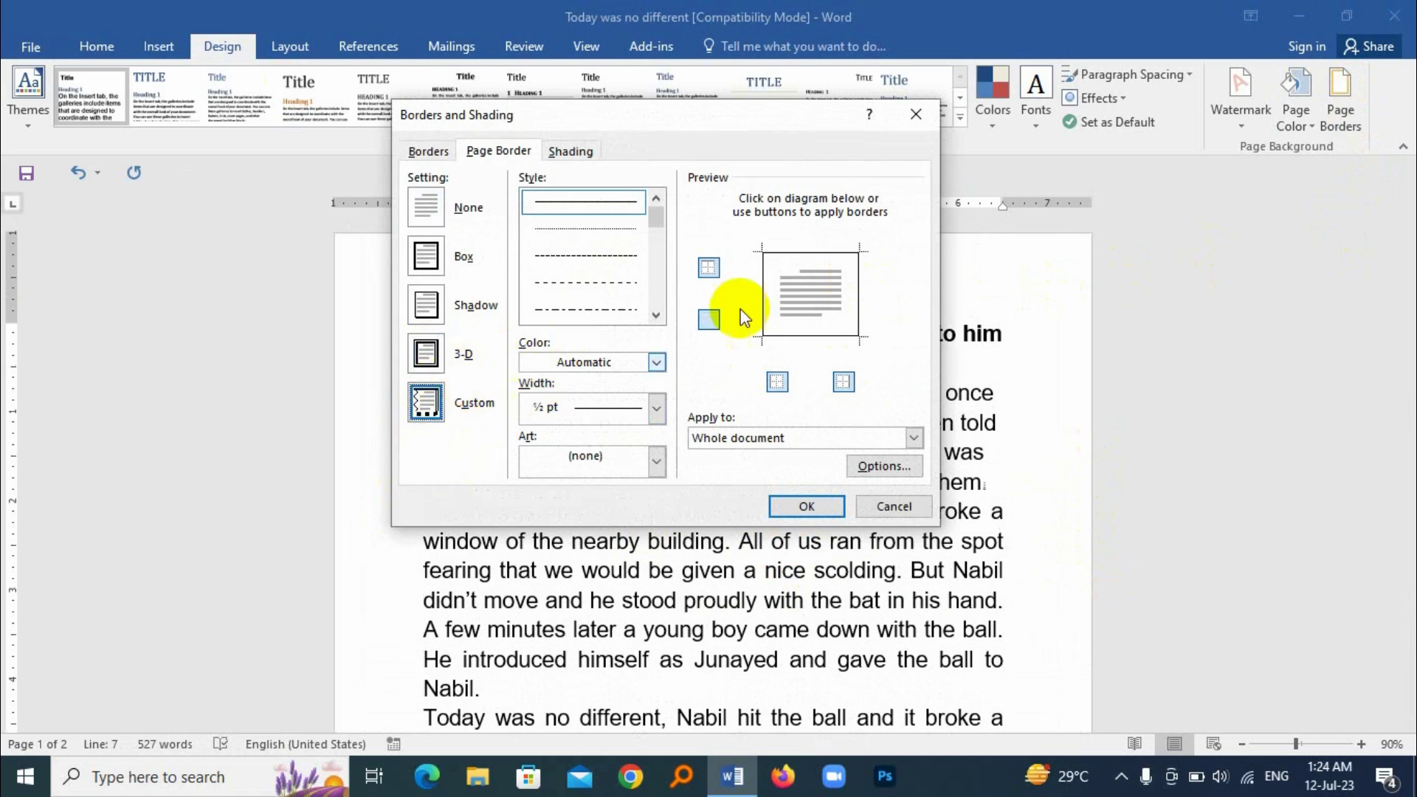
pyautogui.click(422, 210)
pyautogui.click(425, 404)
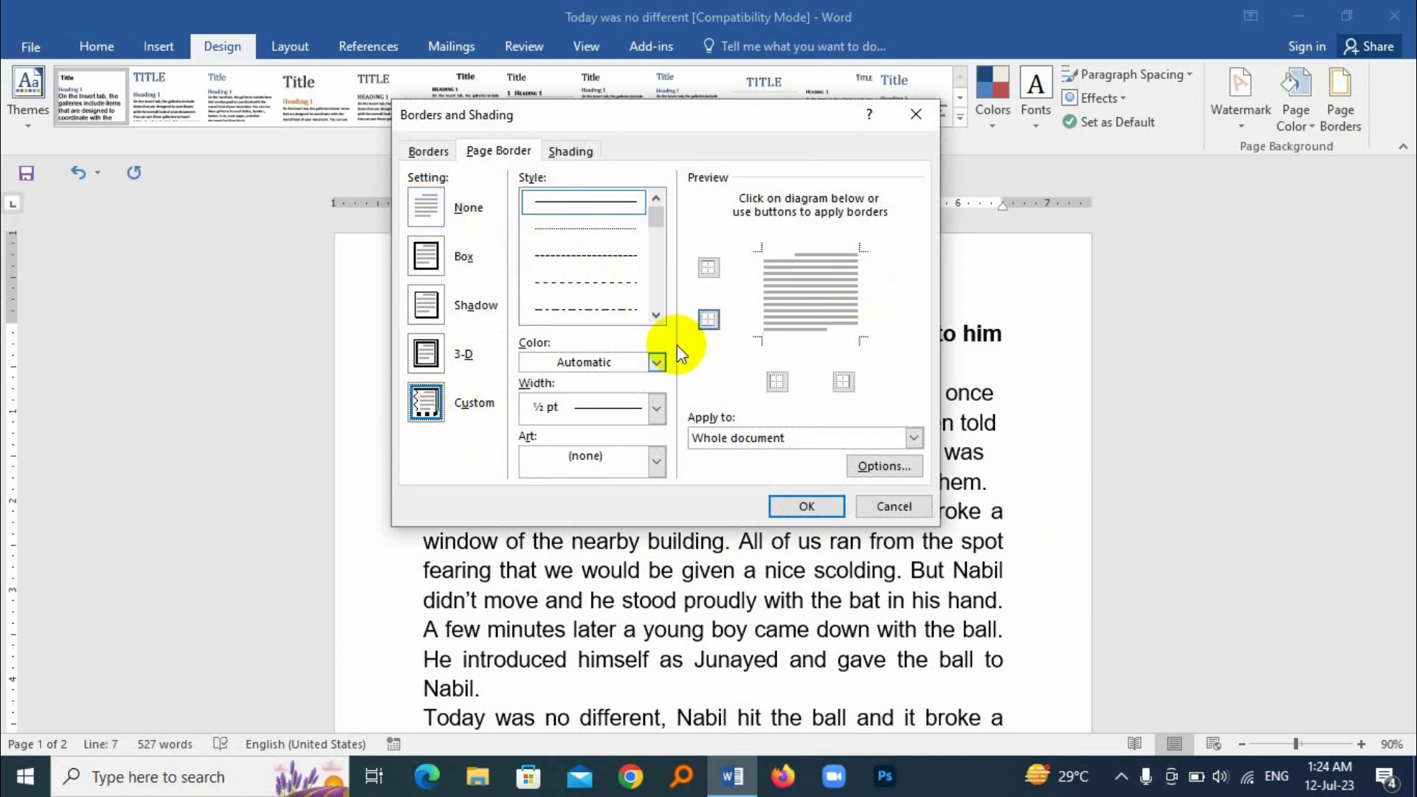
pyautogui.click(815, 250)
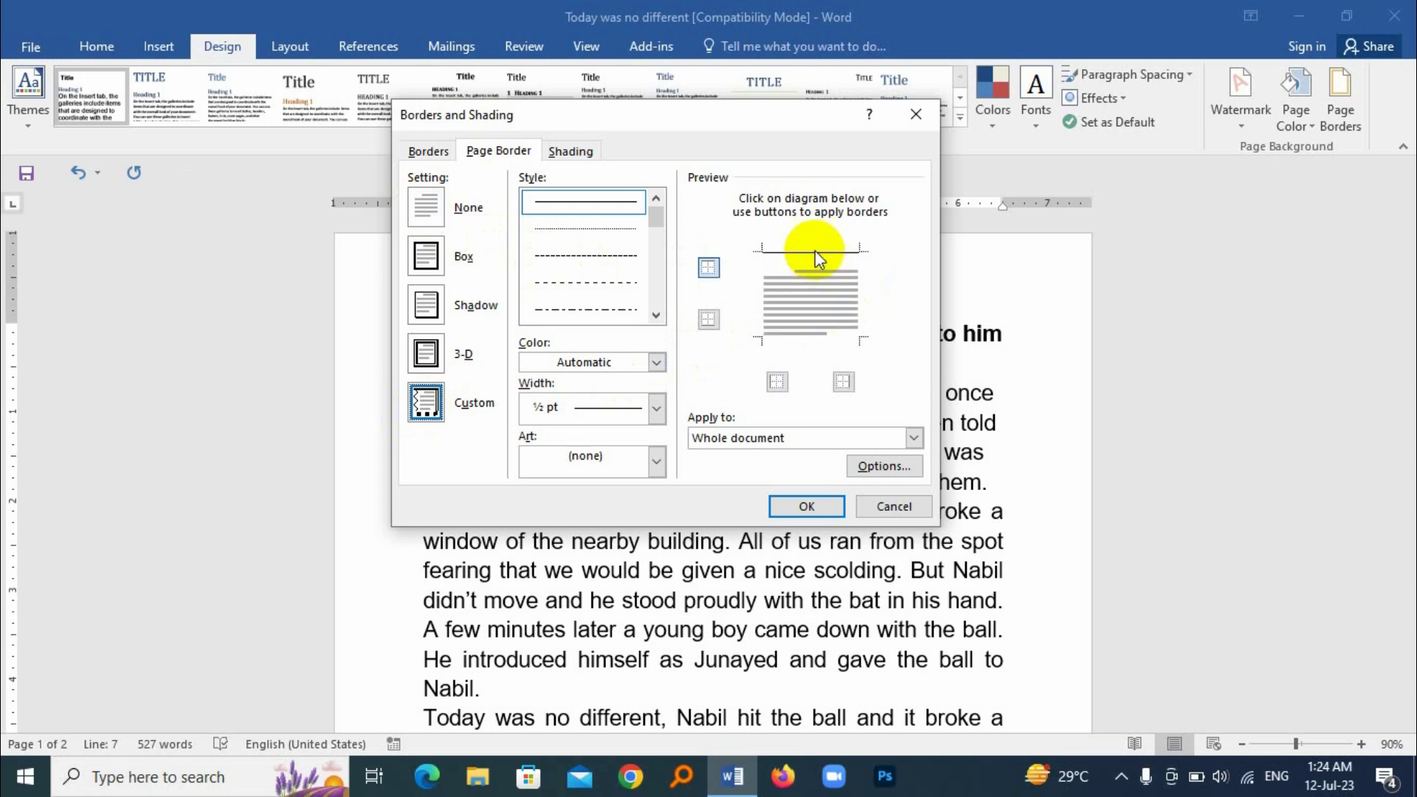
pyautogui.click(816, 341)
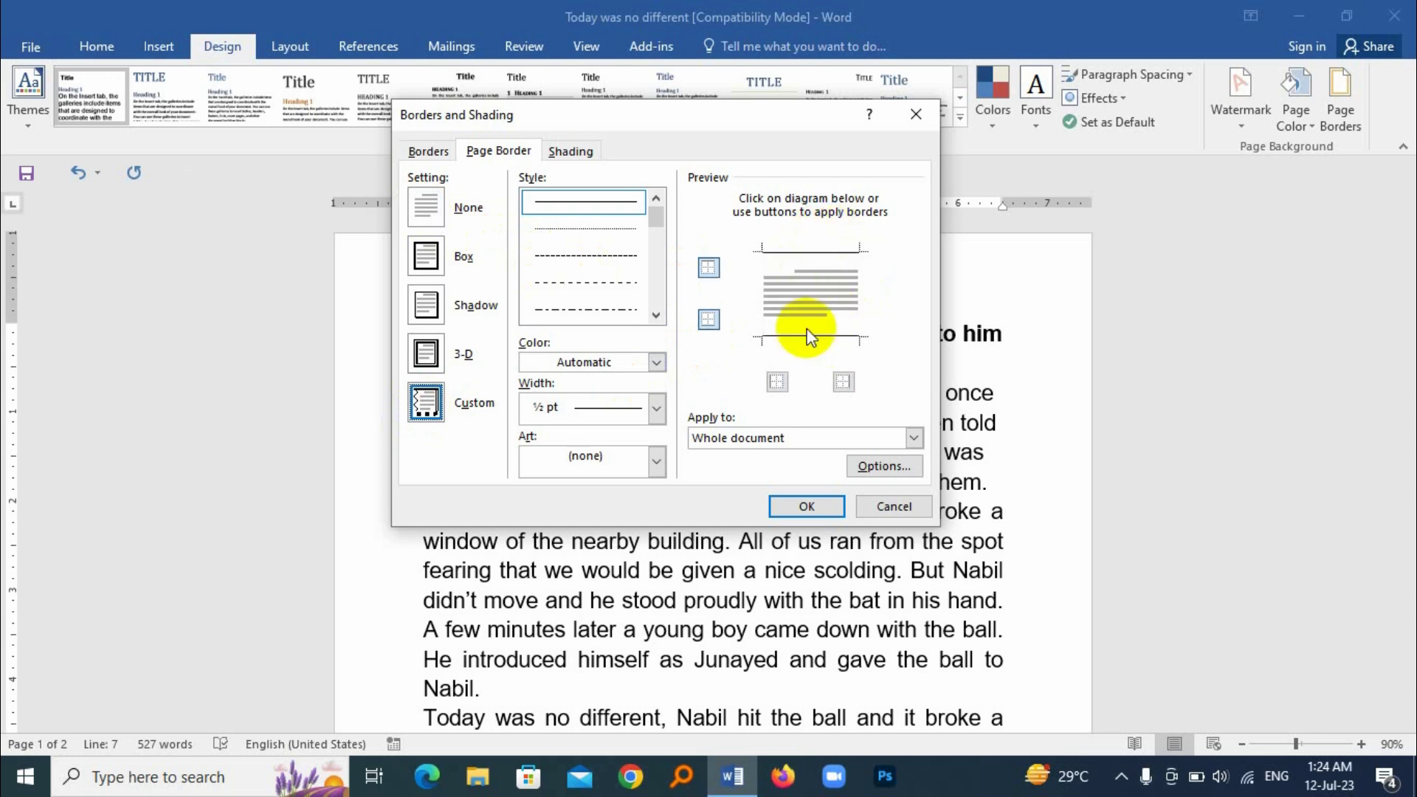
pyautogui.click(806, 506)
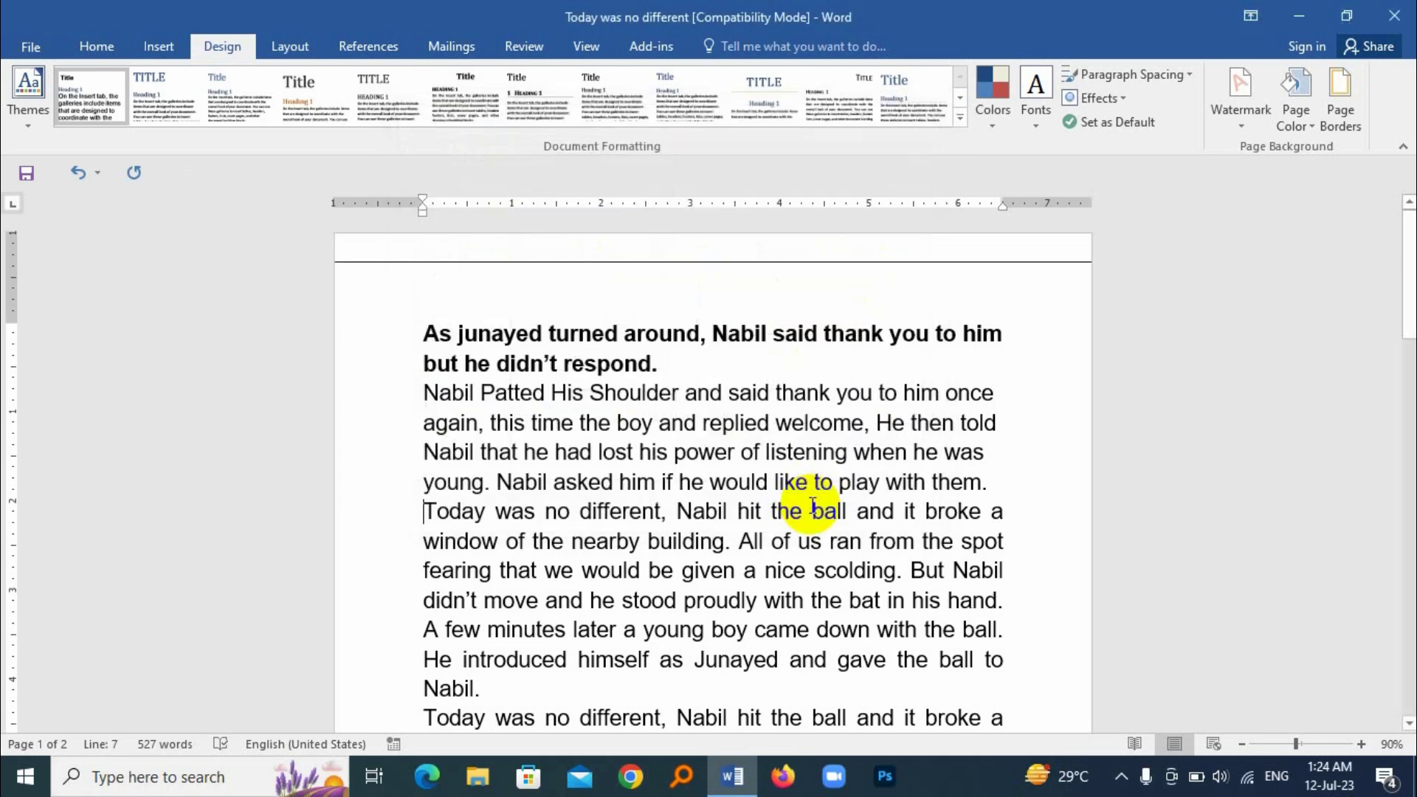
pyautogui.hotkey('ctrl', 'p')
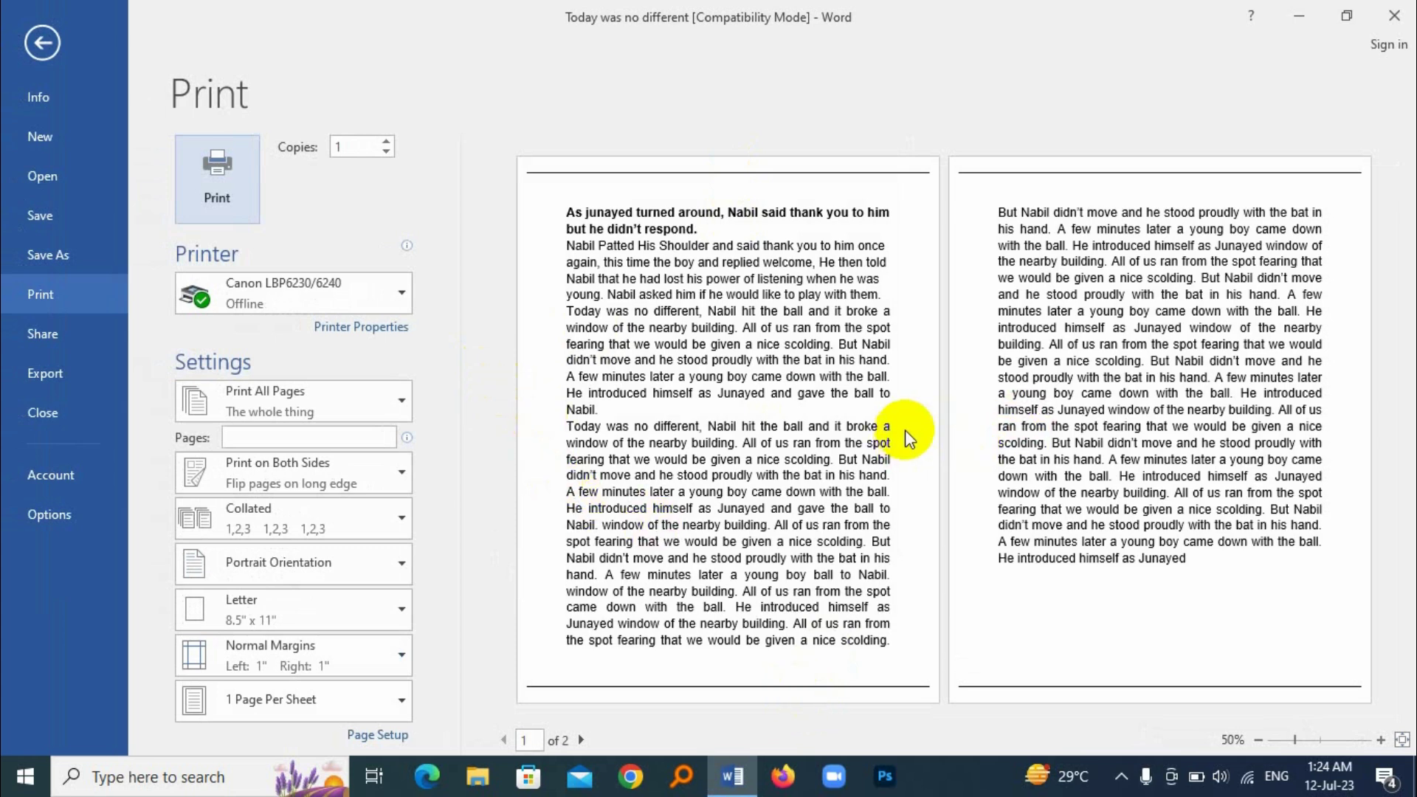
pyautogui.click(42, 42)
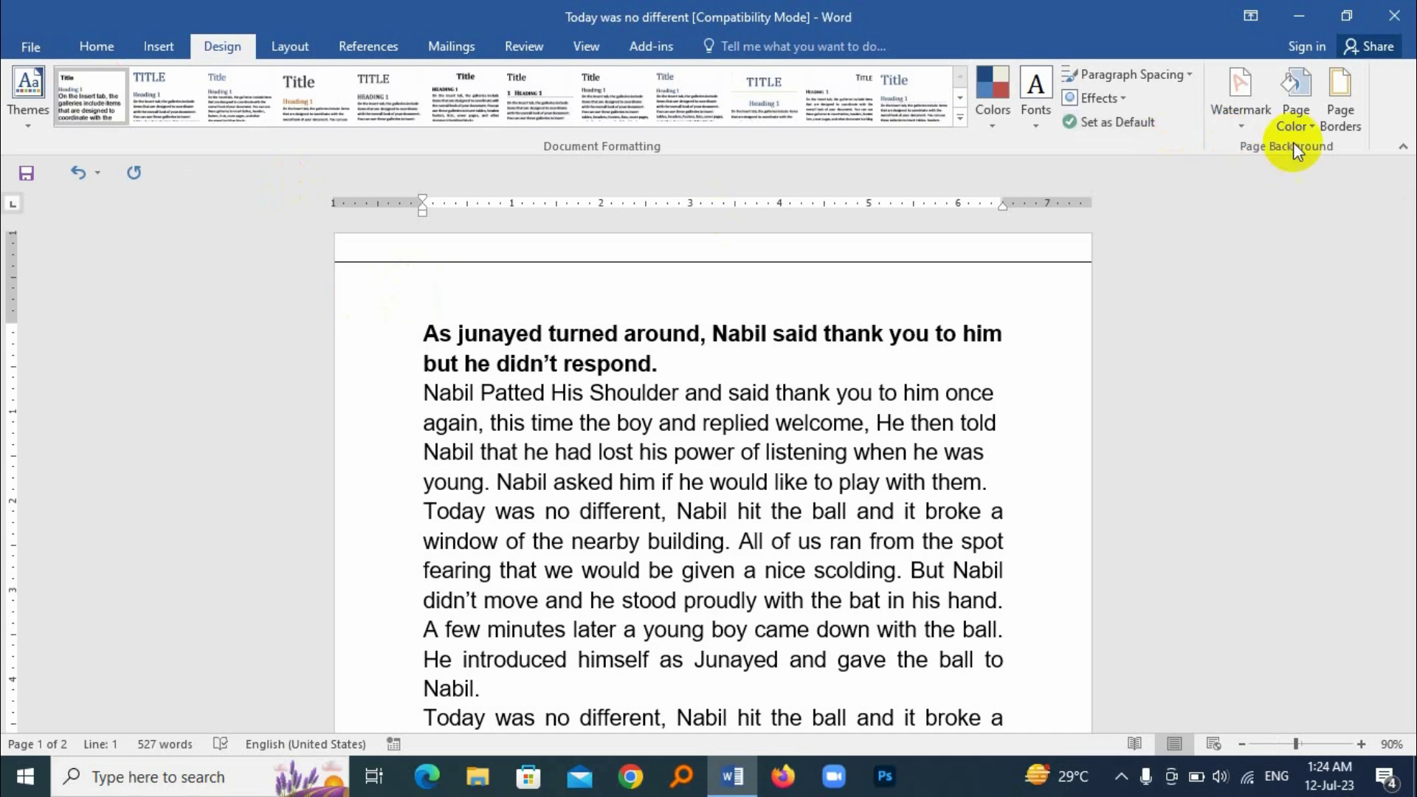
# - Replace the top and bottom page border lines with lines along the left and right page edges, and show the print preview
pyautogui.click(1339, 95)
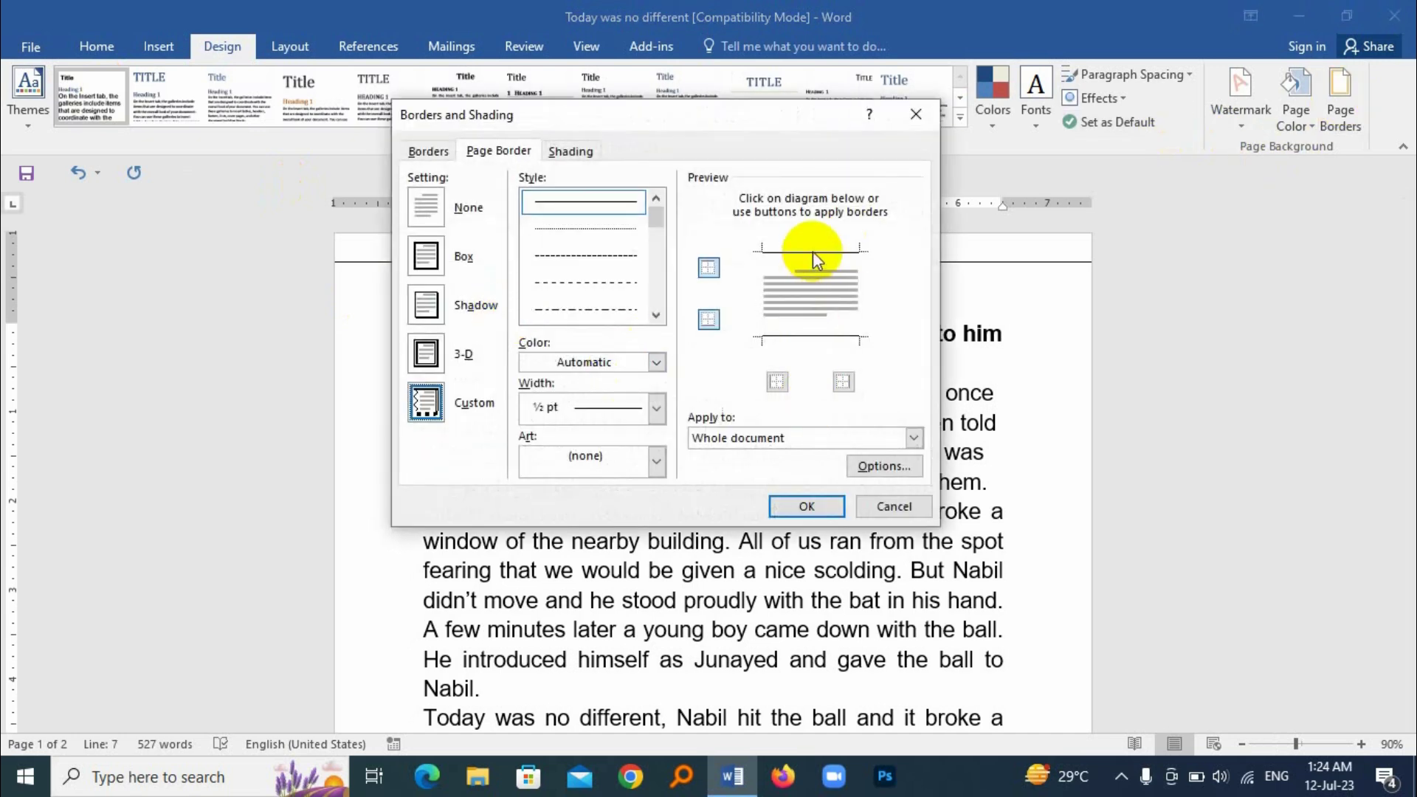
pyautogui.click(815, 338)
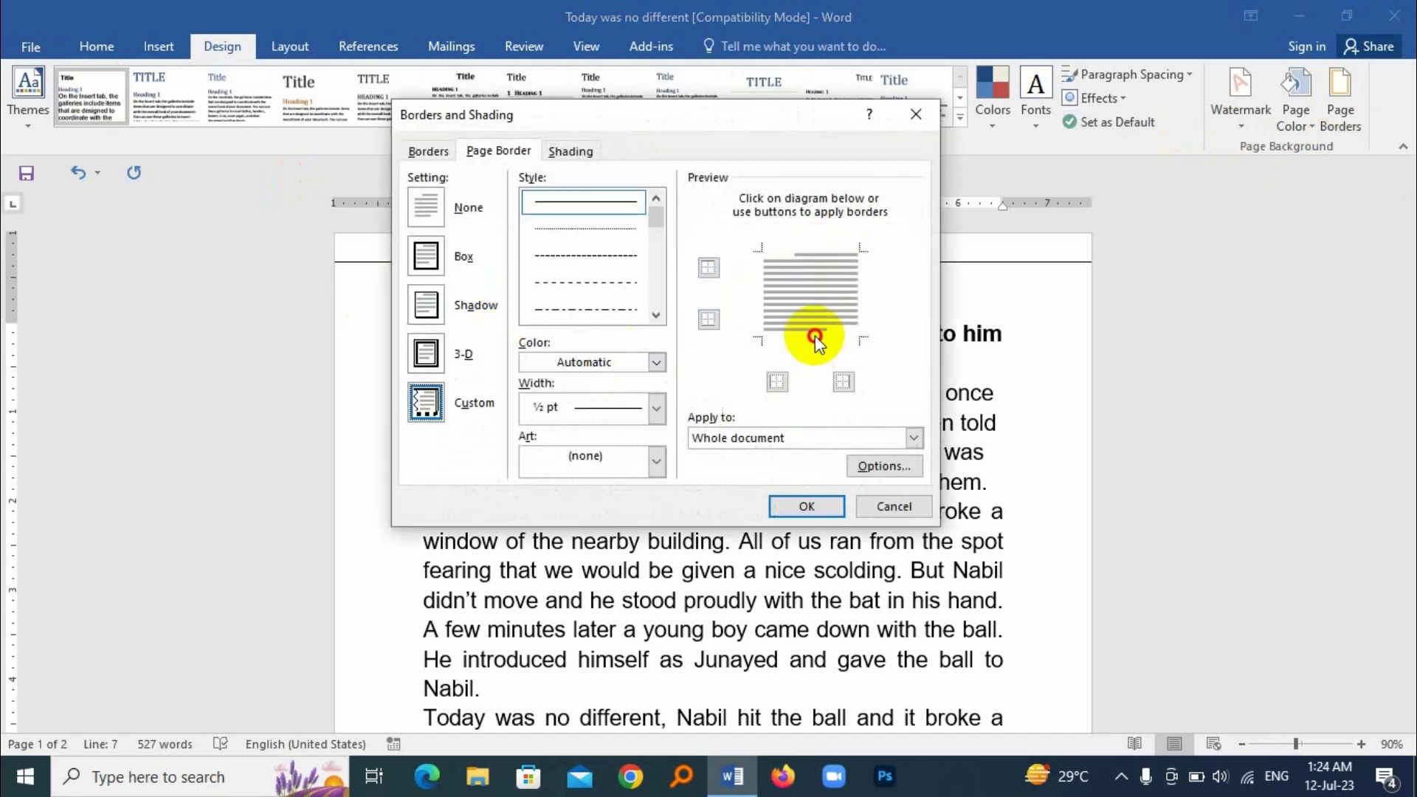
pyautogui.click(761, 281)
pyautogui.click(861, 288)
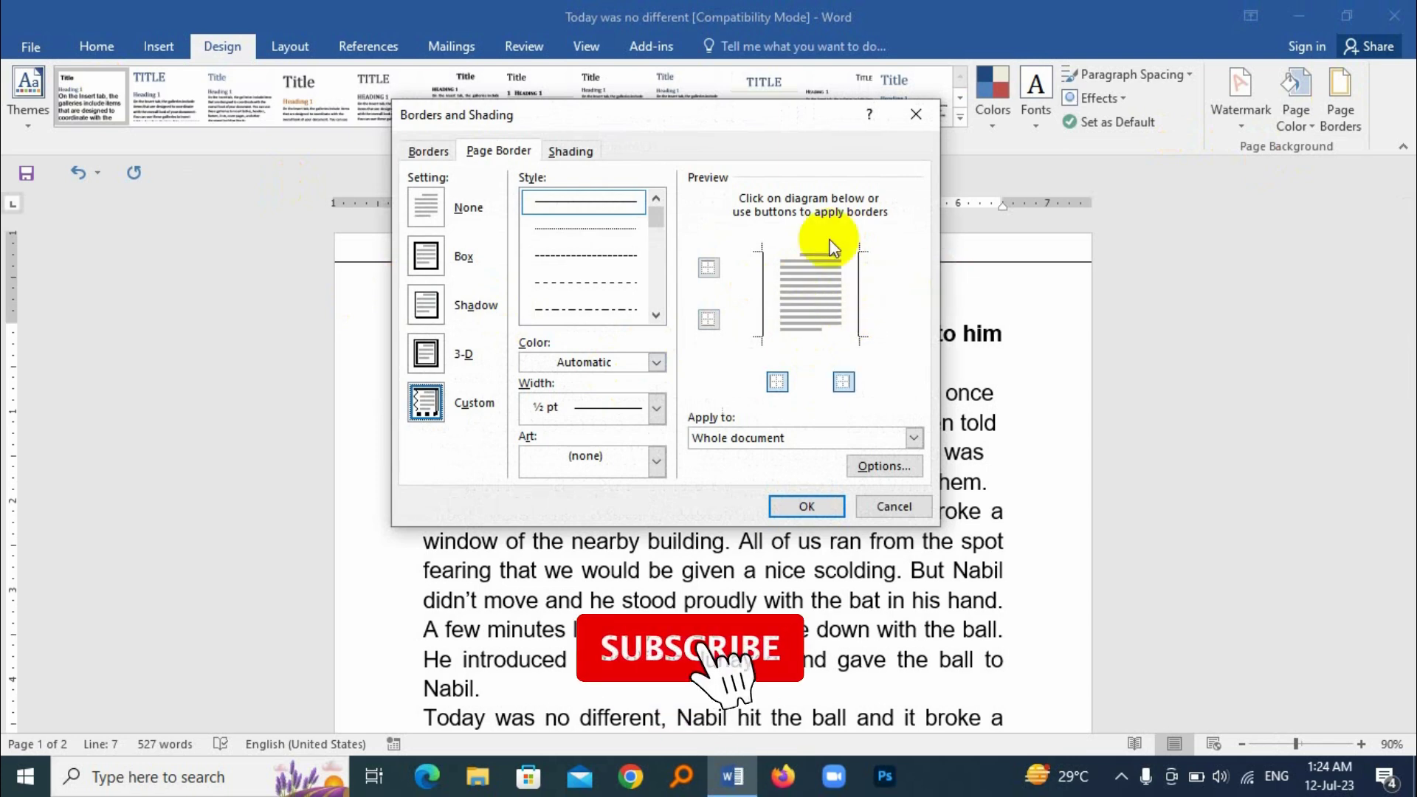
pyautogui.click(806, 506)
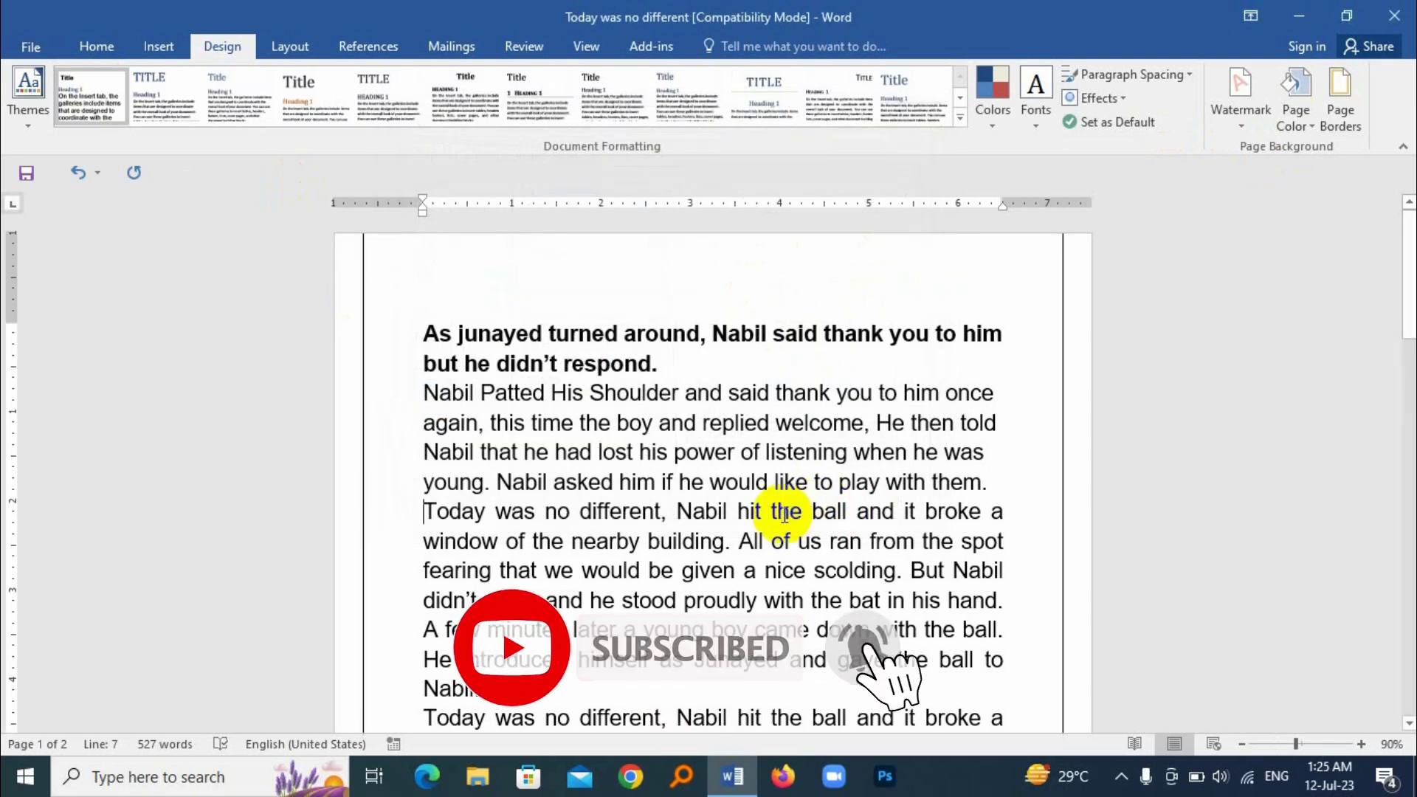
pyautogui.hotkey('ctrl', 'p')
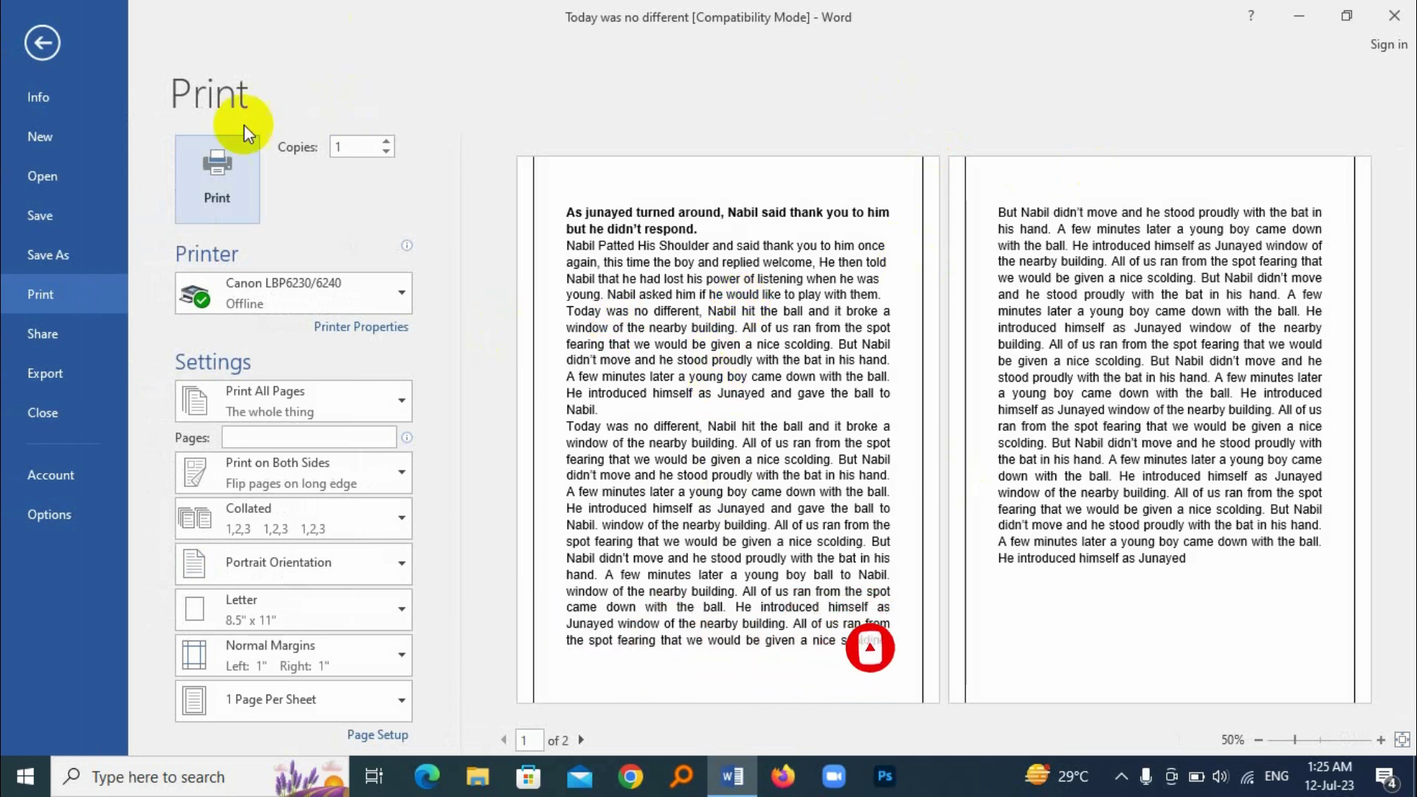
# - Leave the print preview and set the page border to None, removing the side lines from the whole document
pyautogui.click(42, 42)
pyautogui.click(1341, 111)
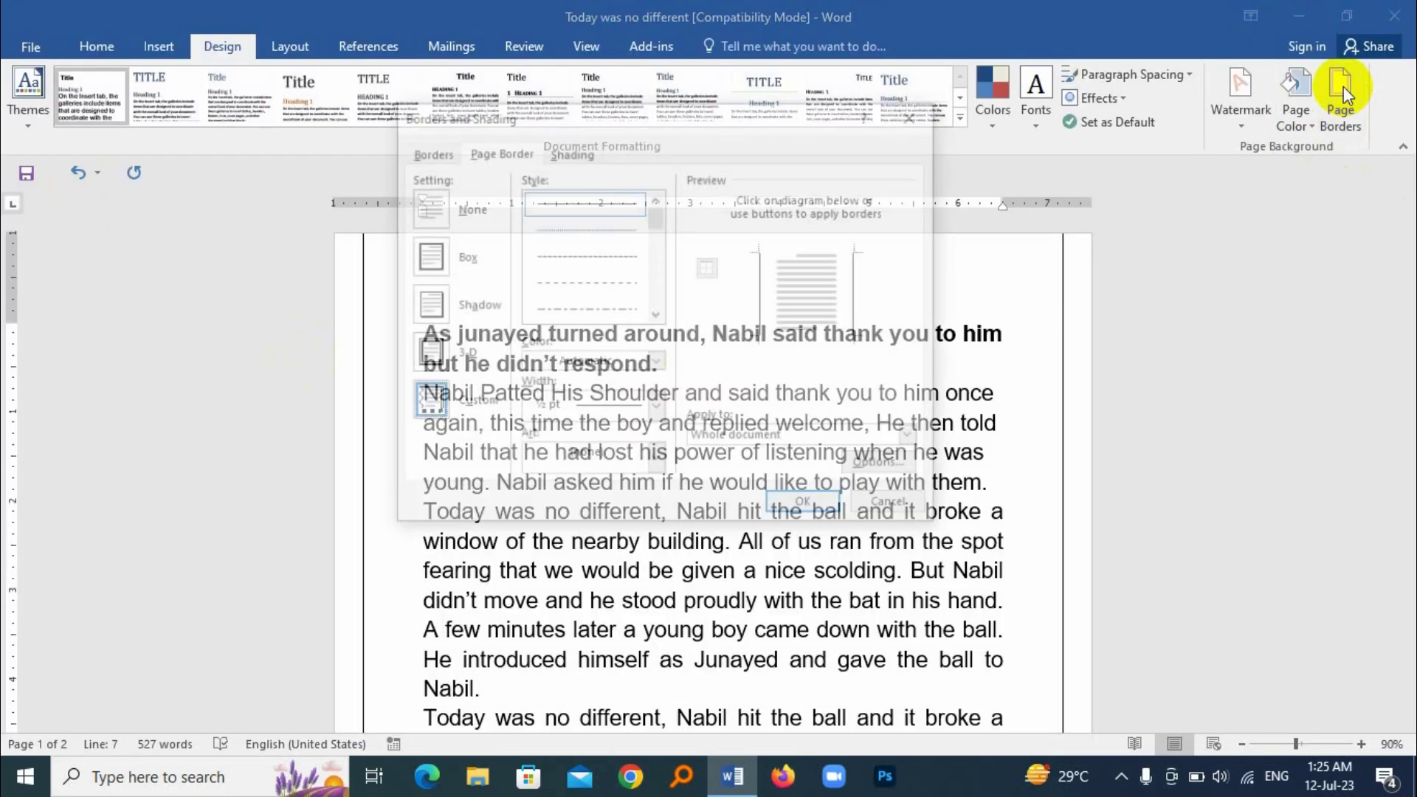
pyautogui.click(804, 506)
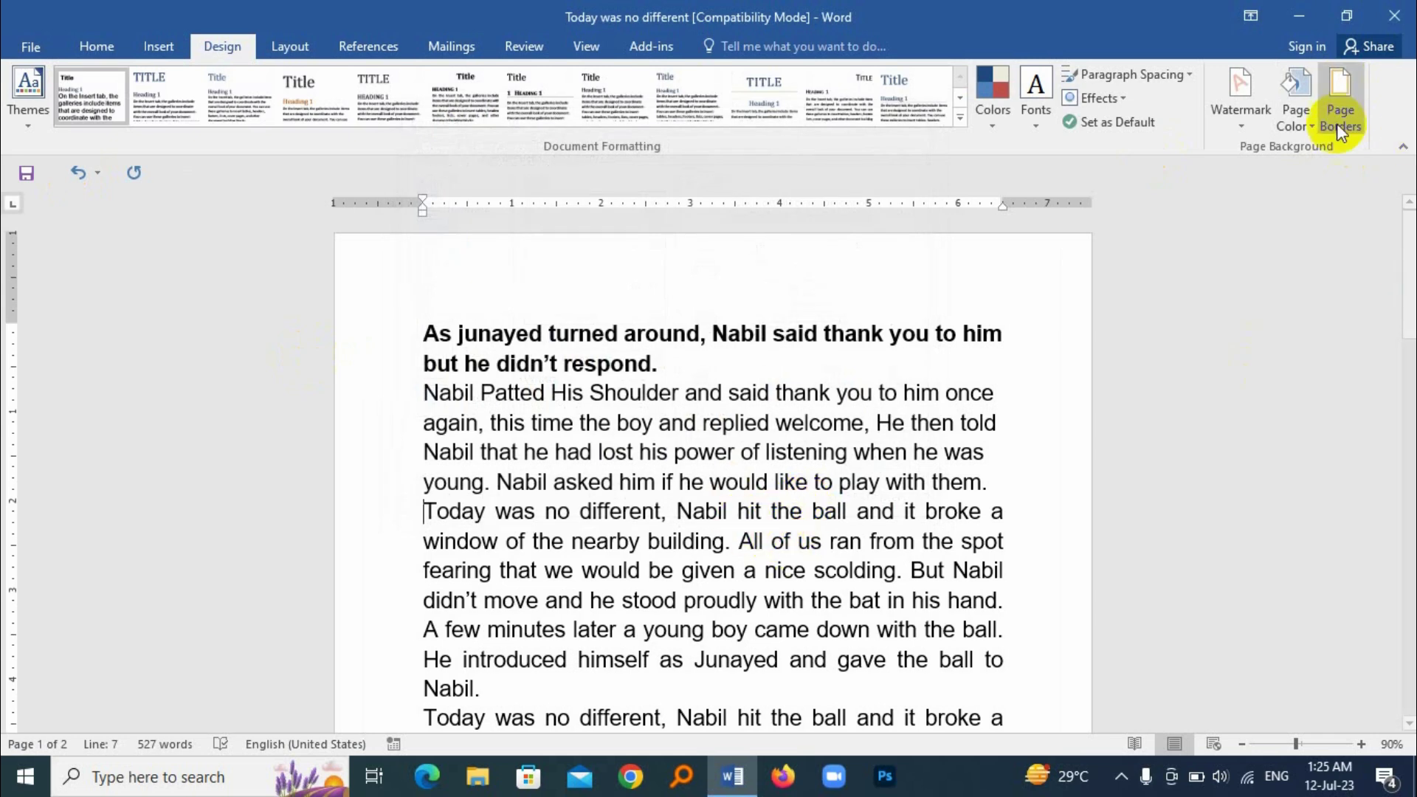
# - Apply a Box page border to the whole document in the thick-thin double line style at 3 pt width
pyautogui.click(1340, 104)
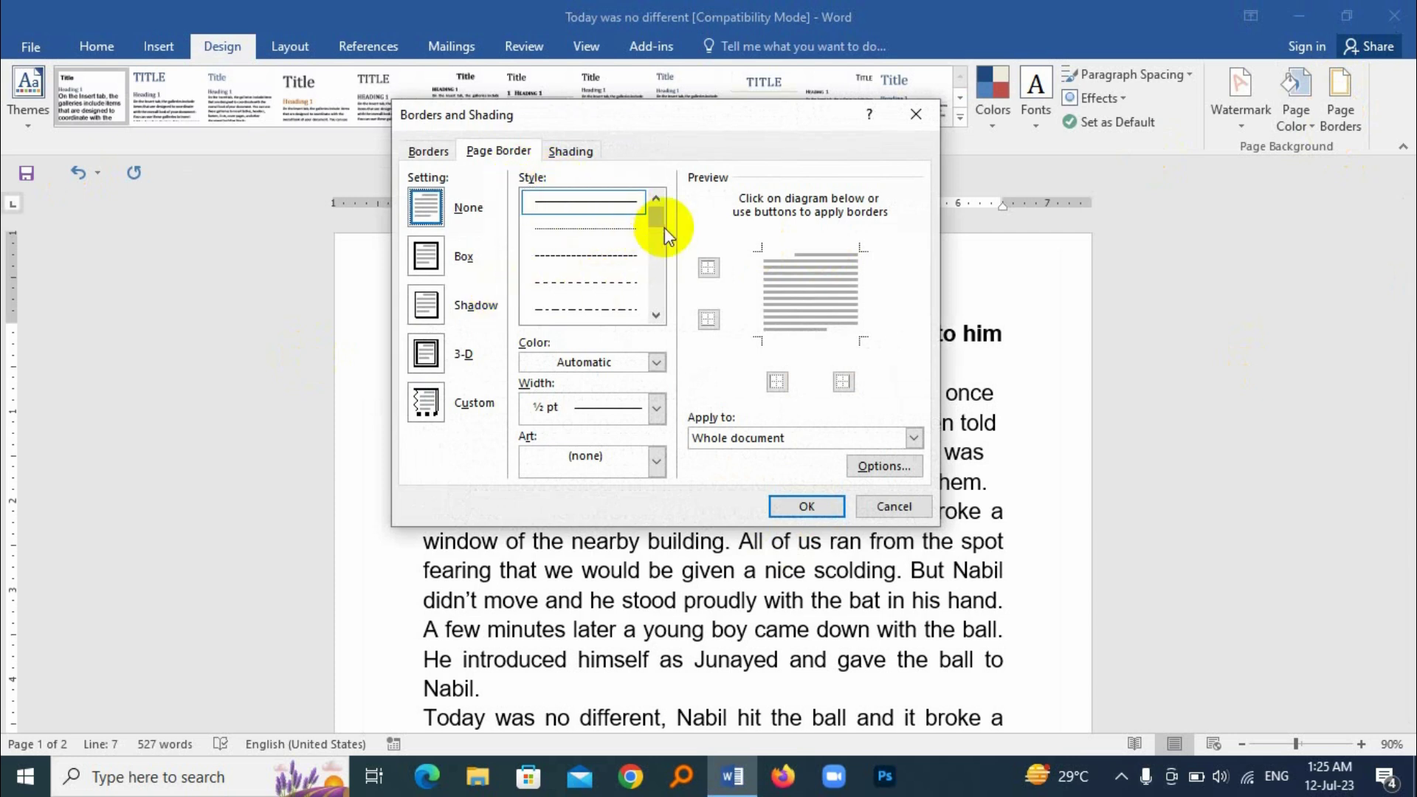
pyautogui.moveTo(660, 214)
pyautogui.mouseDown()
pyautogui.moveTo(654, 298)
pyautogui.moveTo(654, 228)
pyautogui.moveTo(656, 268)
pyautogui.moveTo(654, 244)
pyautogui.mouseUp()
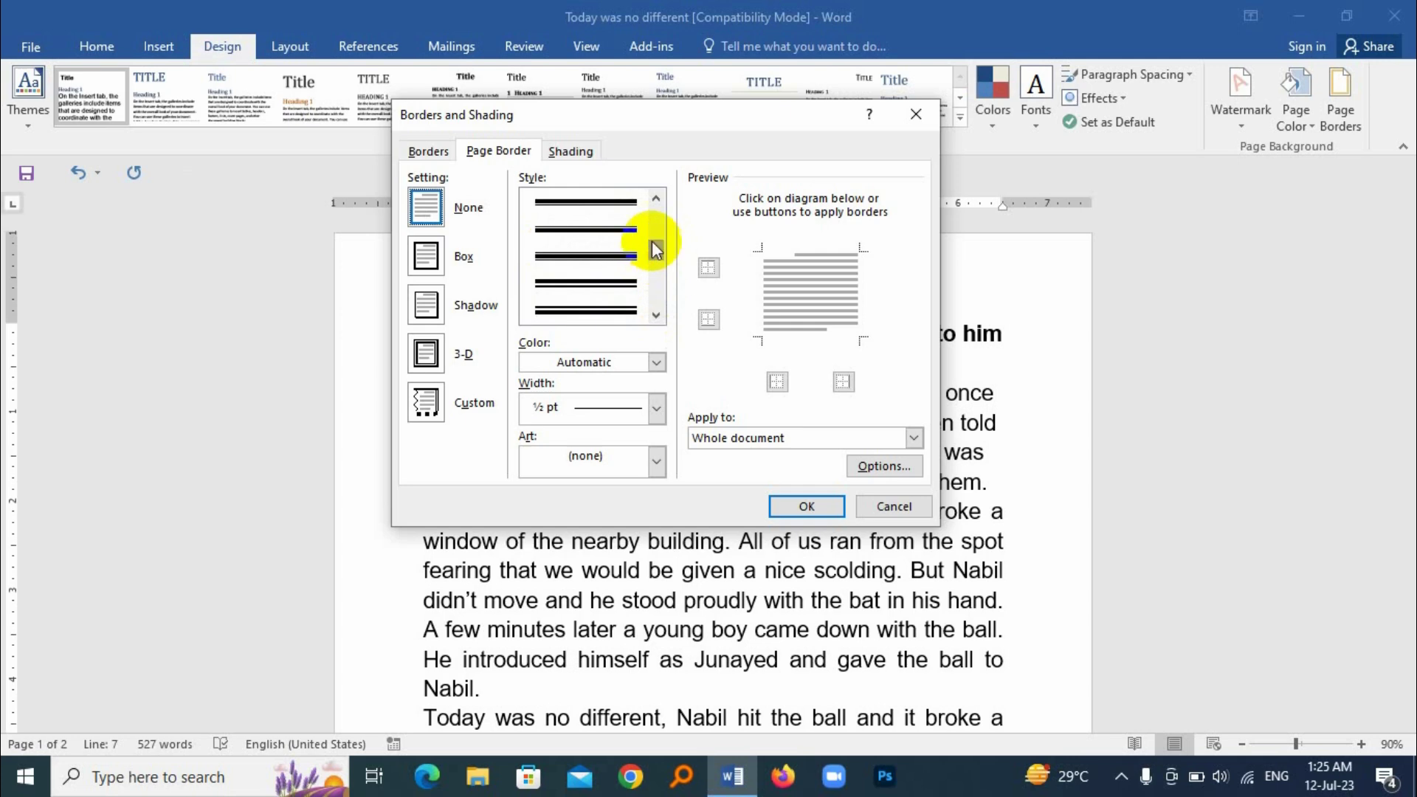
pyautogui.click(558, 203)
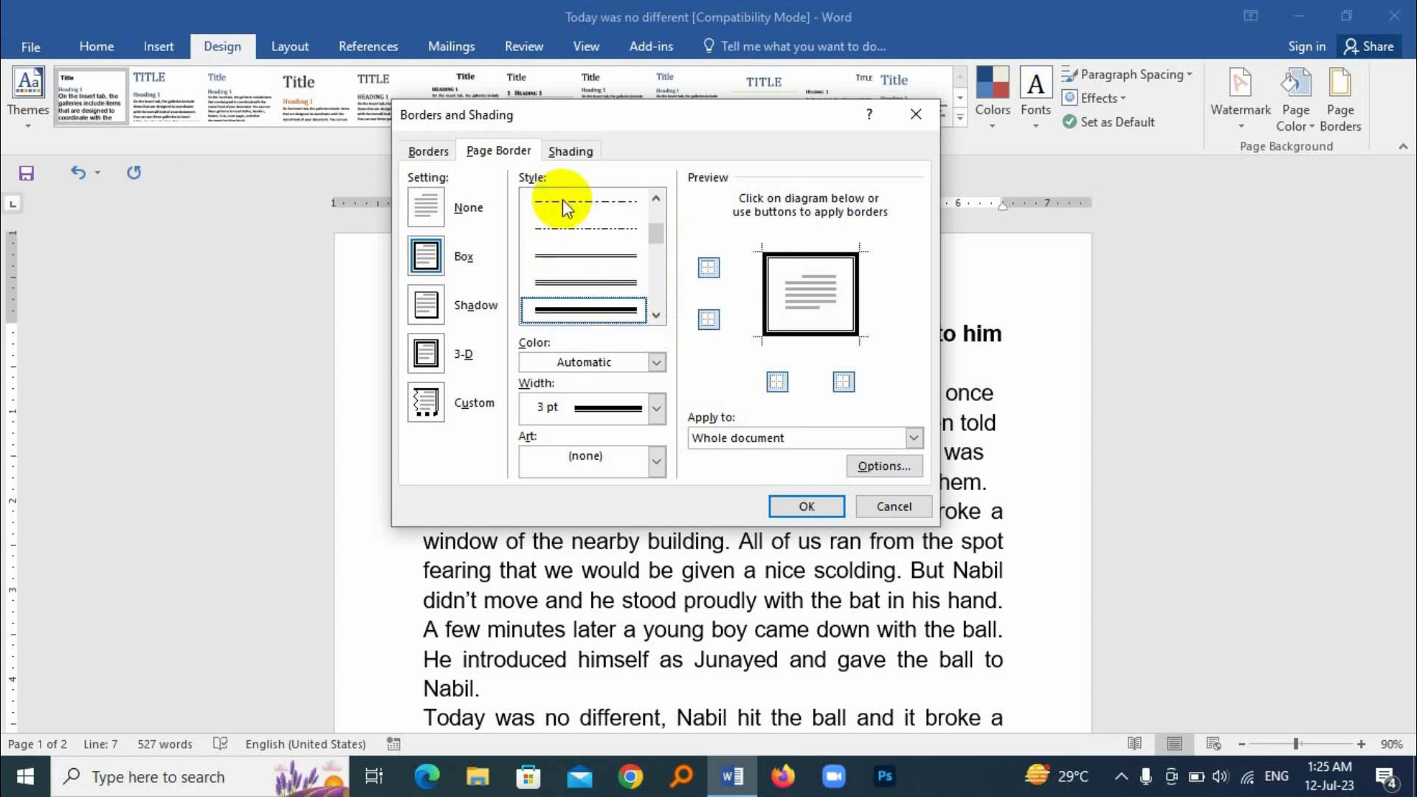
pyautogui.click(813, 507)
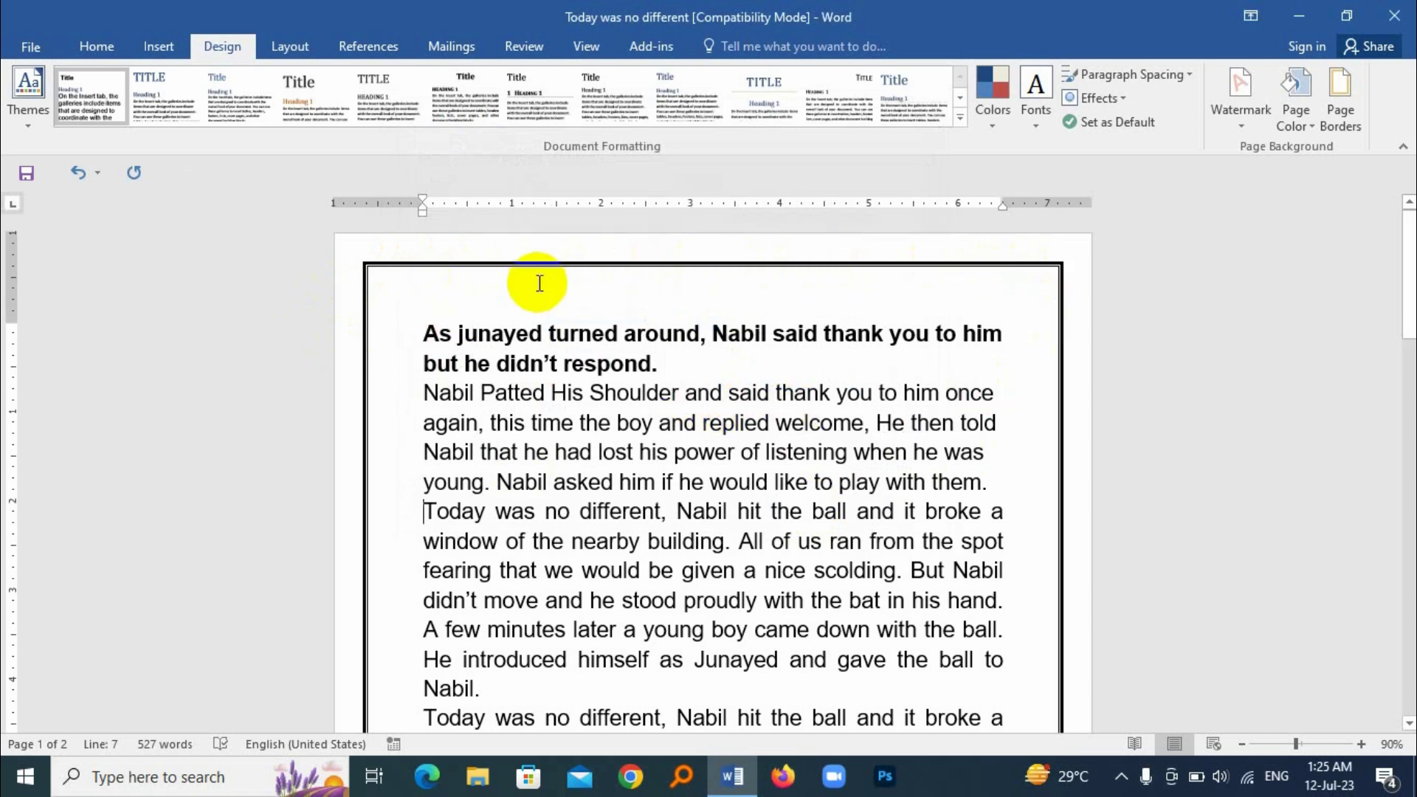
# - Set the page border color to standard red, check both pages in the print preview, and return to the document
pyautogui.click(1349, 90)
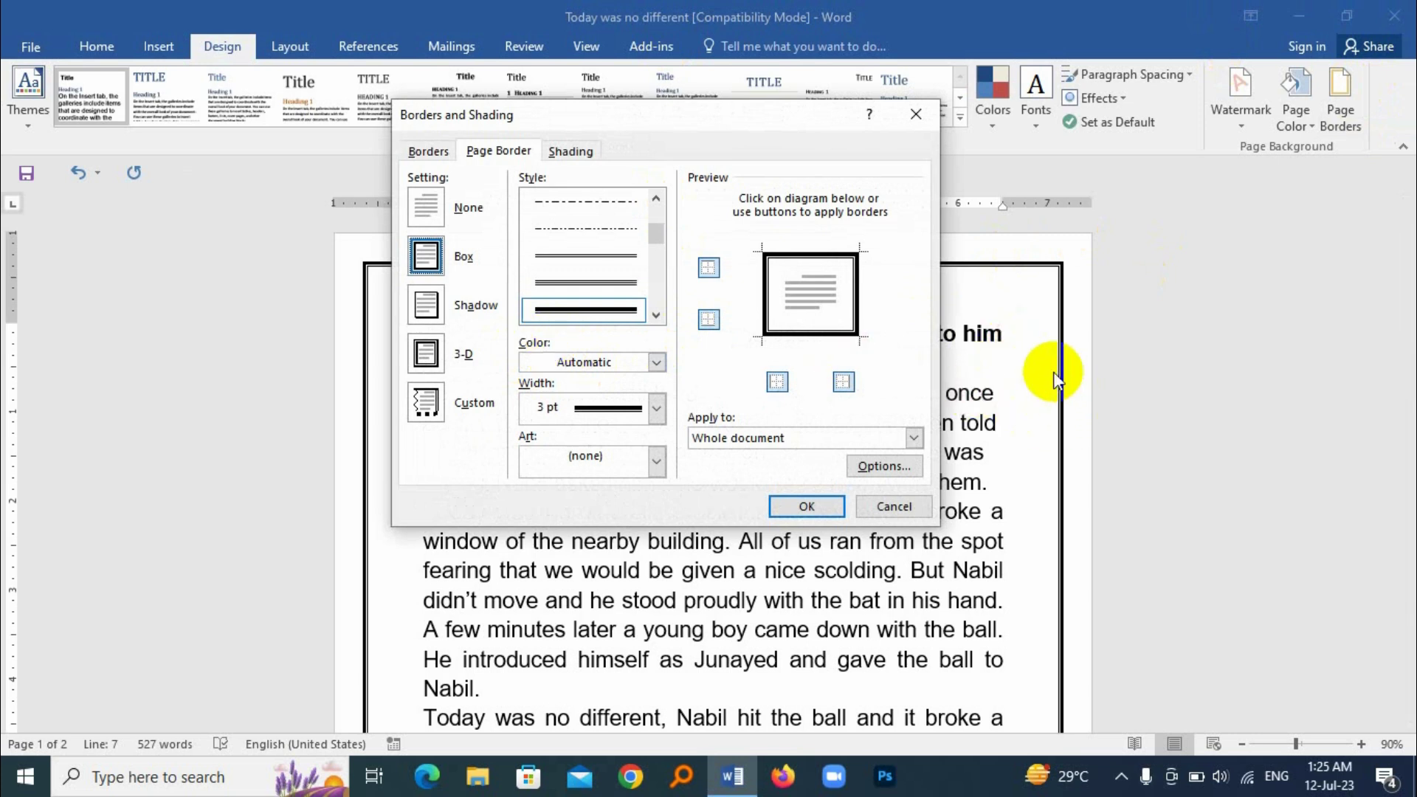
pyautogui.click(656, 362)
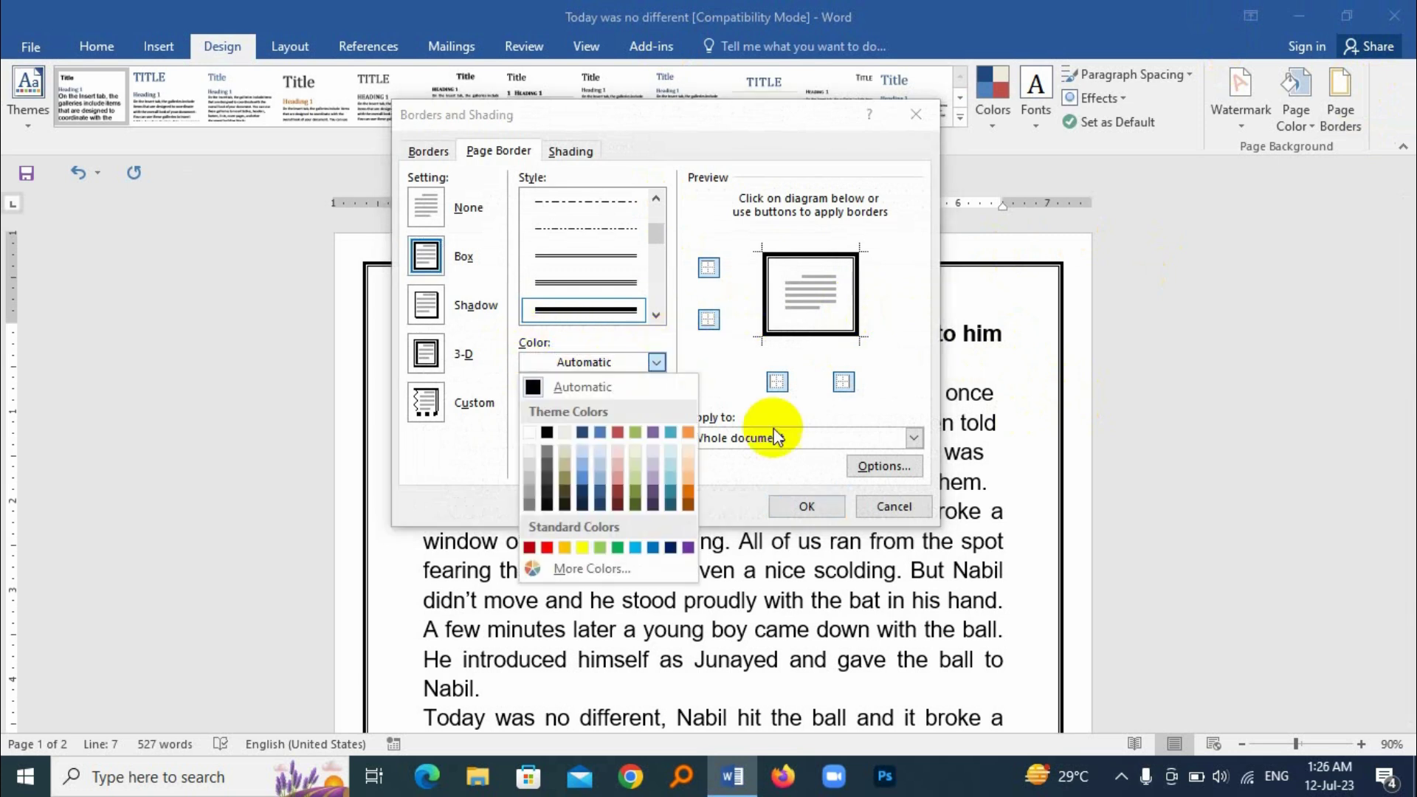
pyautogui.click(549, 550)
pyautogui.click(799, 509)
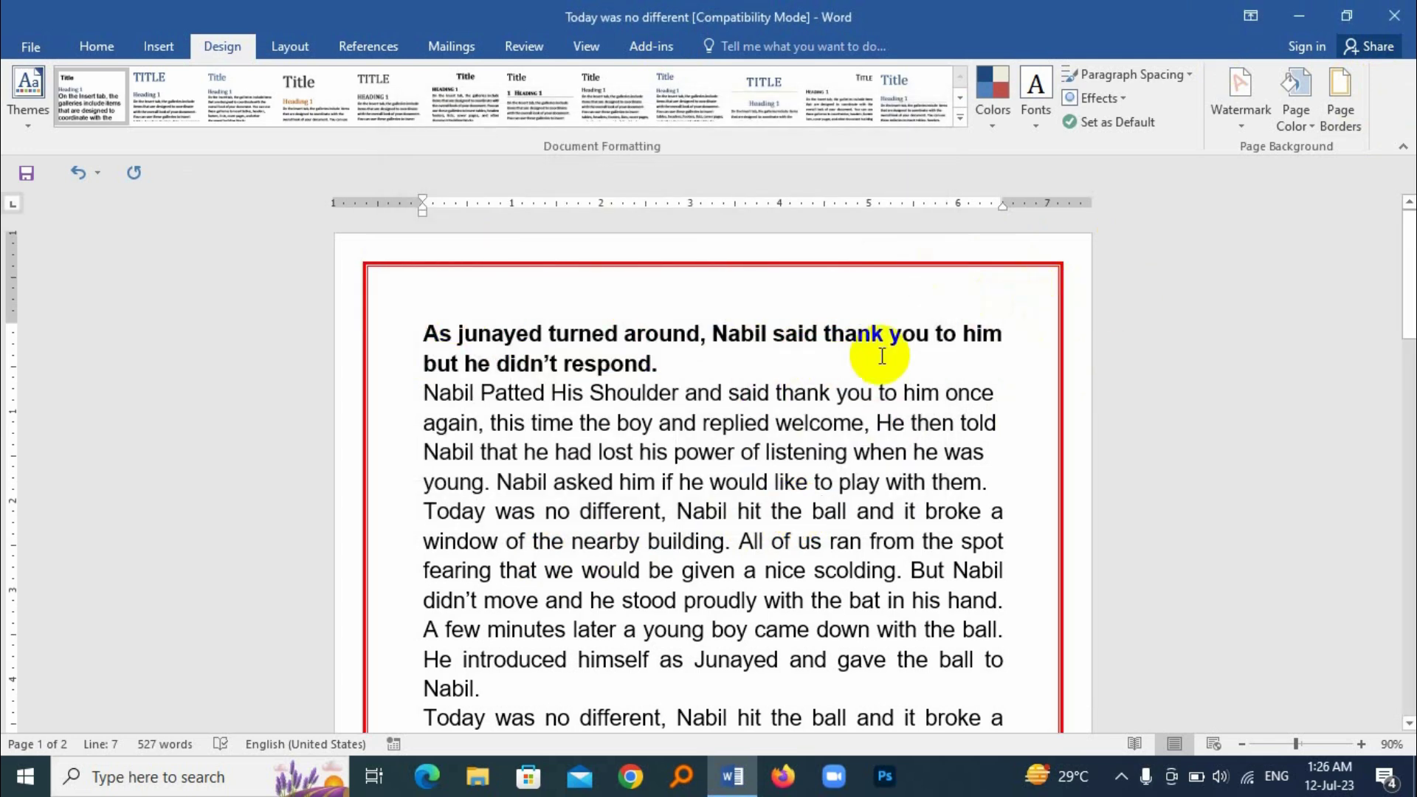
pyautogui.hotkey('ctrl', 'p')
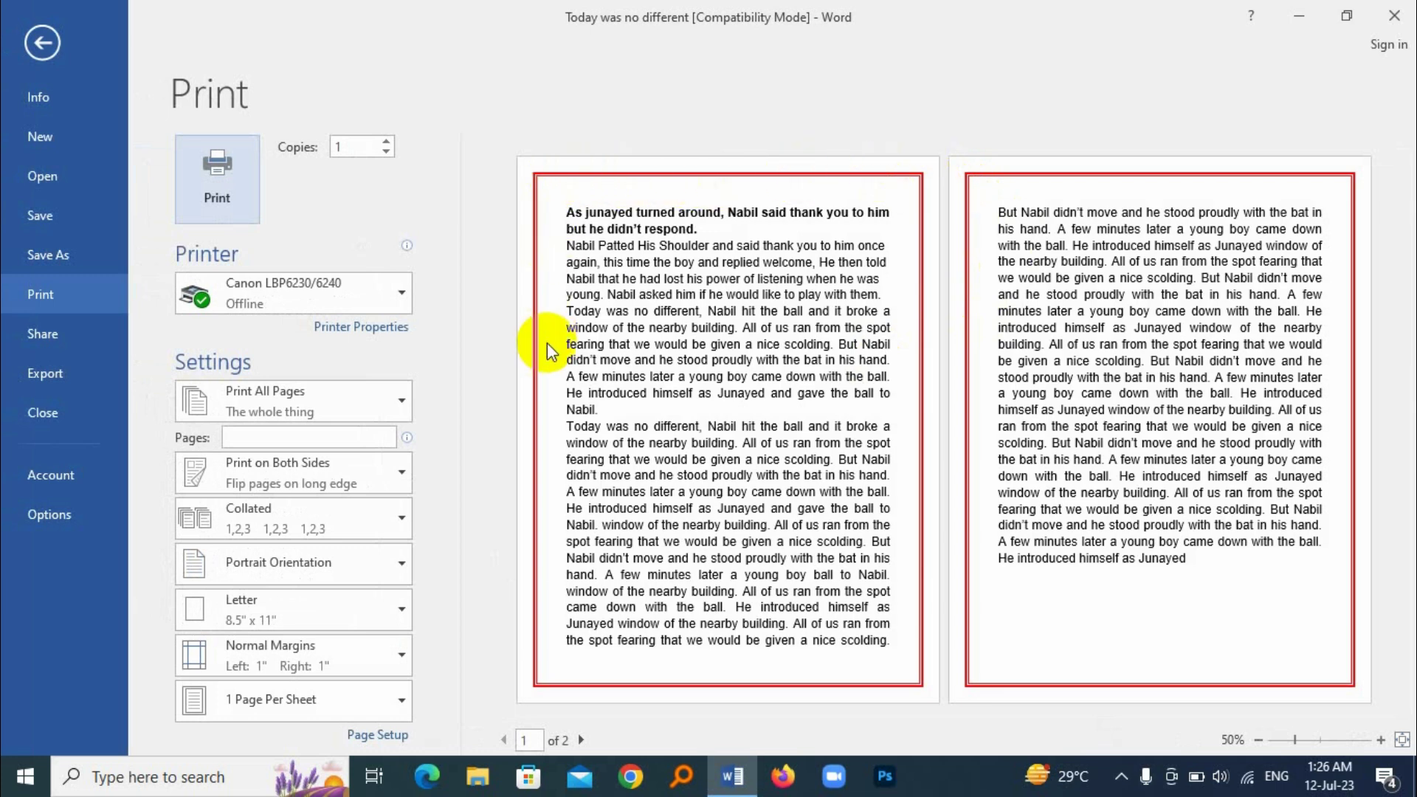
pyautogui.click(31, 47)
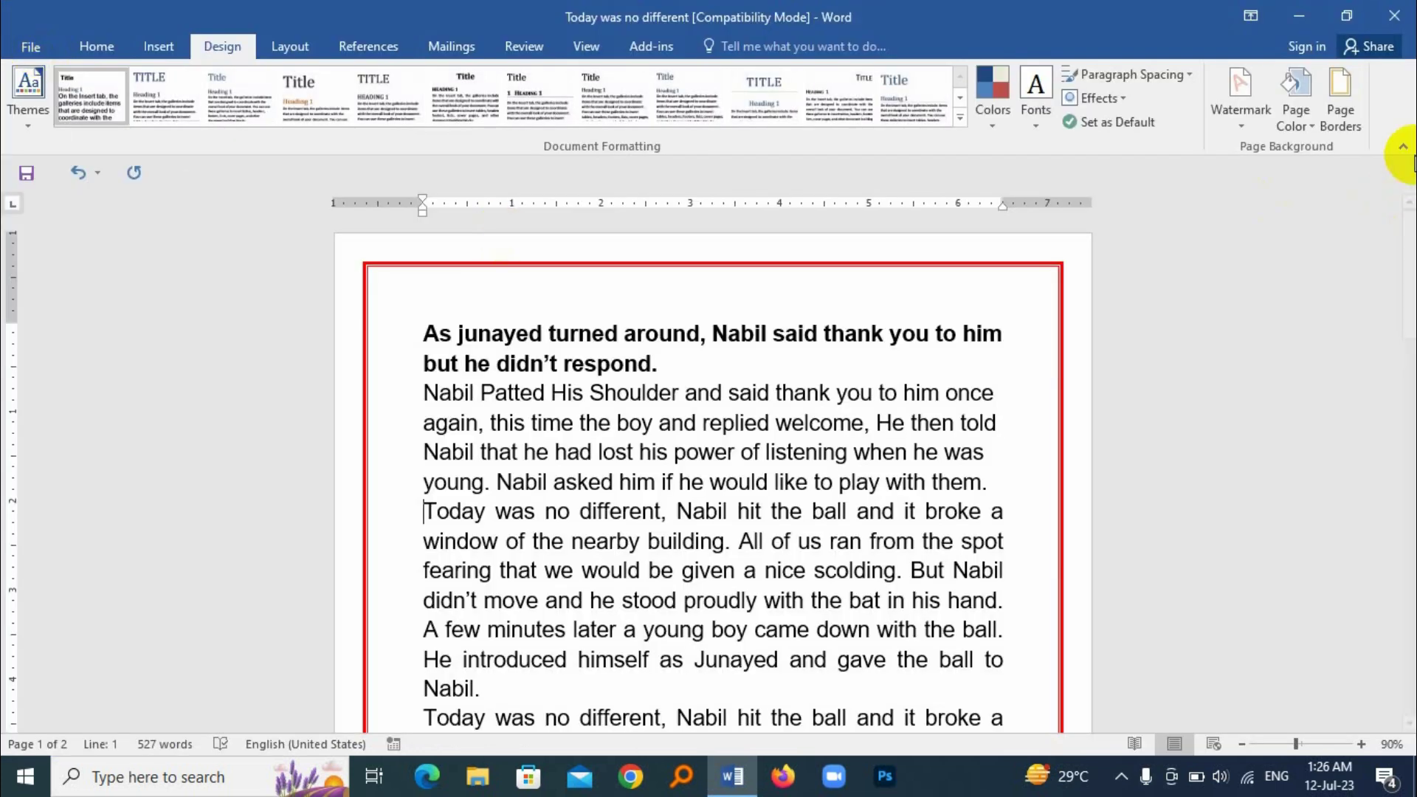
# - Give the page border a custom light green color, about RGB 194, 237, 85, and apply it to the whole document
pyautogui.click(1341, 89)
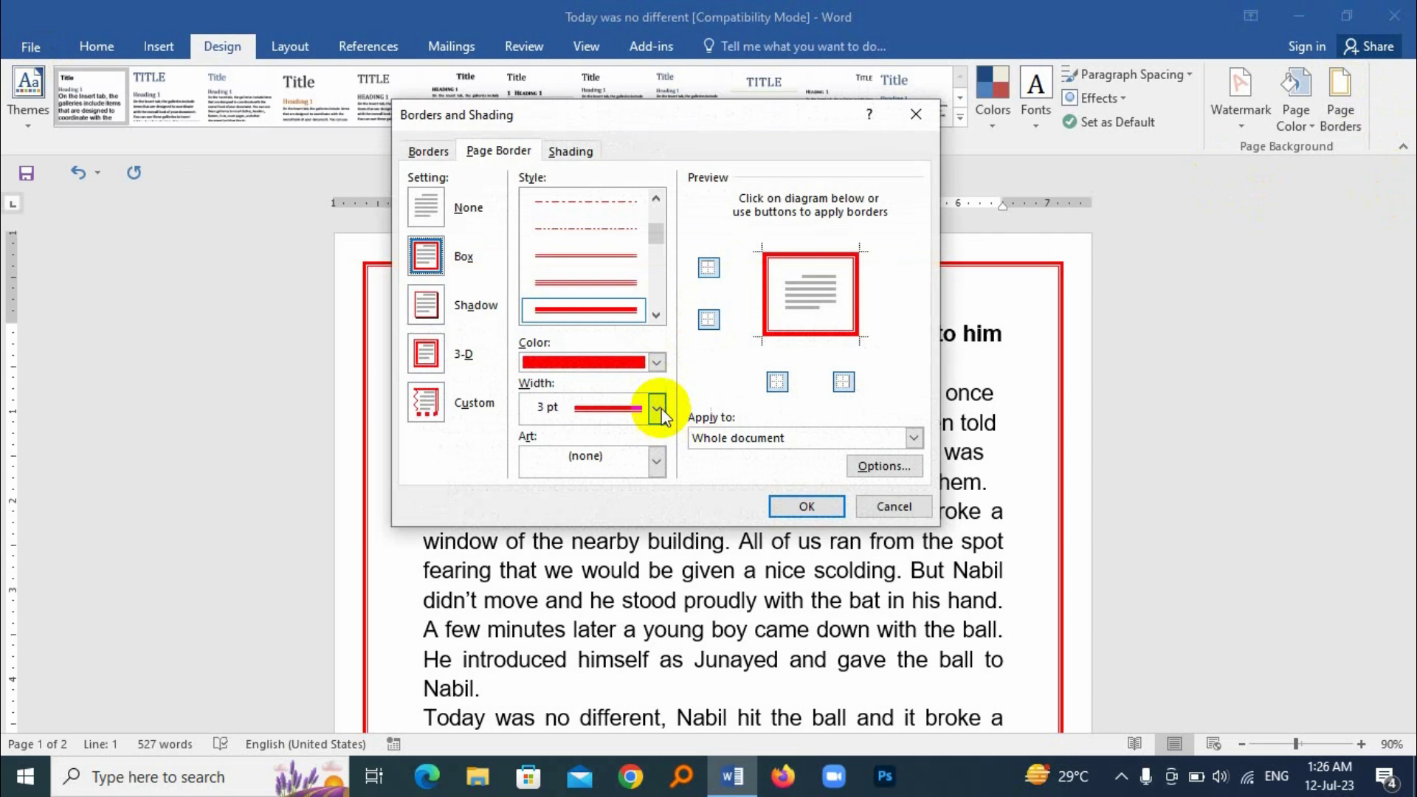
pyautogui.click(656, 362)
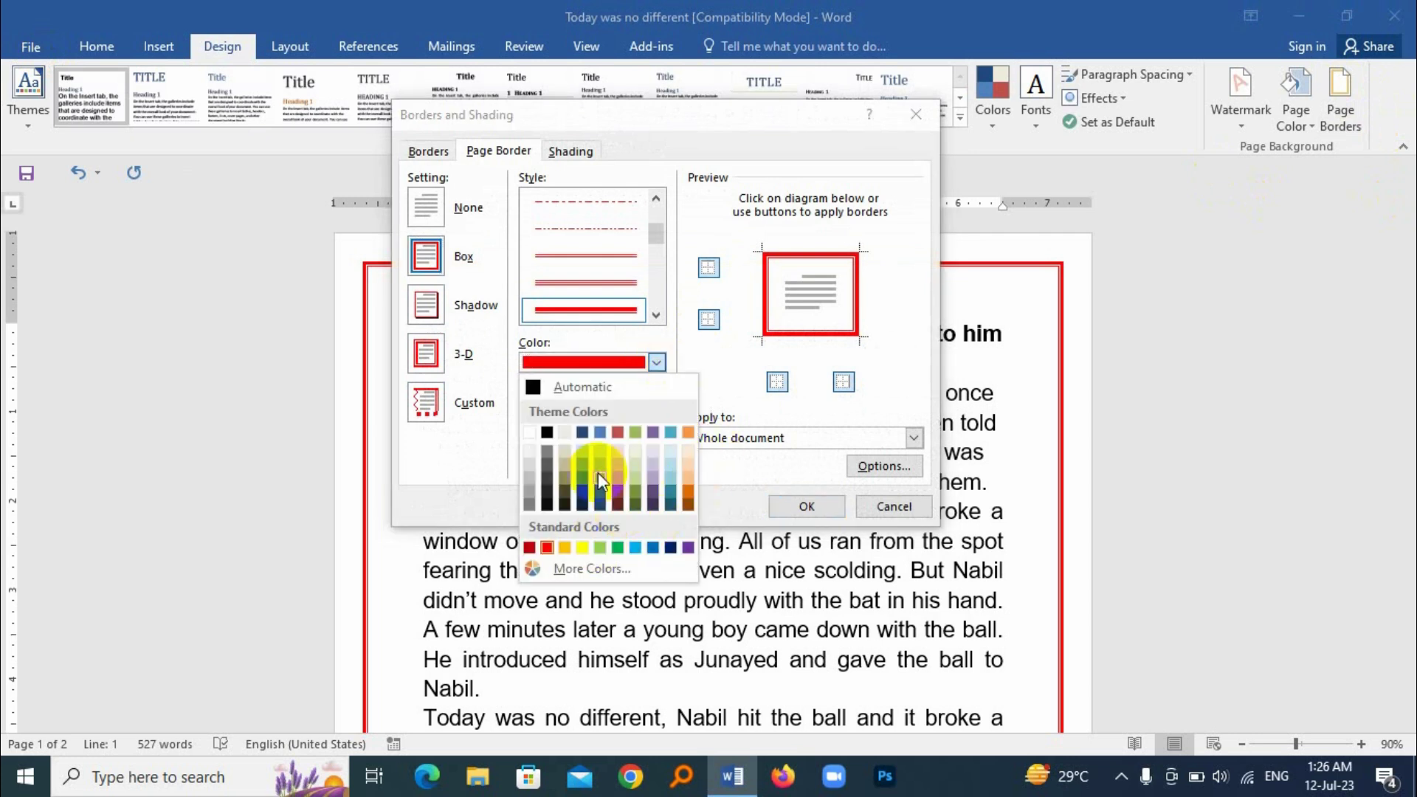
pyautogui.click(594, 569)
pyautogui.click(796, 169)
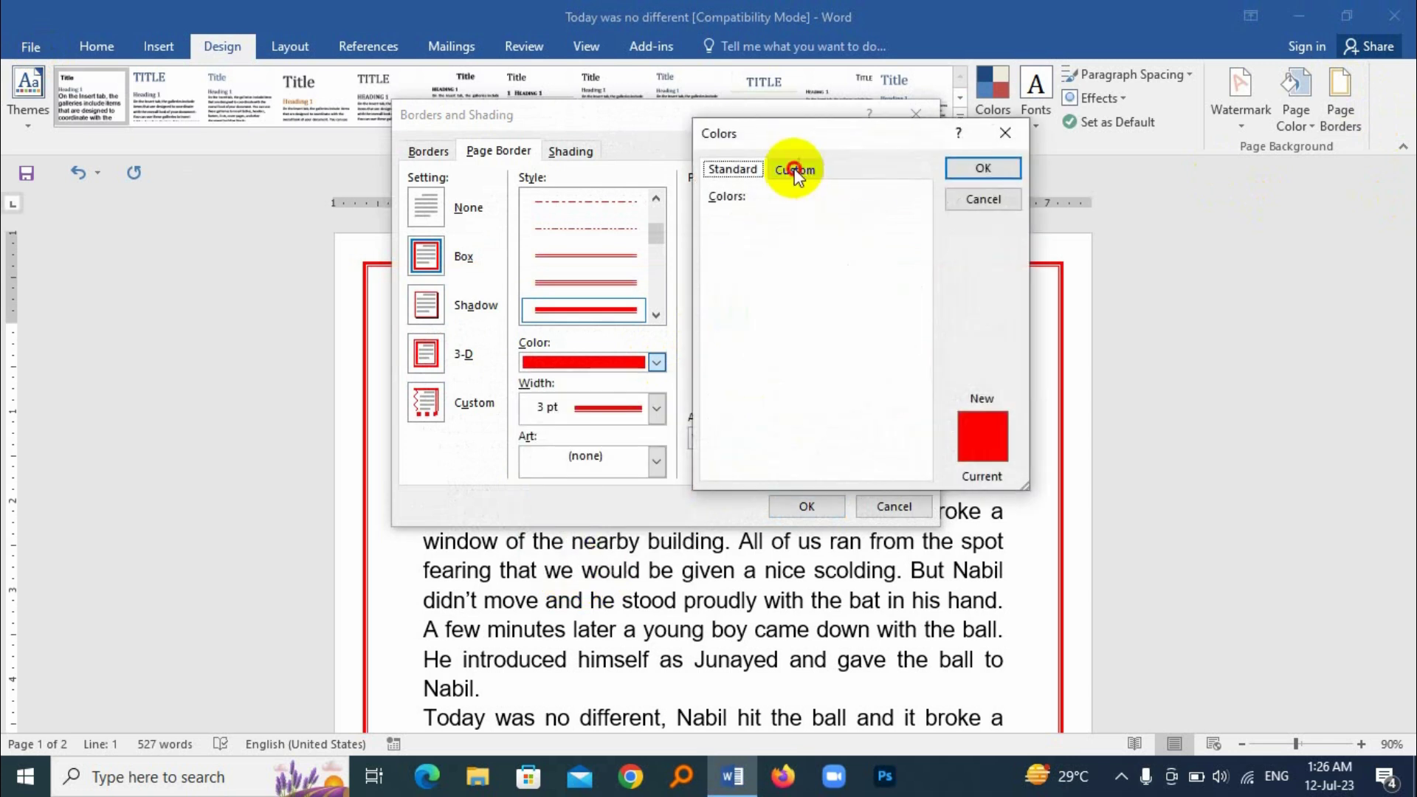
pyautogui.click(741, 171)
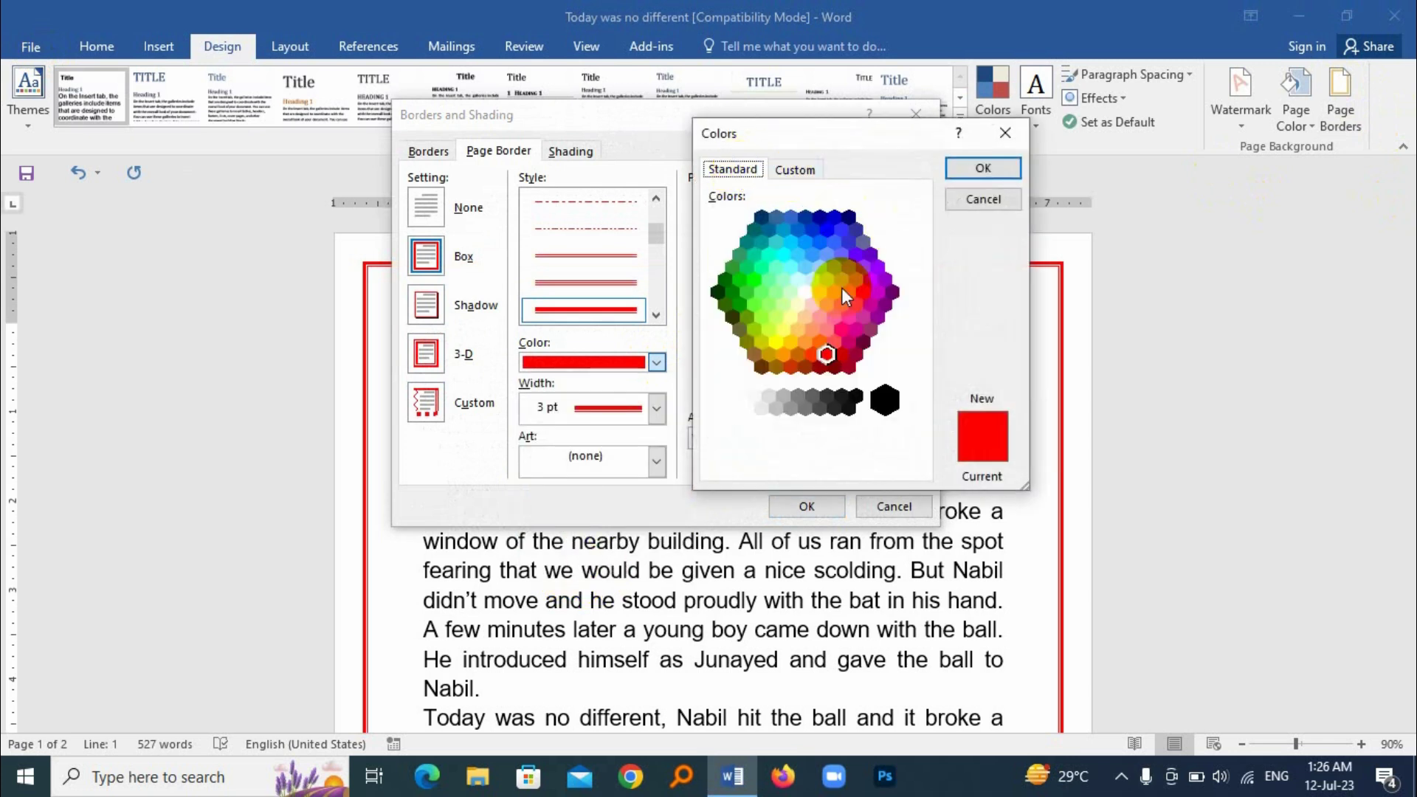
pyautogui.click(797, 169)
pyautogui.click(746, 234)
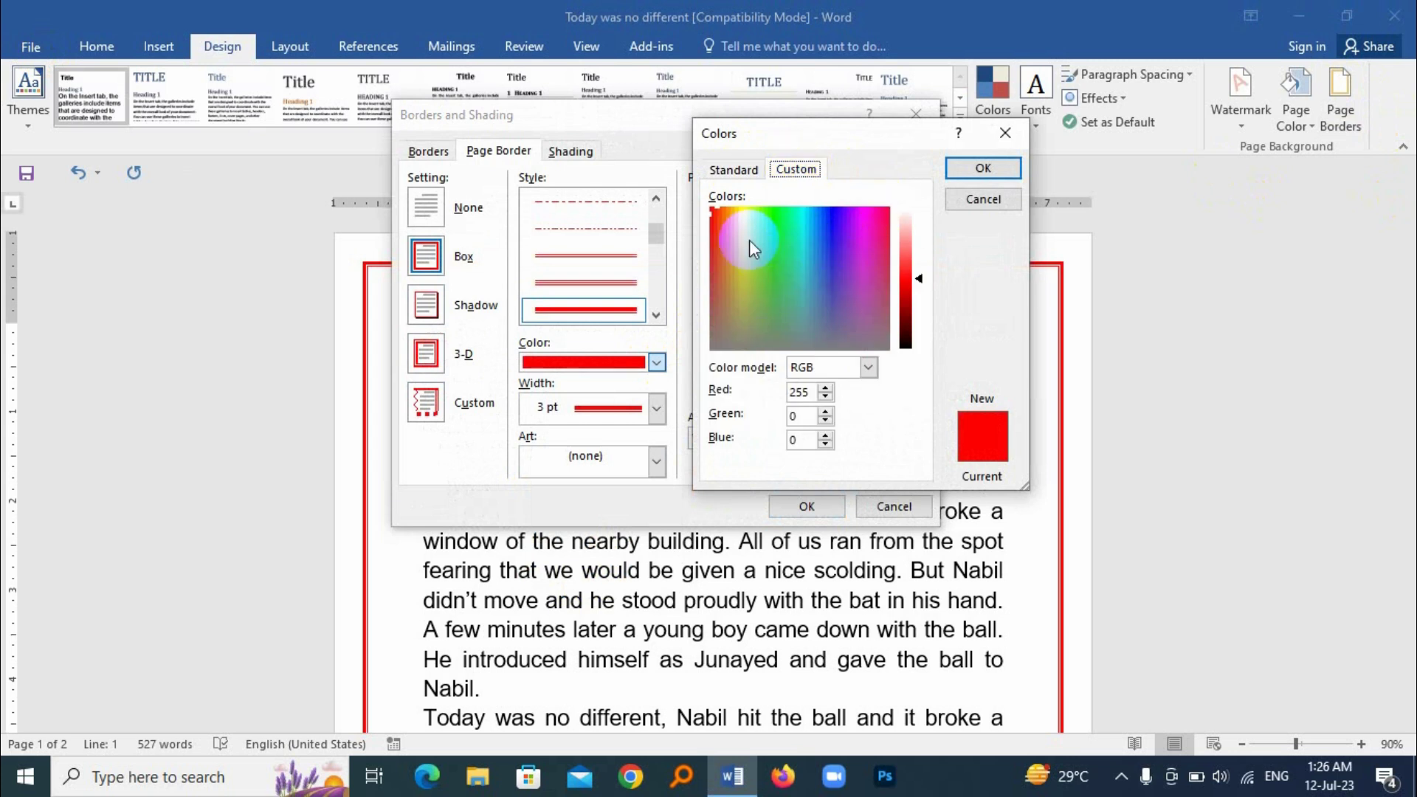
pyautogui.click(909, 288)
pyautogui.moveTo(920, 275)
pyautogui.mouseDown()
pyautogui.moveTo(915, 293)
pyautogui.moveTo(915, 264)
pyautogui.mouseUp()
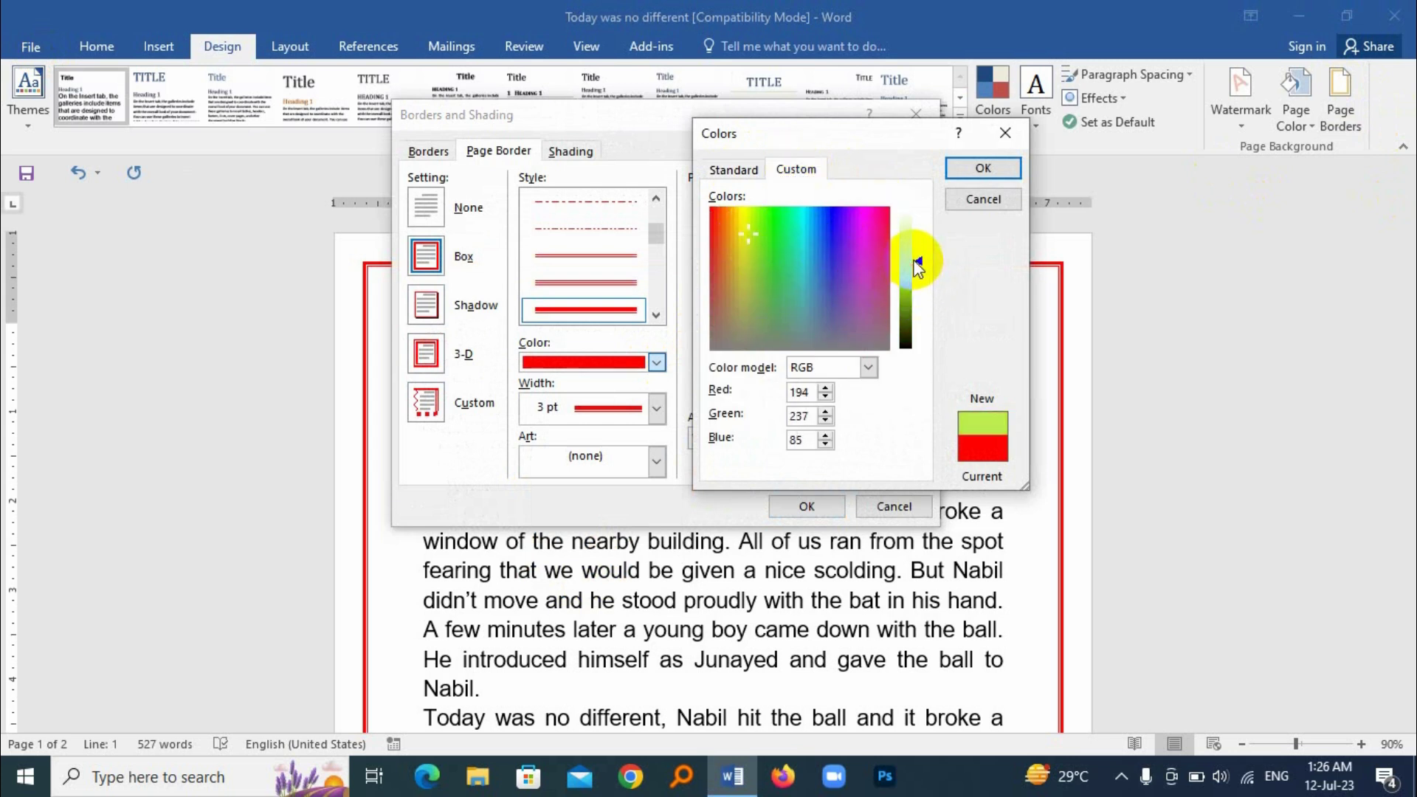
pyautogui.click(982, 168)
pyautogui.click(806, 506)
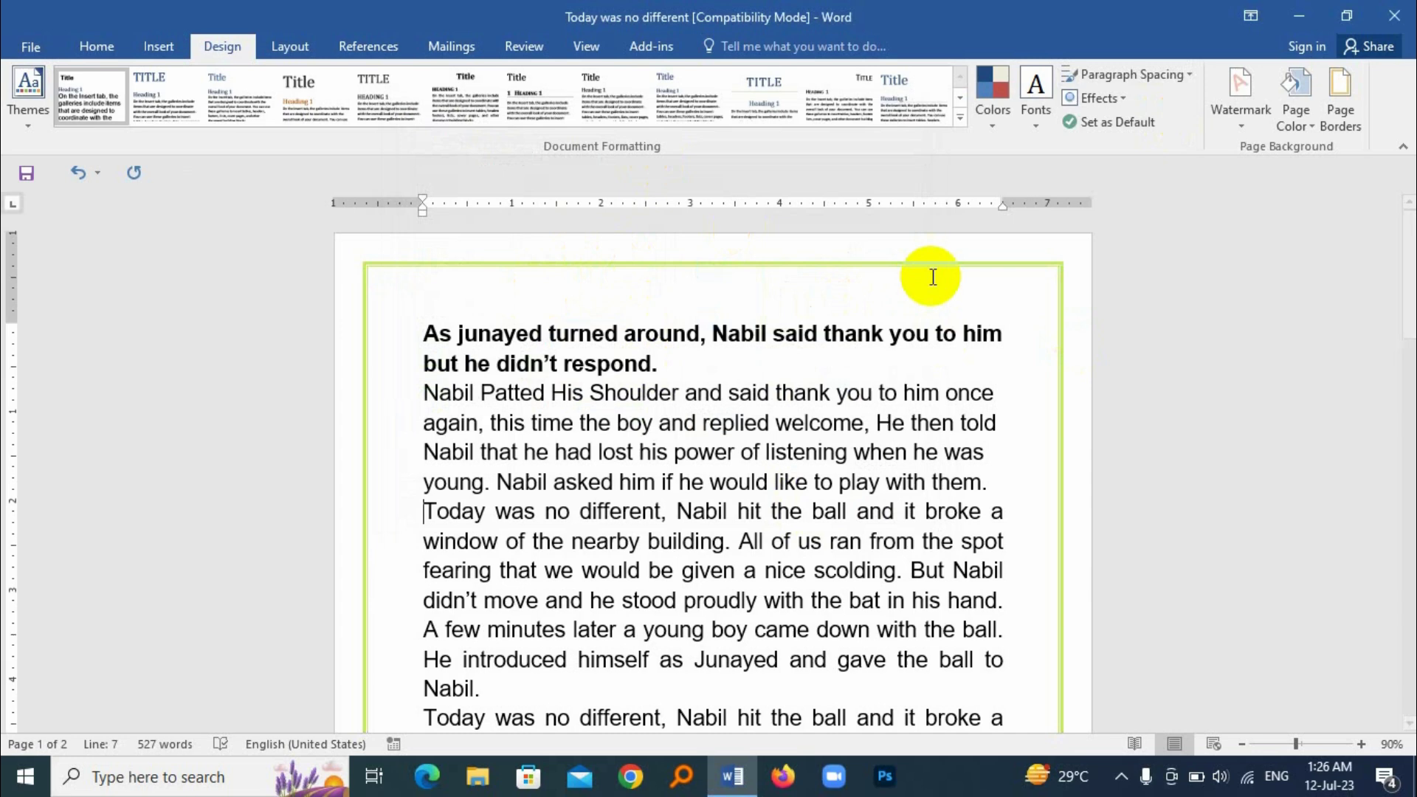
# - Set the page border color back to Automatic for the whole document
pyautogui.click(1340, 95)
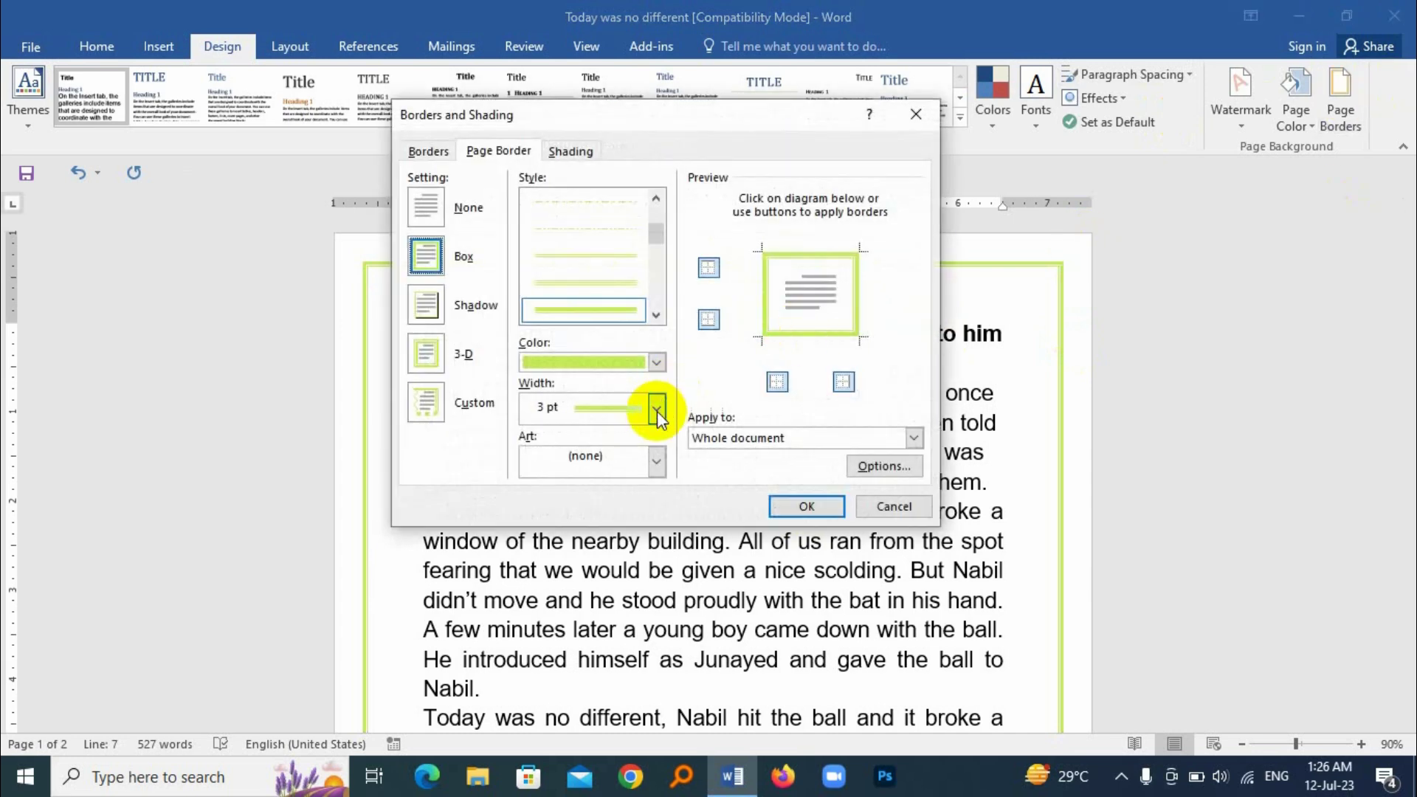
pyautogui.click(656, 362)
pyautogui.click(575, 395)
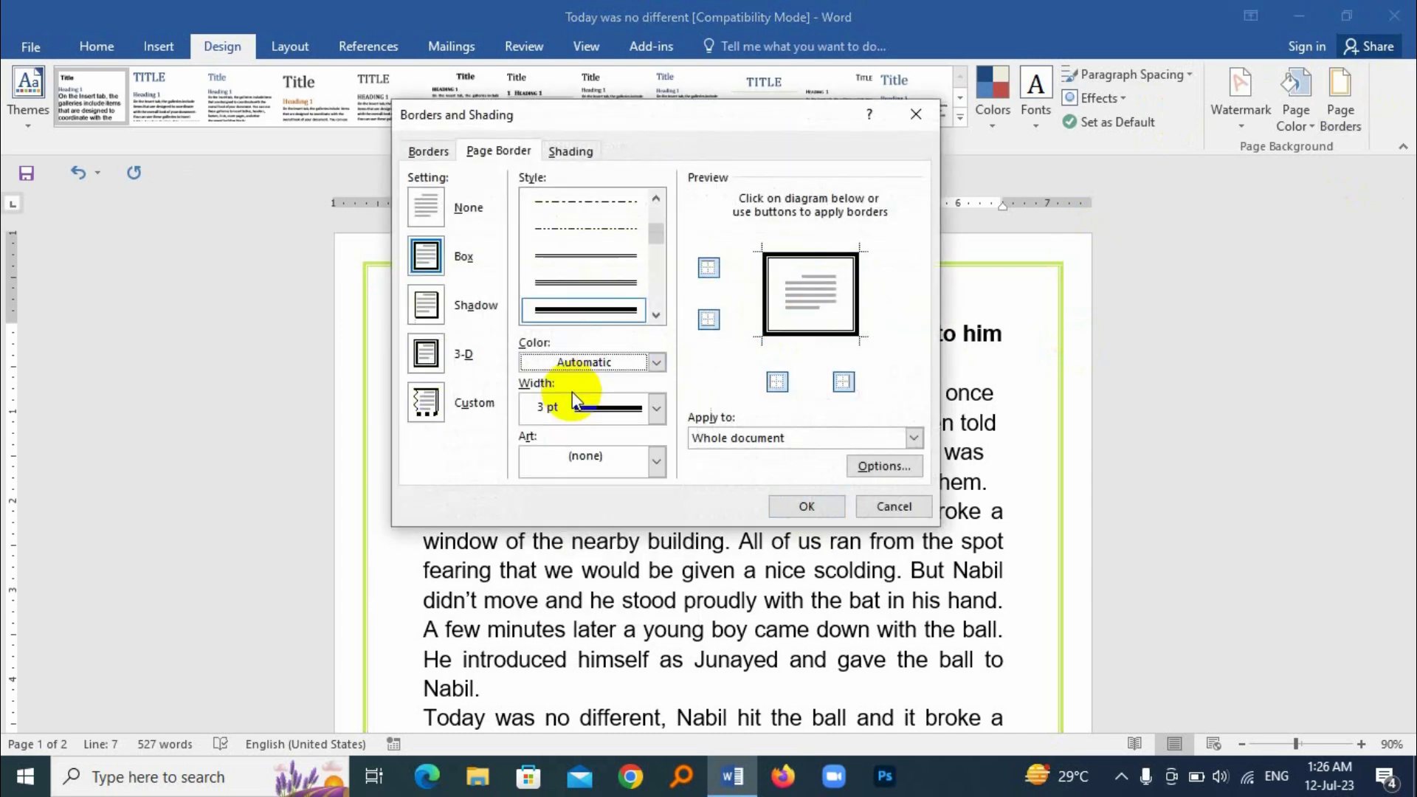
pyautogui.click(803, 507)
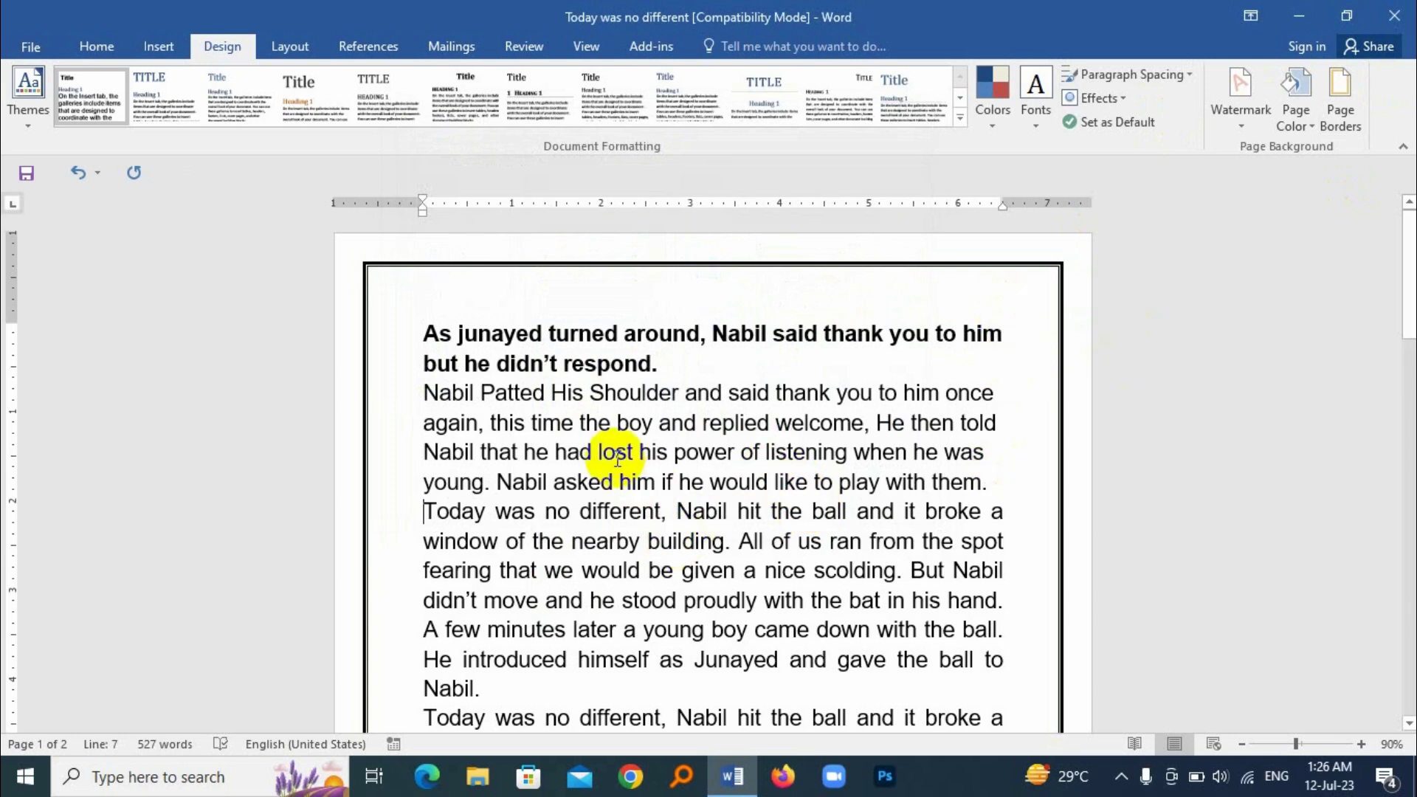
# - Set the page border width to 6 pt and apply it to the whole document
pyautogui.click(1337, 104)
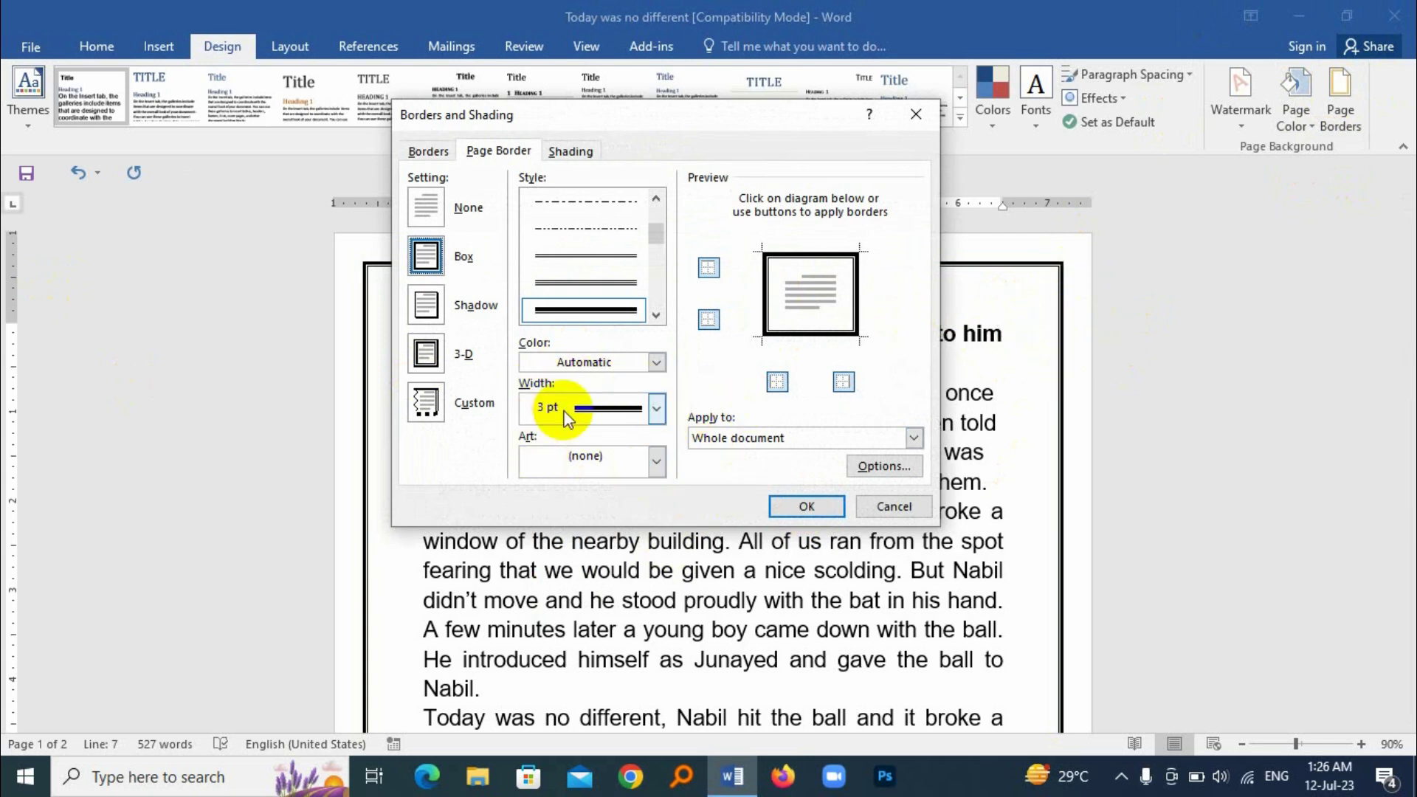
pyautogui.click(655, 408)
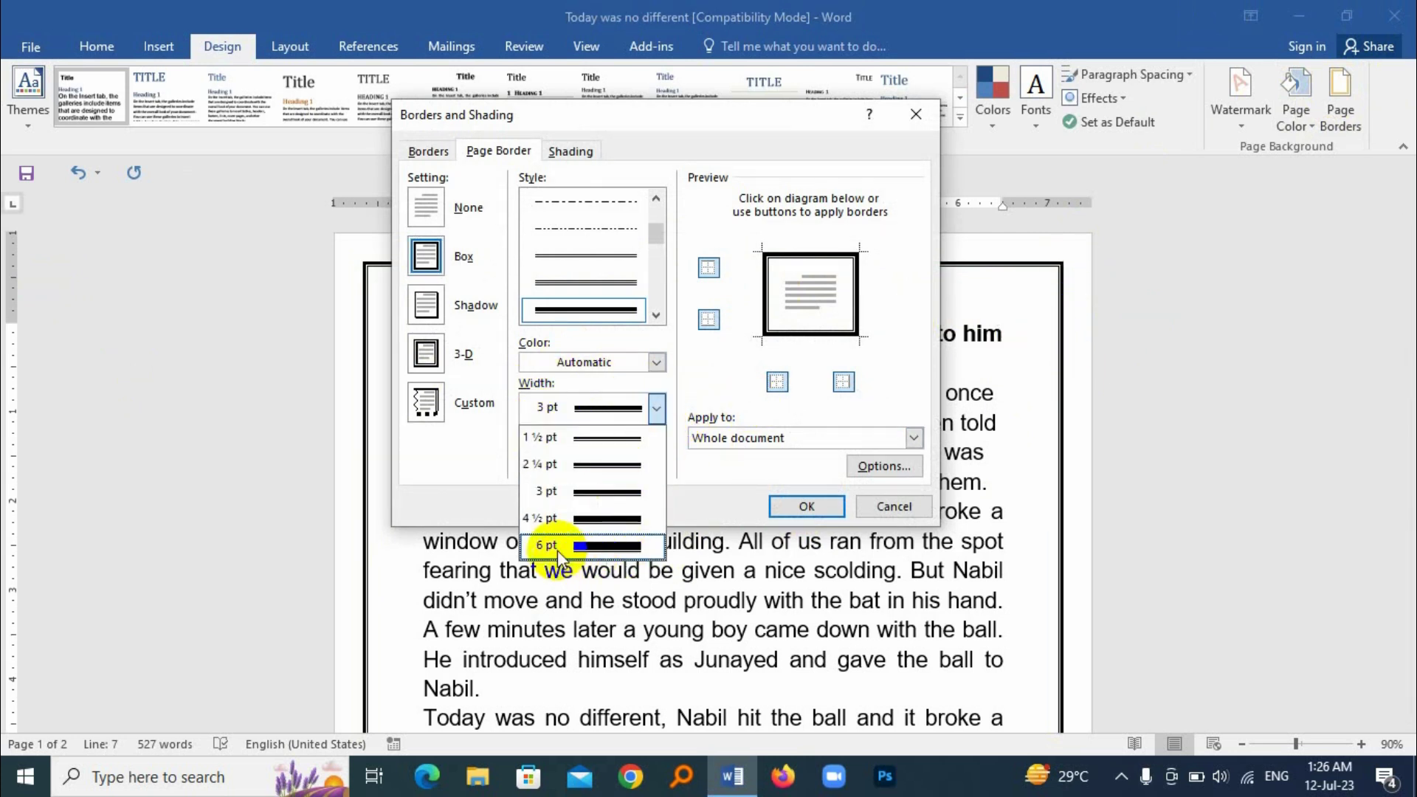
pyautogui.click(606, 546)
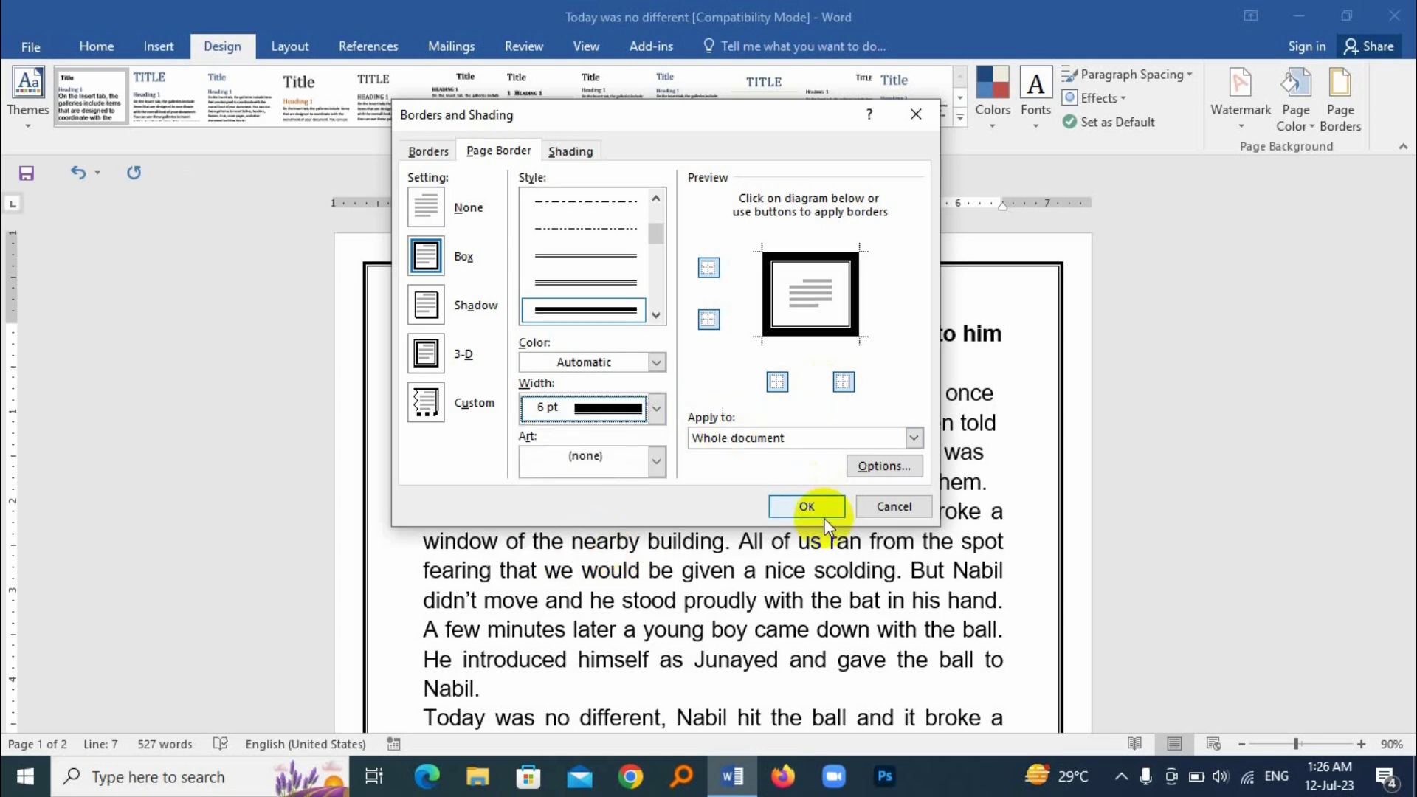
pyautogui.click(806, 502)
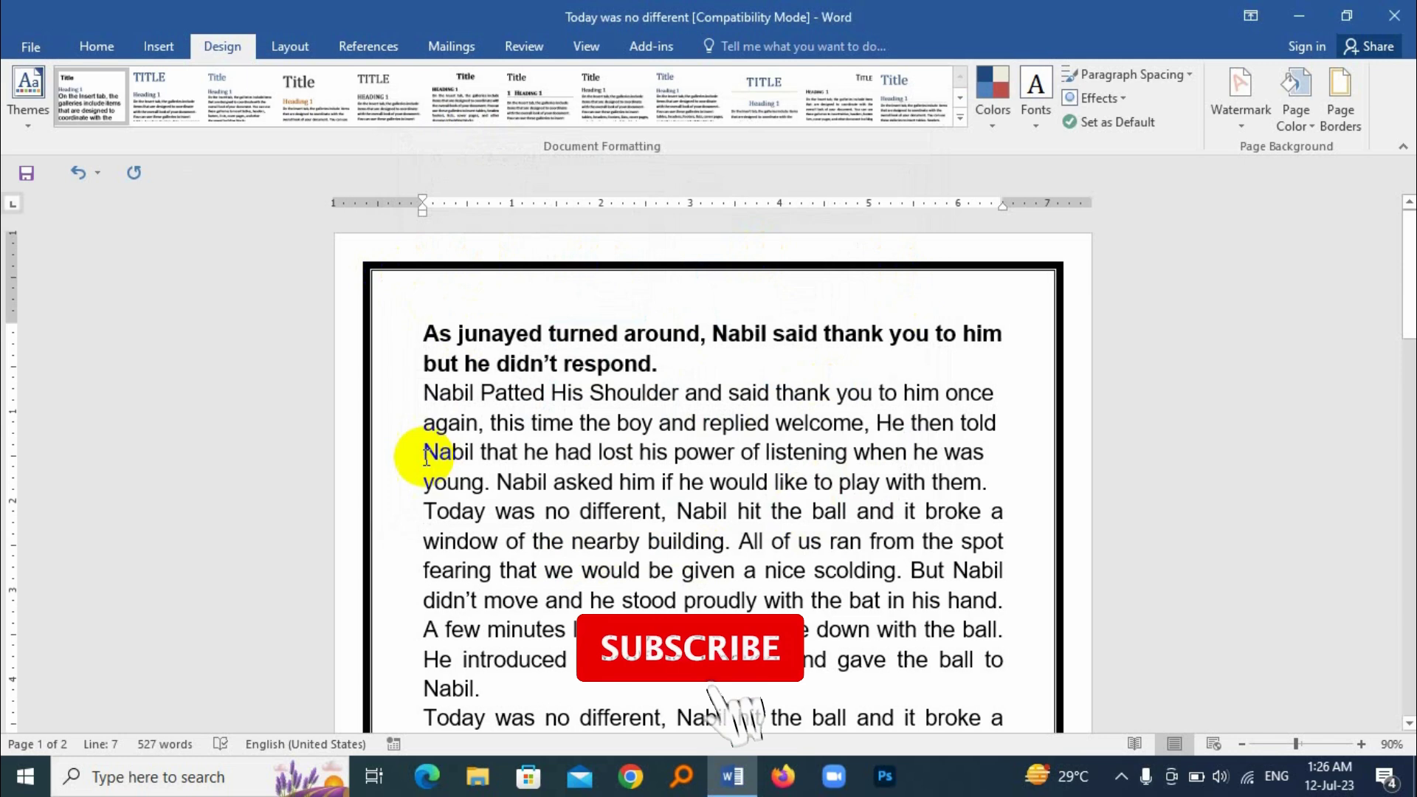
# - Set the page border margins to be measured from Text instead of the page edge, and check both pages in the print preview
pyautogui.click(1342, 92)
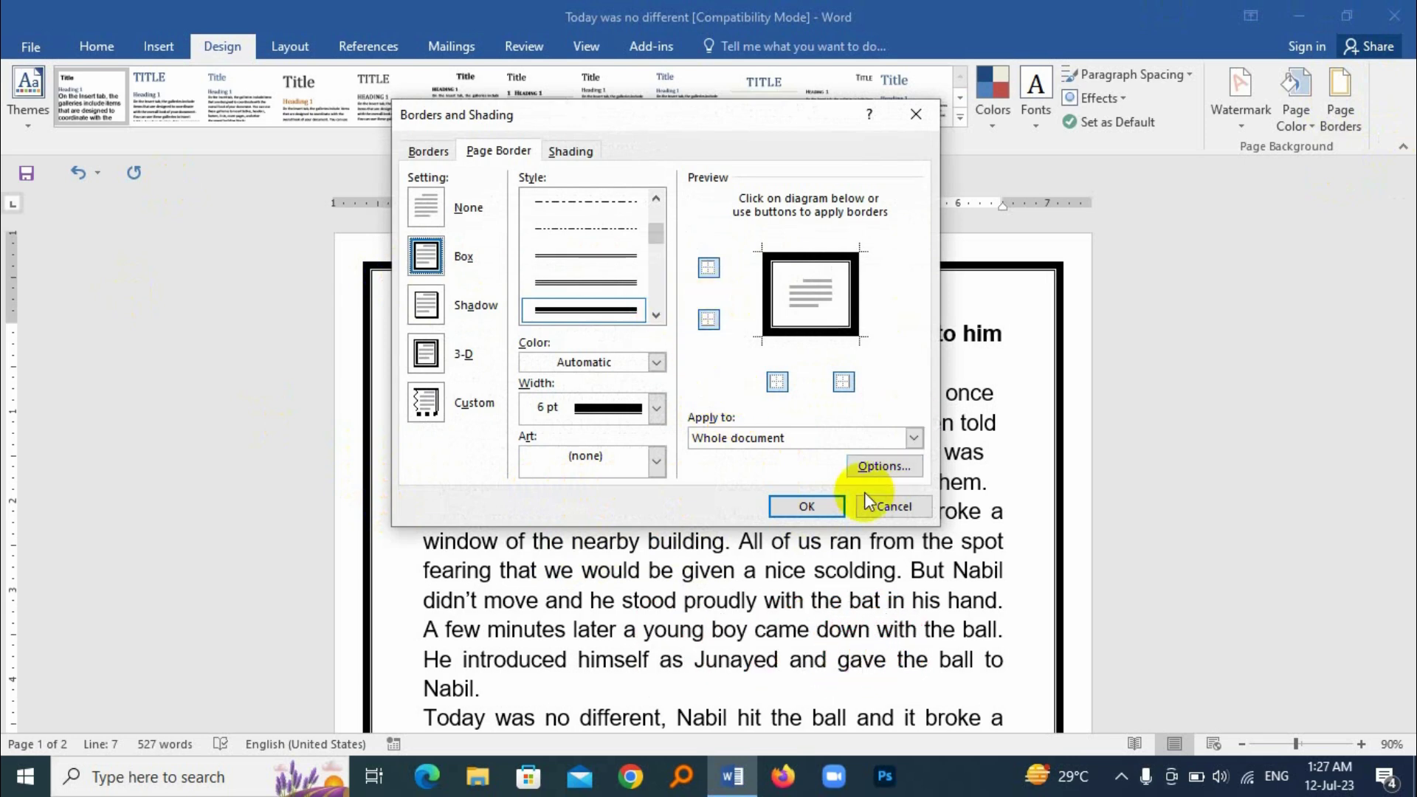
pyautogui.click(894, 507)
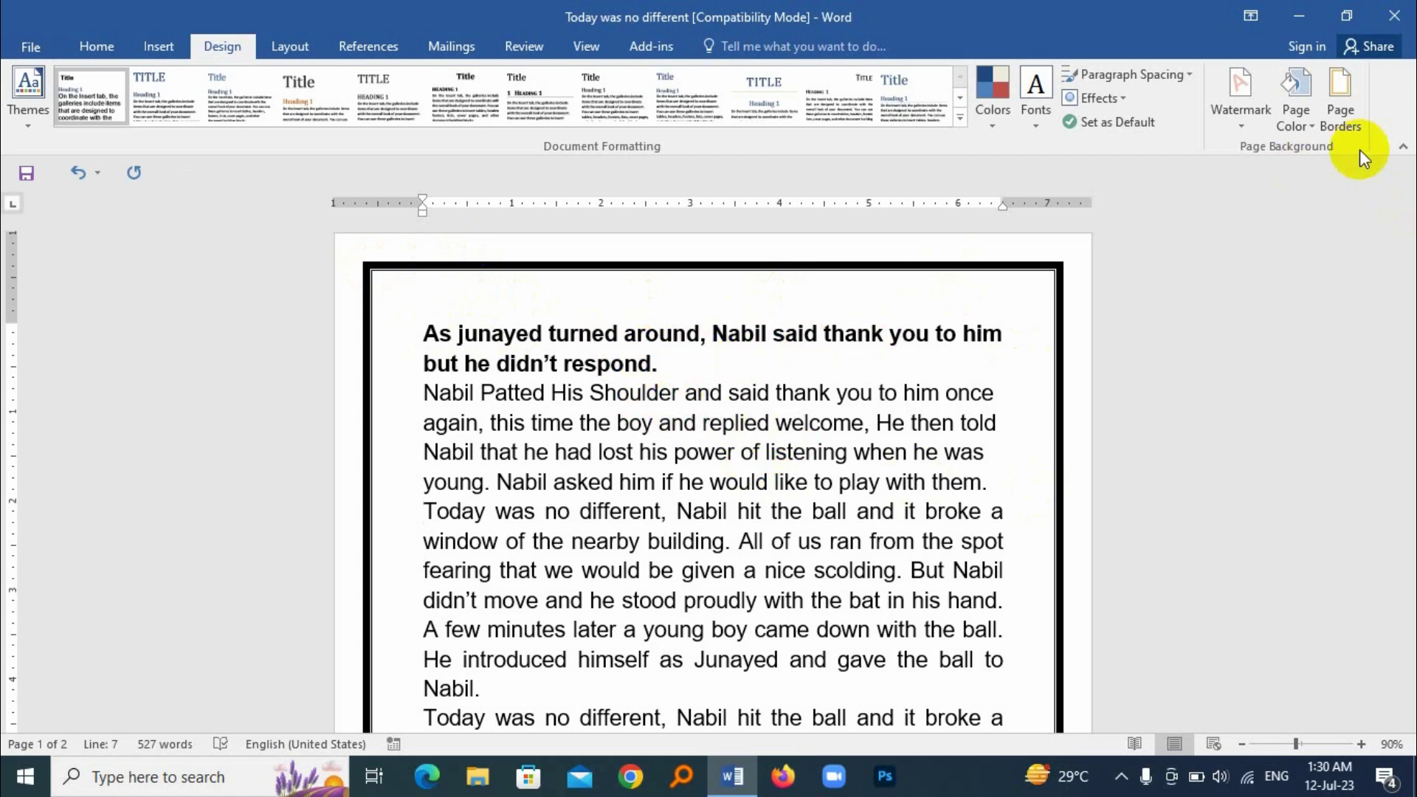
pyautogui.click(1342, 92)
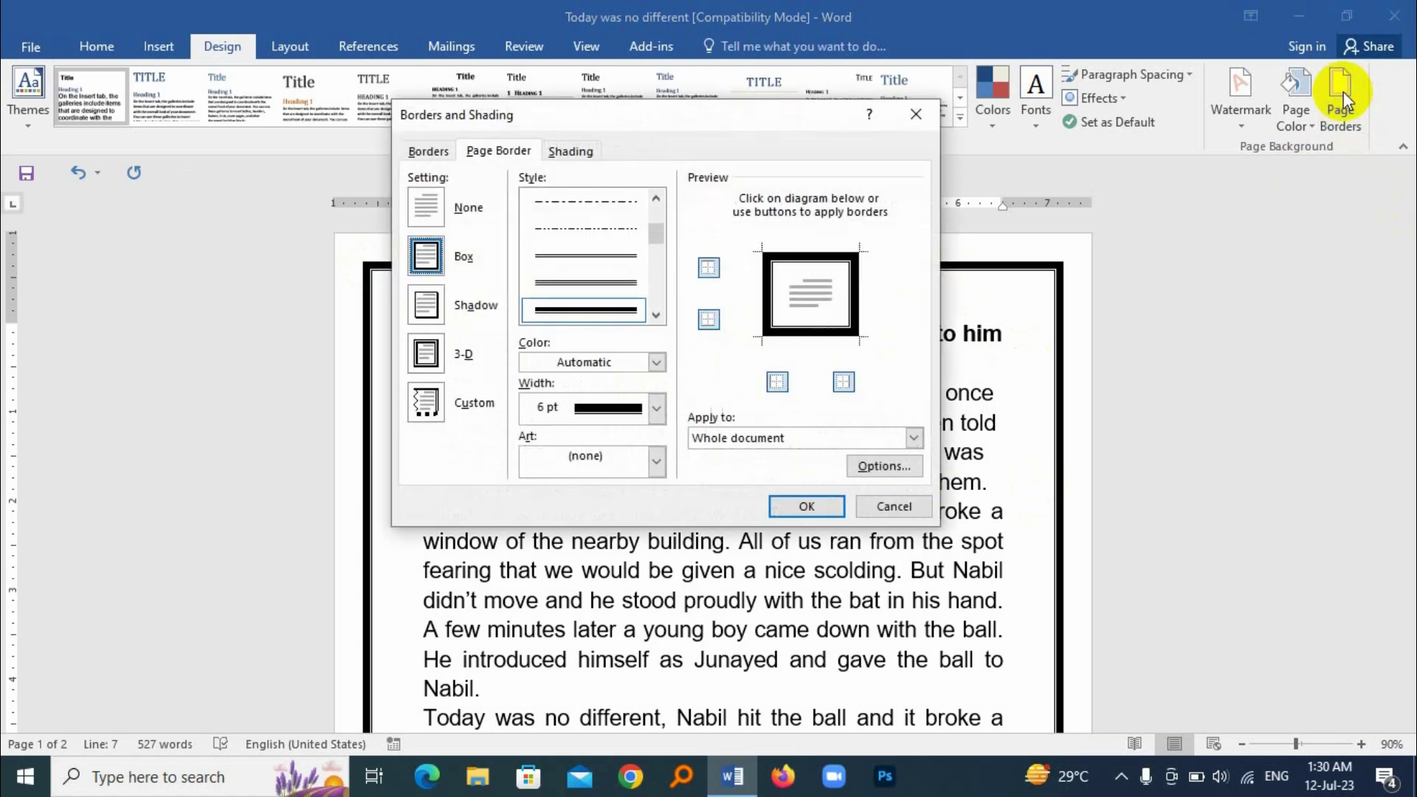
pyautogui.click(884, 465)
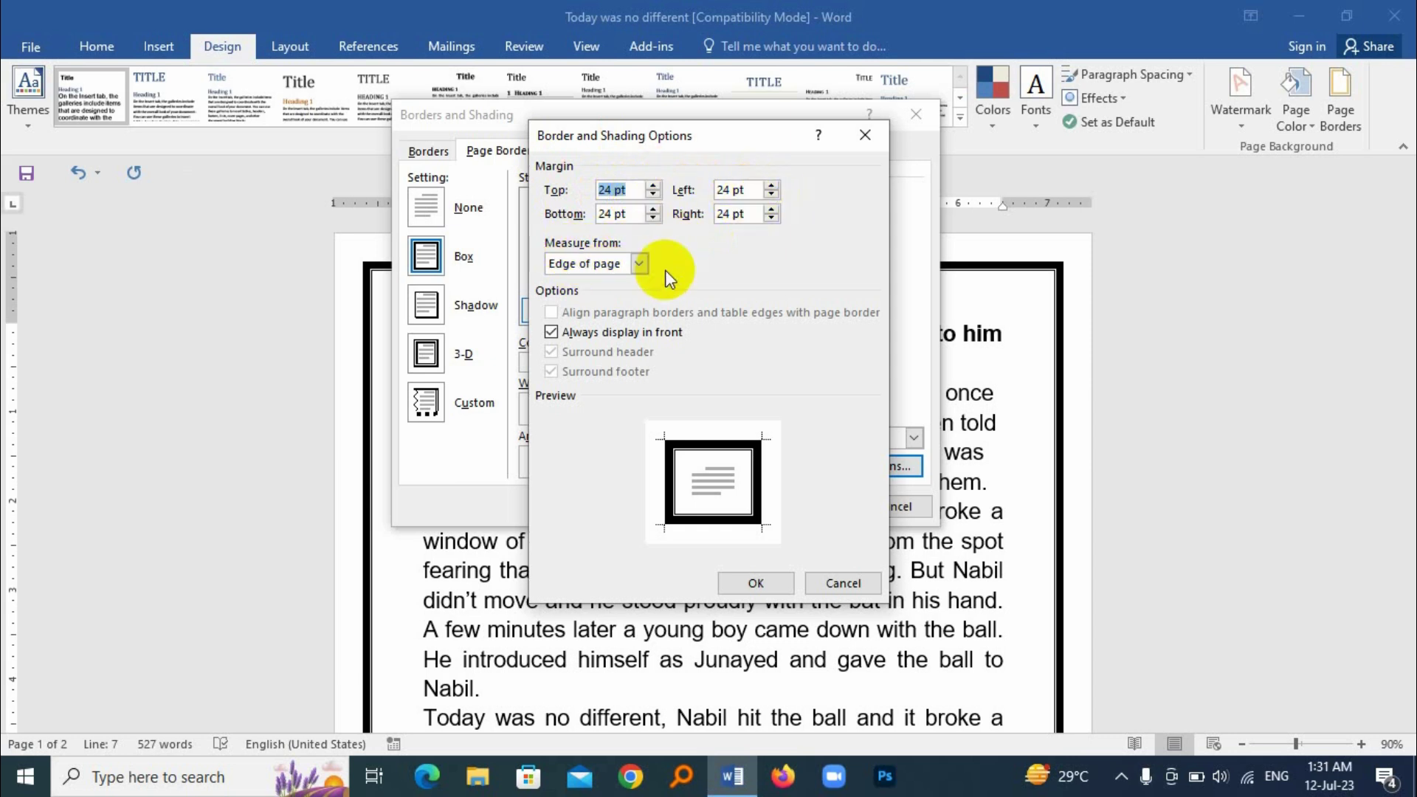
pyautogui.click(639, 264)
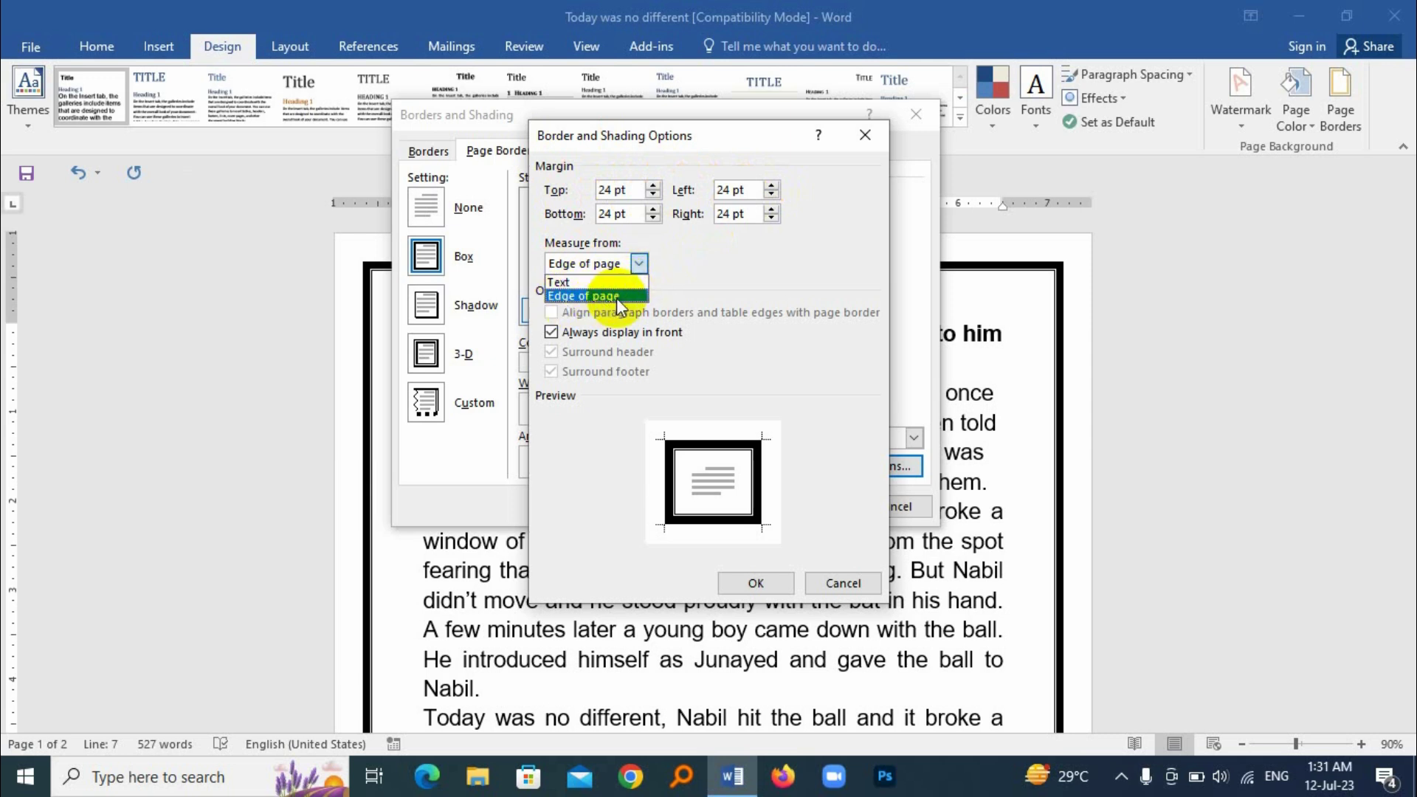
pyautogui.click(565, 282)
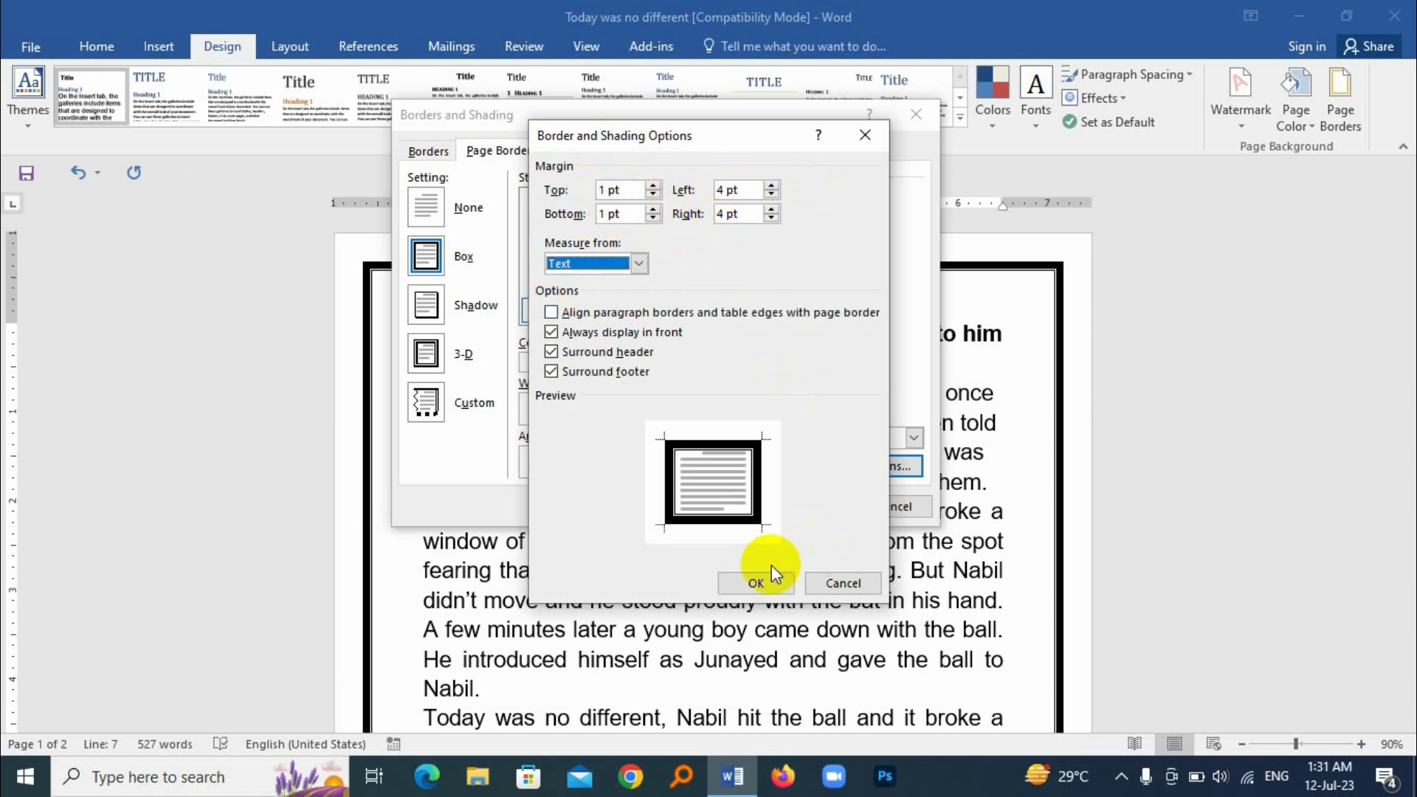
pyautogui.click(758, 587)
pyautogui.click(804, 509)
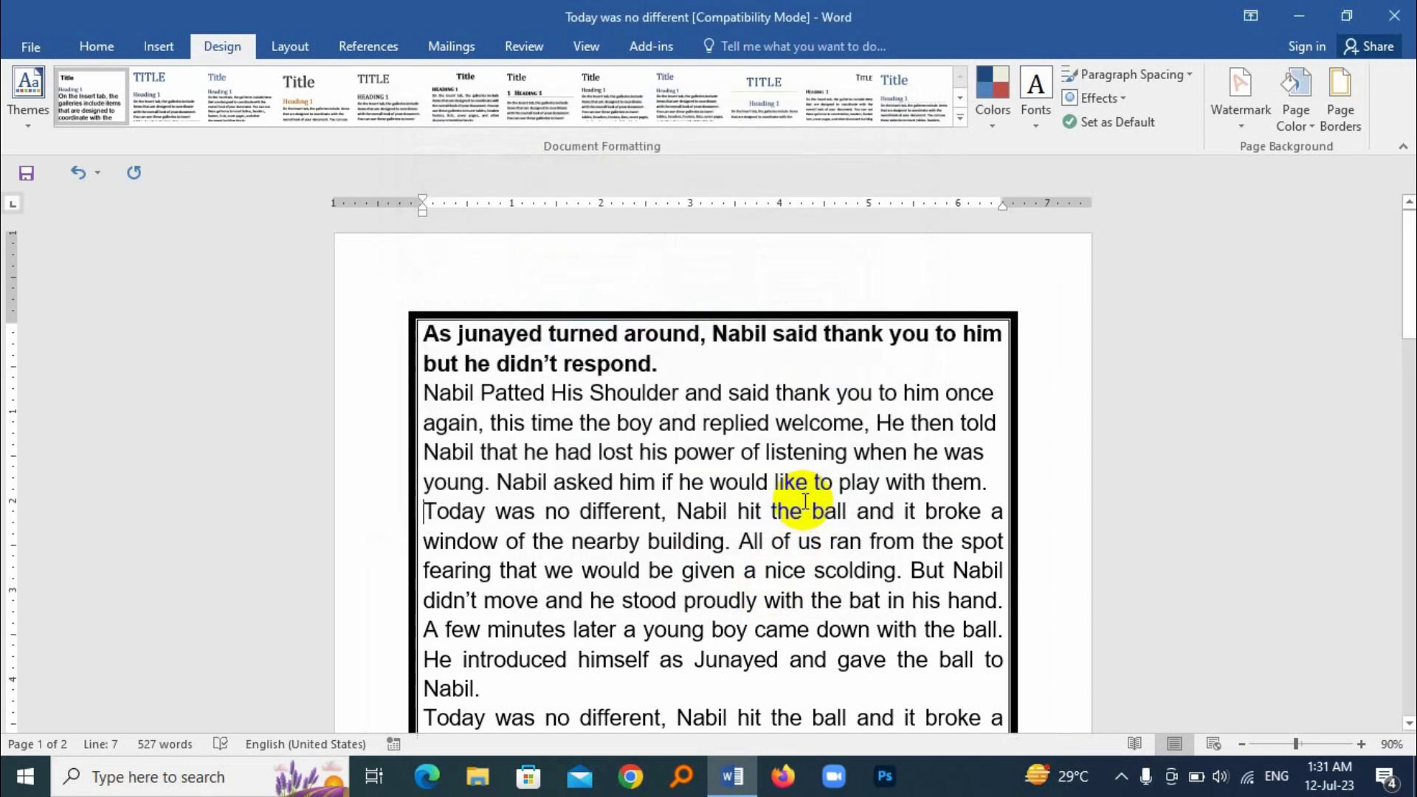
pyautogui.scroll(-10, 860, 487)
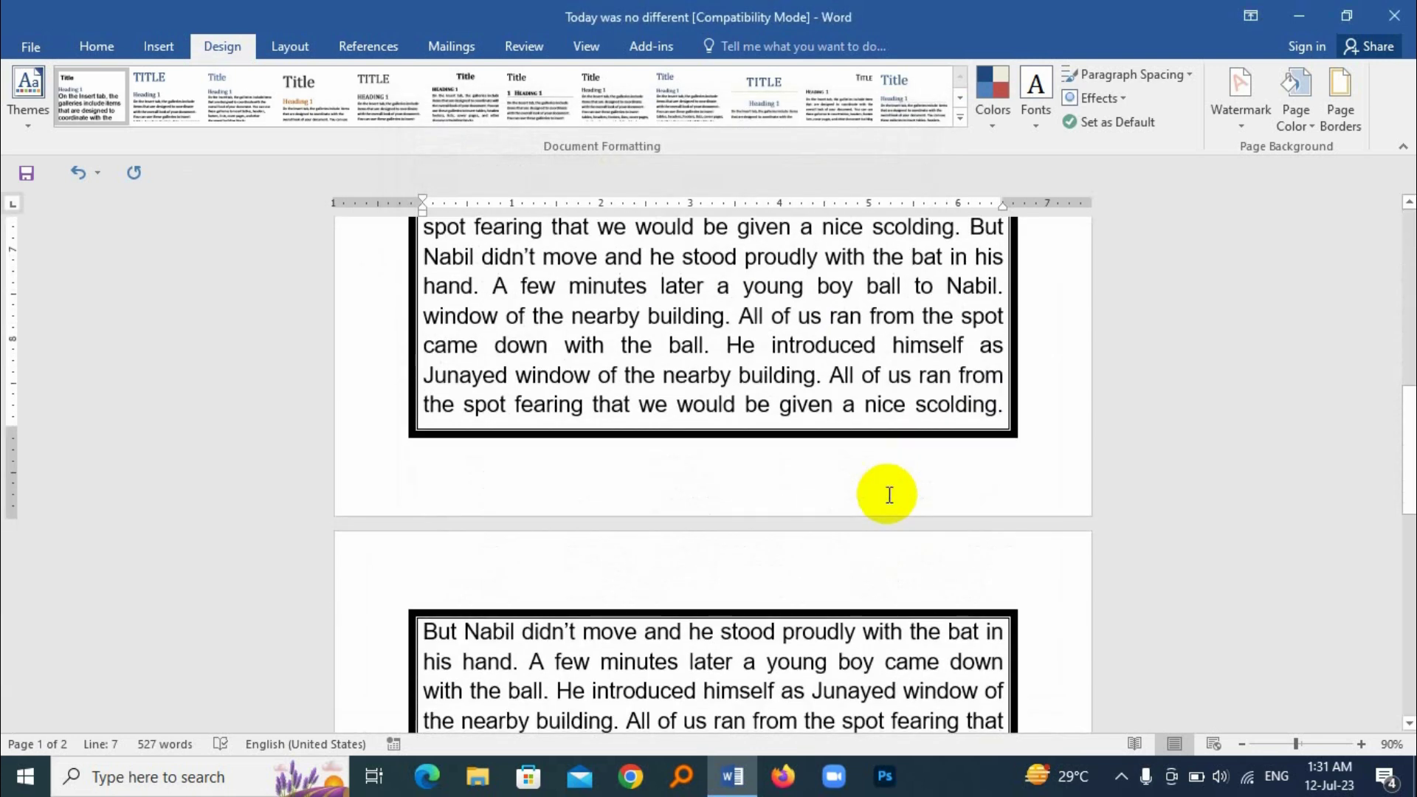
pyautogui.hotkey('ctrl', 'p')
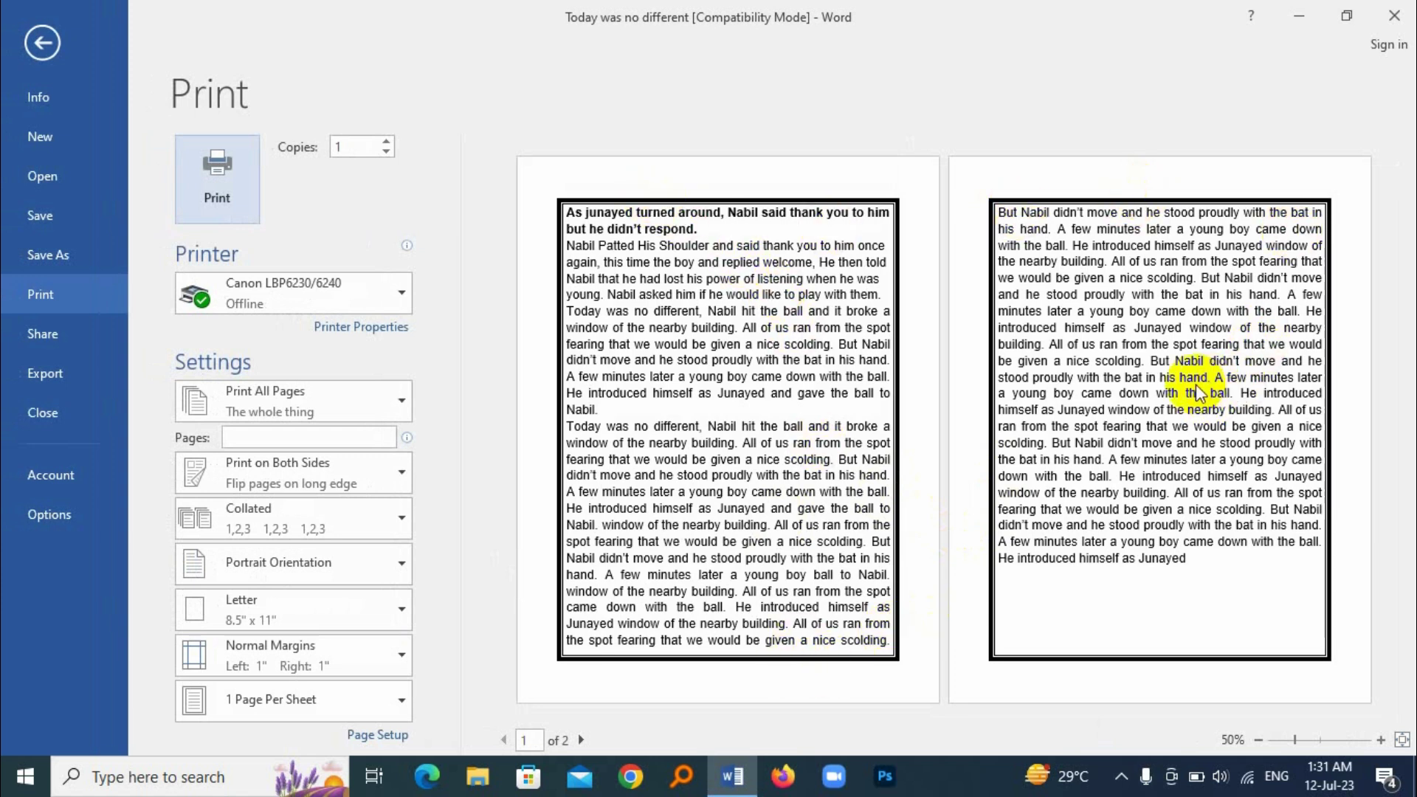
pyautogui.click(42, 45)
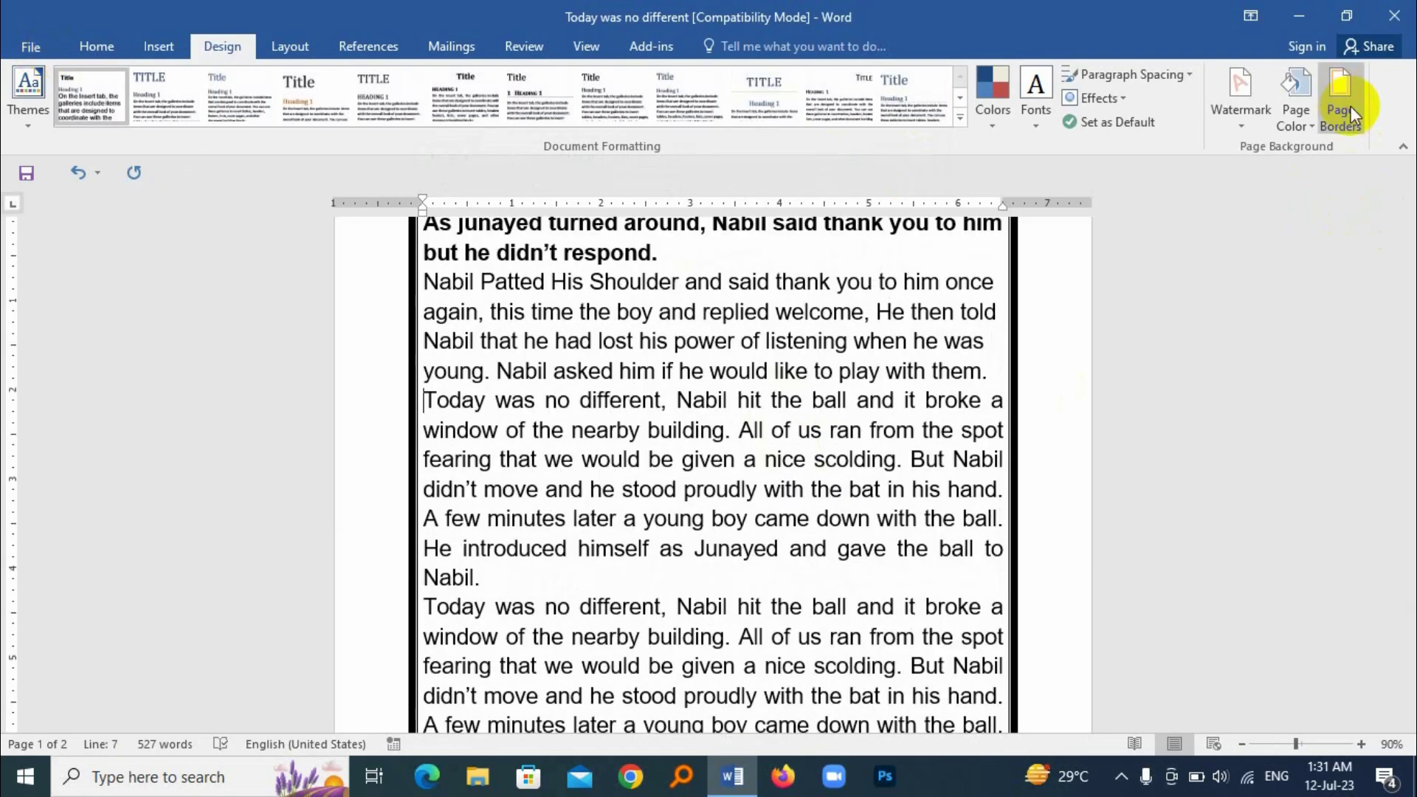
# - Set the page border margins, measured from Text, to 6 pt at the top and 16 pt on the left, and apply them
pyautogui.click(1342, 100)
pyautogui.click(873, 468)
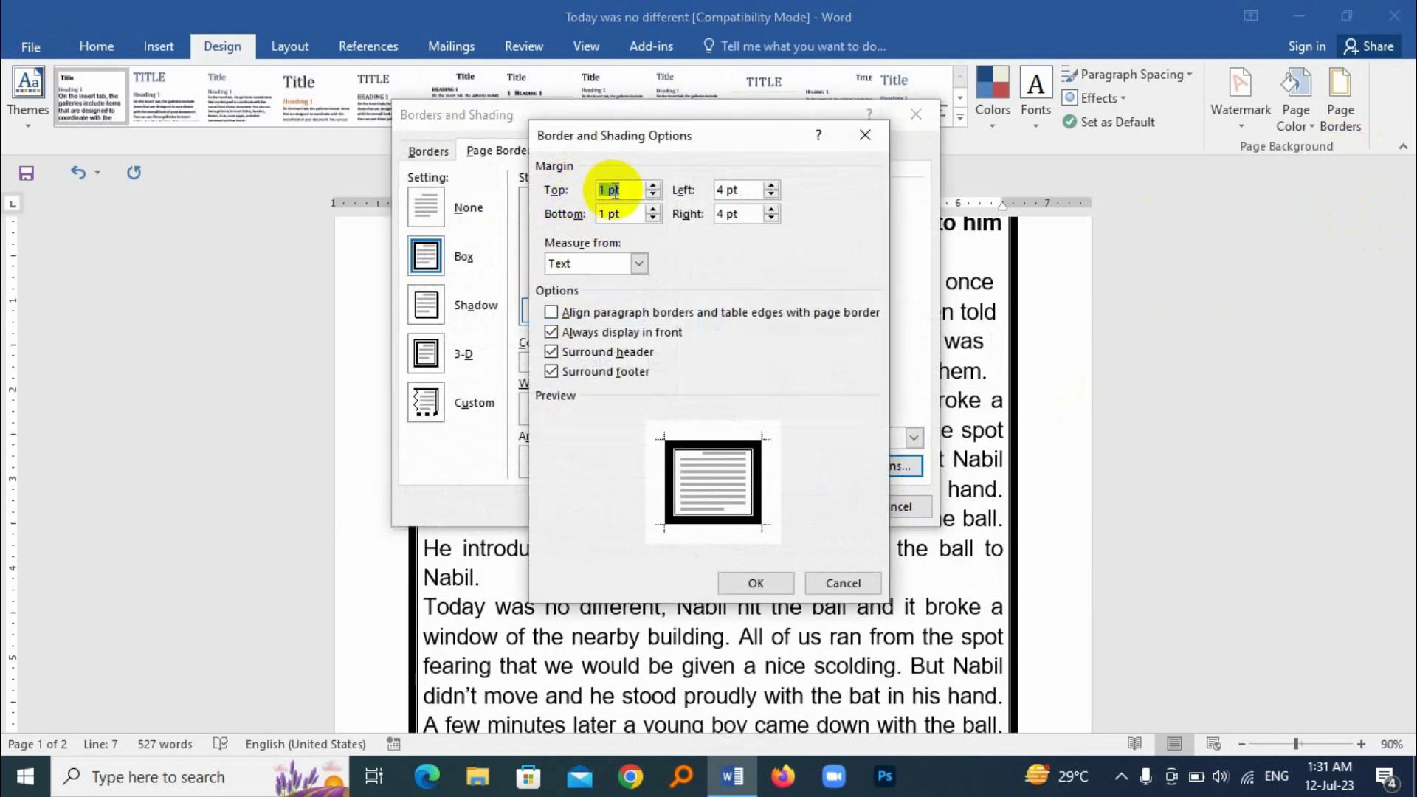
pyautogui.click(652, 186)
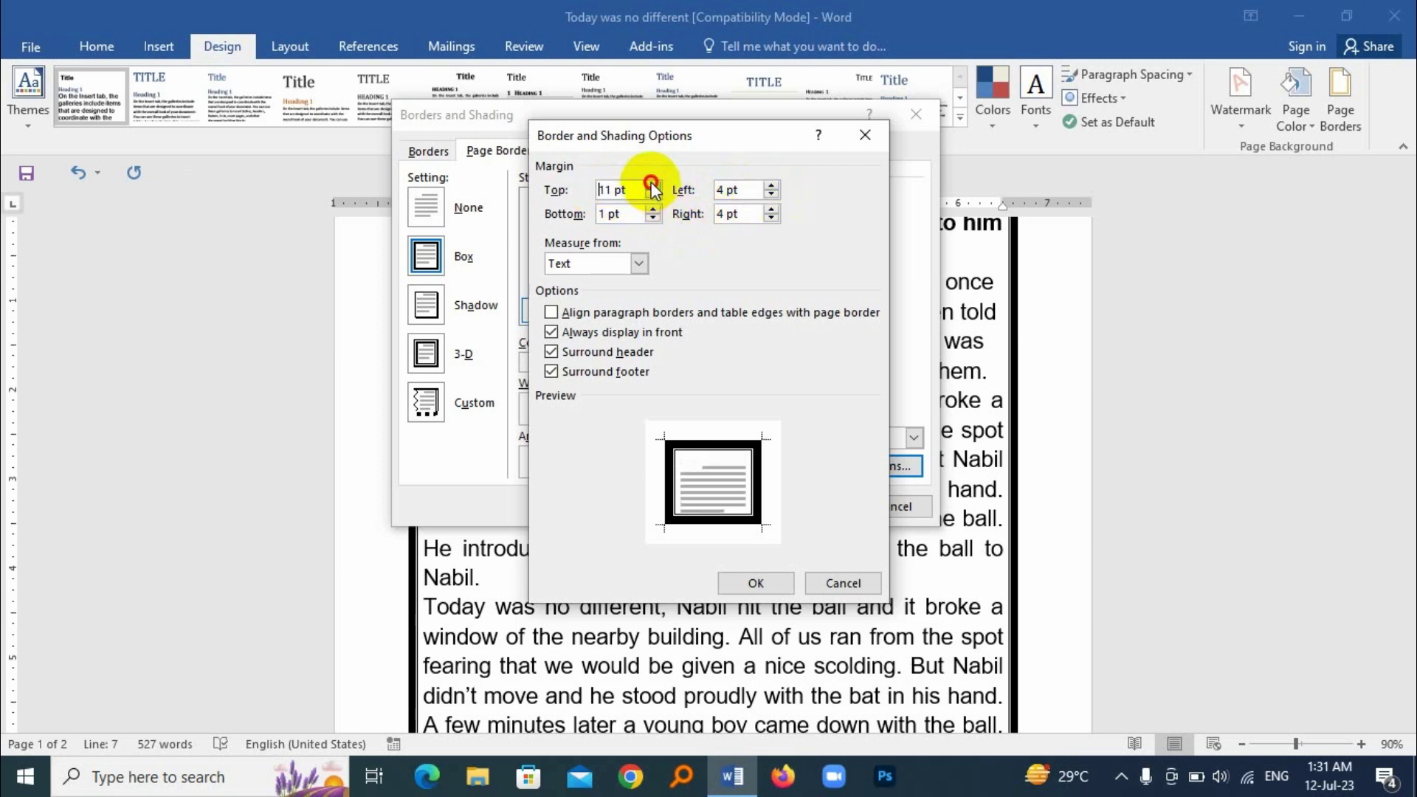
pyautogui.click(652, 186)
pyautogui.click(652, 185)
pyautogui.click(653, 185)
pyautogui.click(653, 186)
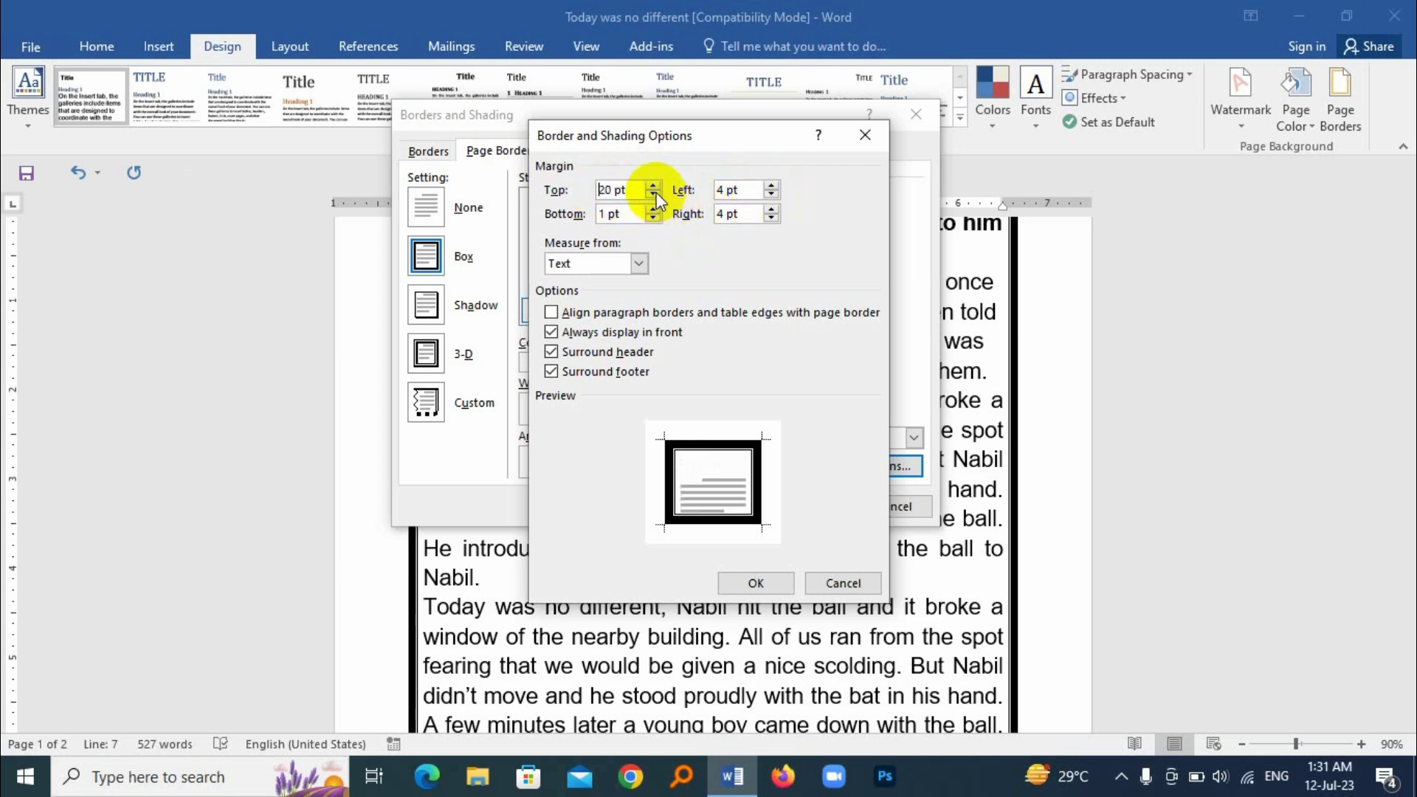
pyautogui.click(653, 195)
pyautogui.click(653, 194)
pyautogui.click(653, 194)
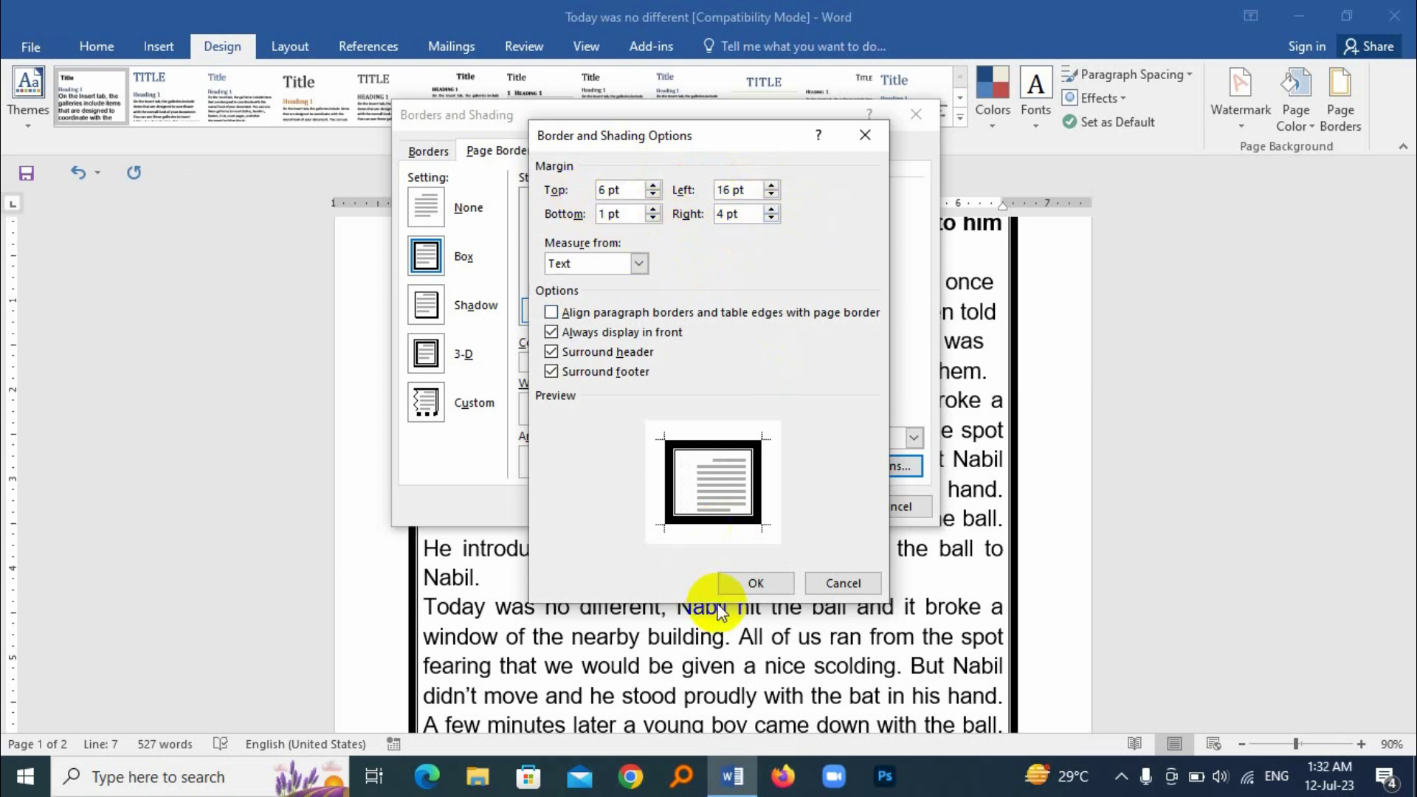
pyautogui.click(753, 584)
pyautogui.click(800, 511)
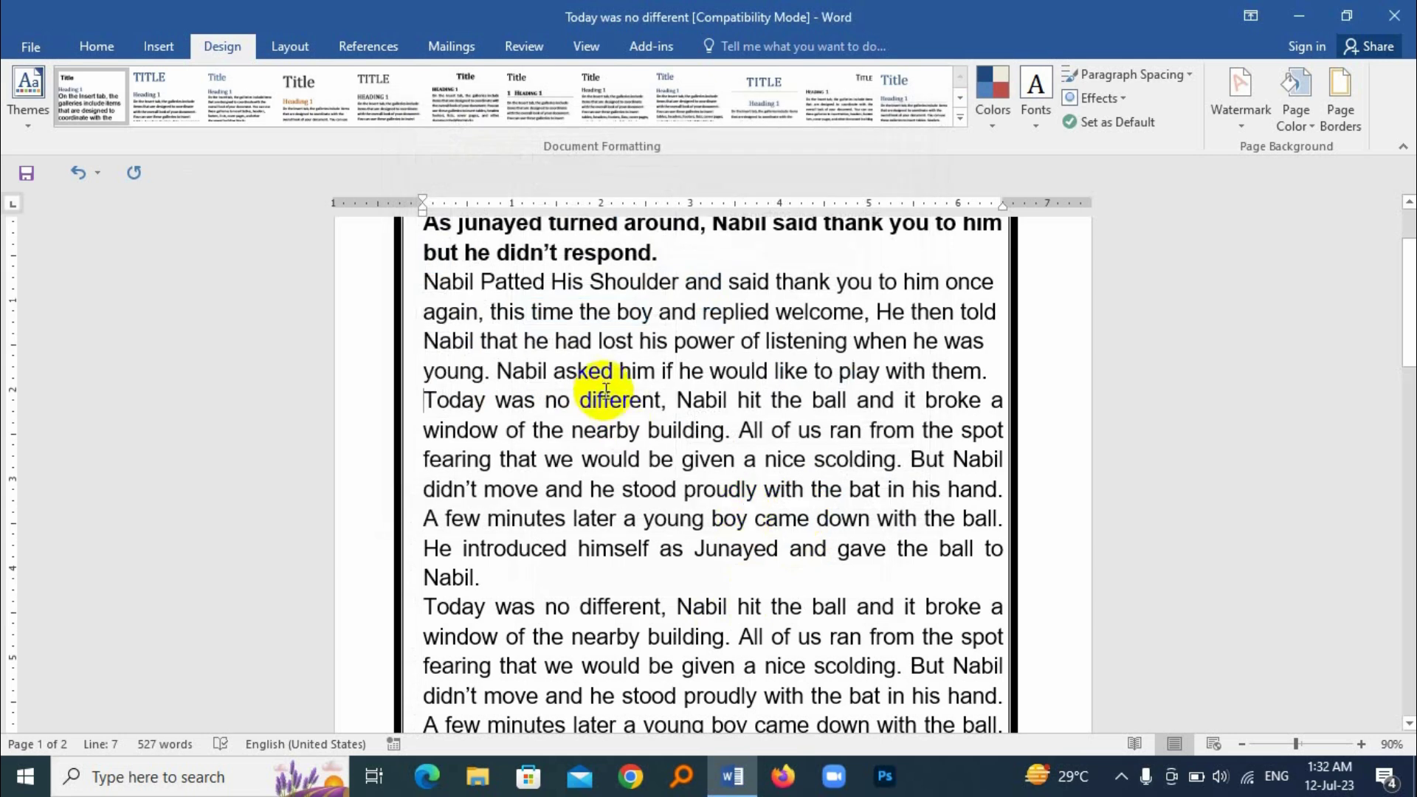
pyautogui.scroll(2, 524, 361)
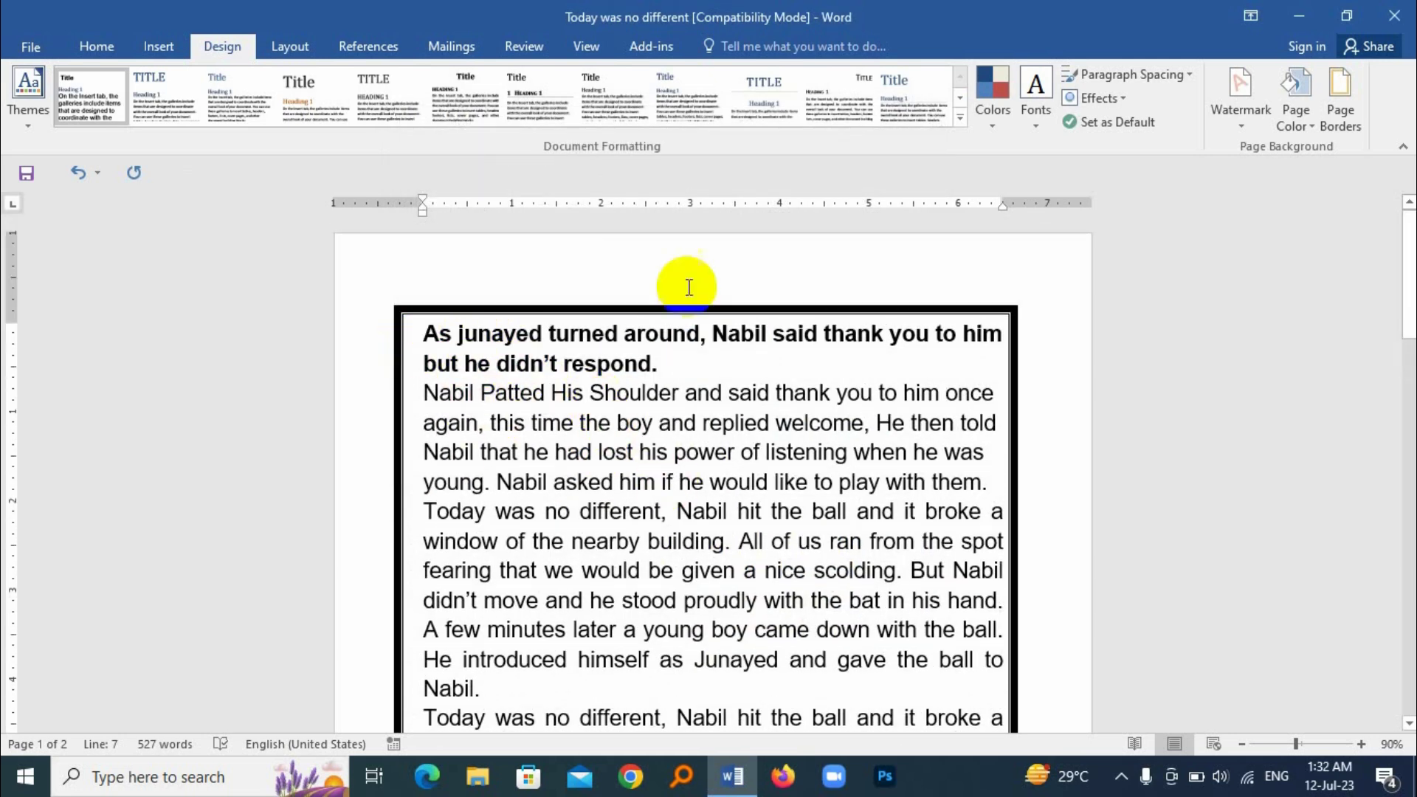
# - Measure the page border margins from Edge of page, with 24 pt on all four sides, and apply the change
pyautogui.click(1340, 107)
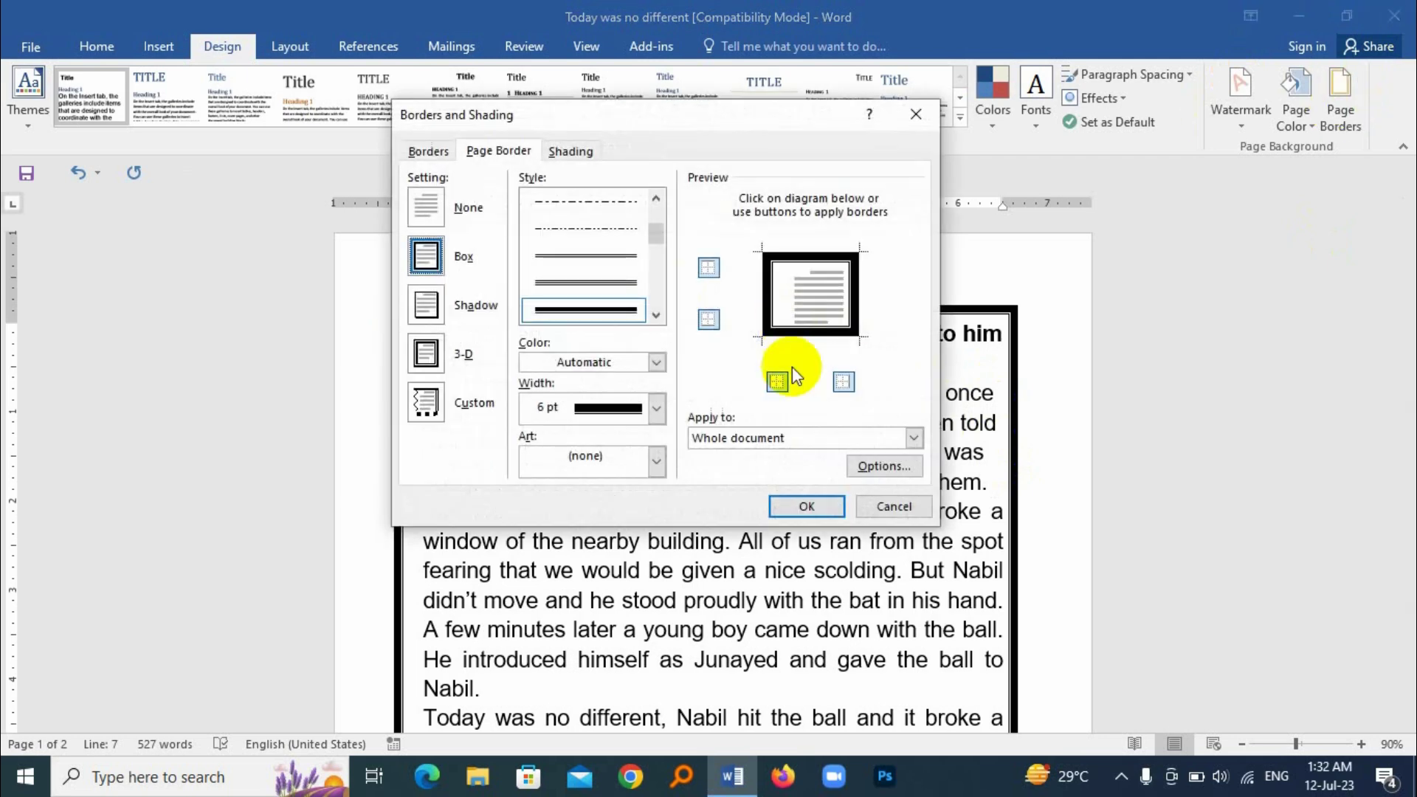
pyautogui.click(897, 471)
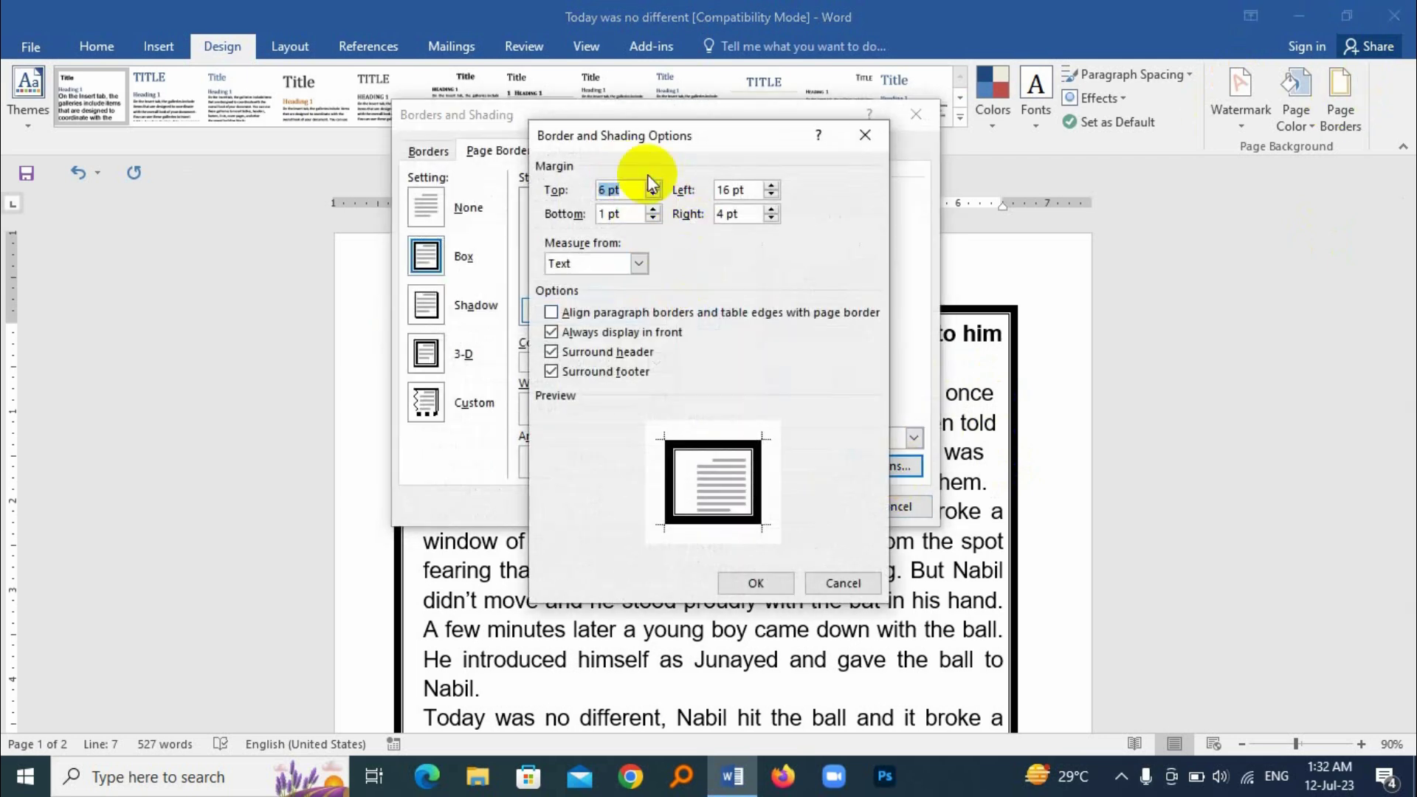
pyautogui.click(639, 263)
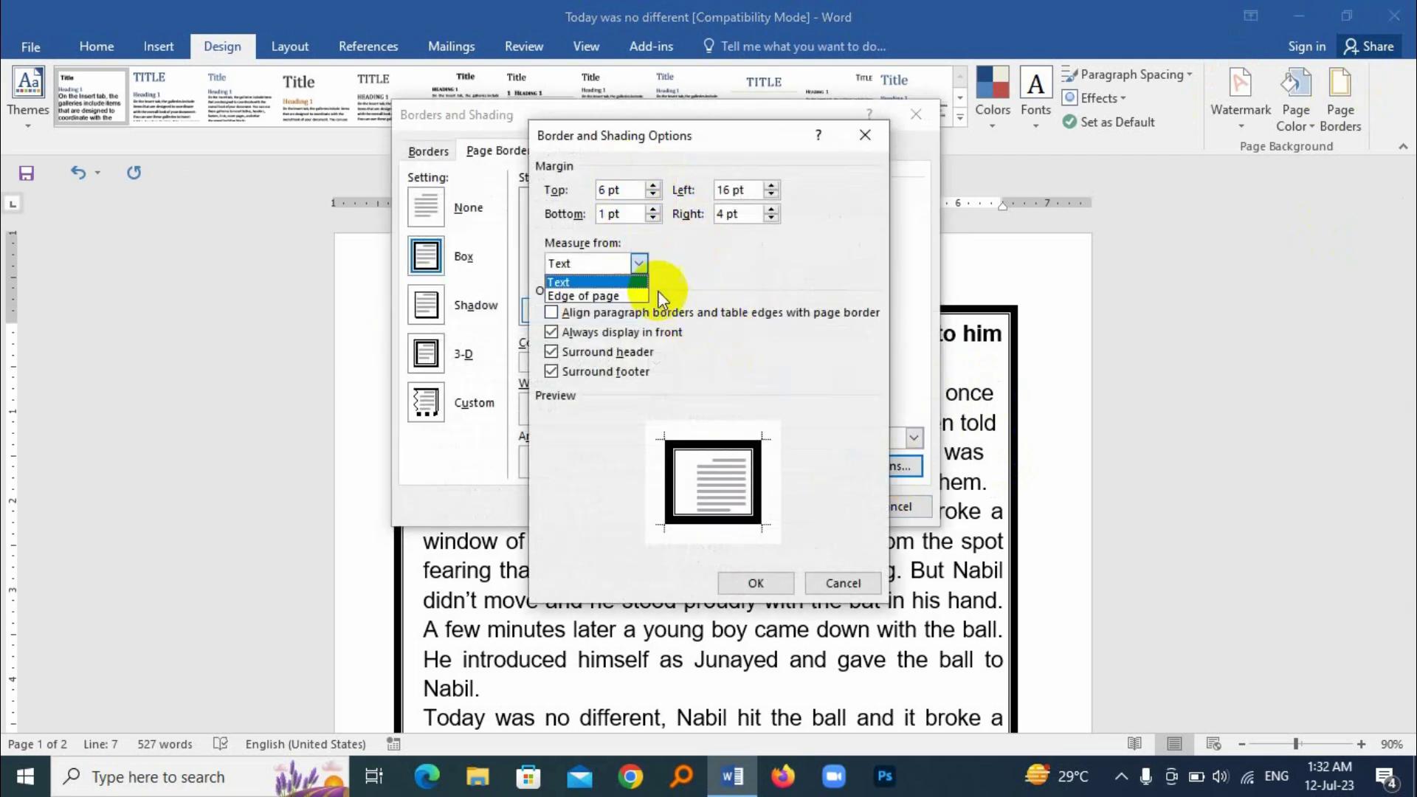
pyautogui.click(605, 295)
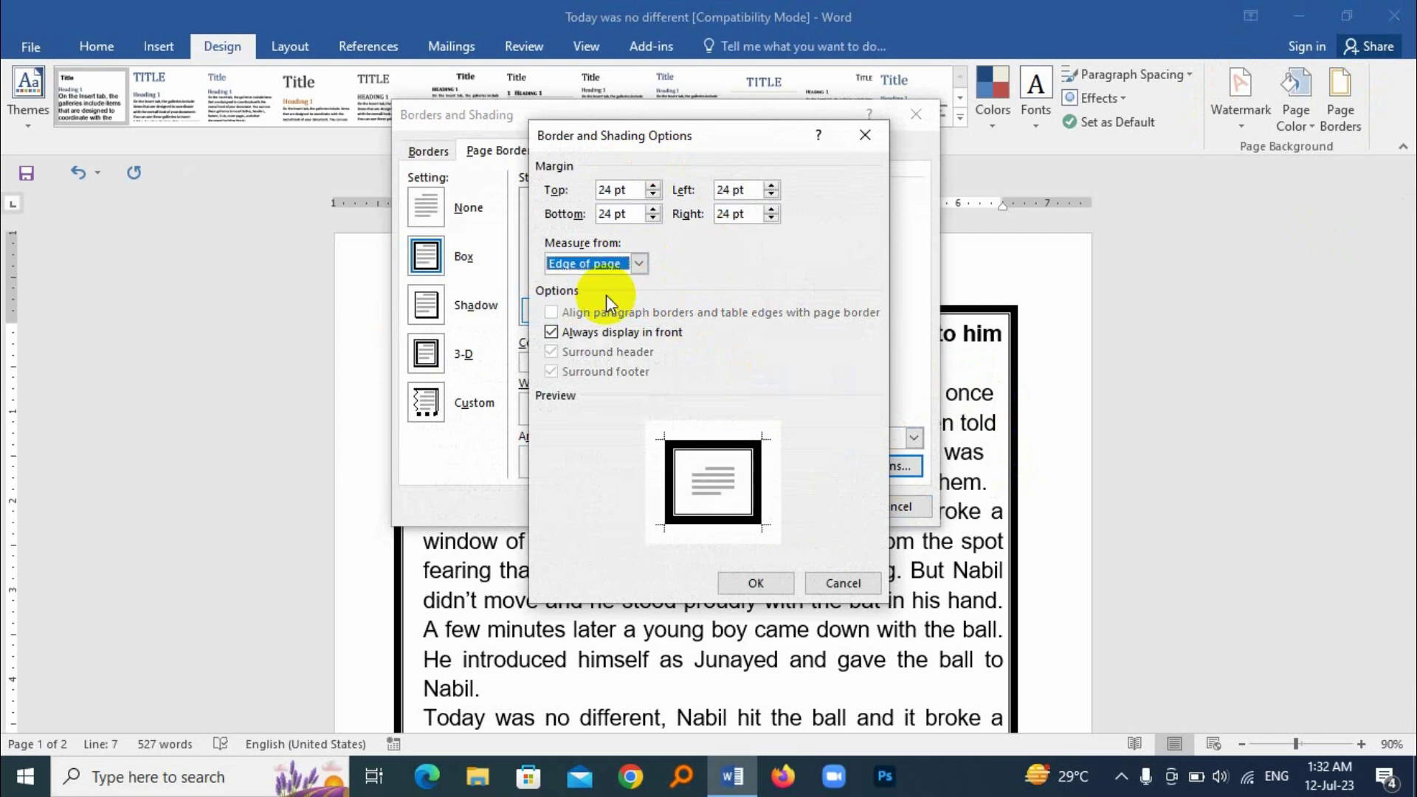
pyautogui.click(757, 582)
pyautogui.click(814, 506)
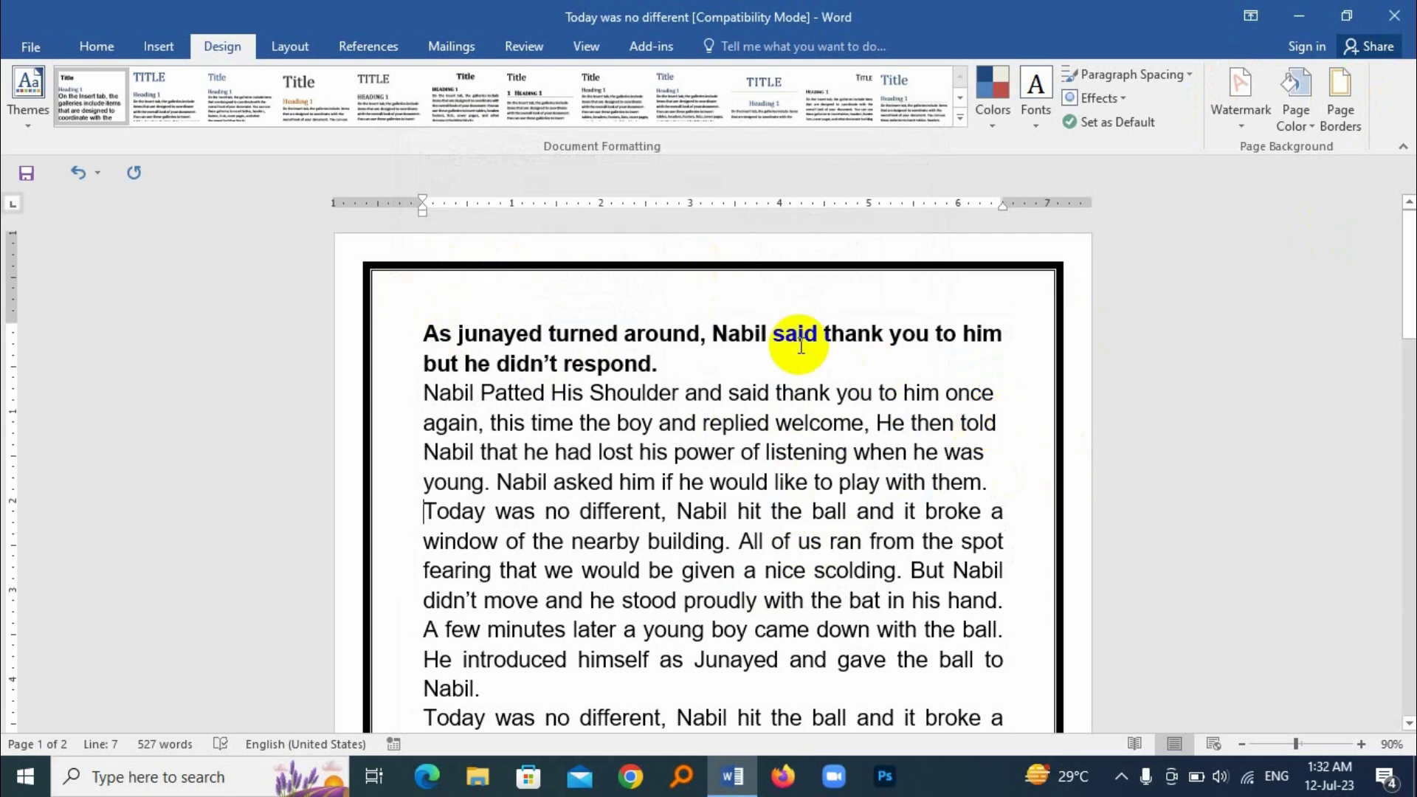
# - Remove the page border from the whole document by choosing the None setting
pyautogui.click(1339, 100)
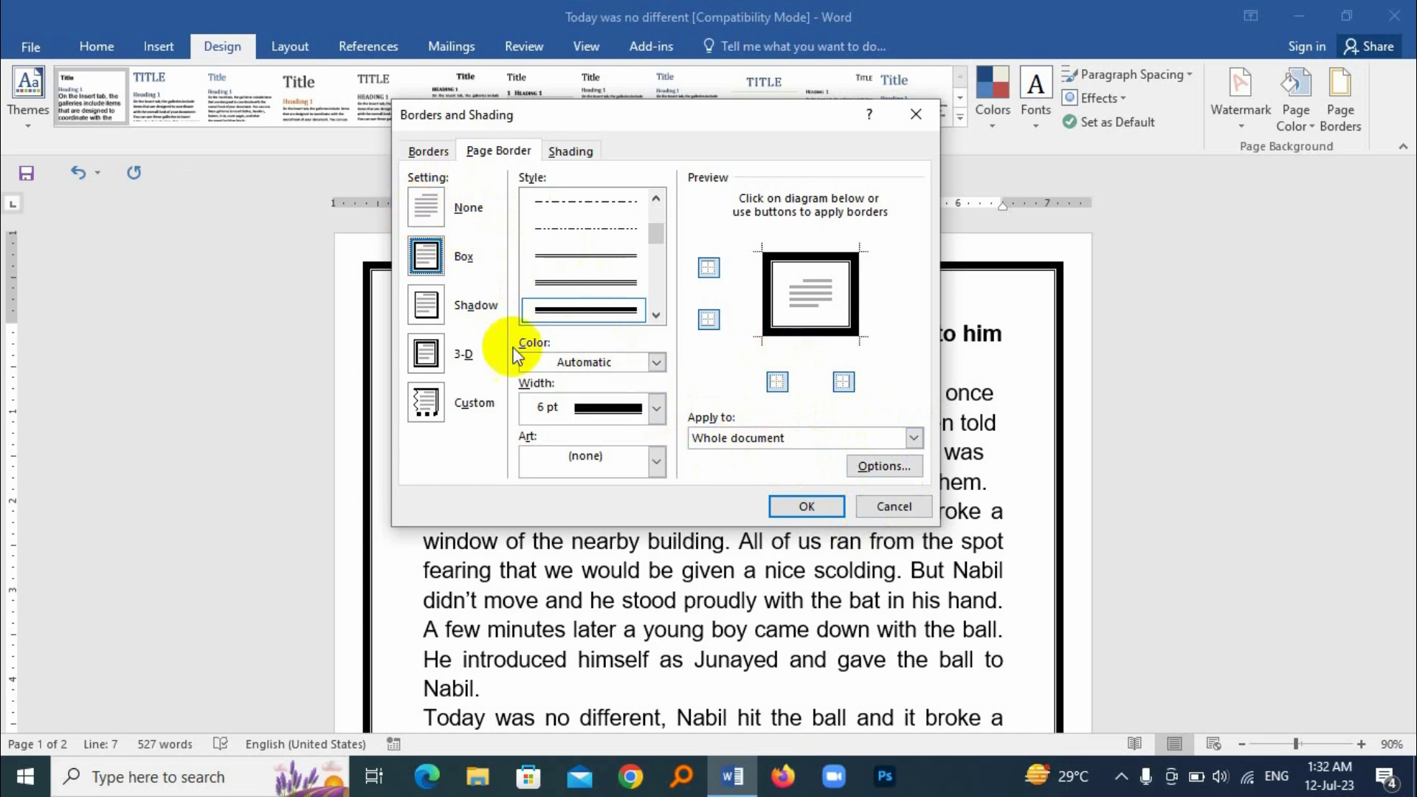
pyautogui.click(427, 207)
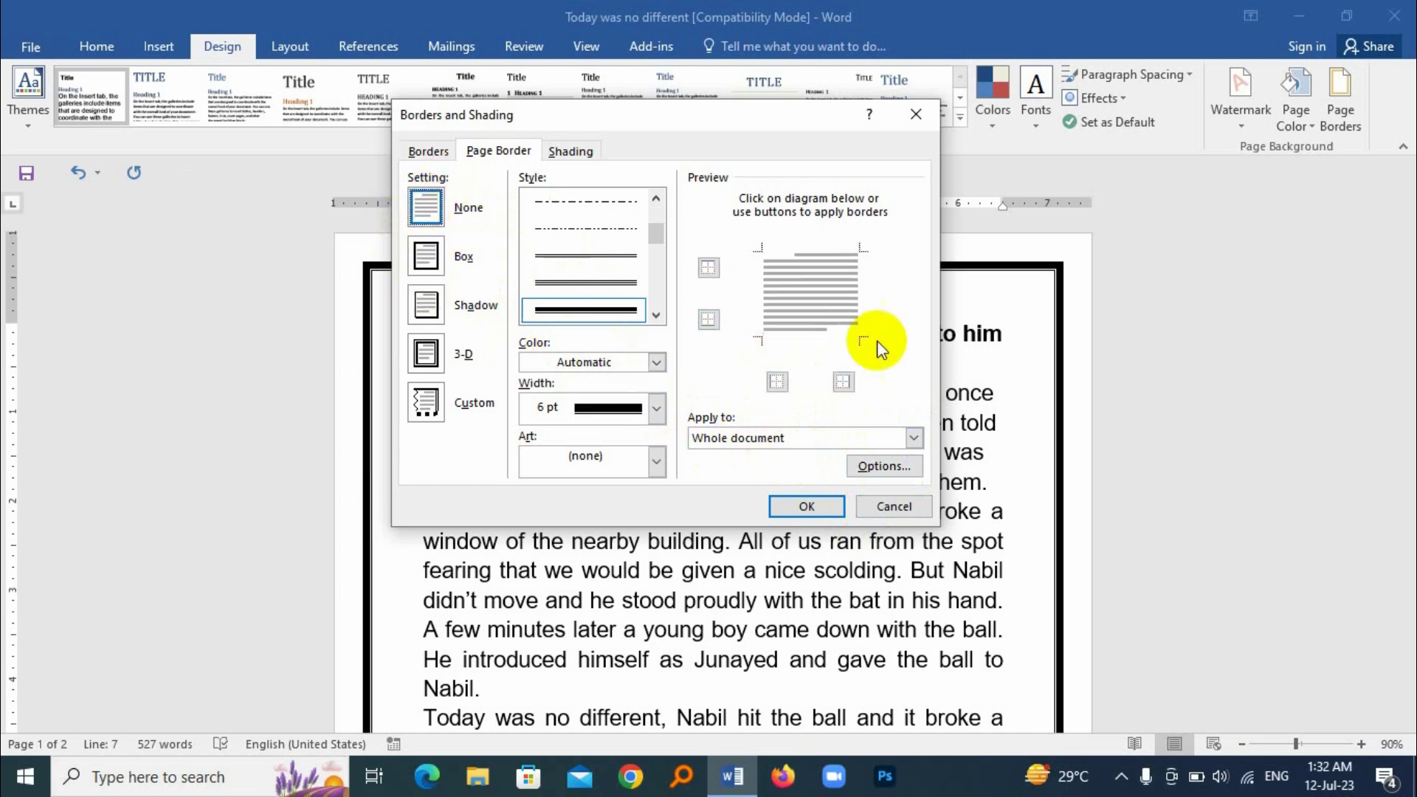
pyautogui.click(806, 506)
# - Add two page breaks after the last word of the text on page 2 to create two blank pages
pyautogui.scroll(-15, 804, 512)
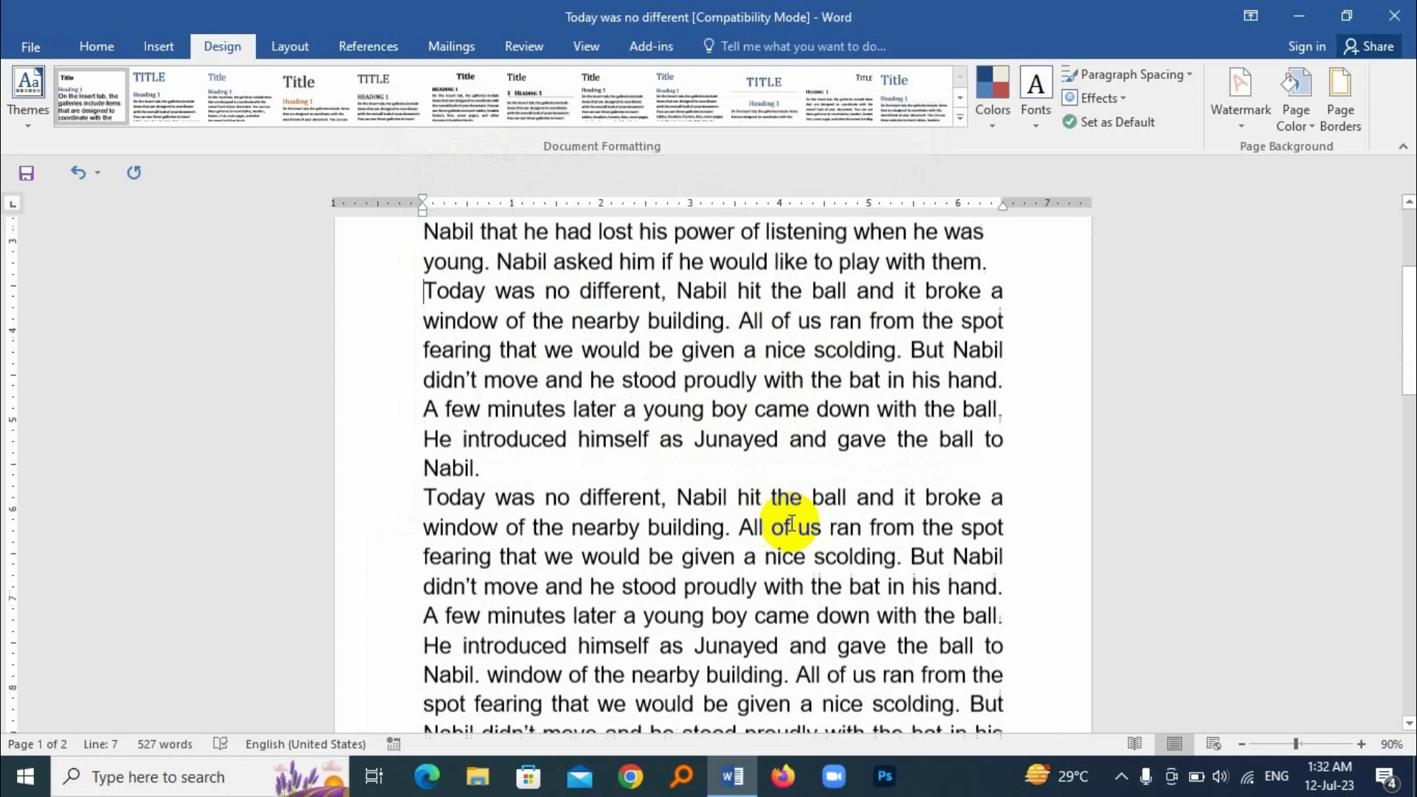
pyautogui.scroll(-5, 787, 507)
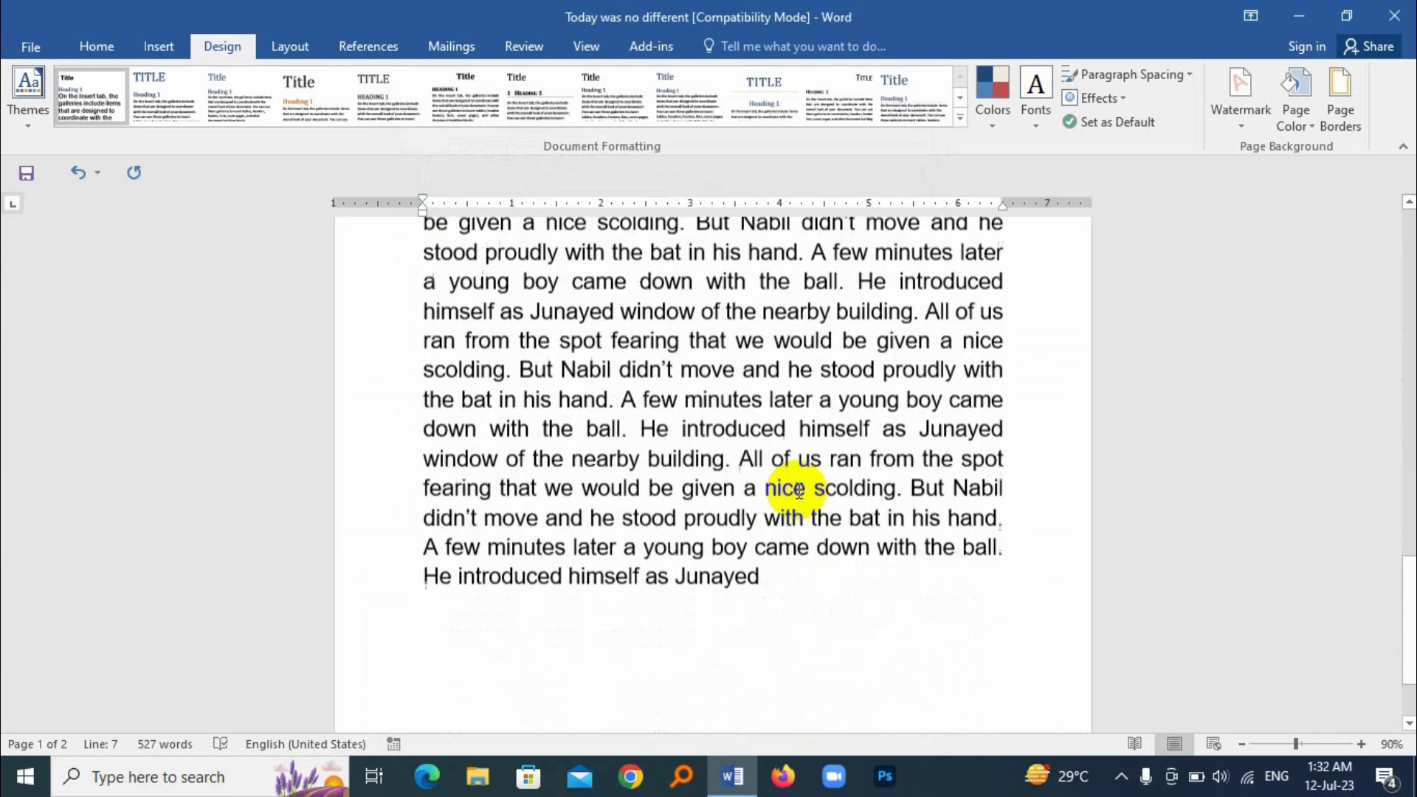
pyautogui.click(777, 555)
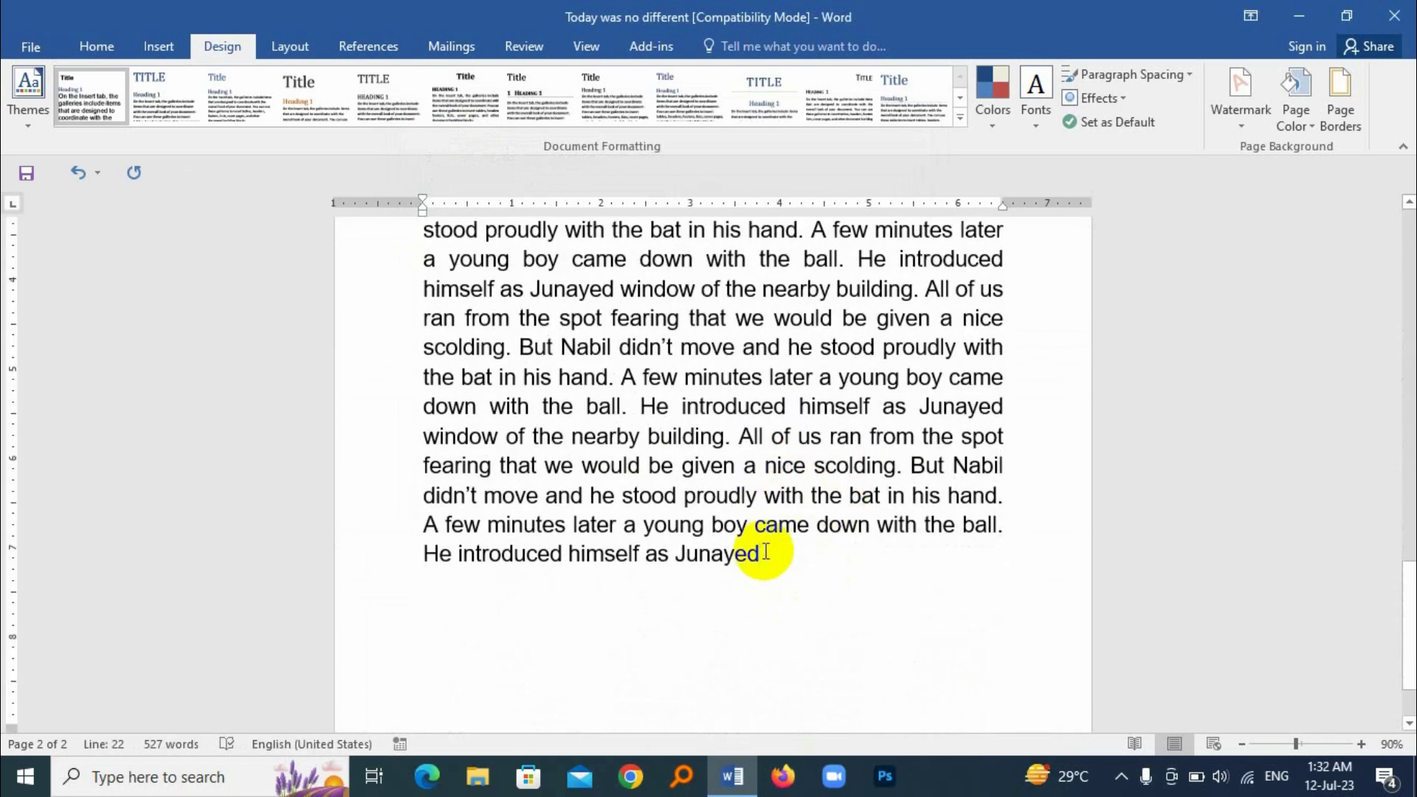
pyautogui.hotkey('ctrl', 'Return')
pyautogui.hotkey('ctrl', 'Return')
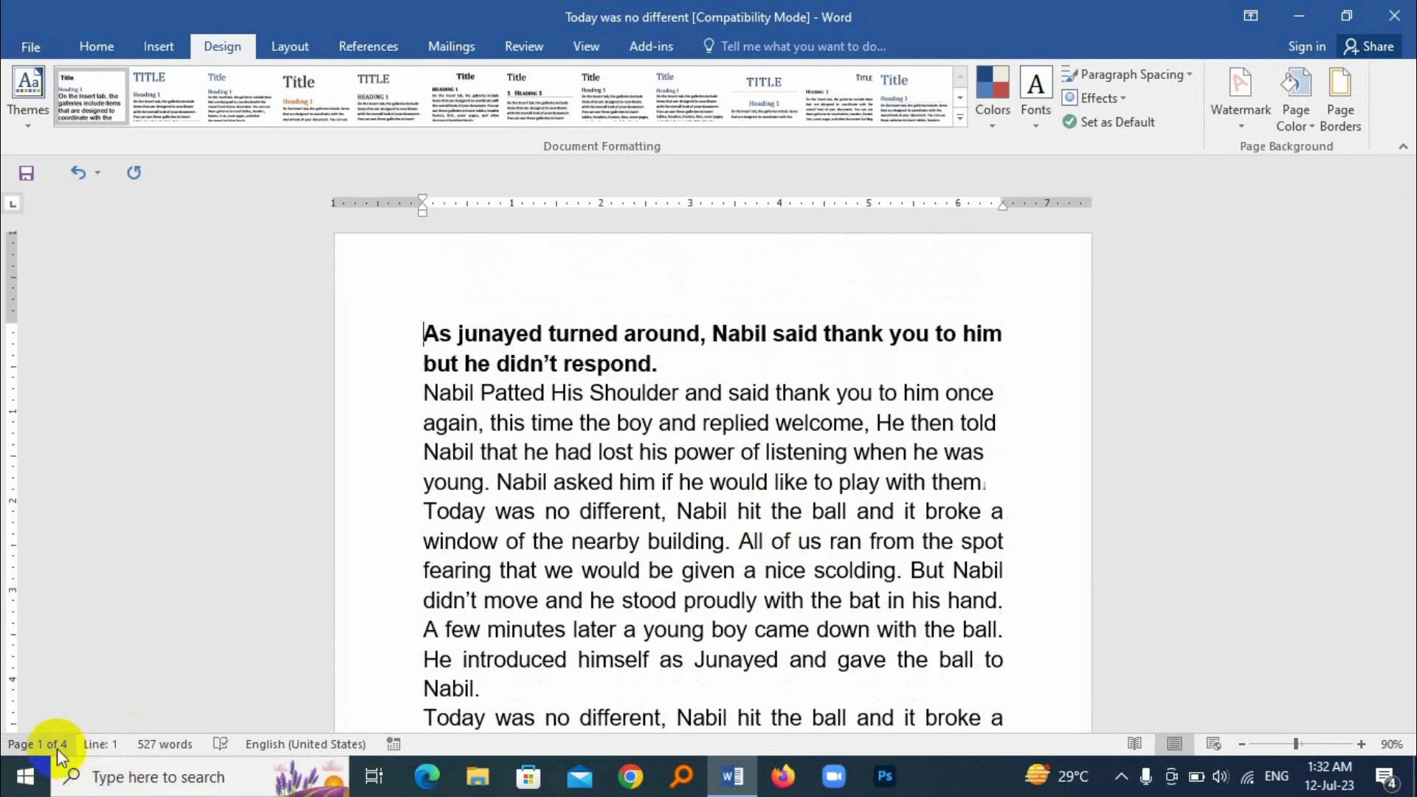
# - Apply a 3 pt thick-and-thin double-line box border to the whole document and check it on every page
pyautogui.click(731, 534)
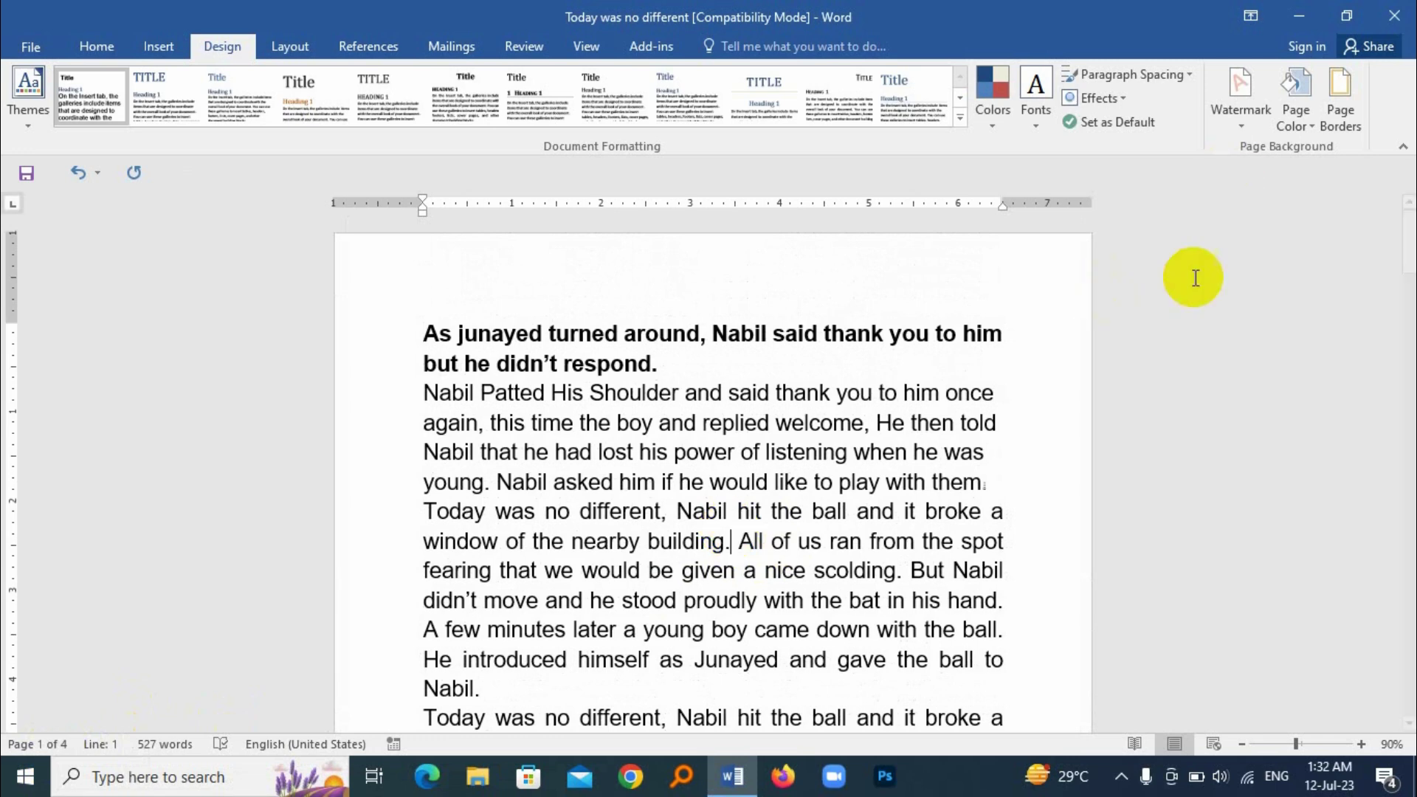
pyautogui.click(1342, 94)
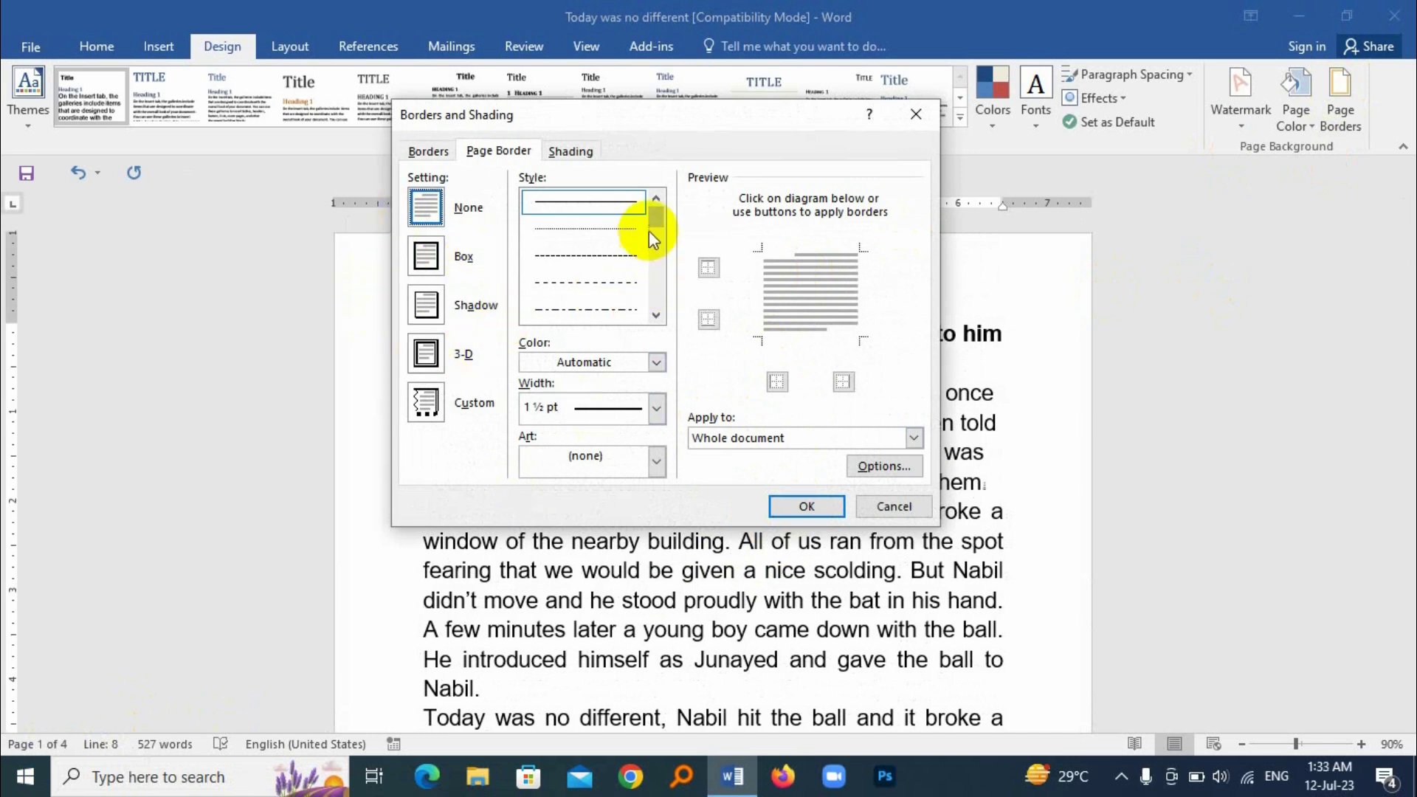
pyautogui.moveTo(656, 224); pyautogui.dragTo(655, 250)
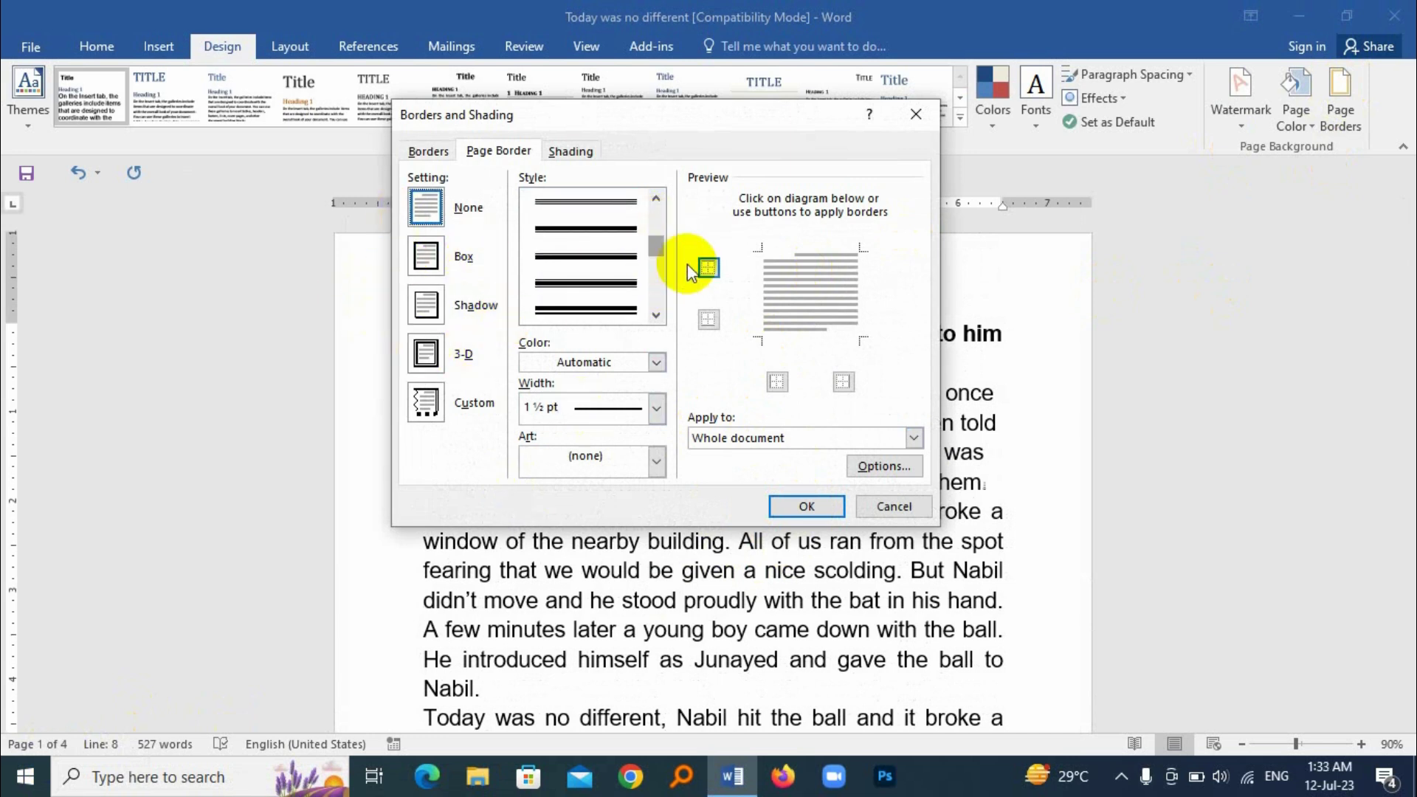
pyautogui.click(592, 245)
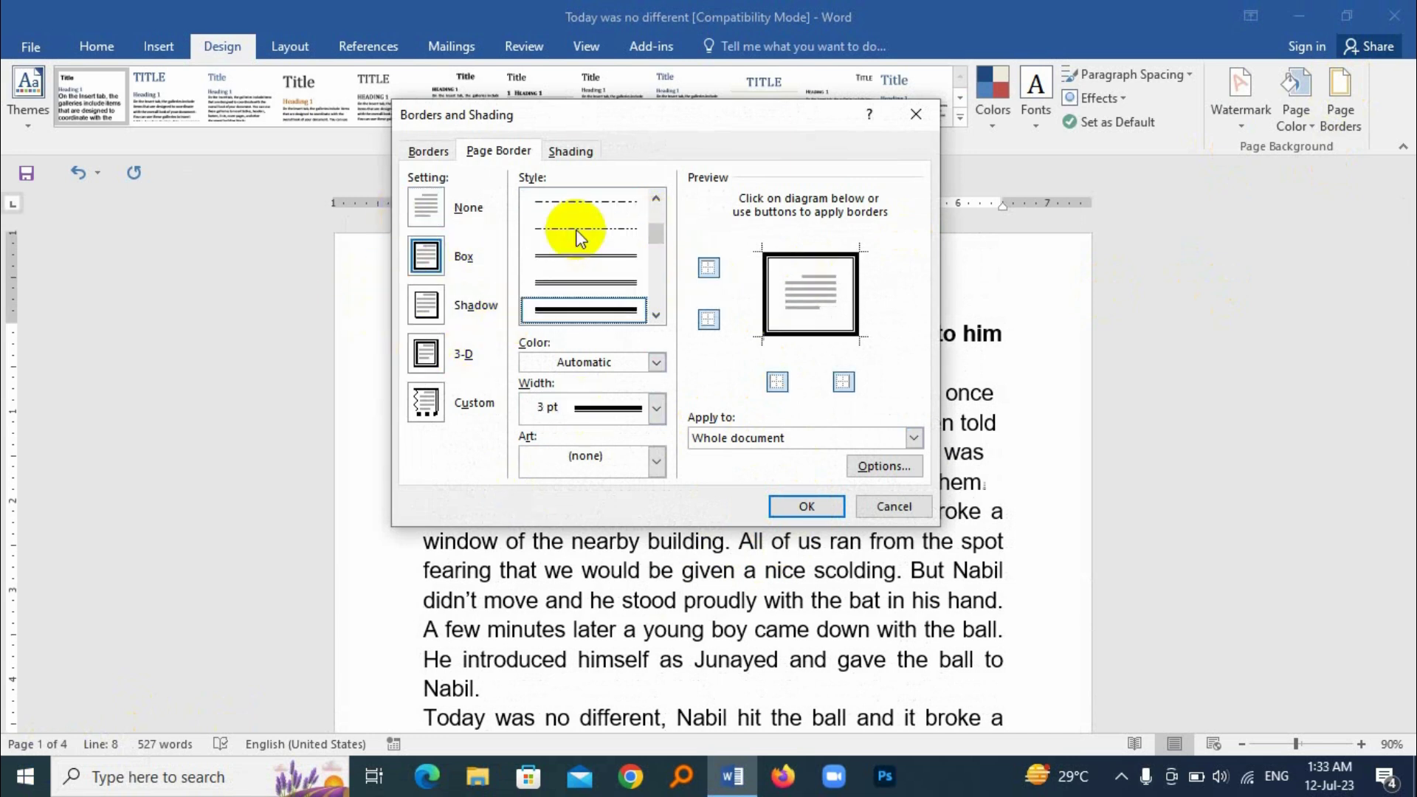
pyautogui.click(798, 515)
pyautogui.scroll(-5, 744, 435)
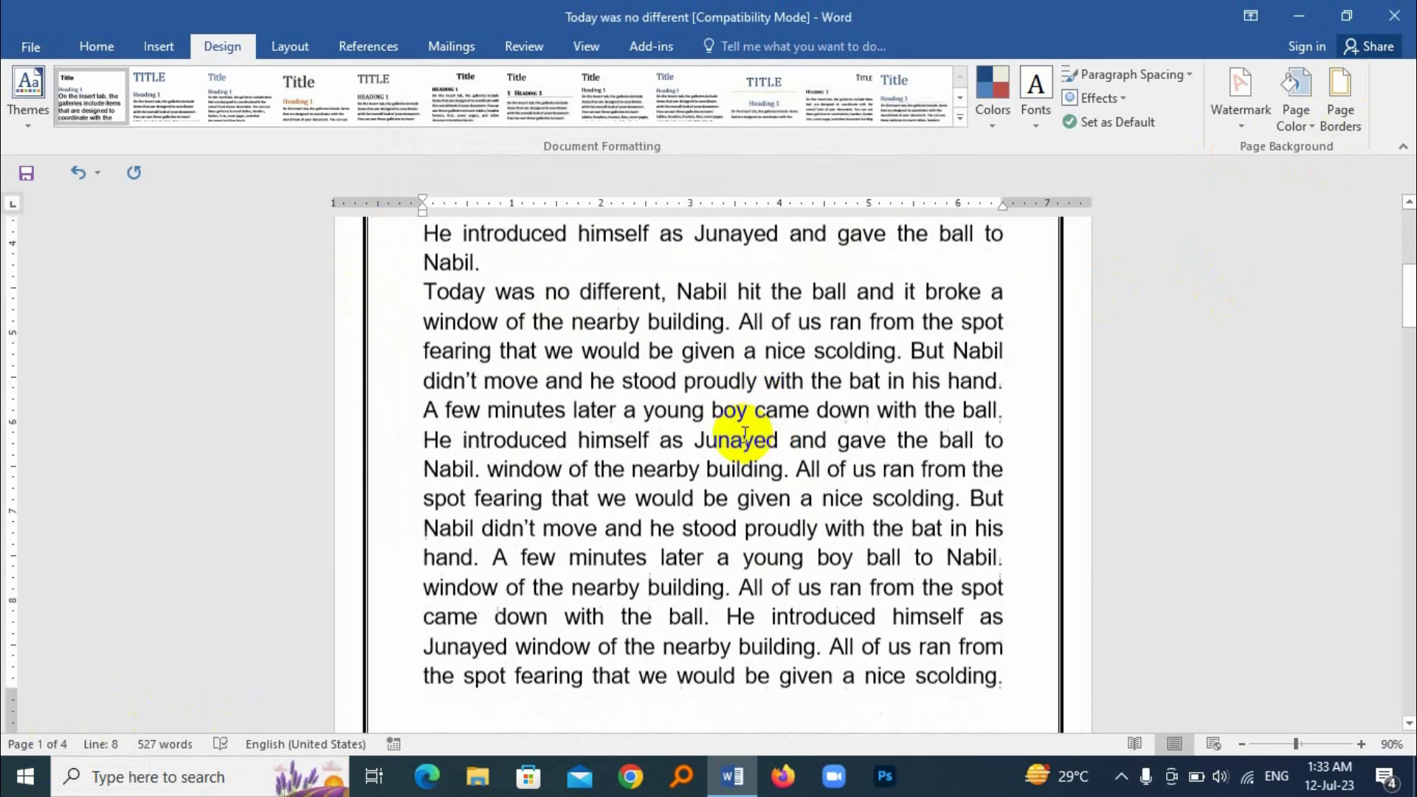
pyautogui.scroll(-15, 744, 435)
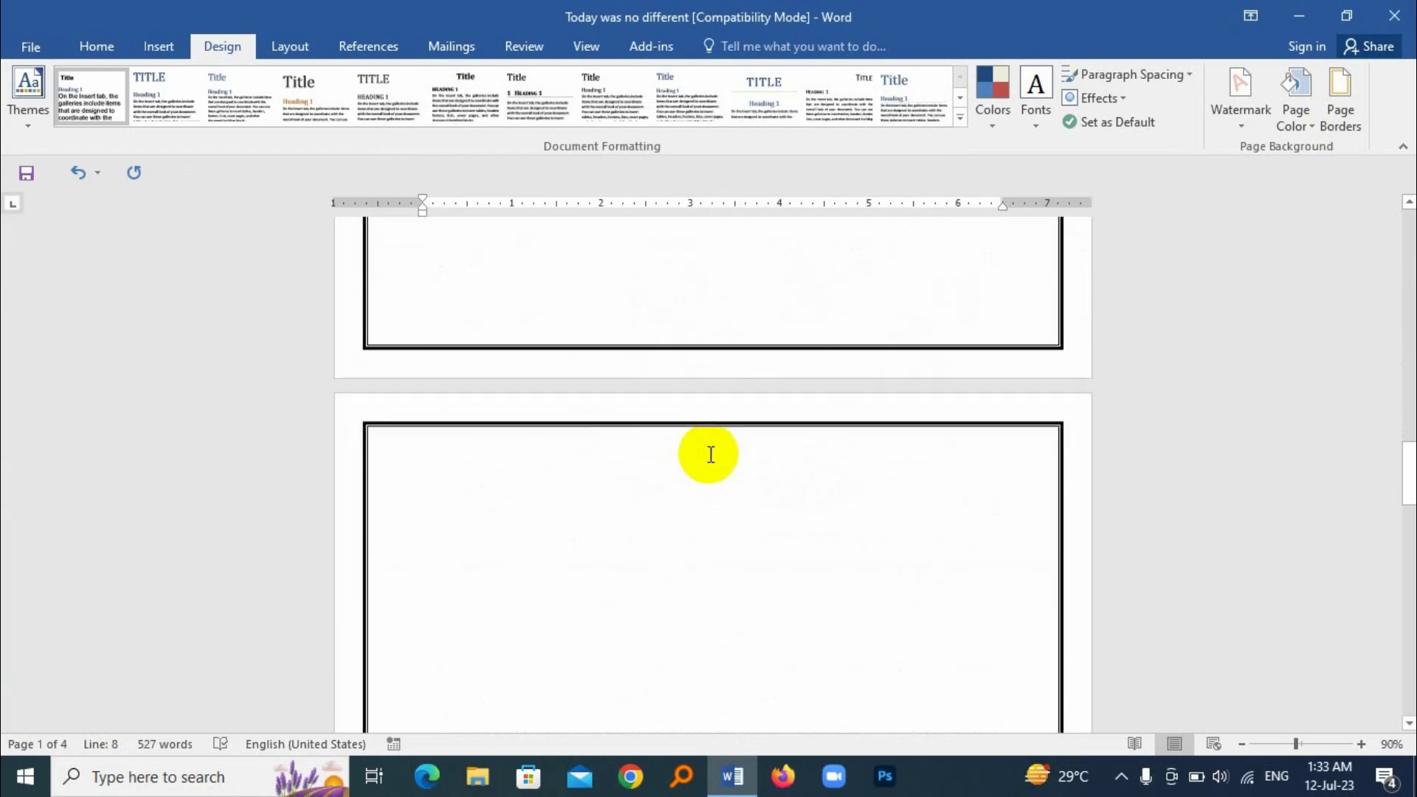
pyautogui.scroll(-11, 710, 454)
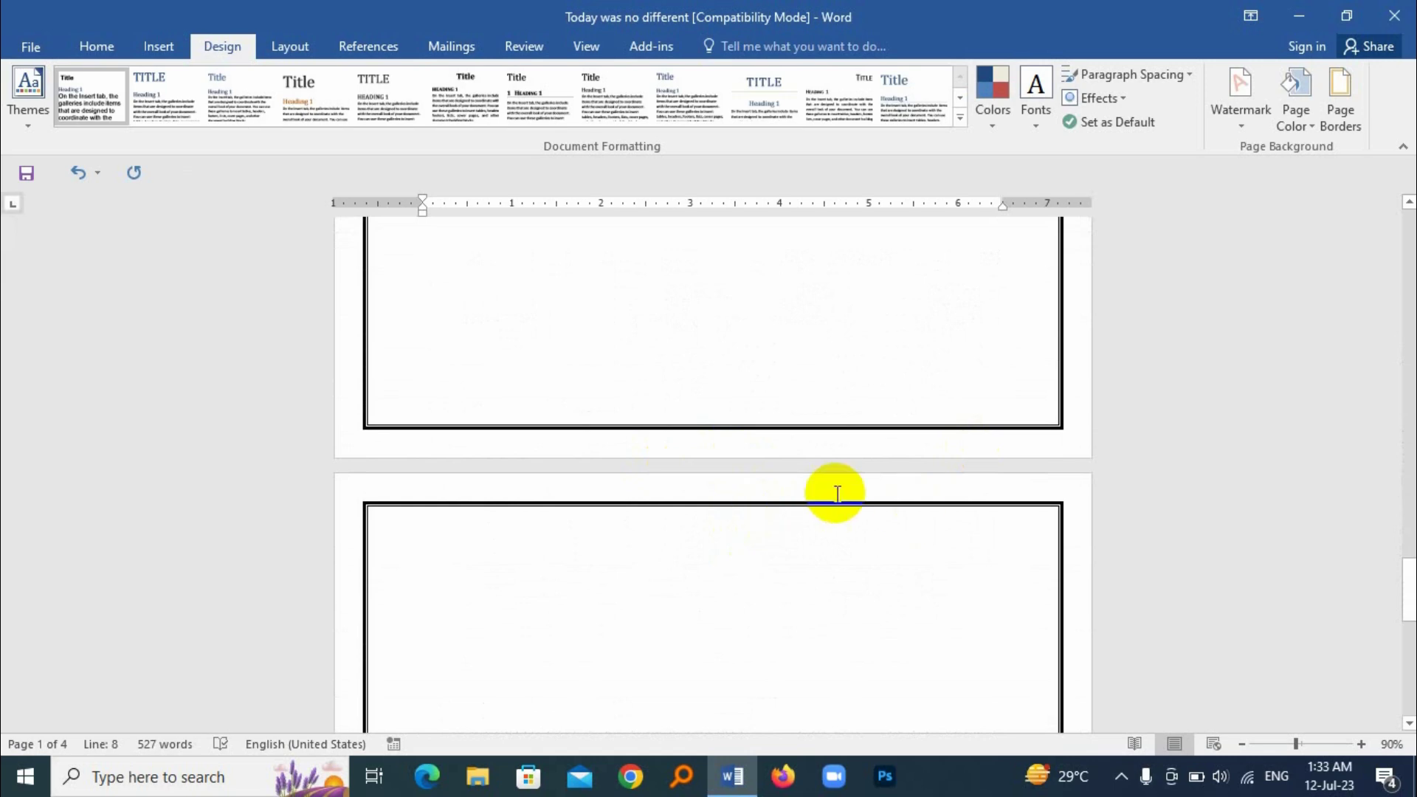
pyautogui.hotkey('ctrl', 'Home')
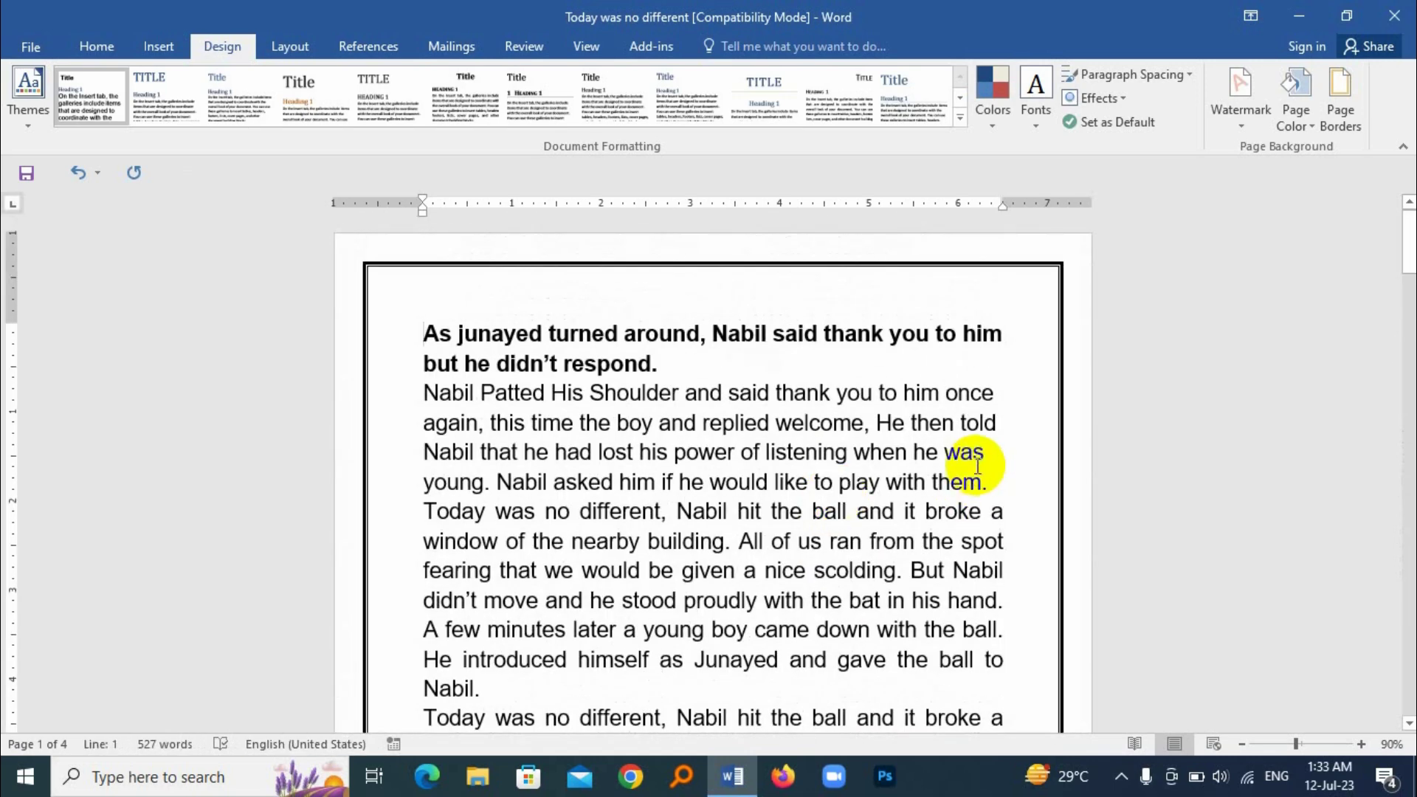
# - Clear the double-line border from all four pages using the None setting
pyautogui.click(1340, 100)
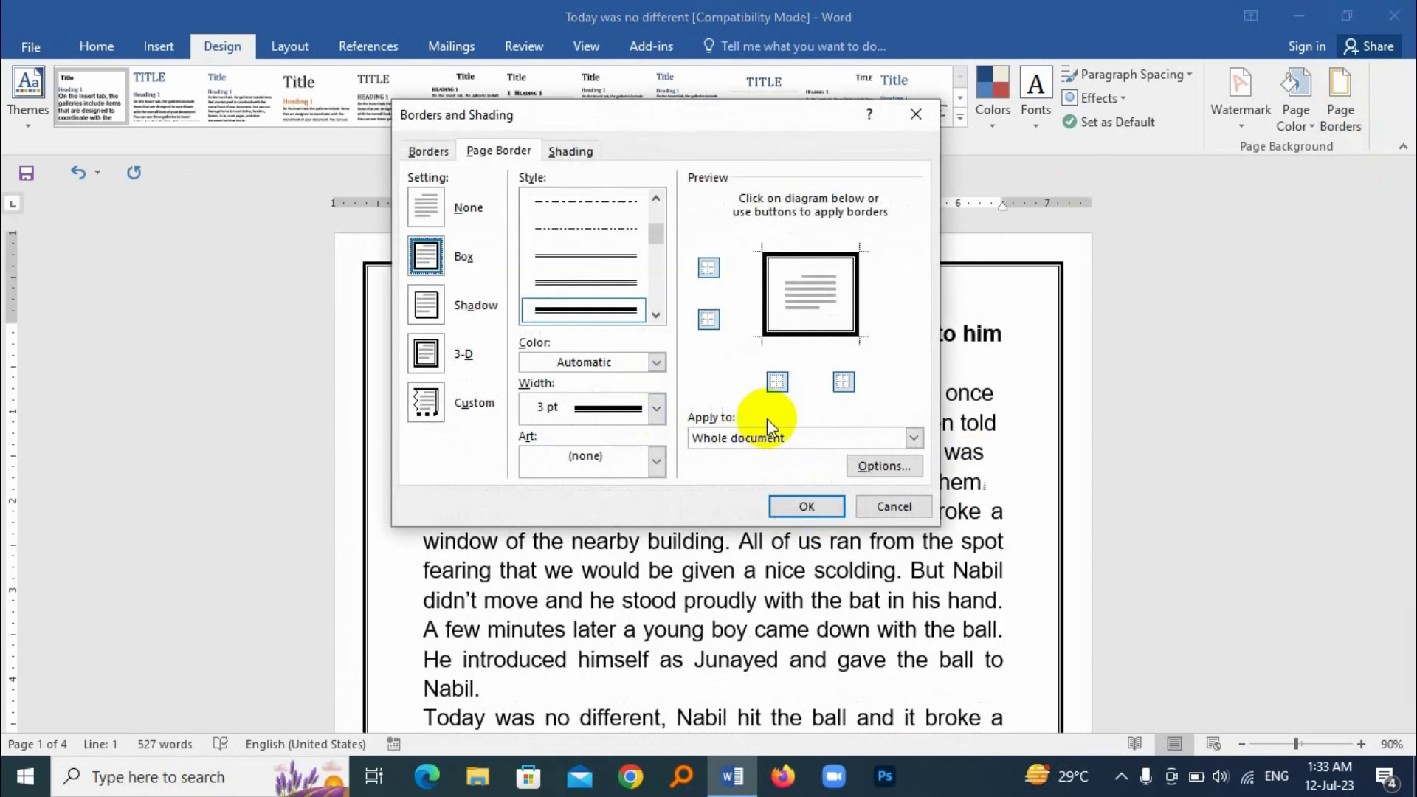
pyautogui.click(426, 207)
pyautogui.click(805, 506)
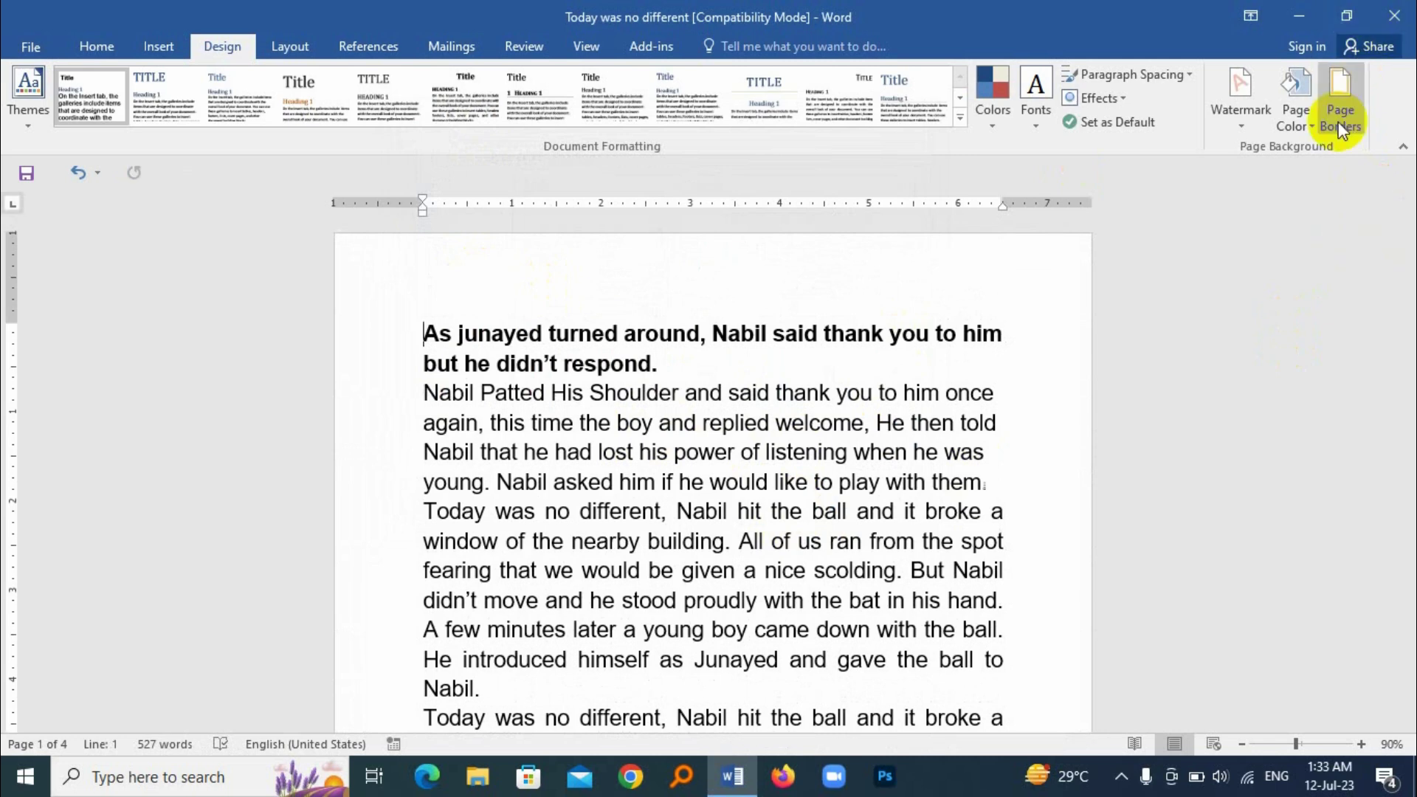
# - Apply a 3 pt thick-and-thin double-line box border to "This section - First page only"
pyautogui.click(1340, 88)
pyautogui.moveTo(661, 125); pyautogui.dragTo(860, 51)
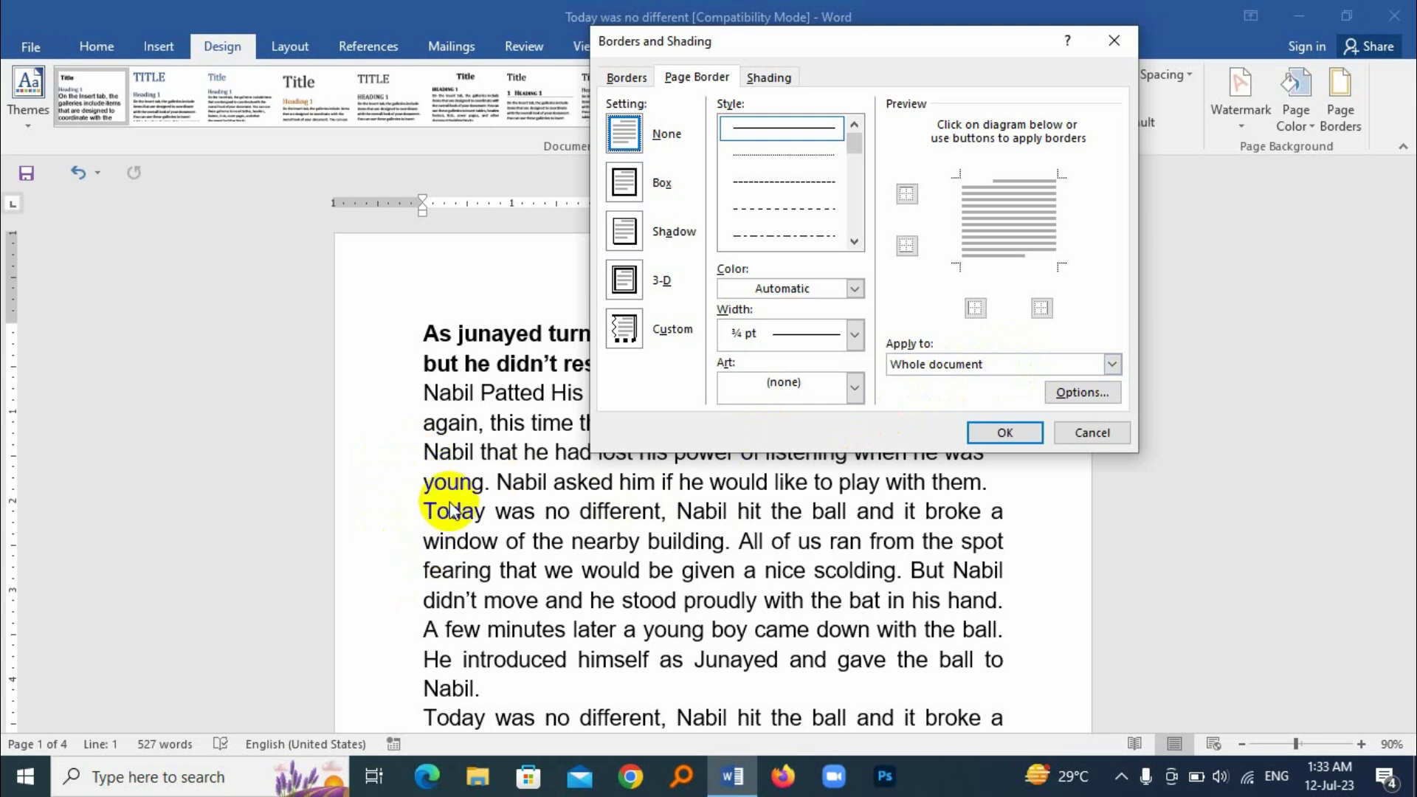
pyautogui.click(1112, 364)
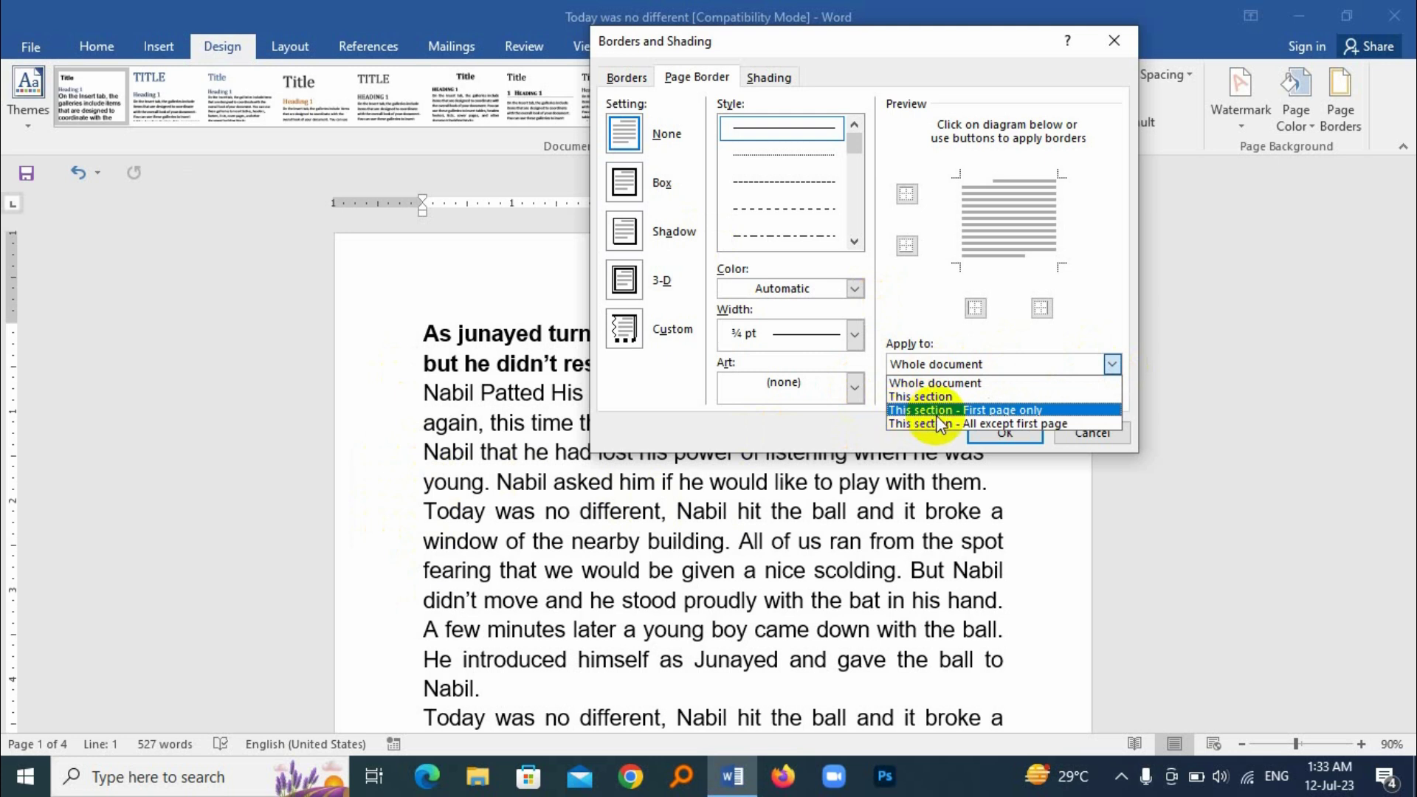
pyautogui.click(1037, 410)
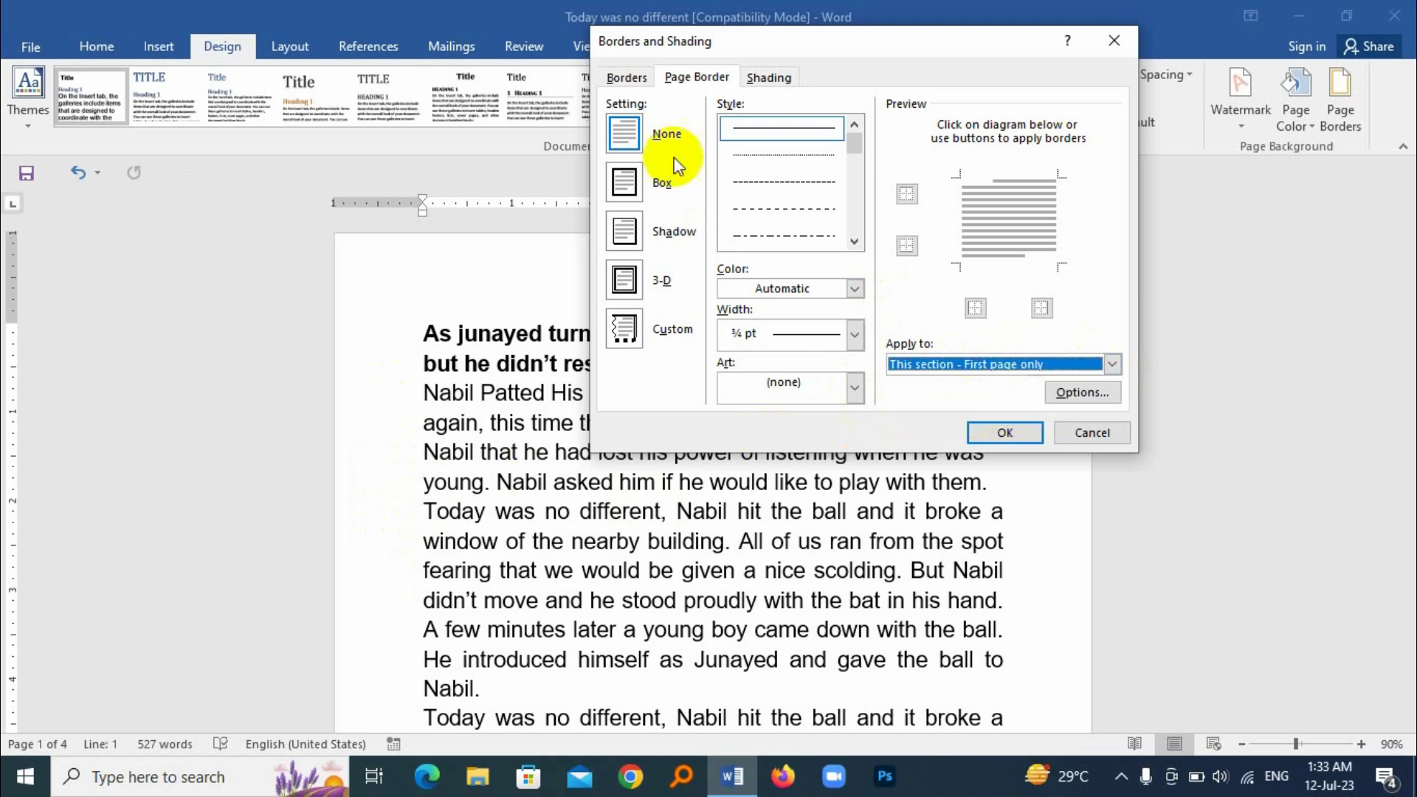
pyautogui.moveTo(856, 151); pyautogui.dragTo(847, 174)
pyautogui.click(809, 183)
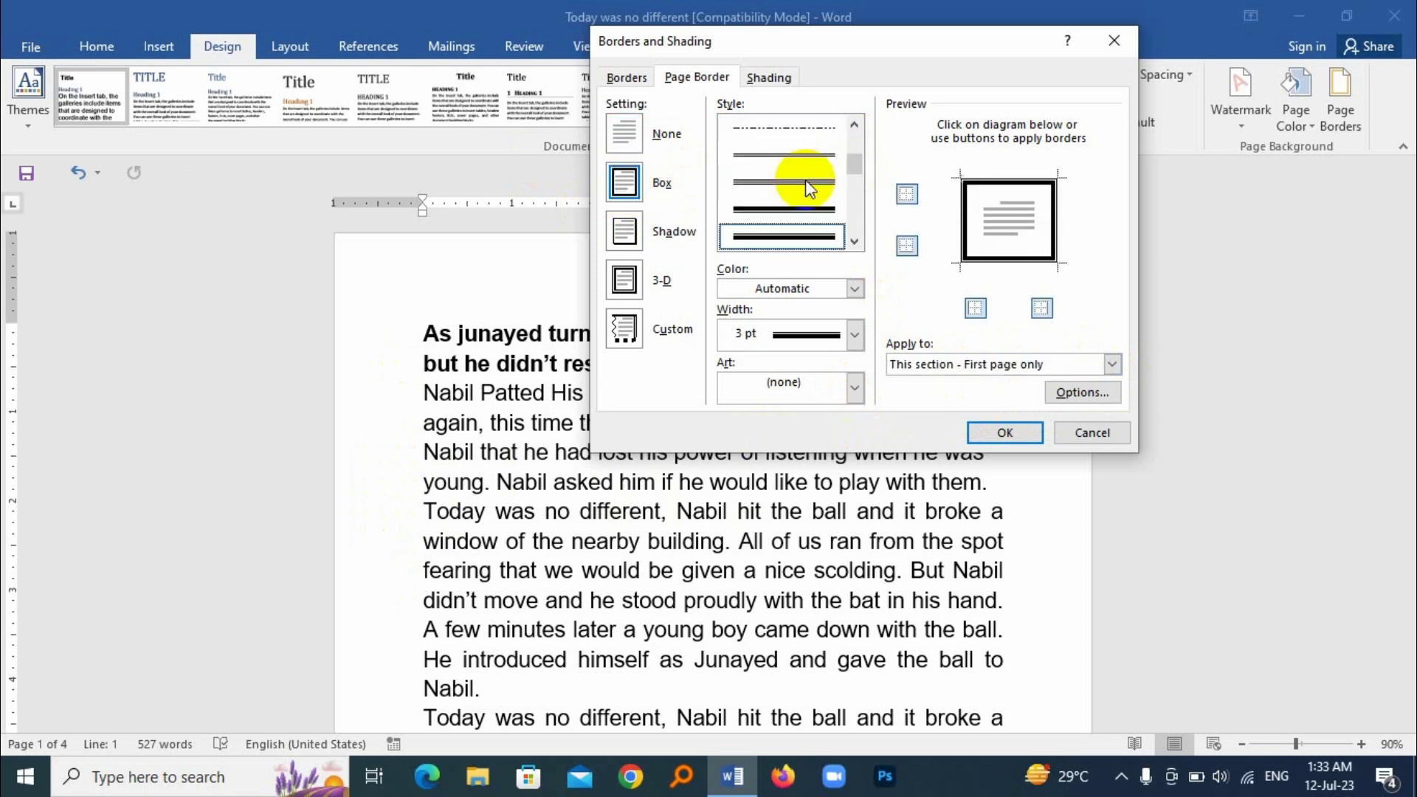
pyautogui.click(1008, 434)
# - Look through the first page and the following pages to examine where the page border is applied
pyautogui.scroll(-1, 764, 364)
pyautogui.scroll(-10, 764, 364)
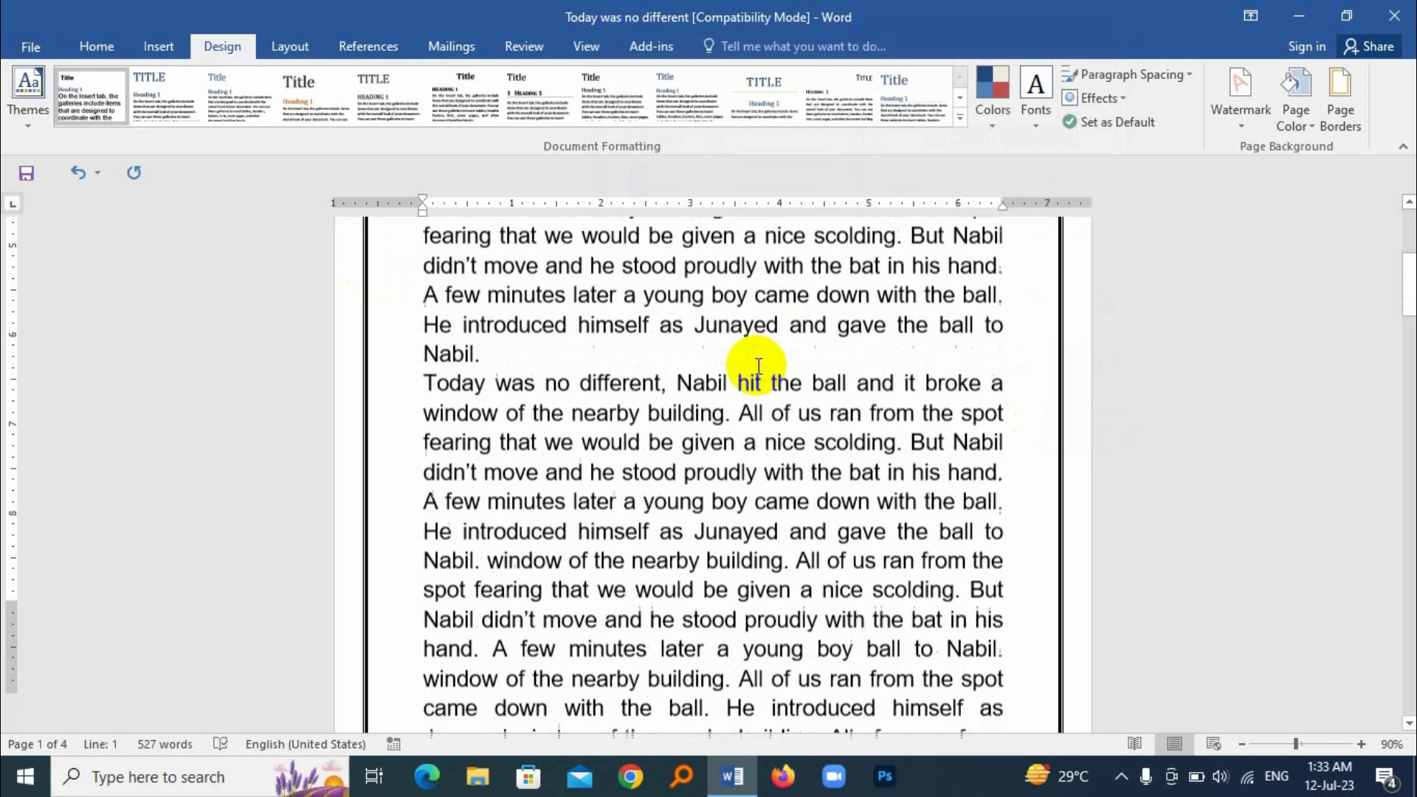
pyautogui.scroll(-2, 773, 434)
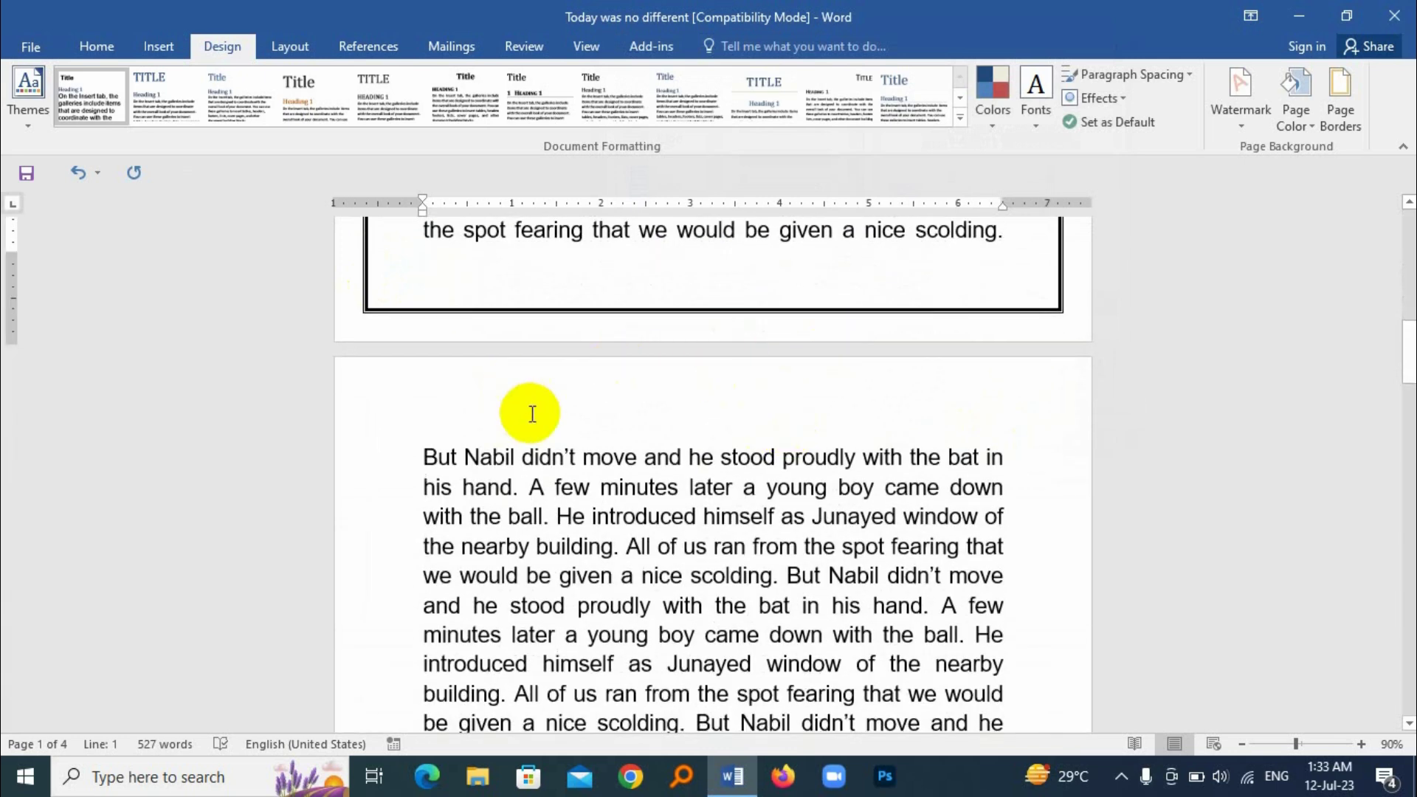
pyautogui.scroll(-7, 539, 413)
pyautogui.scroll(-3, 546, 450)
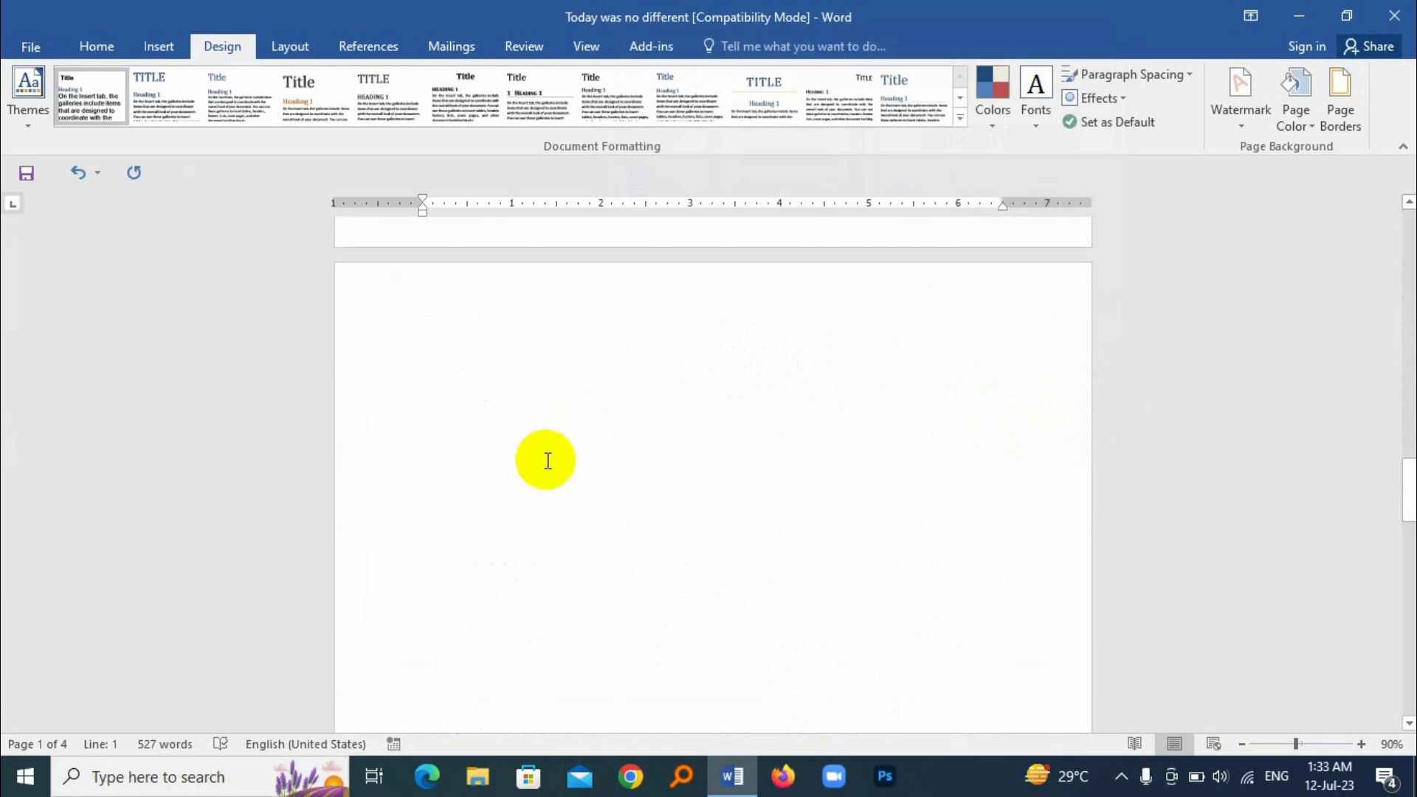
pyautogui.scroll(15, 546, 457)
pyautogui.scroll(6, 549, 459)
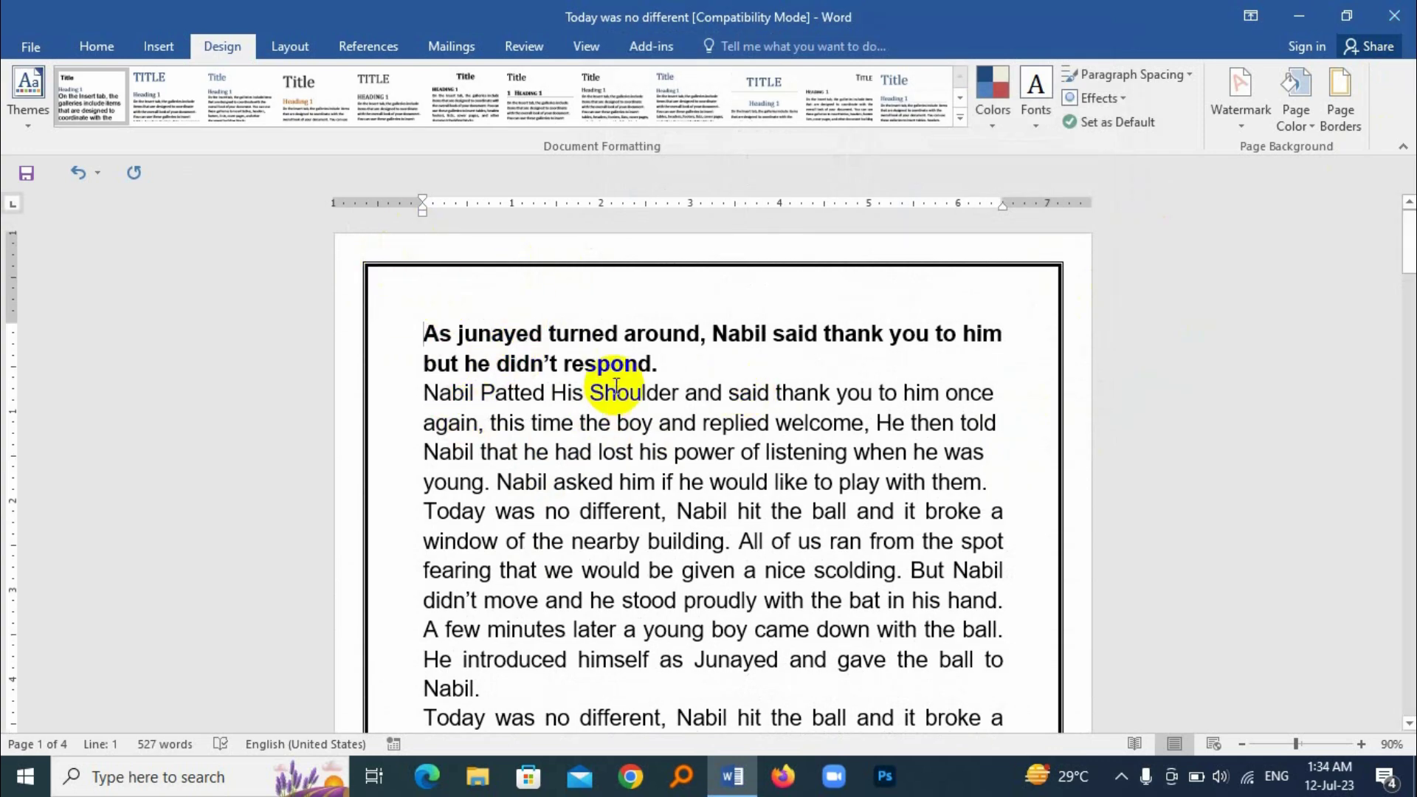
# - Change where the double-line page border applies to "This section - All except first page"
pyautogui.scroll(-8, 616, 384)
pyautogui.scroll(8, 601, 516)
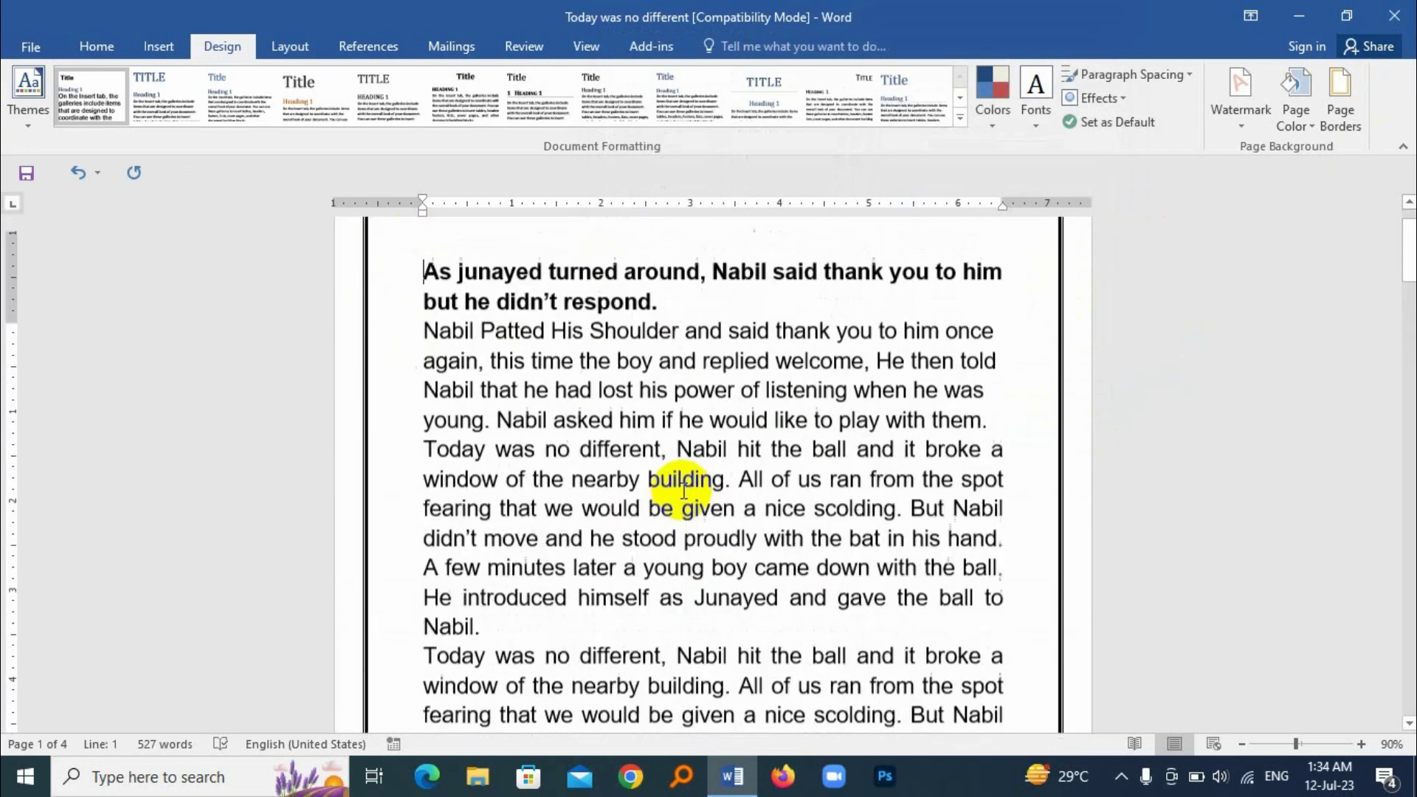
pyautogui.scroll(1, 684, 491)
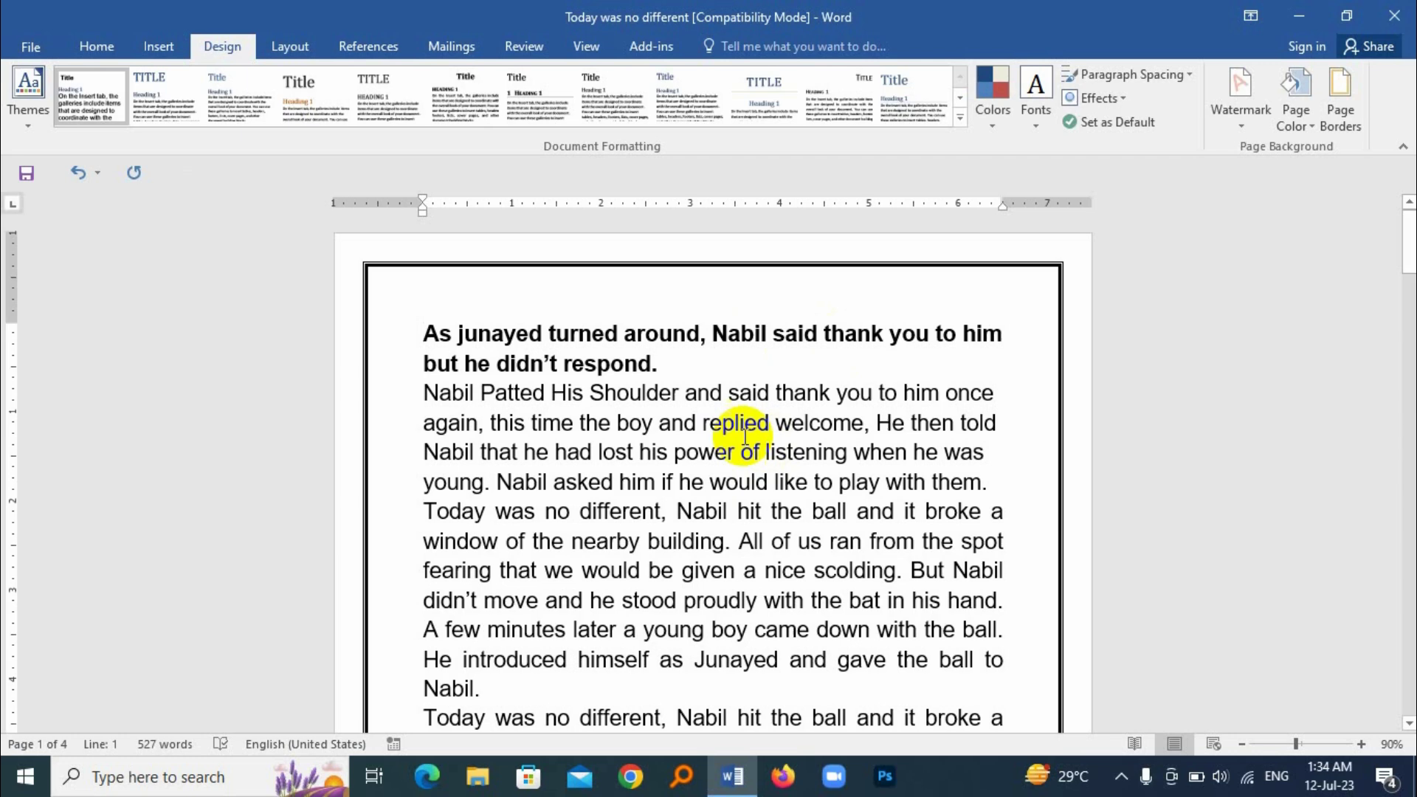
pyautogui.click(1350, 88)
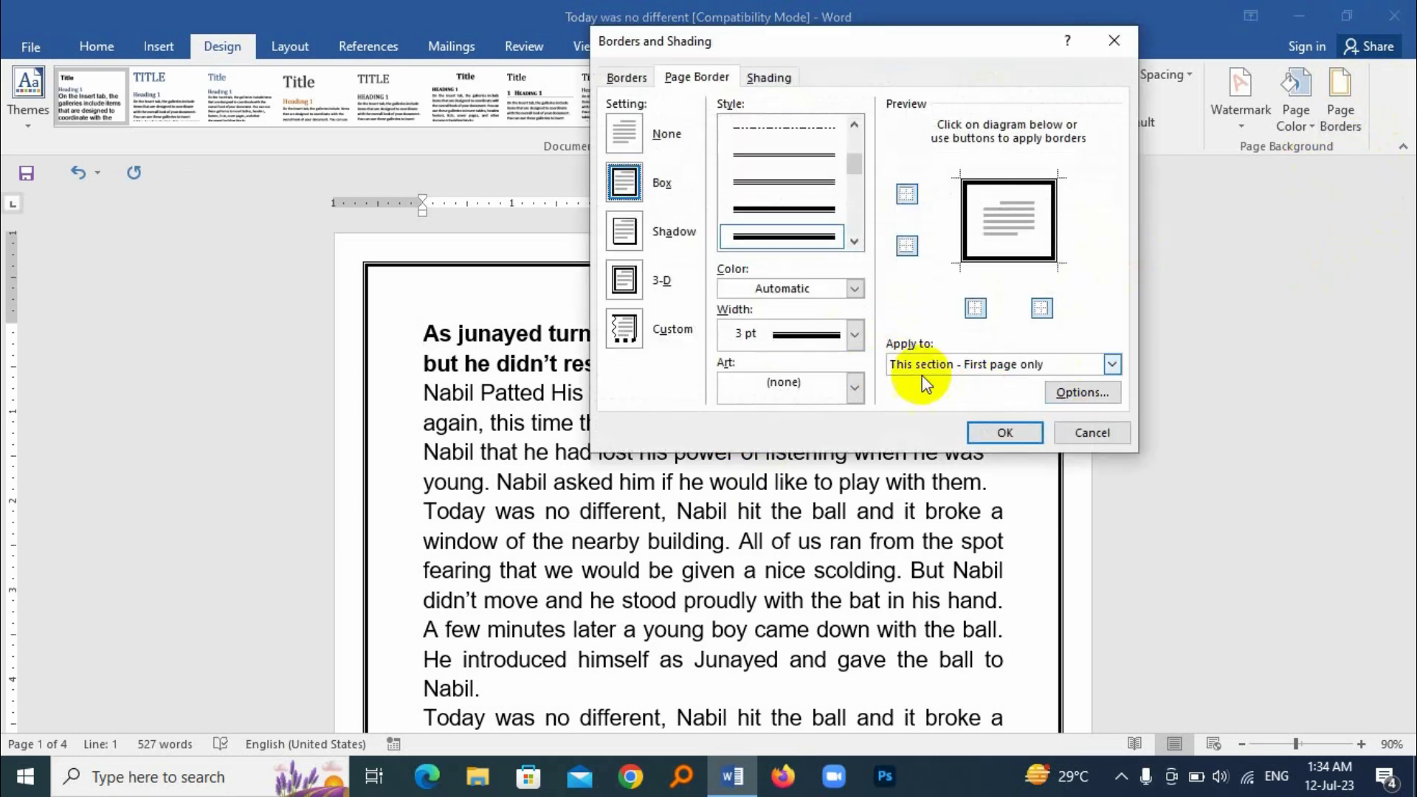
pyautogui.click(1111, 365)
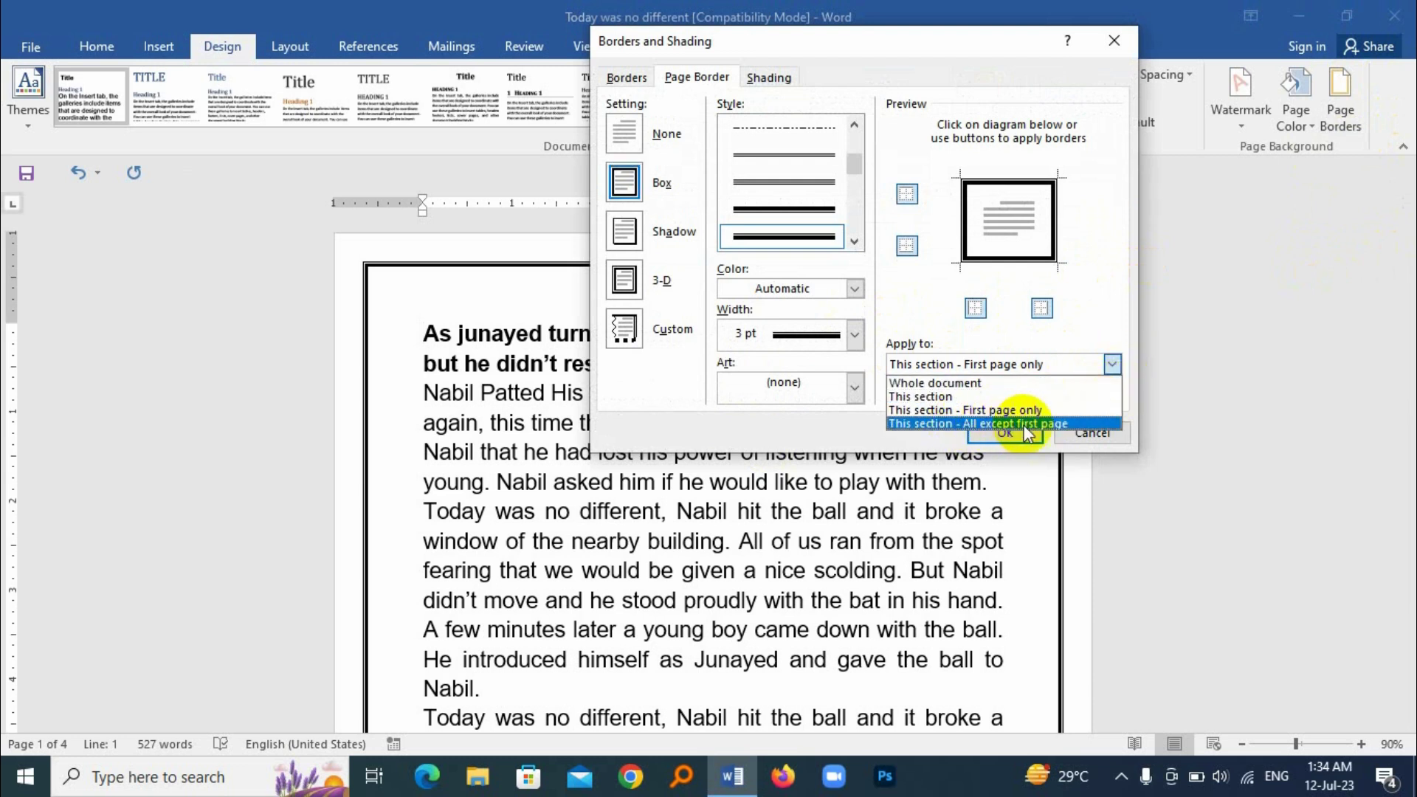
pyautogui.click(1060, 426)
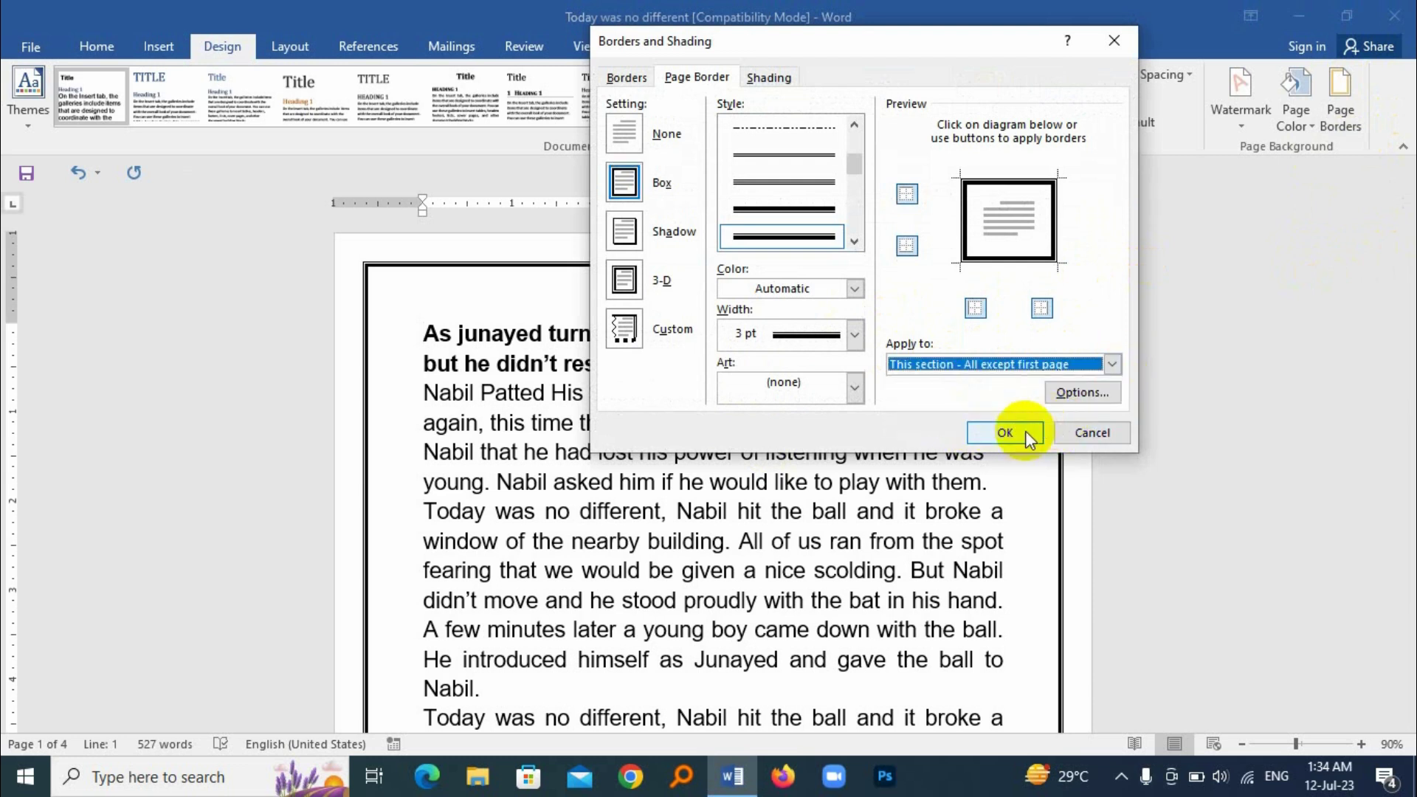
pyautogui.click(1016, 437)
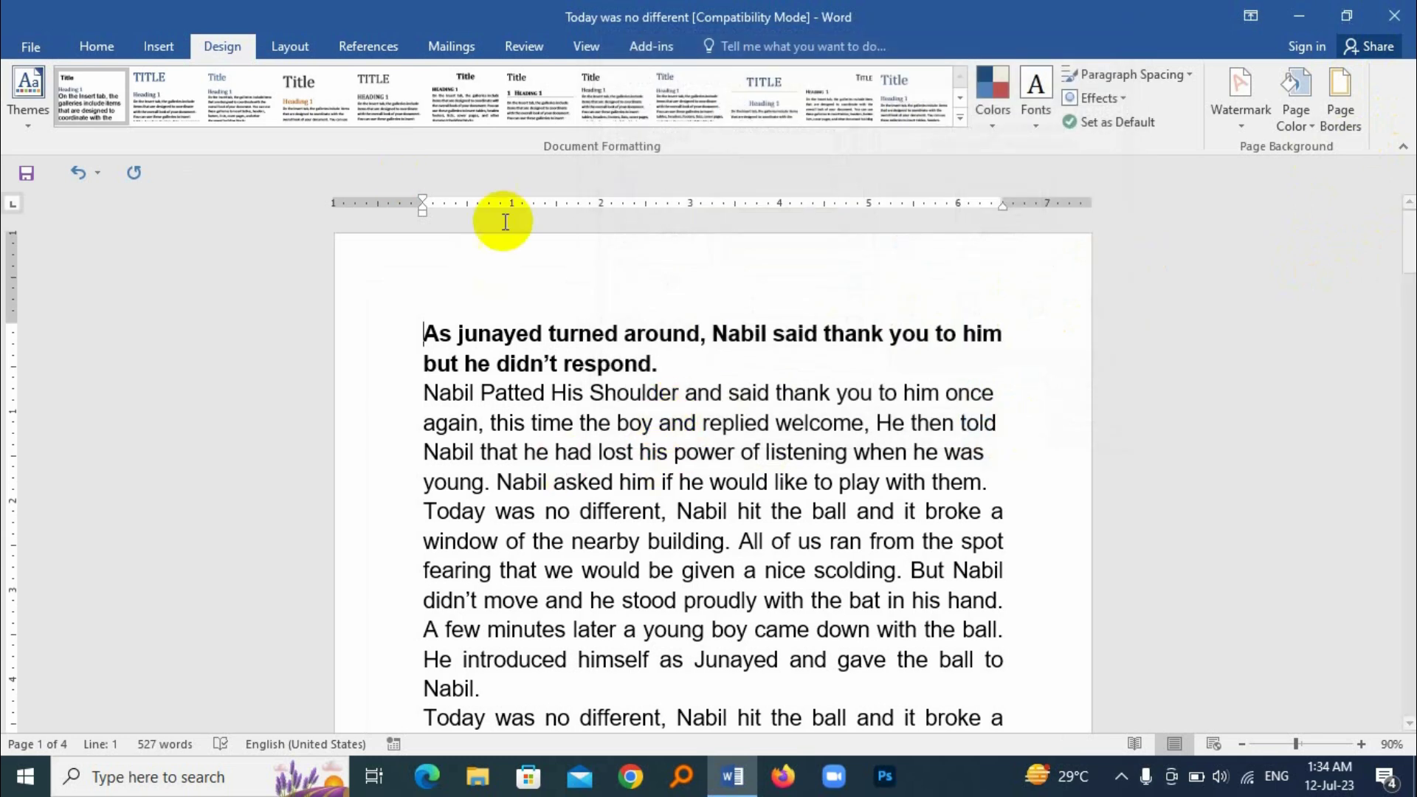
# - Check the border from the second page onward and extend the document with blank pages to seven pages in total
pyautogui.scroll(-10, 726, 423)
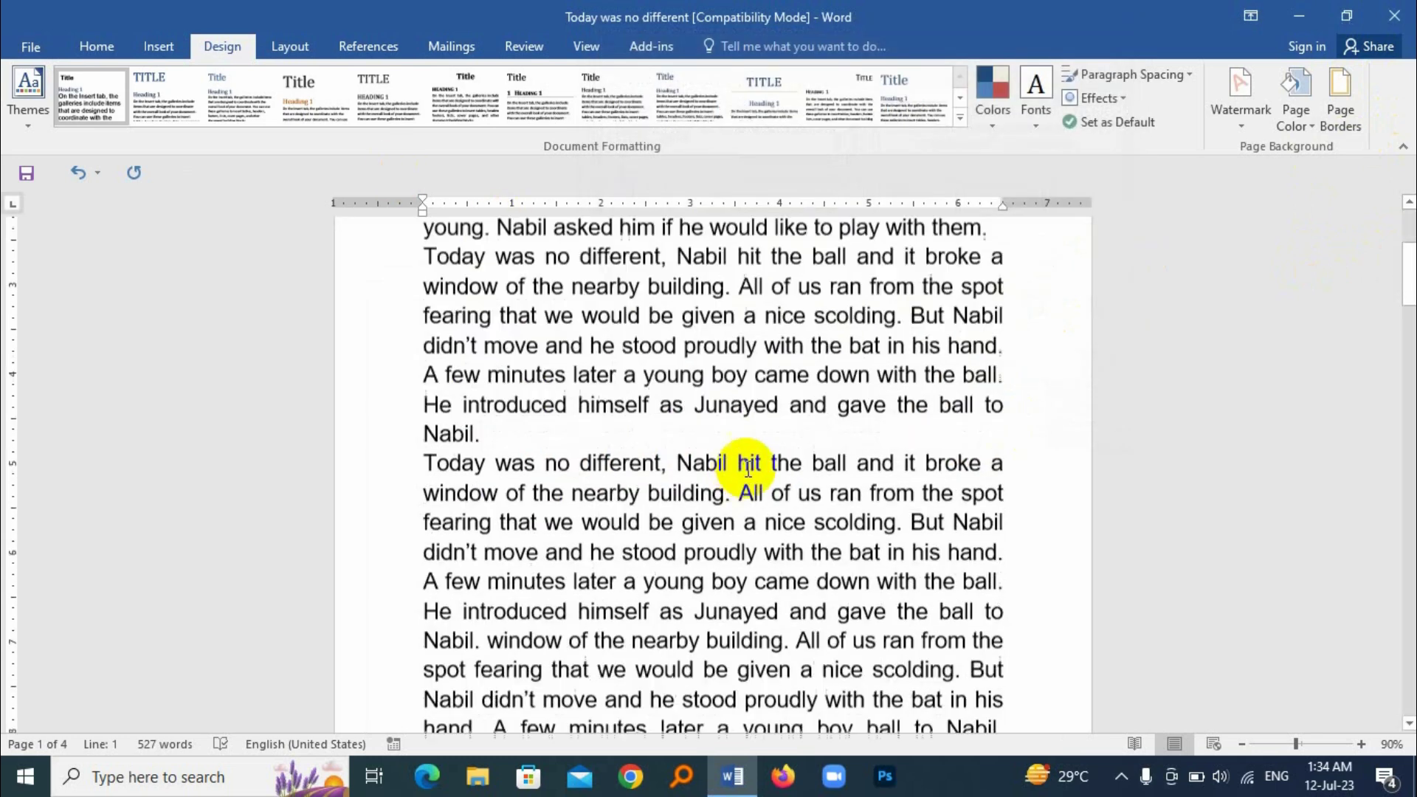
pyautogui.scroll(-10, 782, 468)
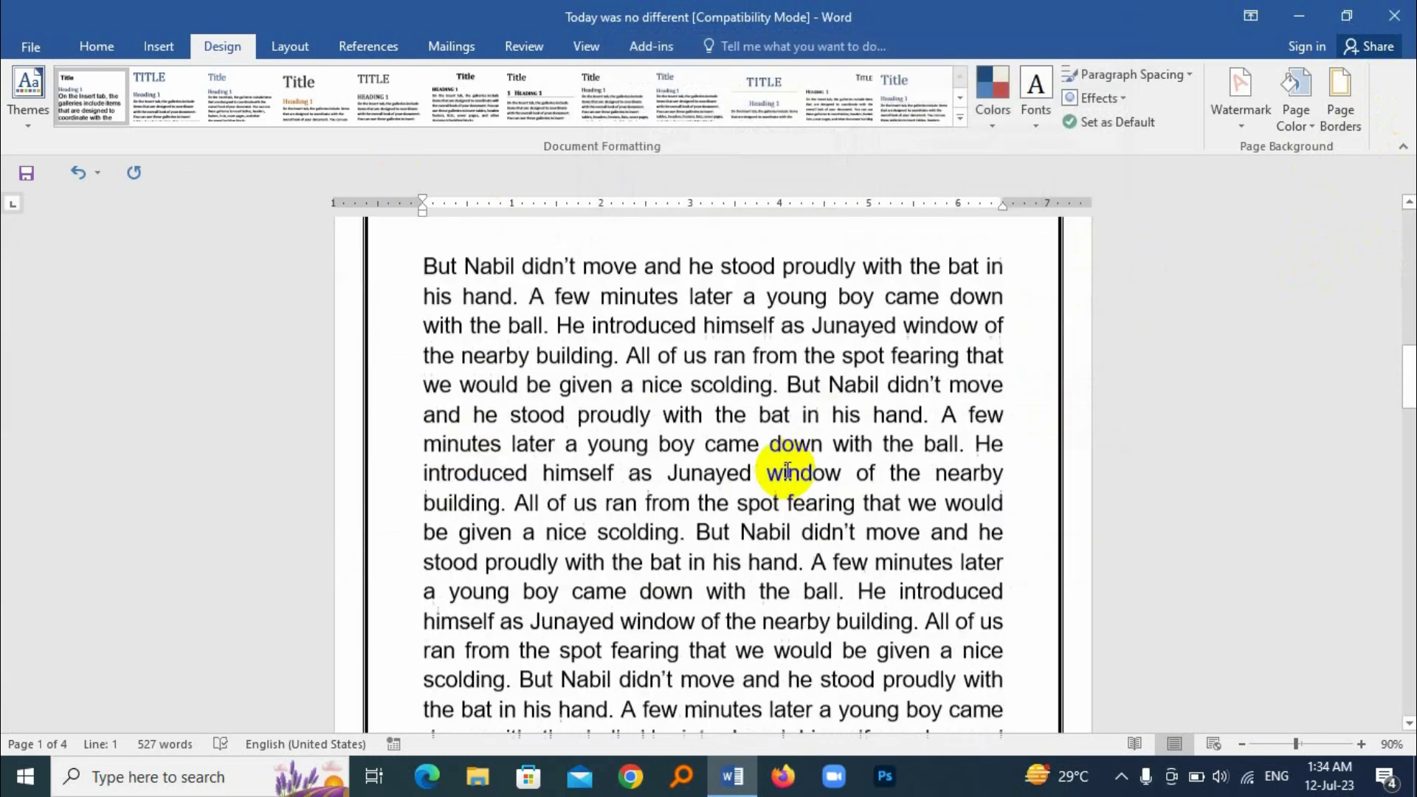
pyautogui.scroll(-5, 777, 471)
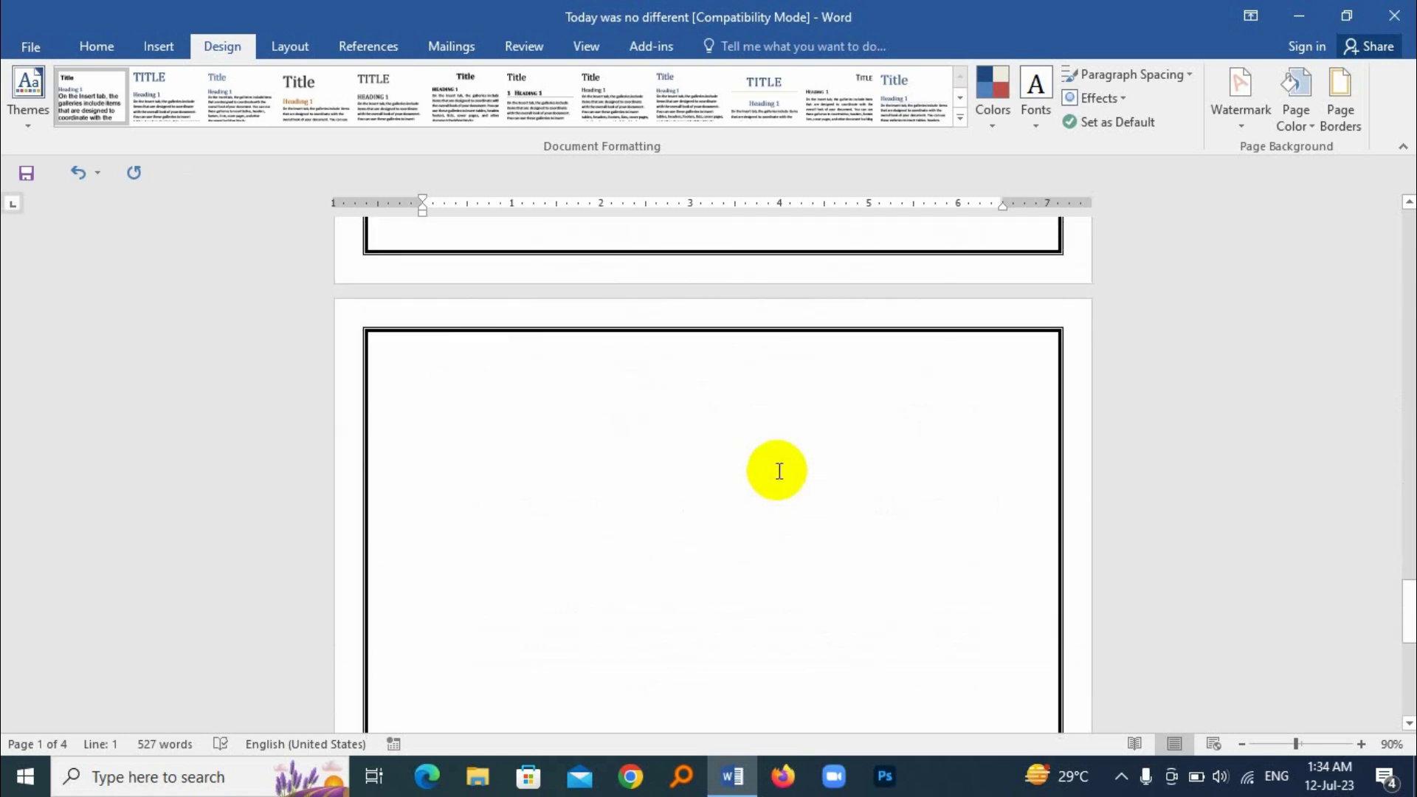
pyautogui.click(406, 384)
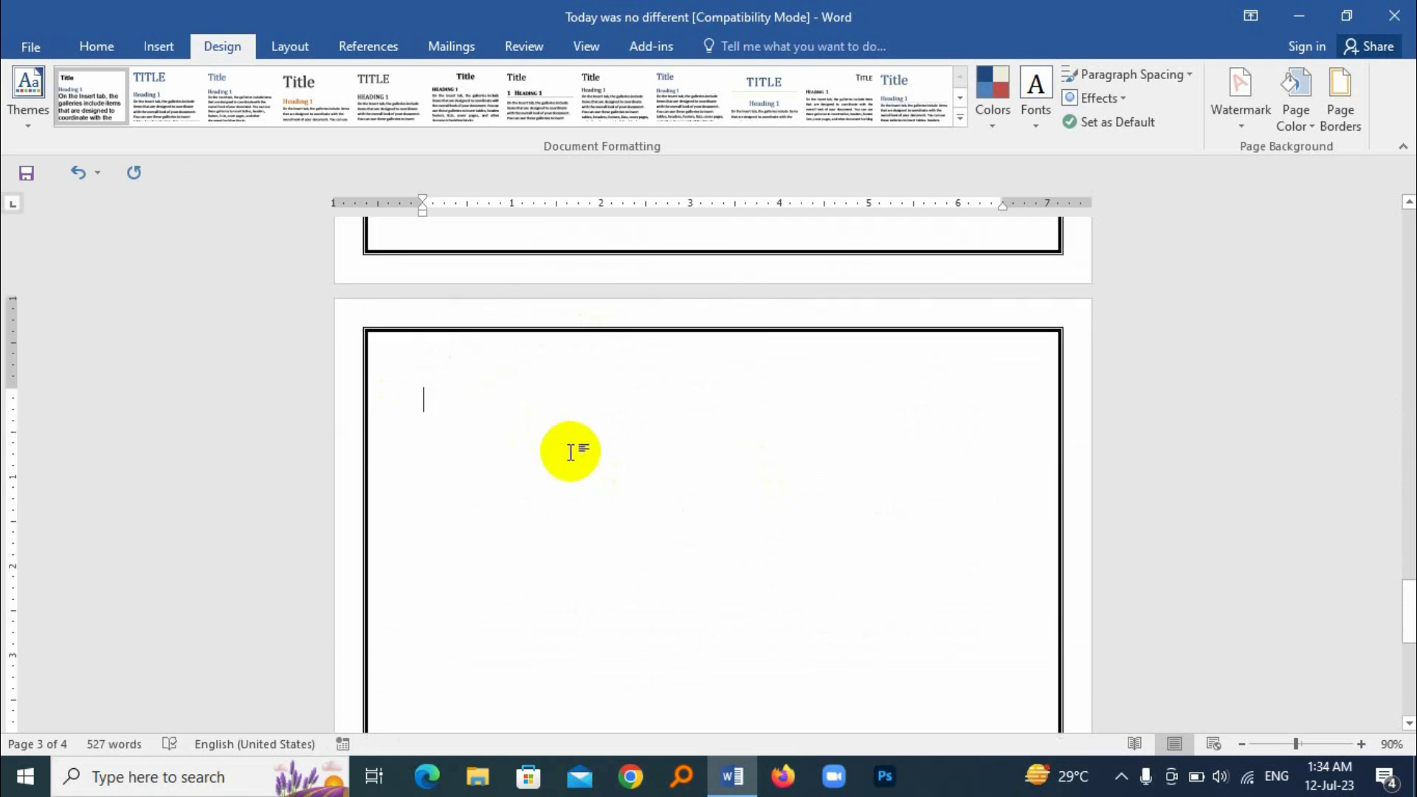
pyautogui.scroll(-10, 571, 452)
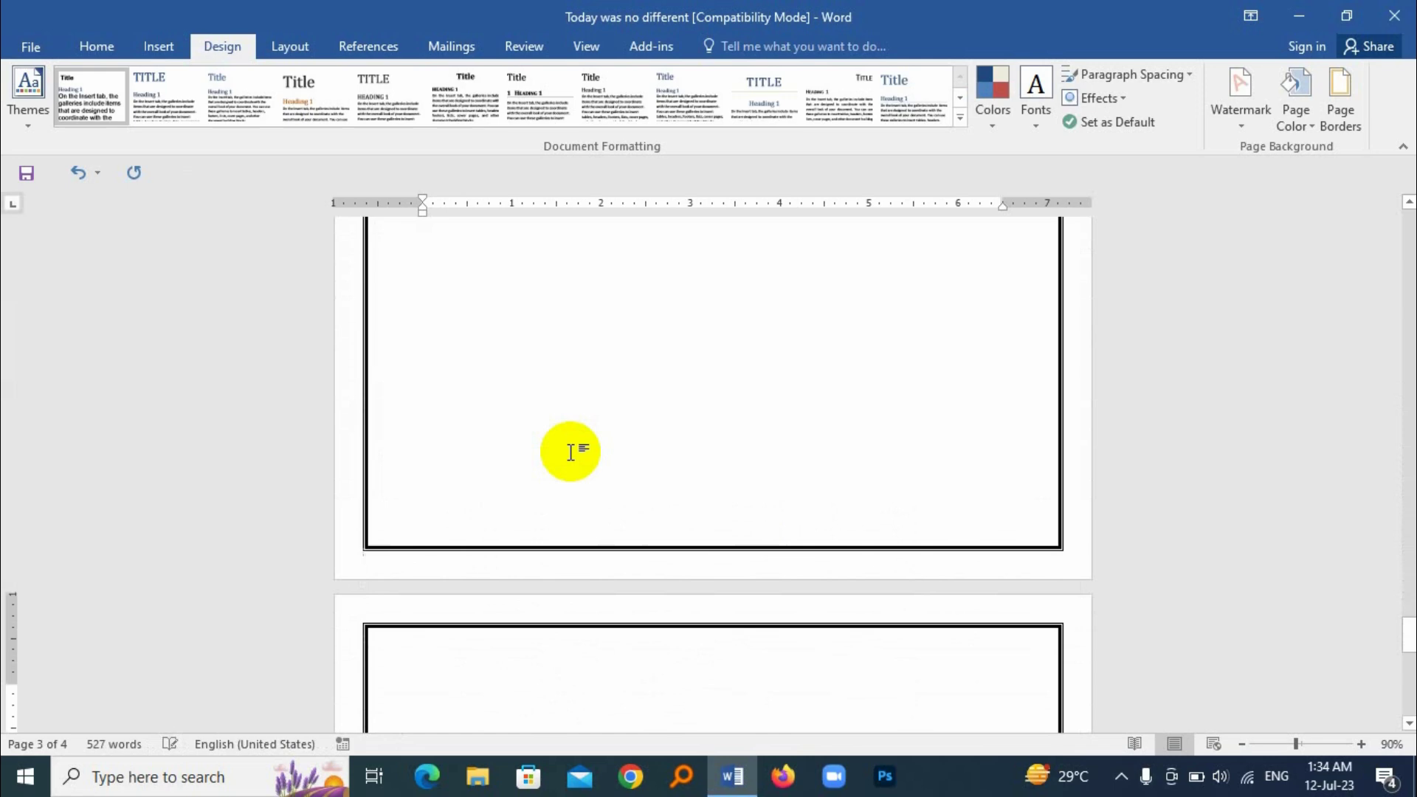
pyautogui.click(533, 639)
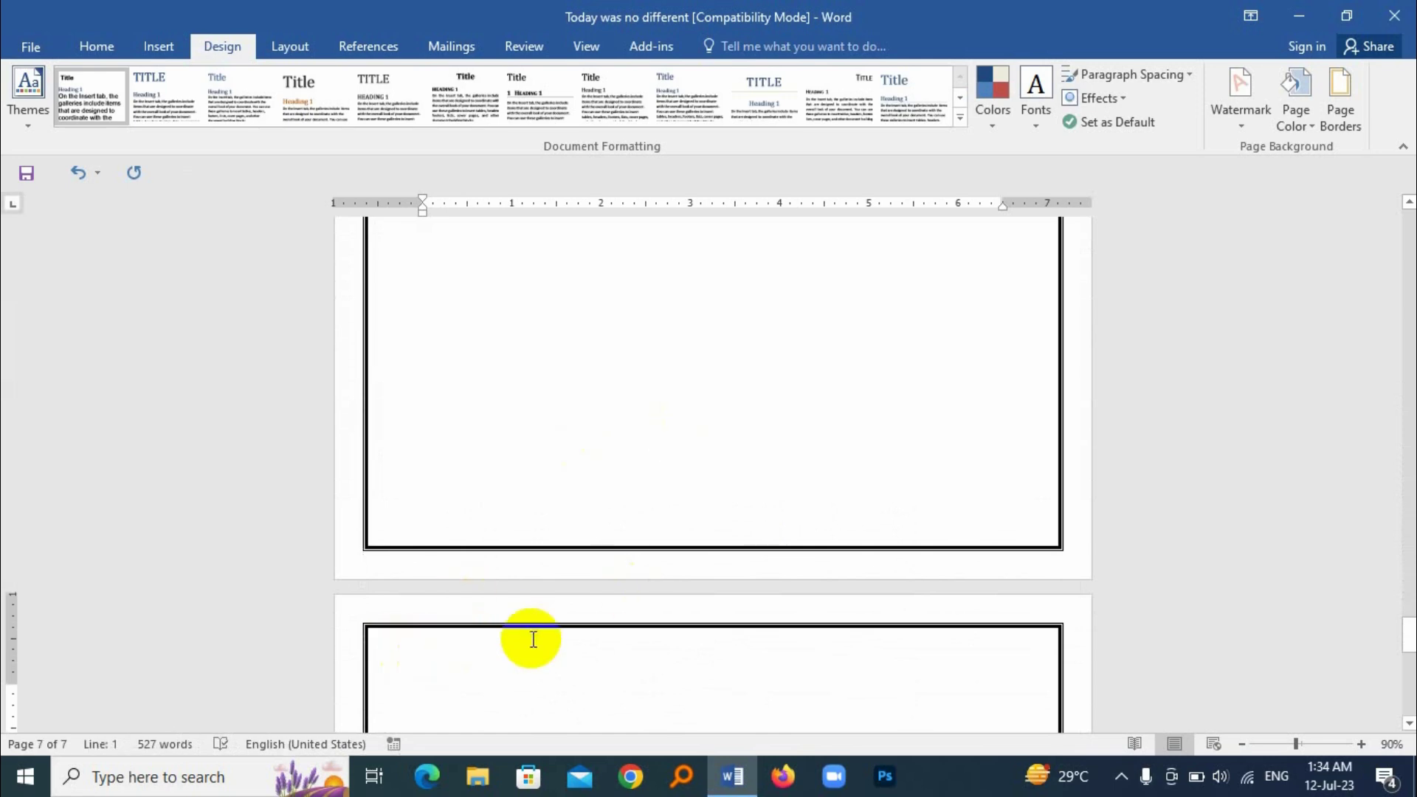
pyautogui.hotkey('ctrl', 'Home')
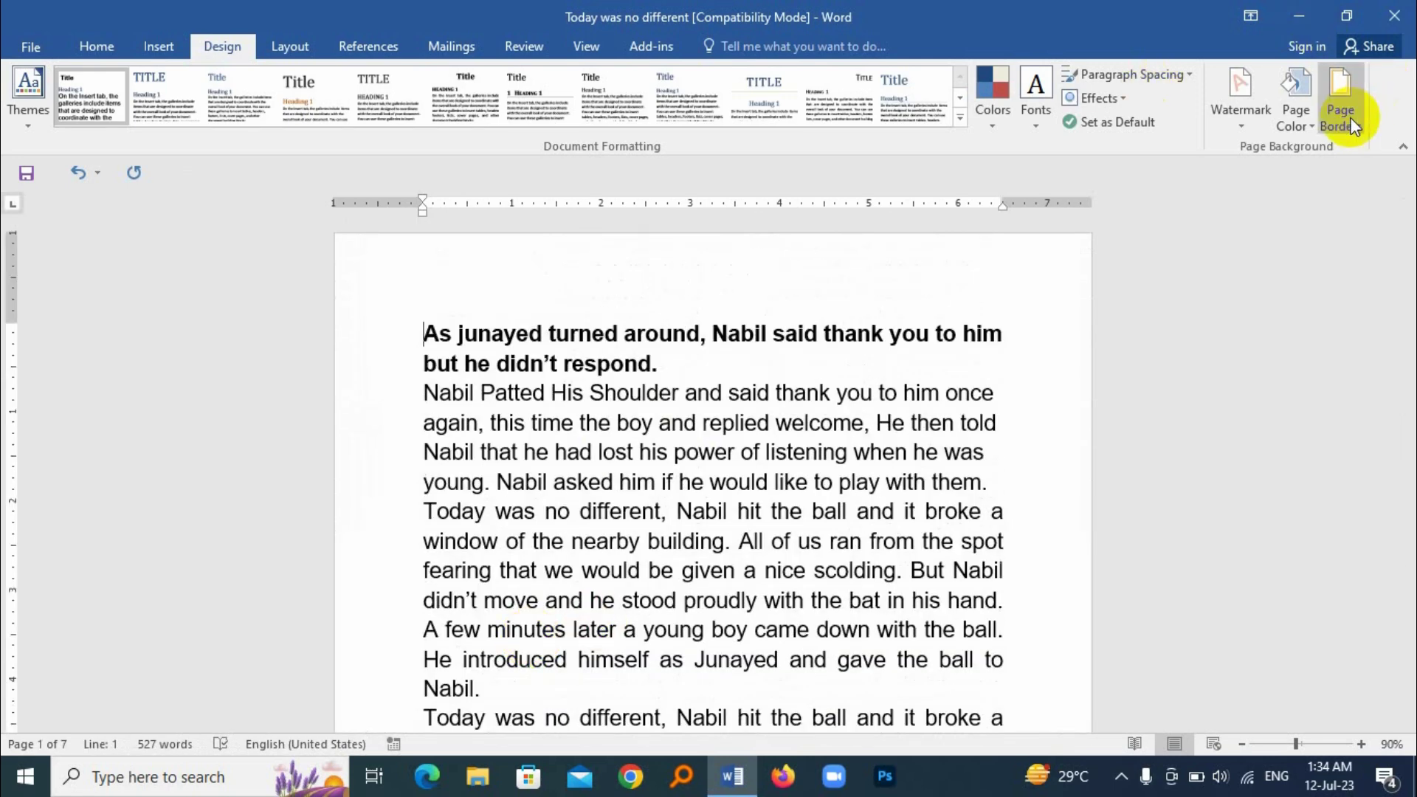
# - Clear the double-line page border using the None setting and check the first and second pages
pyautogui.click(1350, 103)
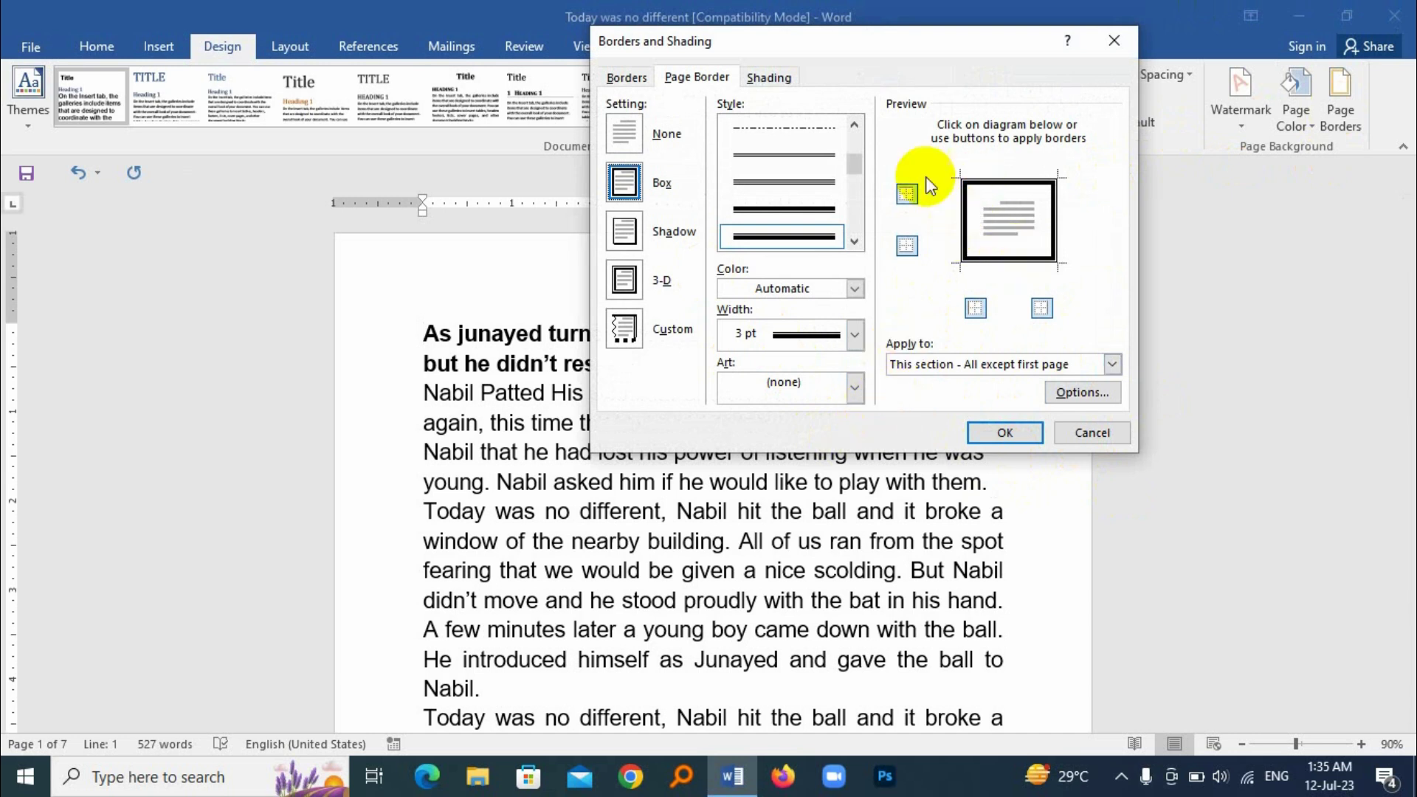
pyautogui.click(629, 135)
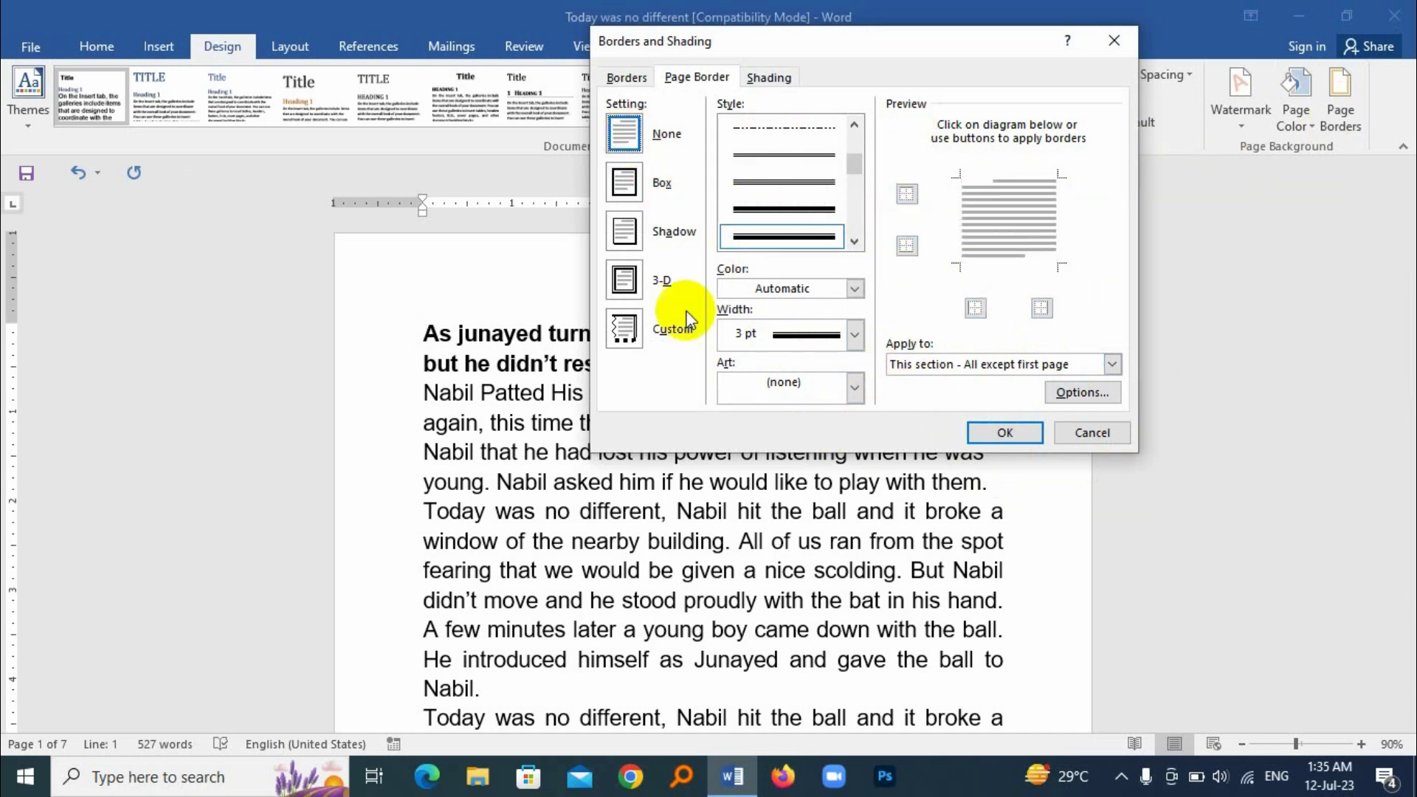
pyautogui.click(1005, 432)
pyautogui.scroll(-2, 637, 473)
pyautogui.scroll(-7, 638, 474)
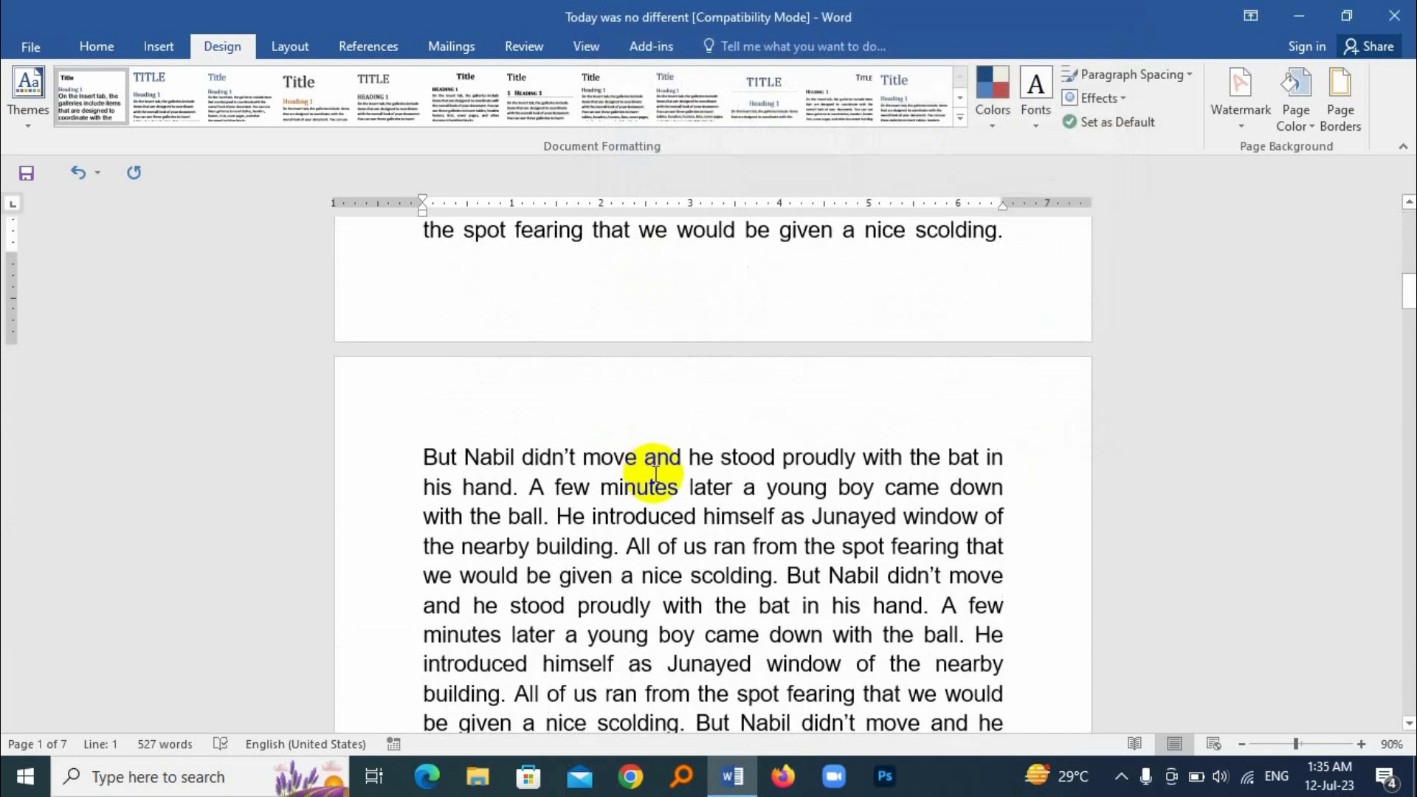
pyautogui.scroll(10, 655, 472)
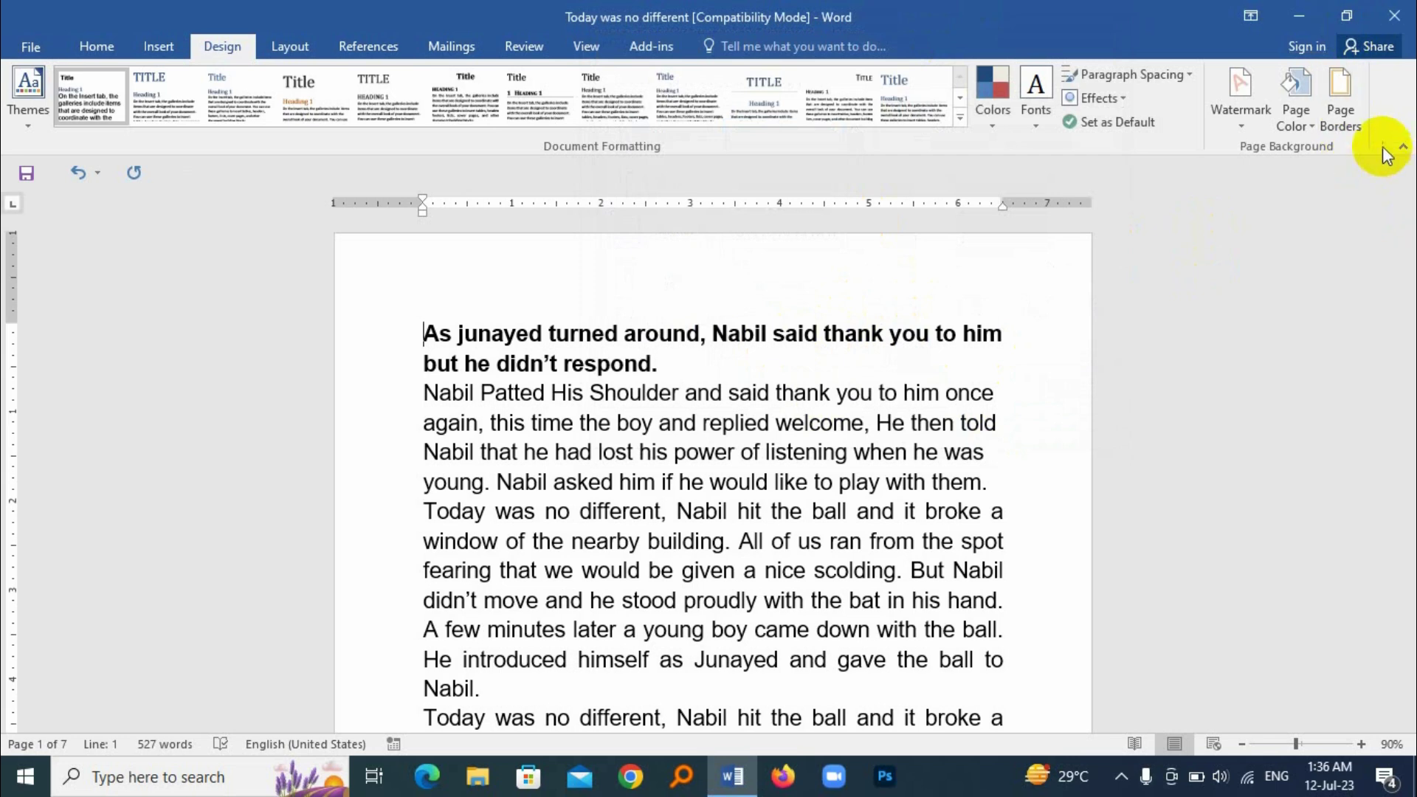
# - Apply the black starburst Art border at 20 pt to the whole document and check it on the following pages
pyautogui.click(1352, 93)
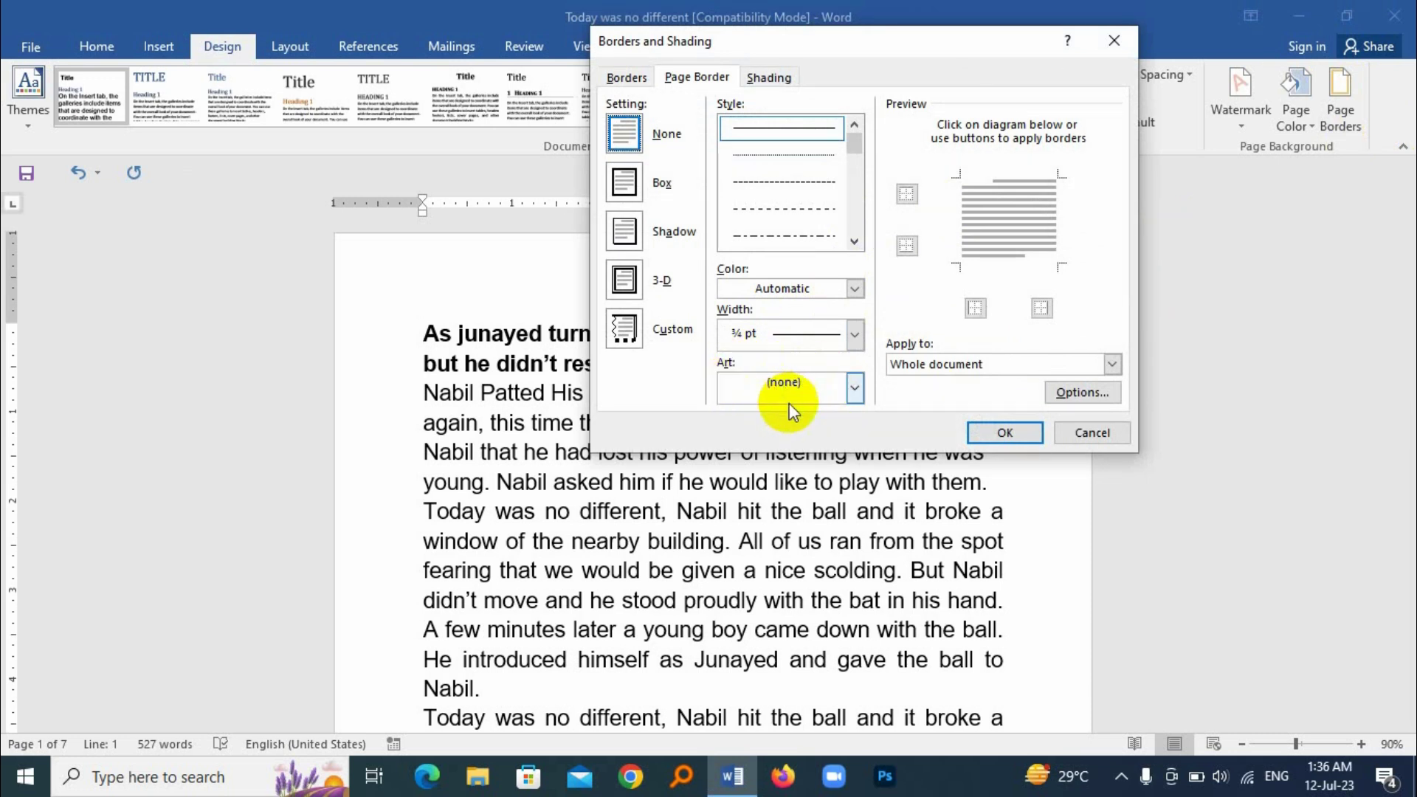
pyautogui.click(855, 387)
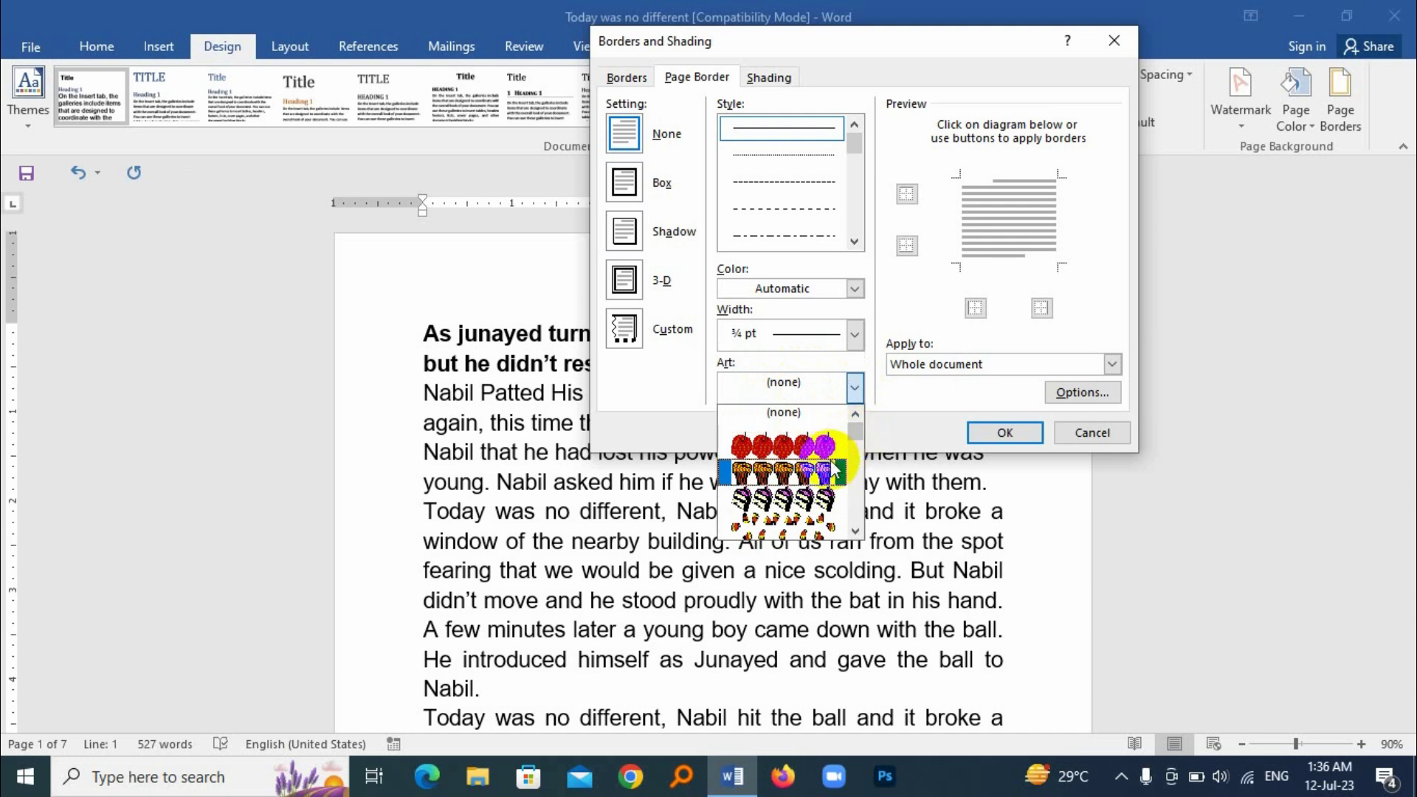
pyautogui.scroll(-6, 839, 467)
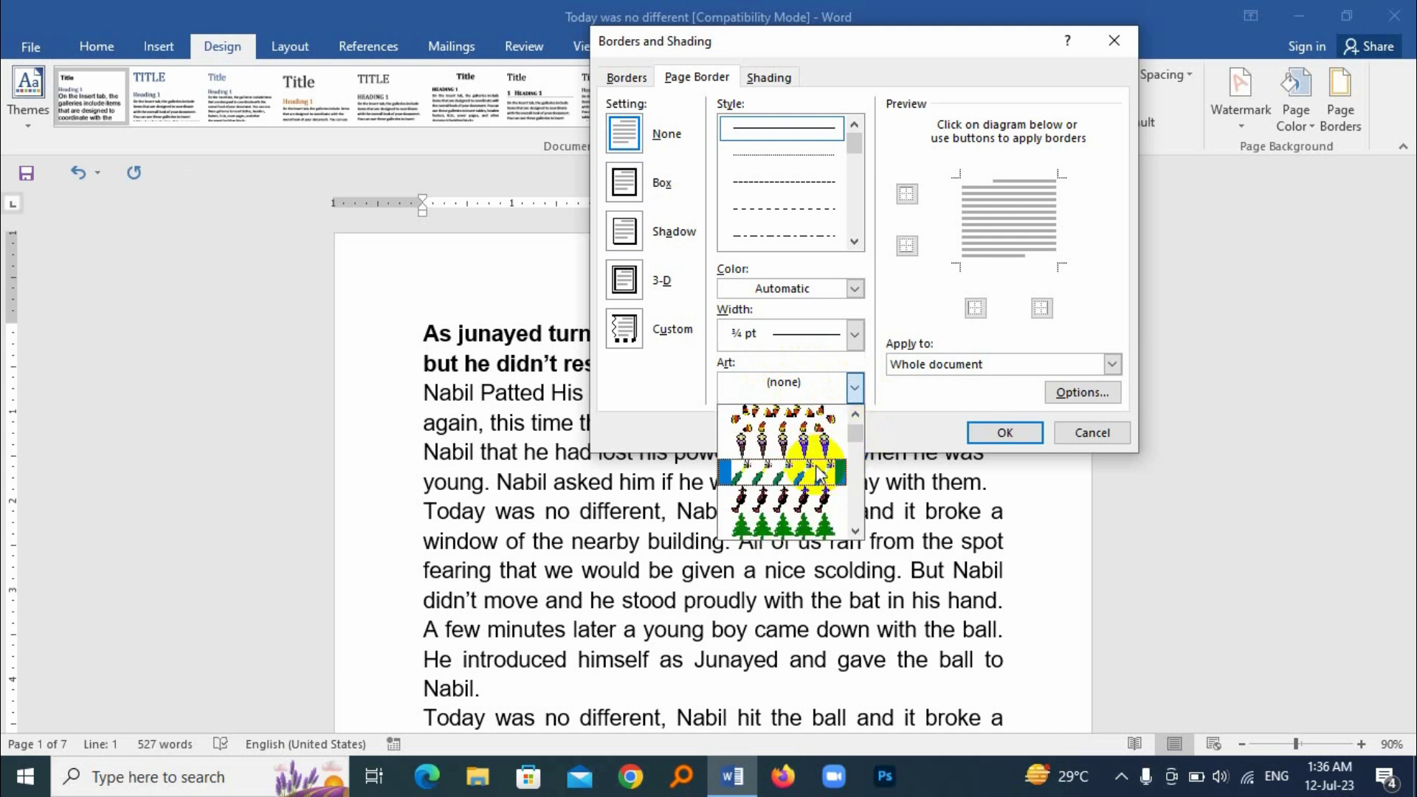
pyautogui.scroll(-6, 819, 476)
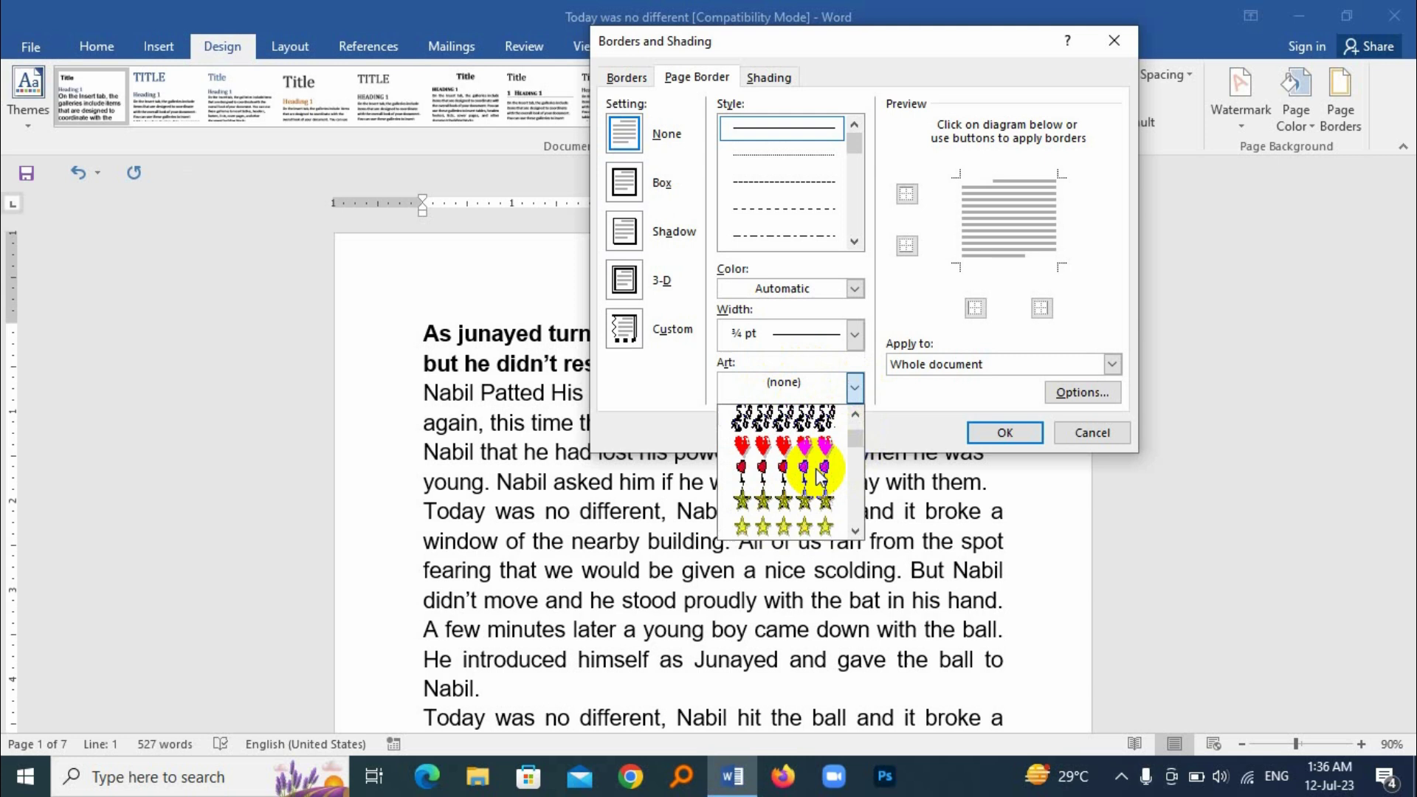
pyautogui.scroll(-8, 819, 476)
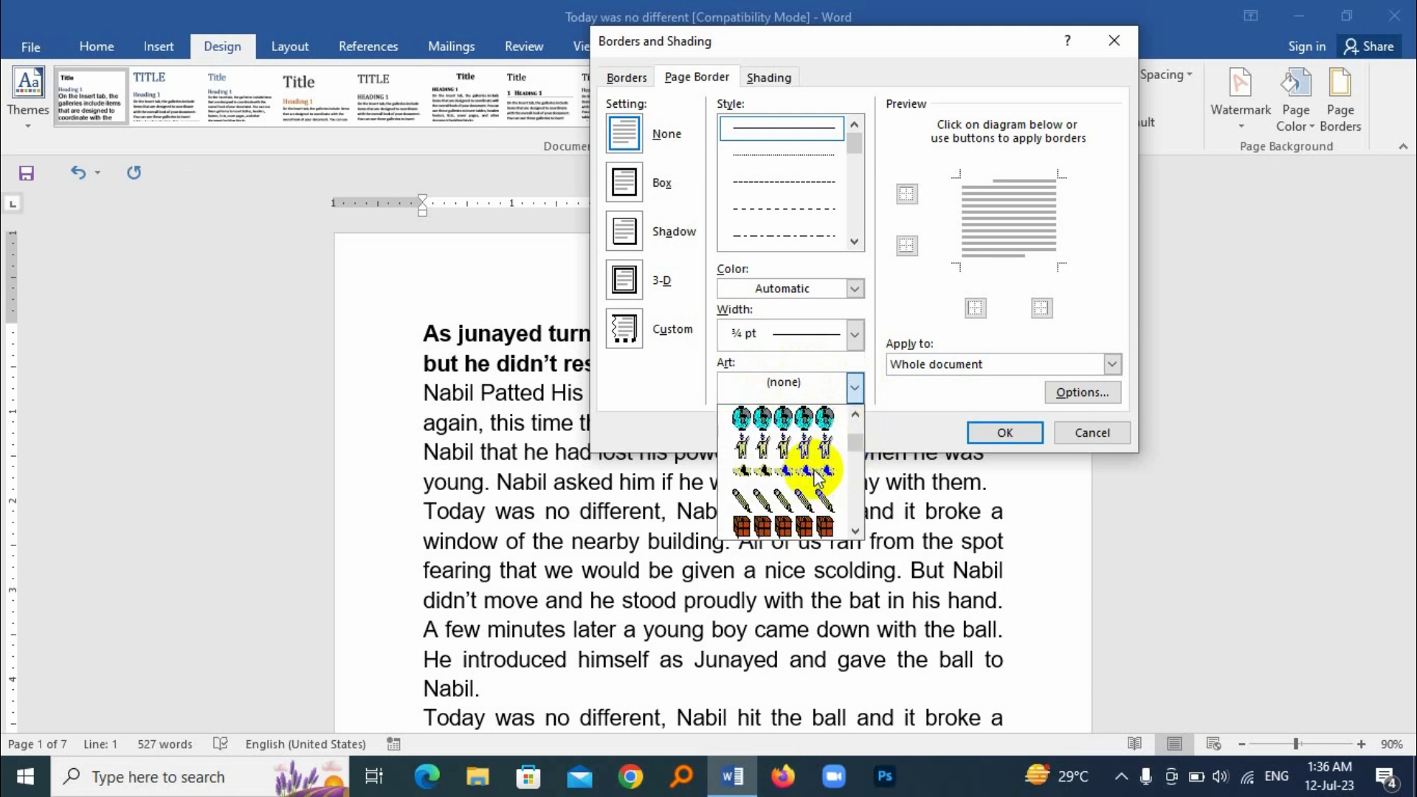
pyautogui.scroll(-8, 819, 478)
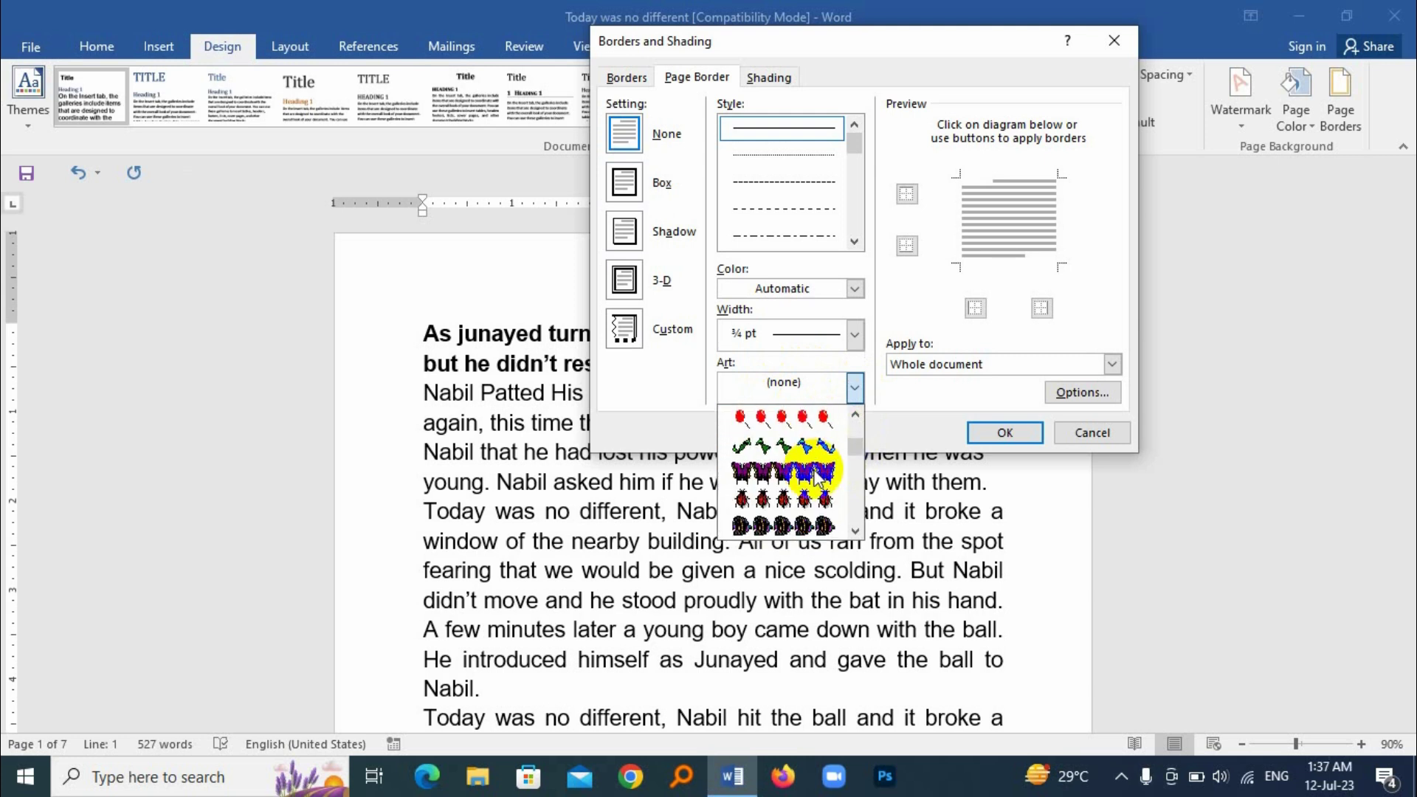
pyautogui.scroll(-2, 817, 478)
pyautogui.scroll(-4, 818, 478)
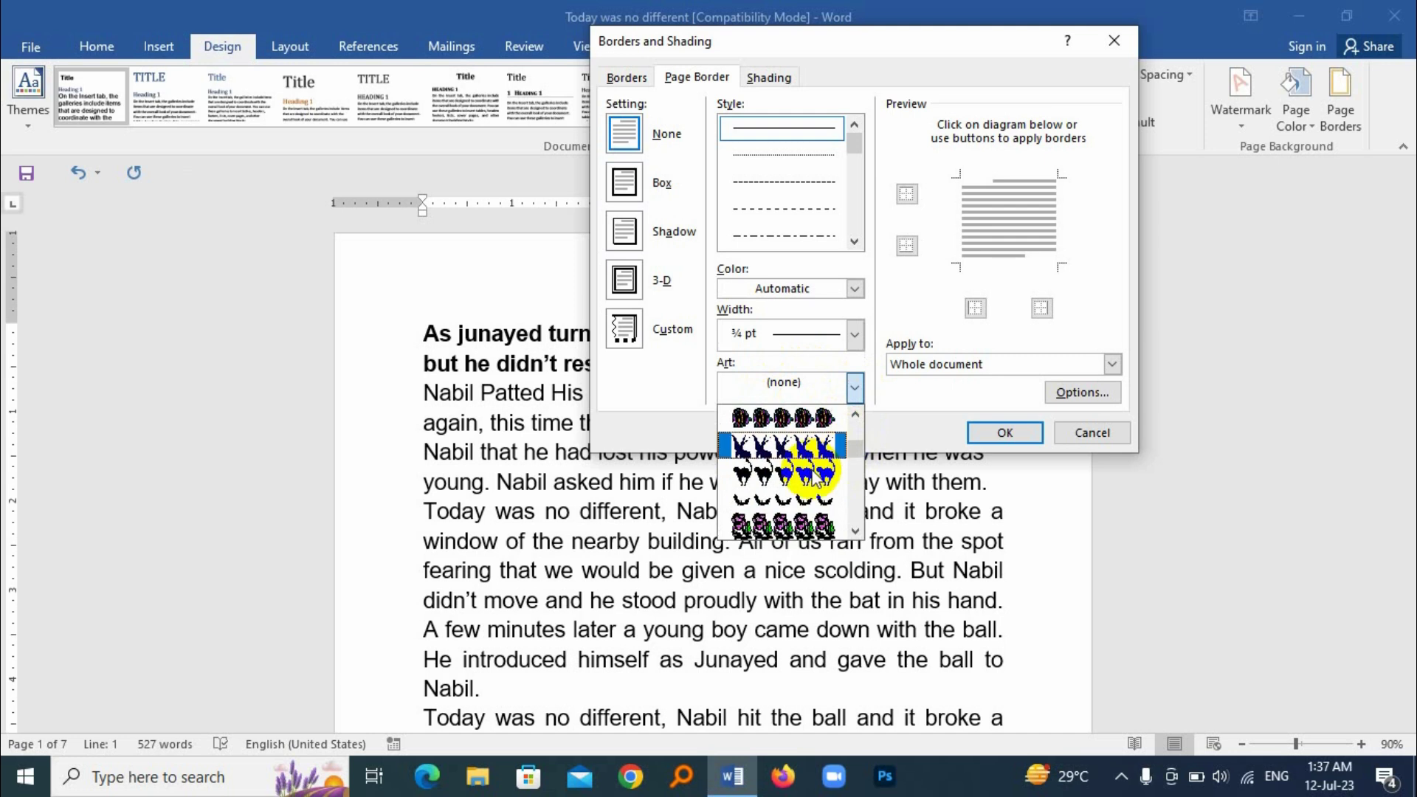
pyautogui.scroll(-3, 799, 489)
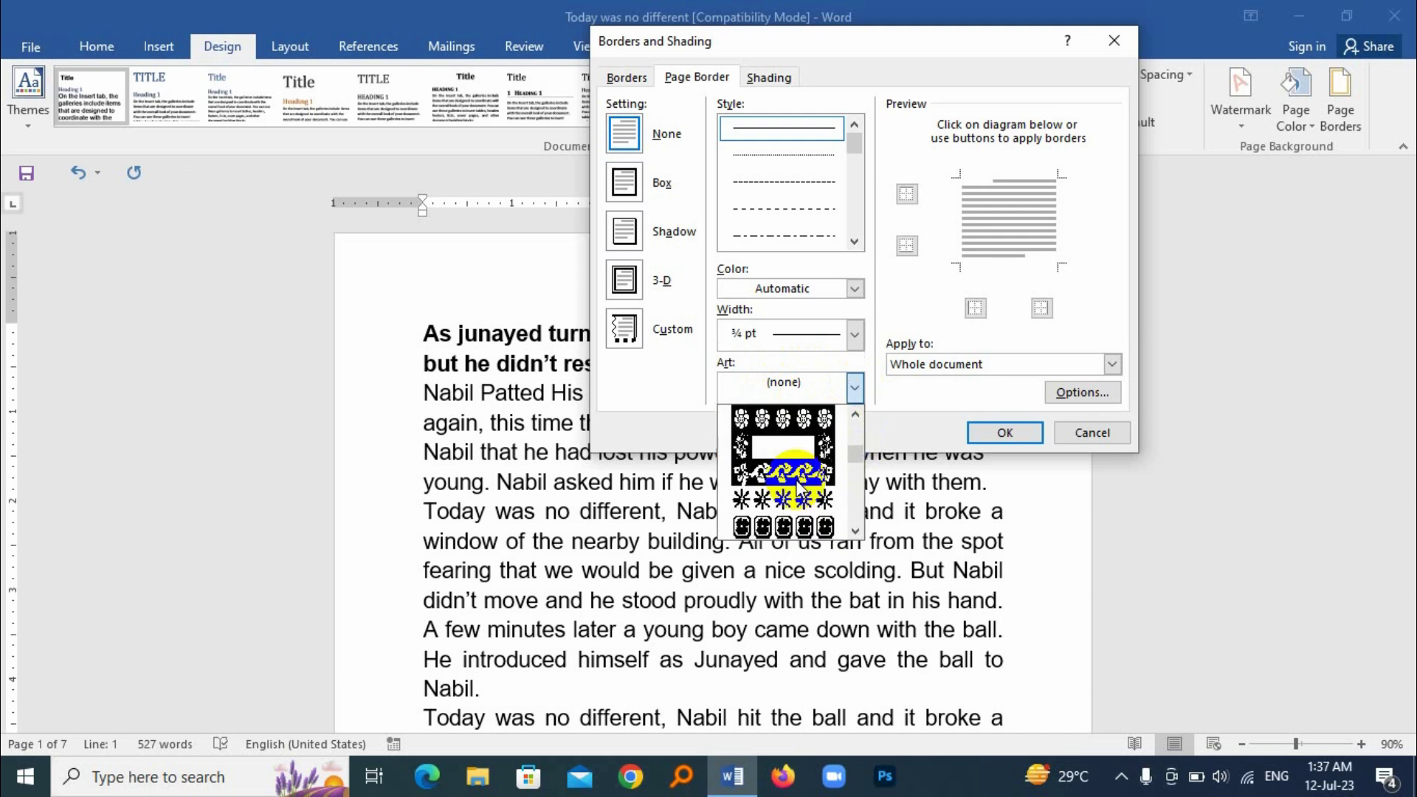
pyautogui.click(804, 500)
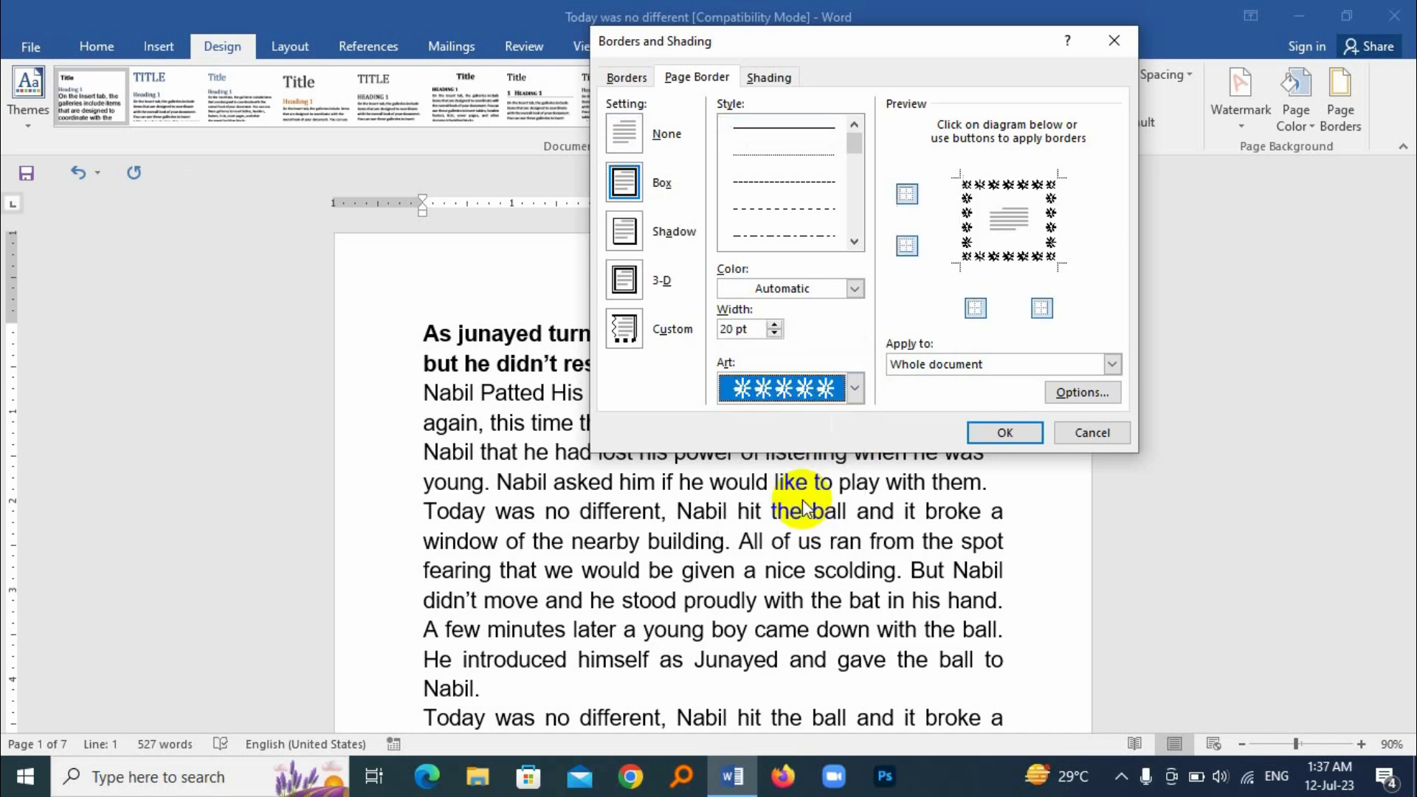
pyautogui.click(998, 432)
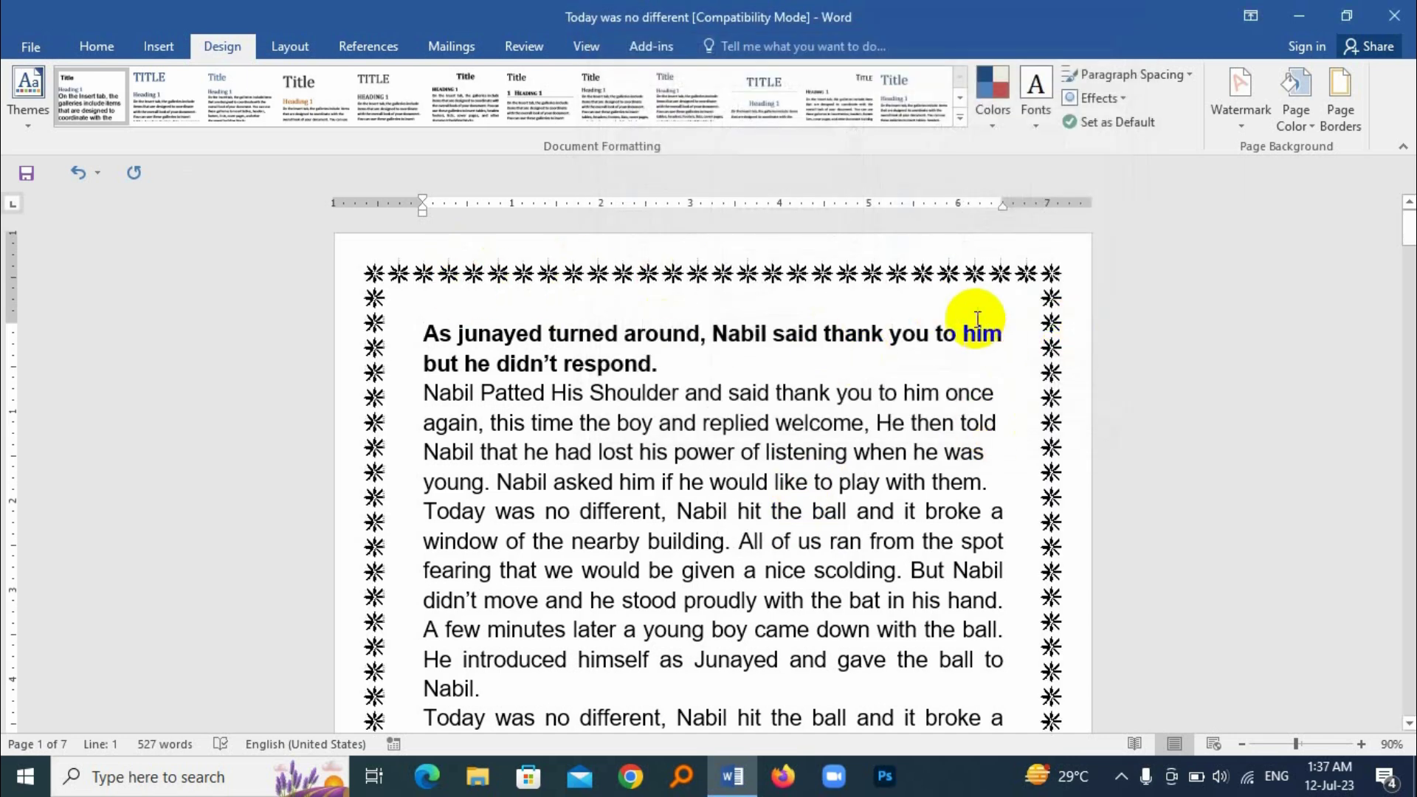
pyautogui.scroll(-8, 828, 446)
pyautogui.scroll(-15, 819, 464)
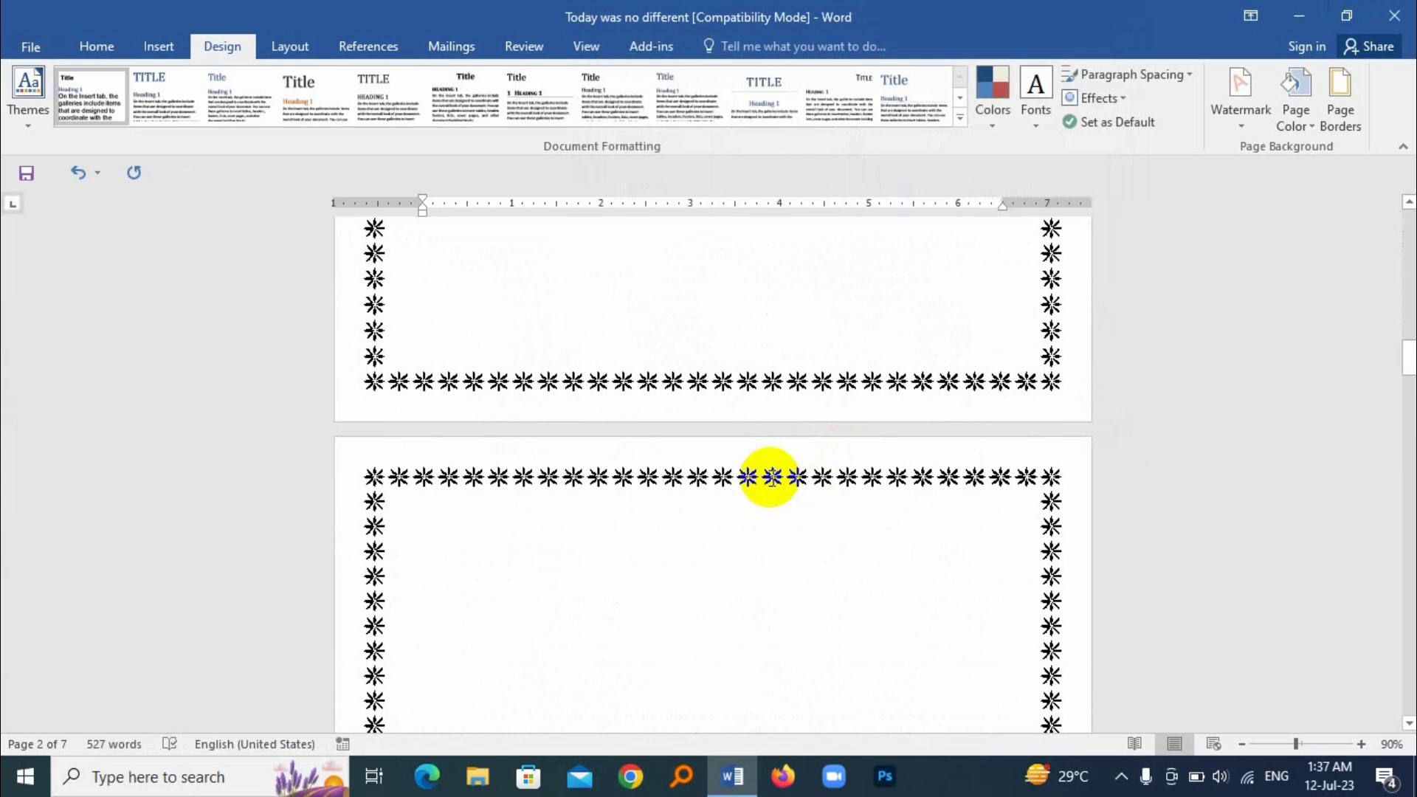
pyautogui.scroll(-3, 771, 479)
# - Replace the starburst page border with the black lattice Art border at 10 pt for the whole document
pyautogui.click(1335, 96)
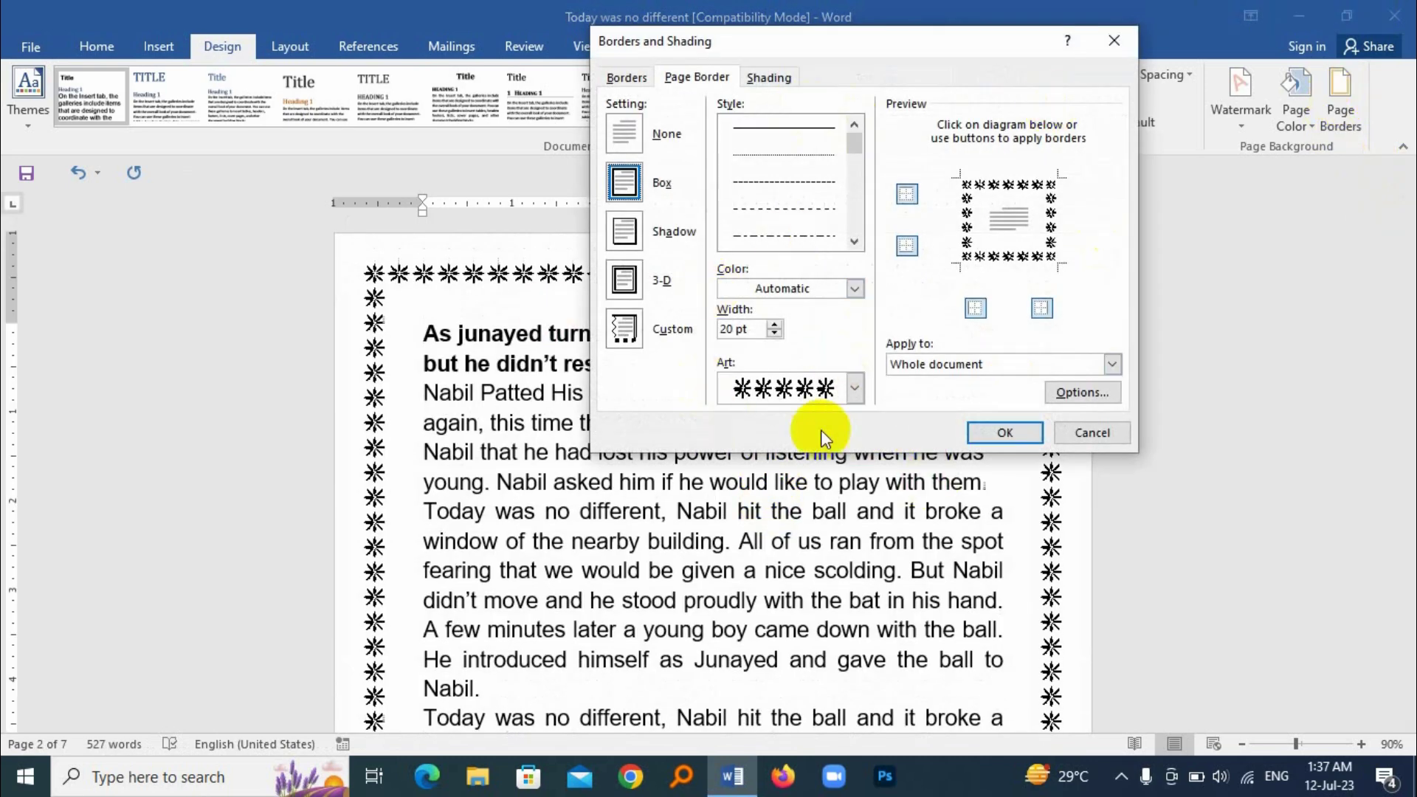
pyautogui.click(856, 399)
pyautogui.scroll(-4, 801, 508)
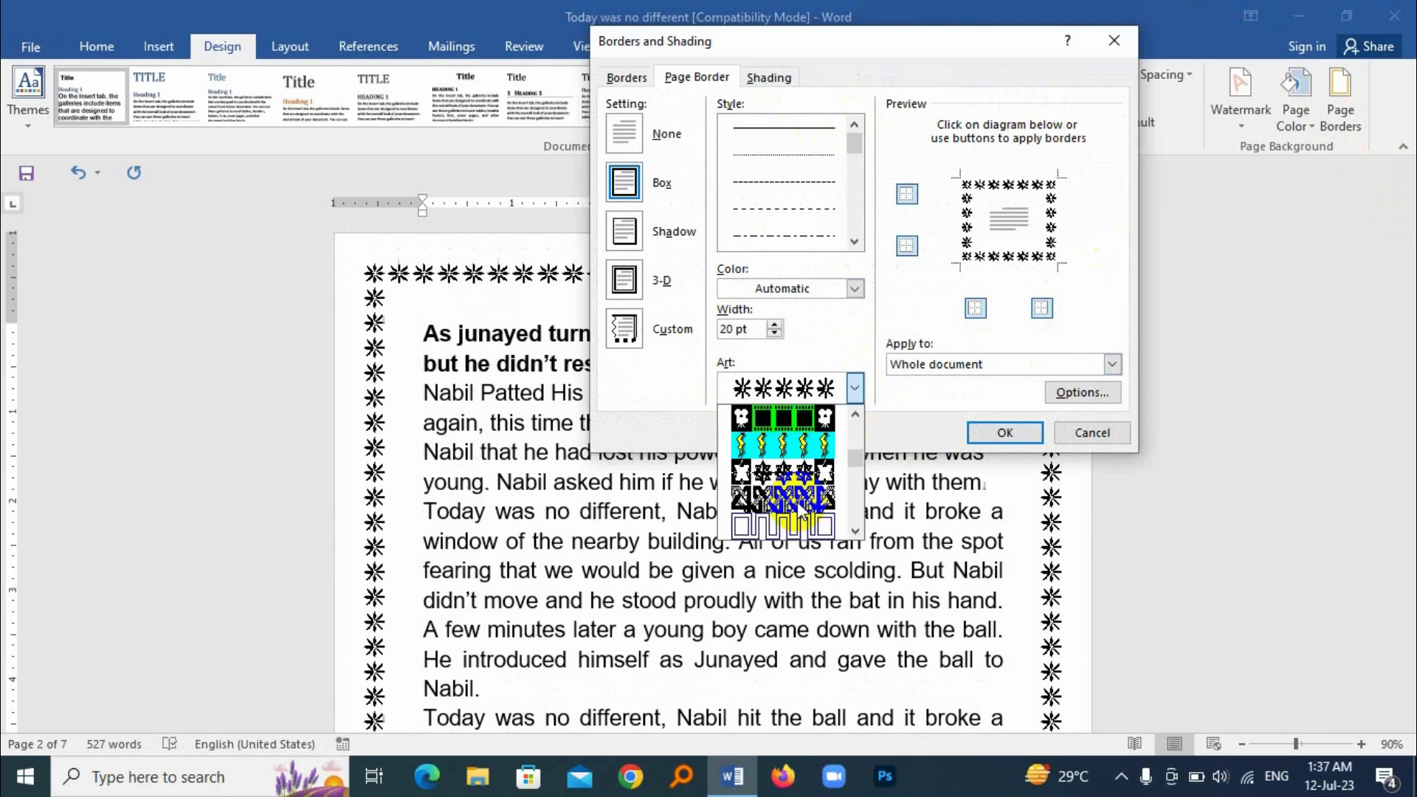
pyautogui.scroll(-5, 797, 508)
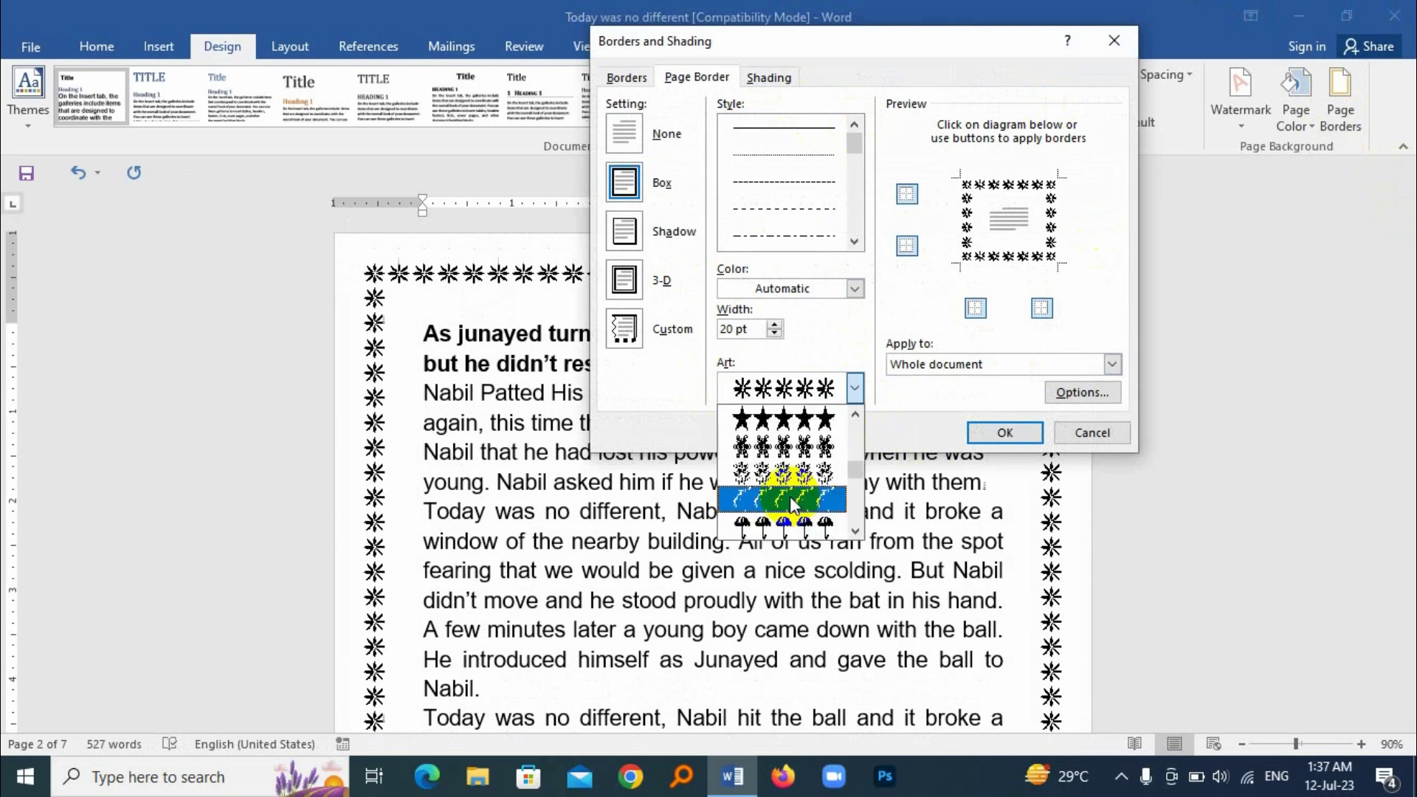
pyautogui.scroll(-5, 790, 507)
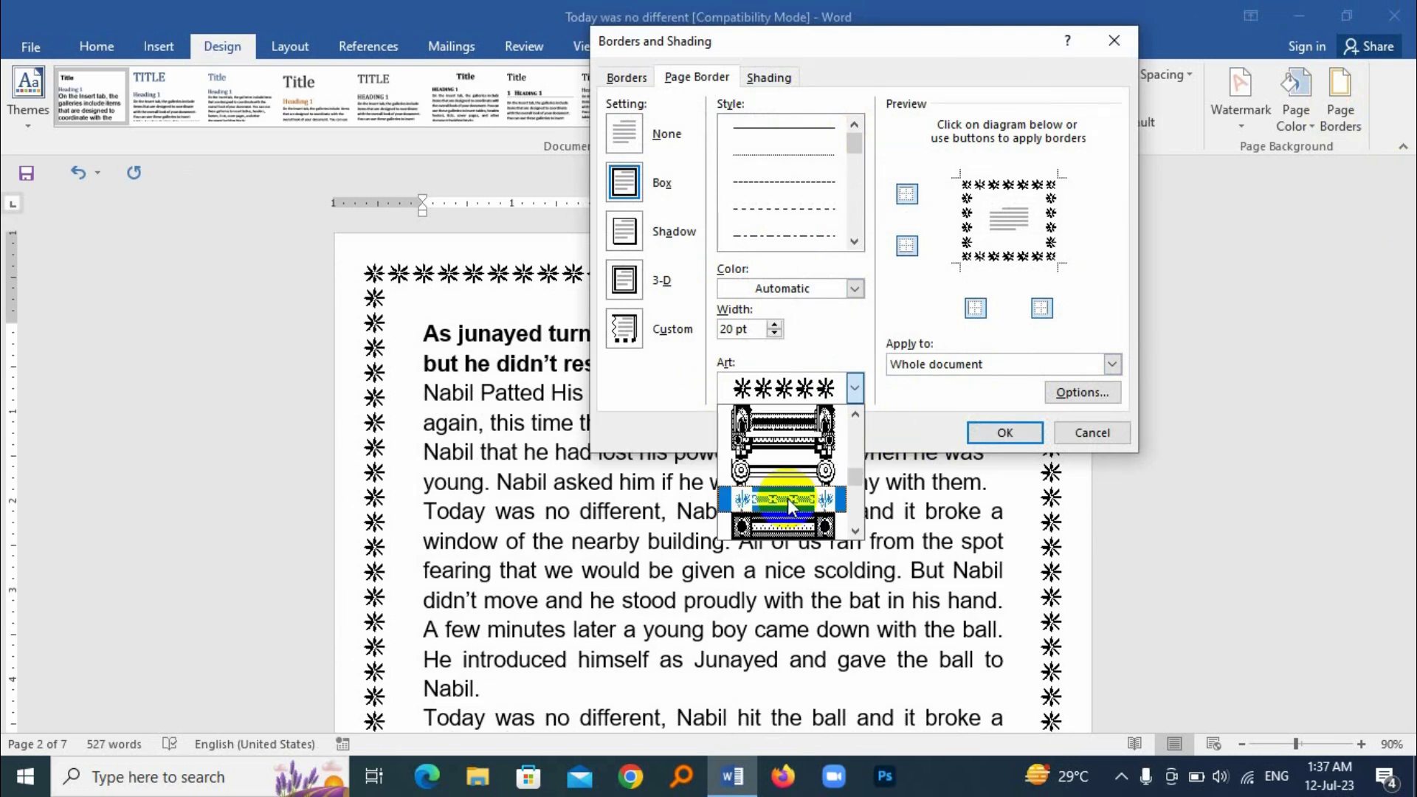
pyautogui.scroll(-4, 789, 507)
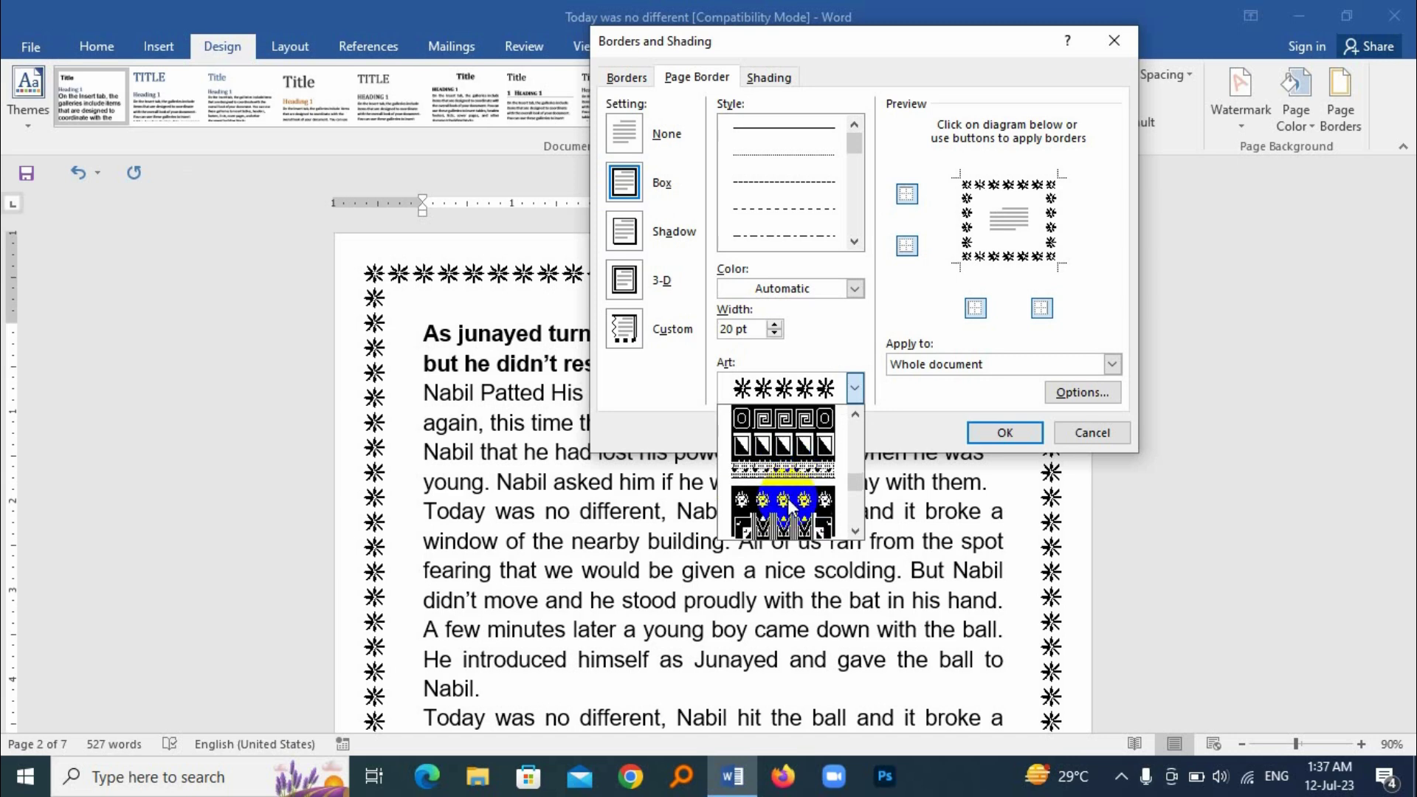
pyautogui.scroll(-2, 789, 508)
pyautogui.scroll(-4, 789, 508)
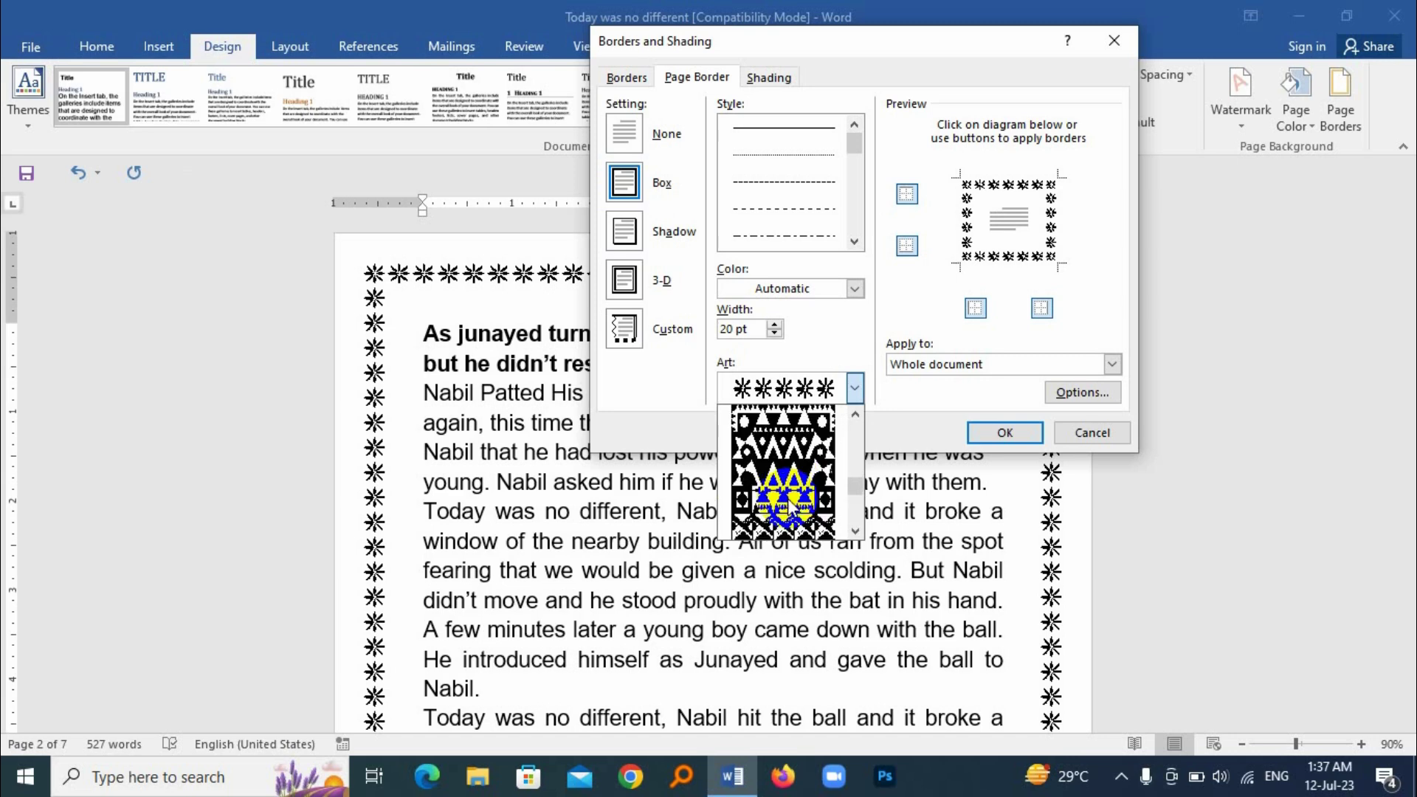
pyautogui.scroll(-4, 809, 475)
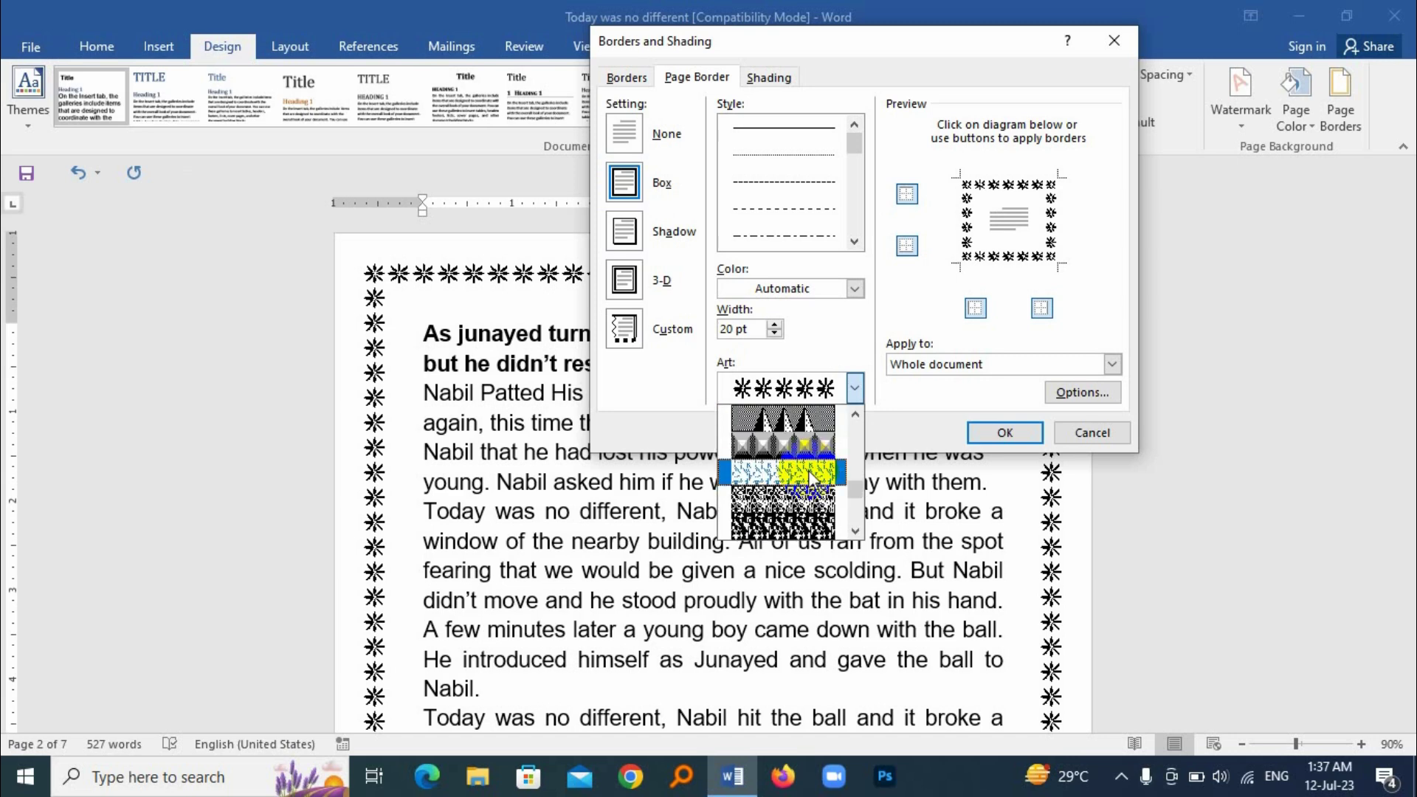
pyautogui.scroll(-5, 807, 484)
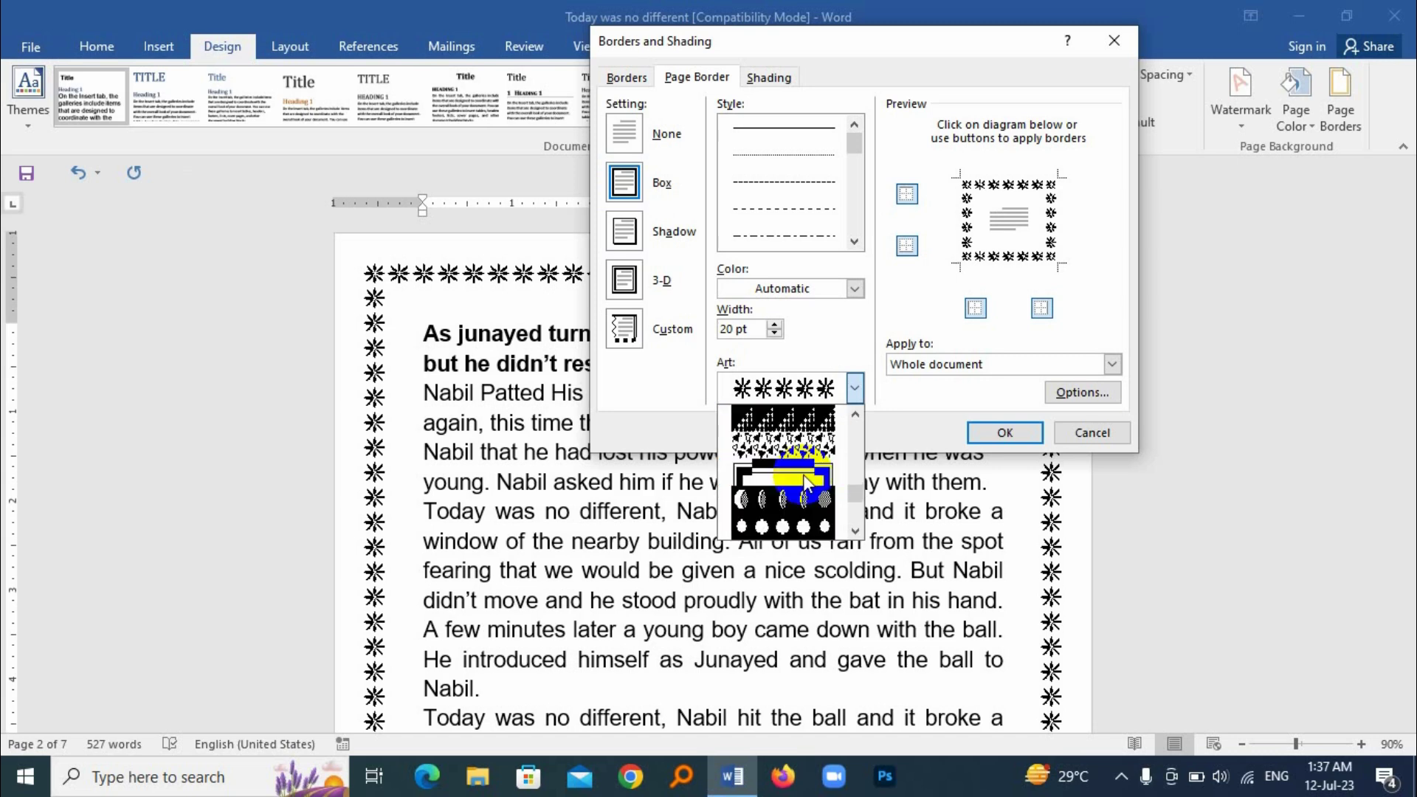
pyautogui.click(796, 527)
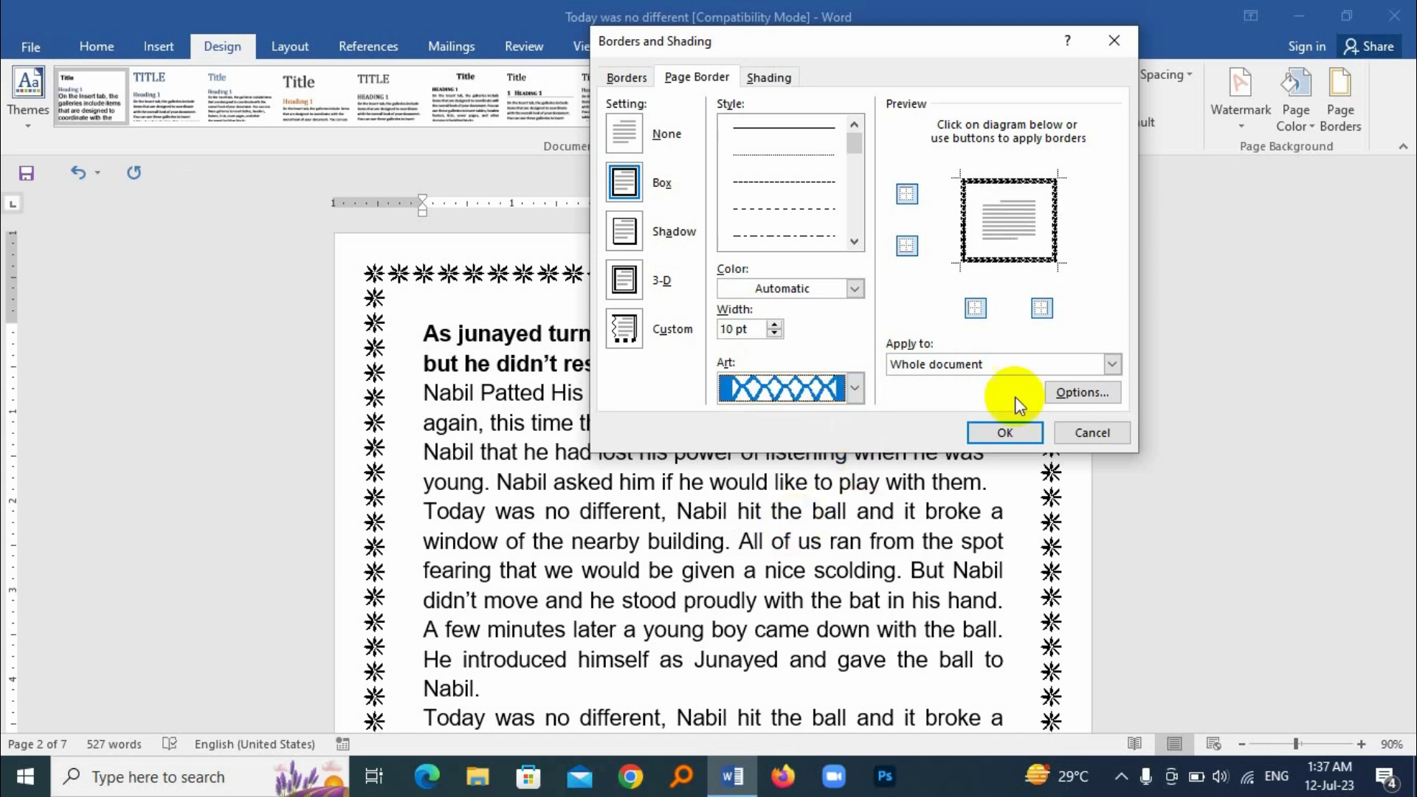
pyautogui.click(1004, 432)
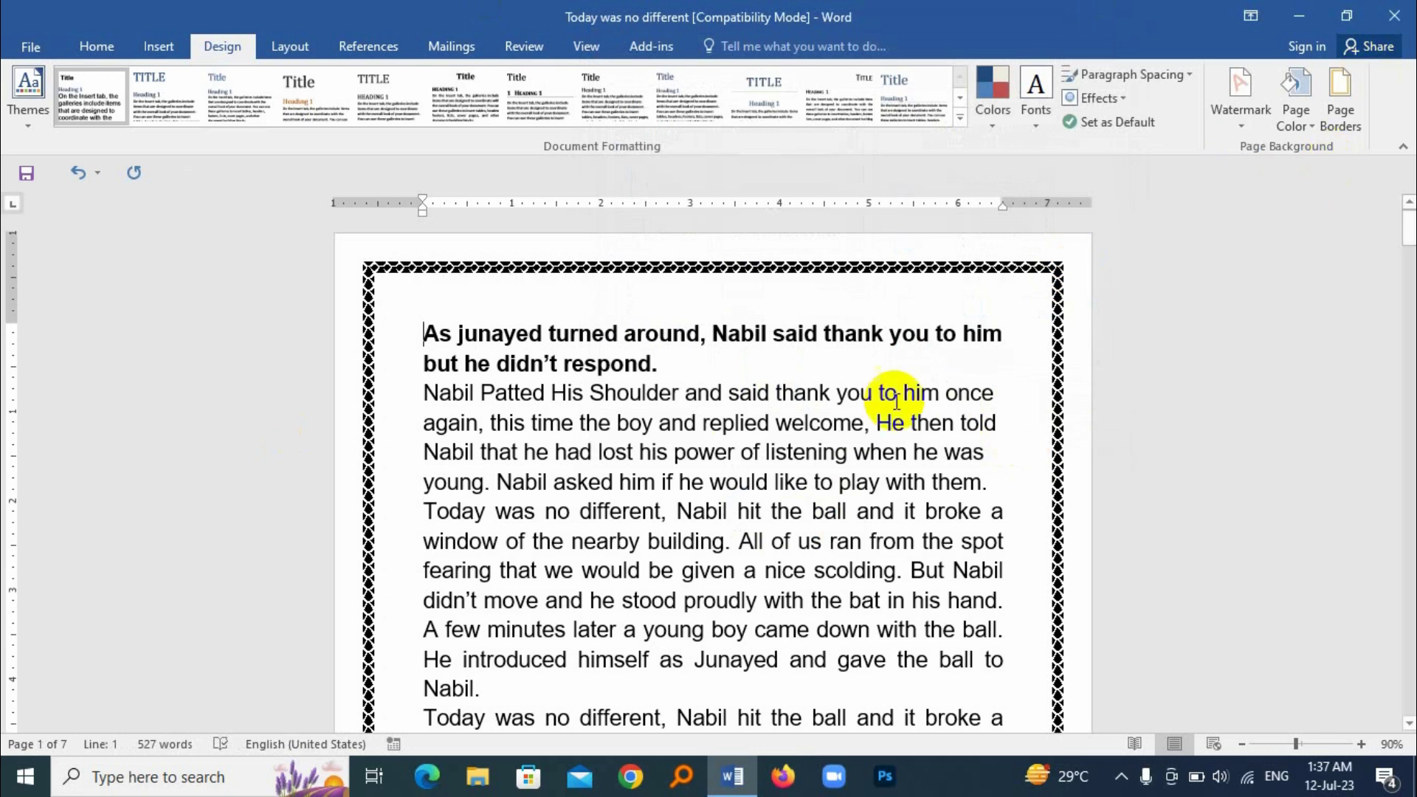
# - Change the colour of the lattice page border to gold
pyautogui.click(1350, 103)
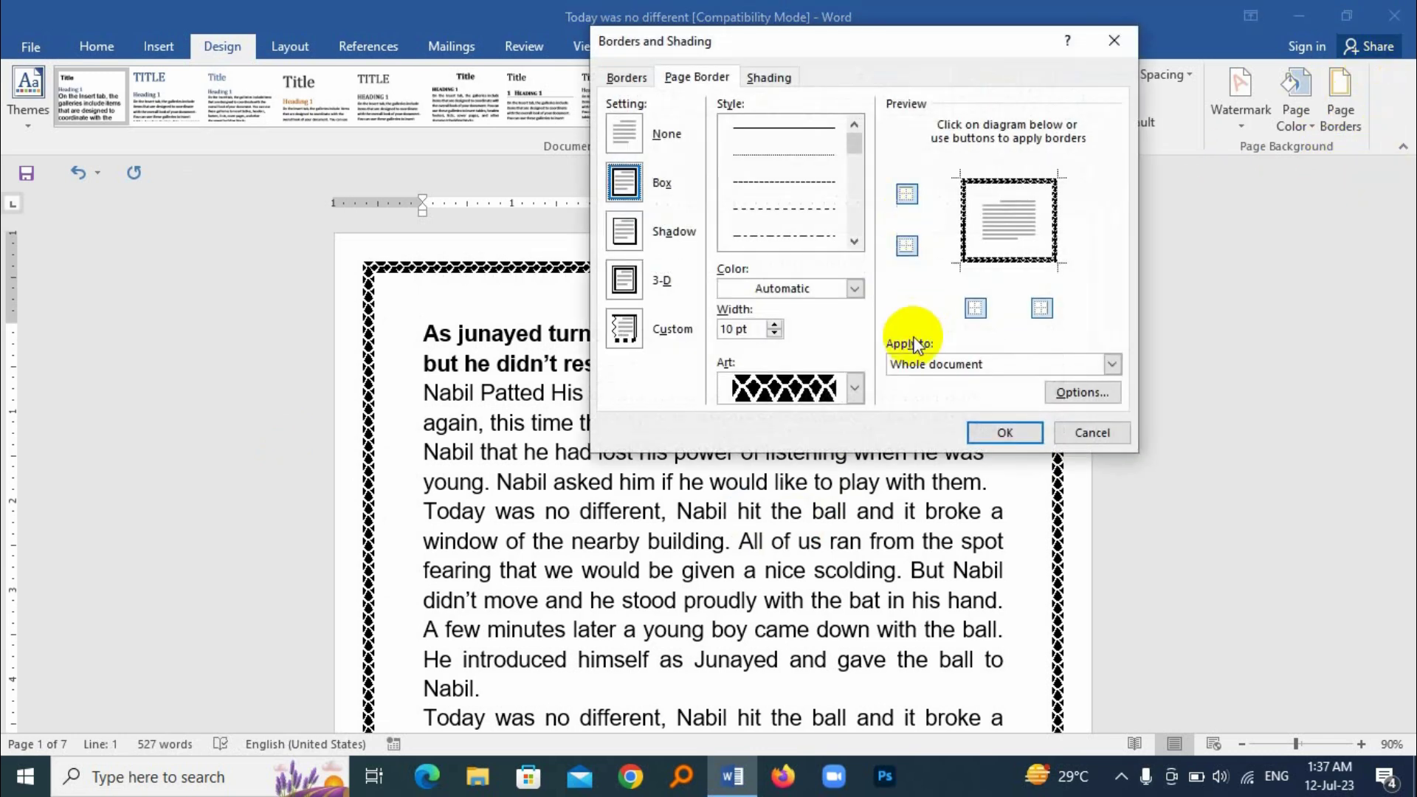
pyautogui.click(856, 289)
pyautogui.click(764, 475)
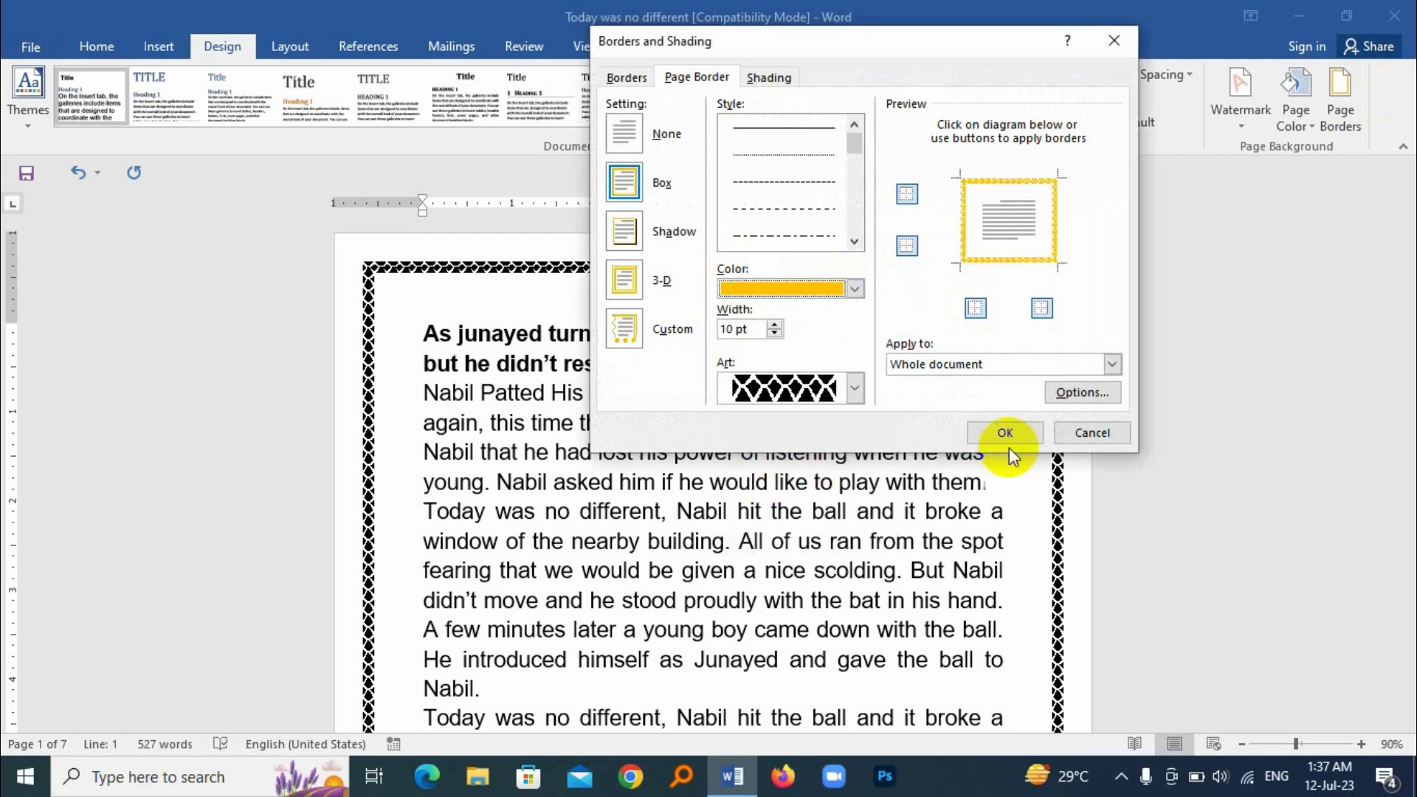
pyautogui.click(1005, 433)
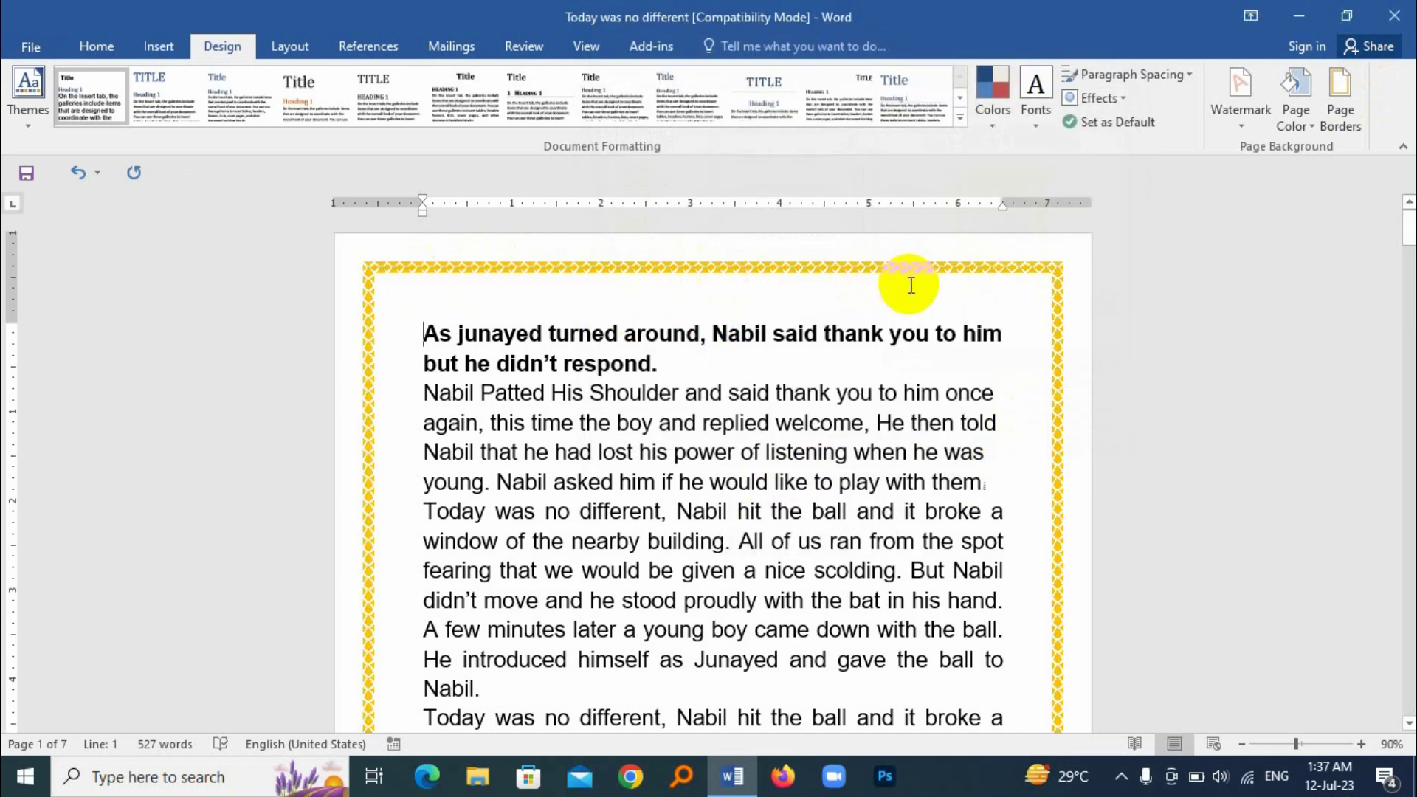
# - Set the gold lattice border's width to 31 pt and check it in the print preview
pyautogui.click(1338, 99)
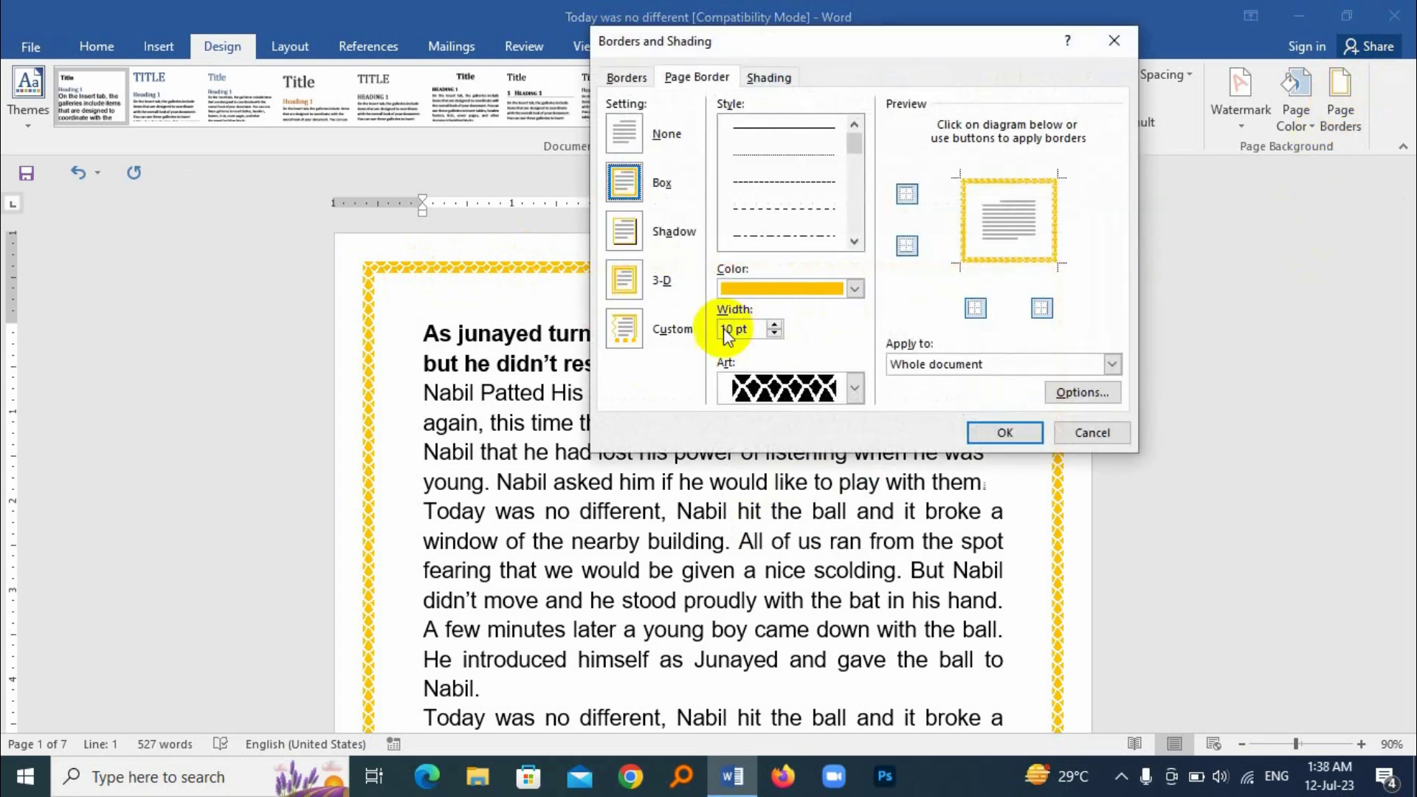
pyautogui.click(774, 324)
pyautogui.click(774, 324)
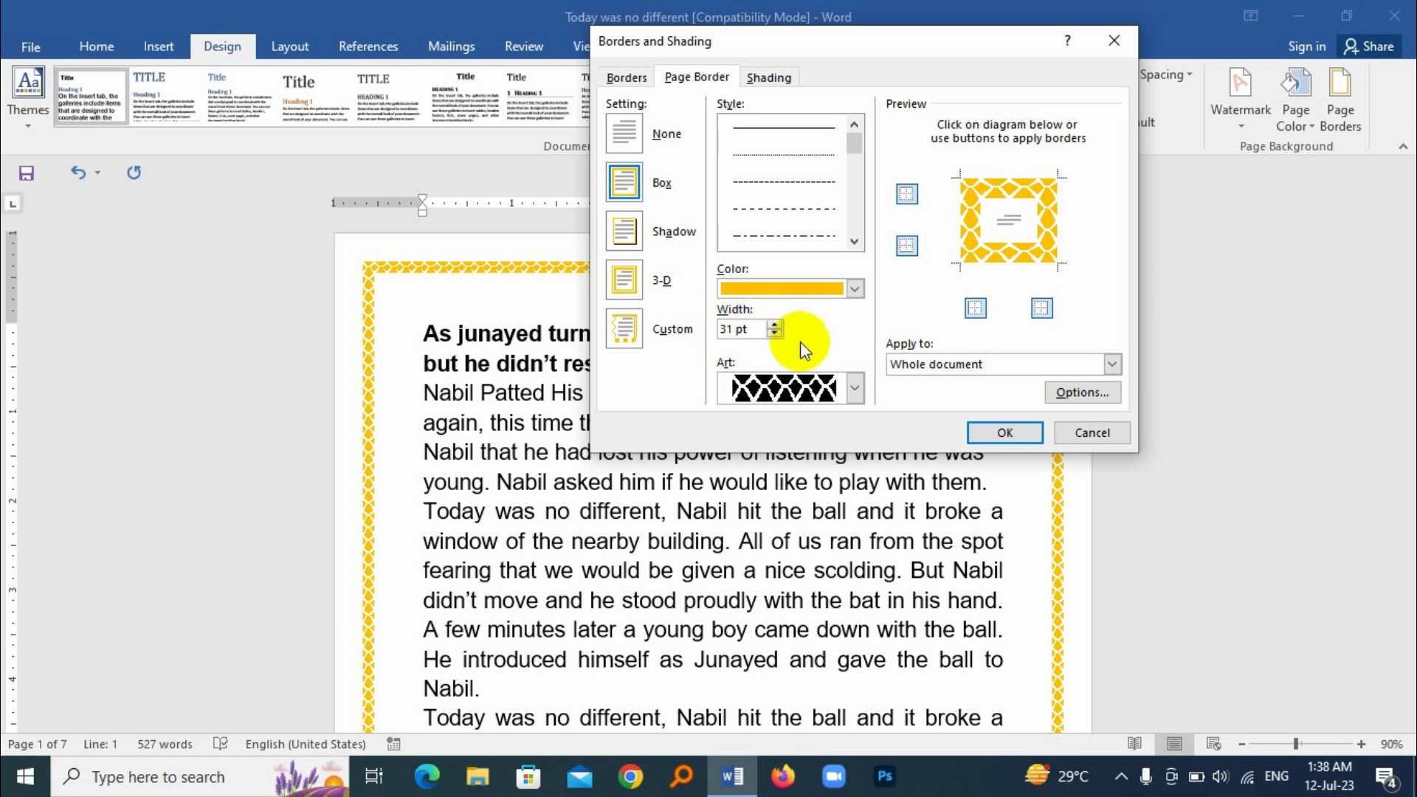
pyautogui.click(1014, 432)
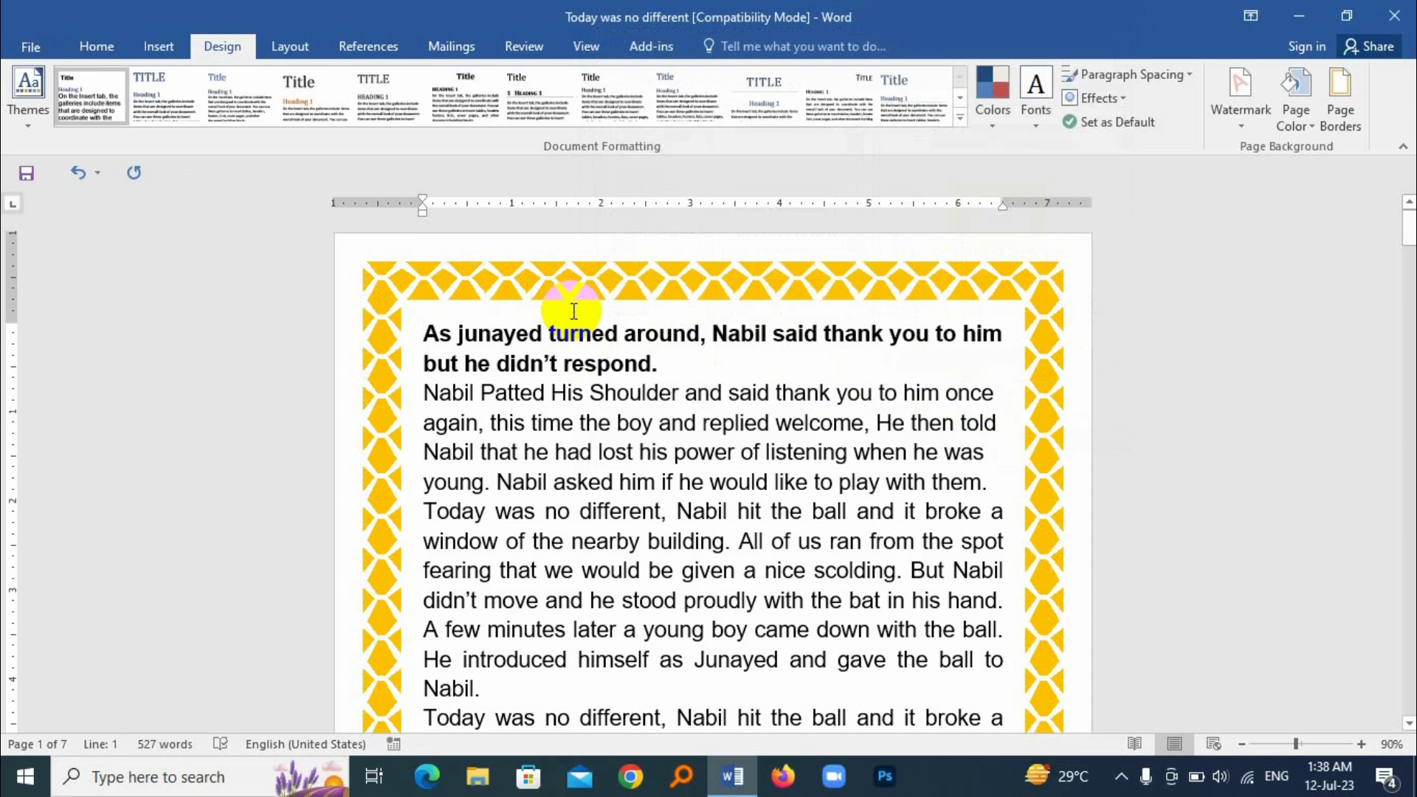
pyautogui.hotkey('ctrl', 'p')
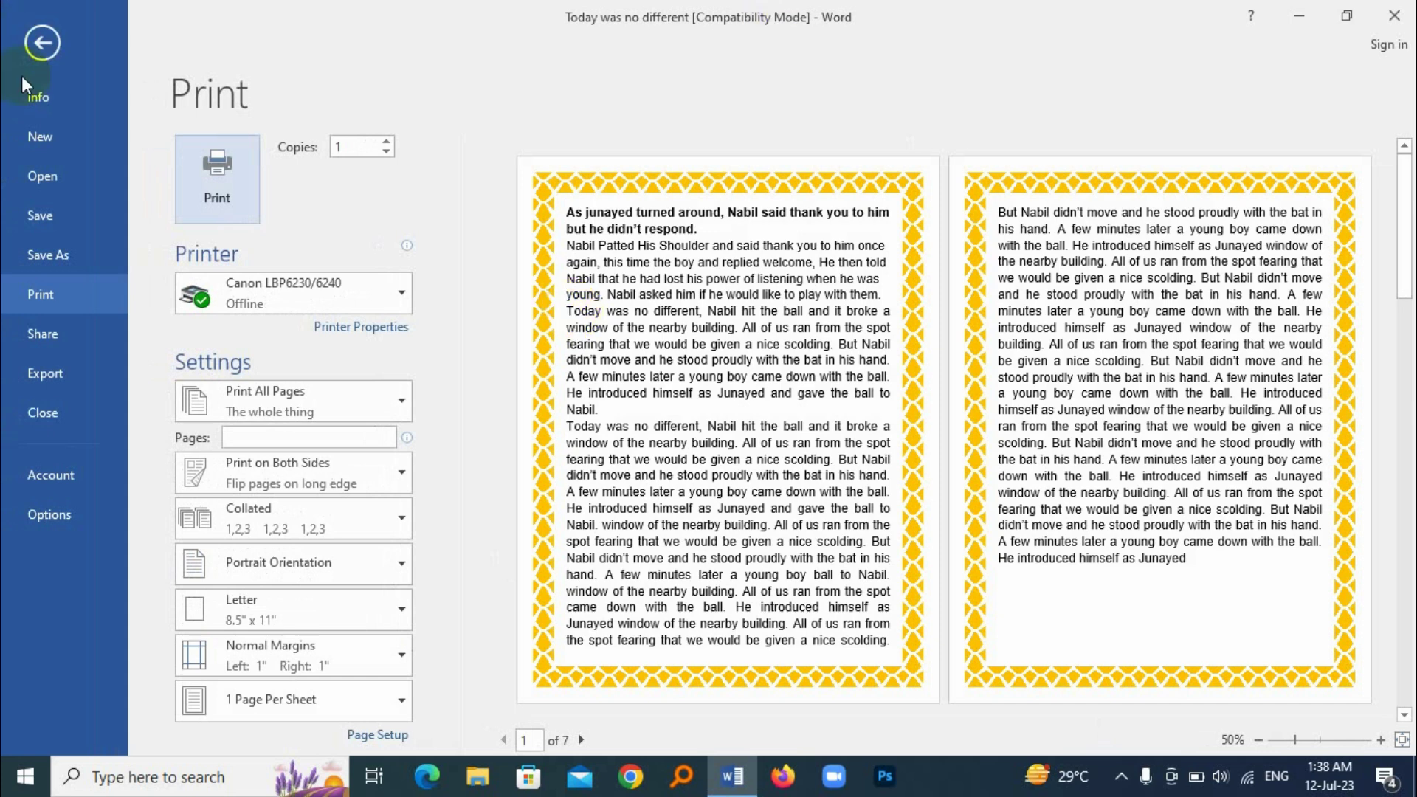
pyautogui.click(37, 44)
# - Reduce the gold lattice border's width to 16 pt
pyautogui.click(1333, 112)
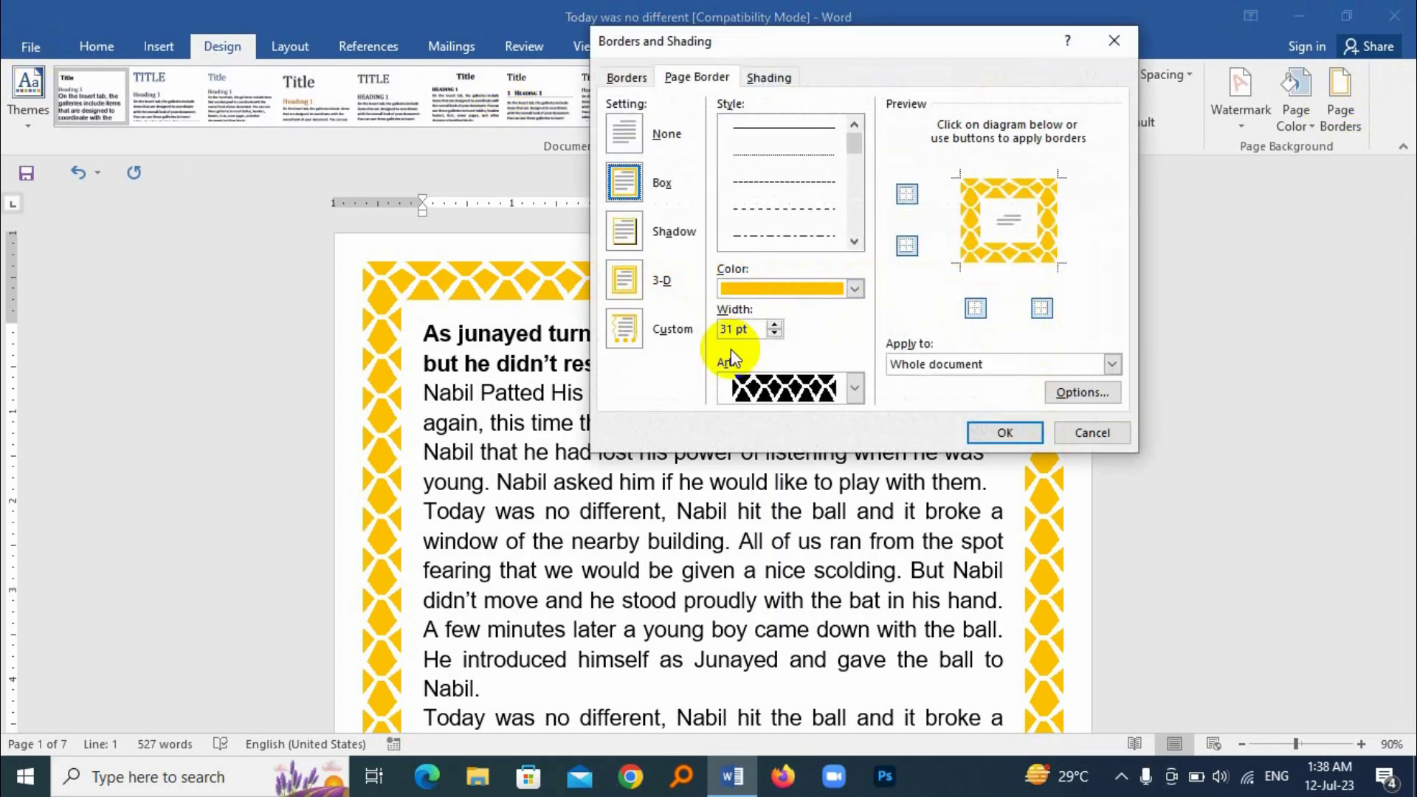
pyautogui.click(774, 334)
pyautogui.click(775, 334)
pyautogui.click(775, 333)
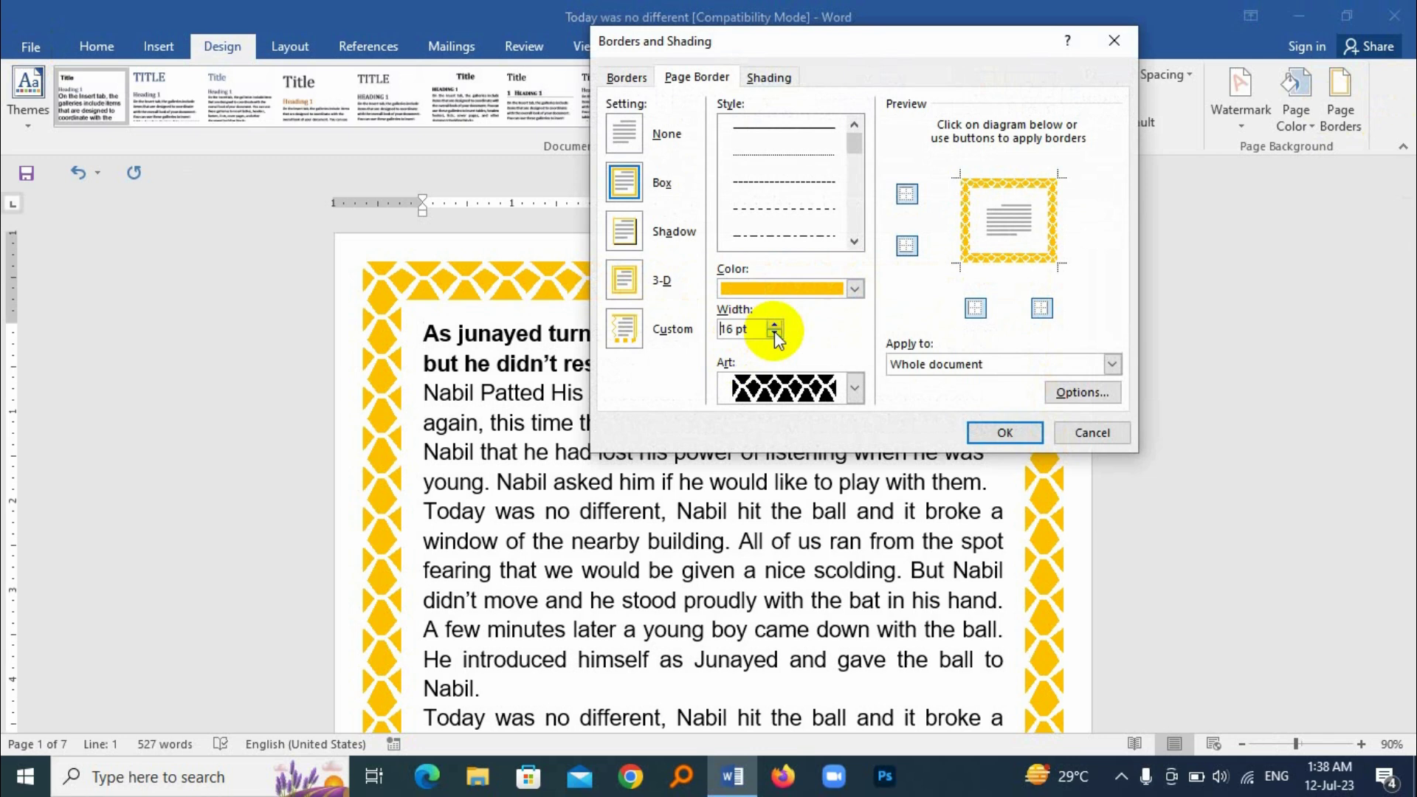
pyautogui.click(1011, 432)
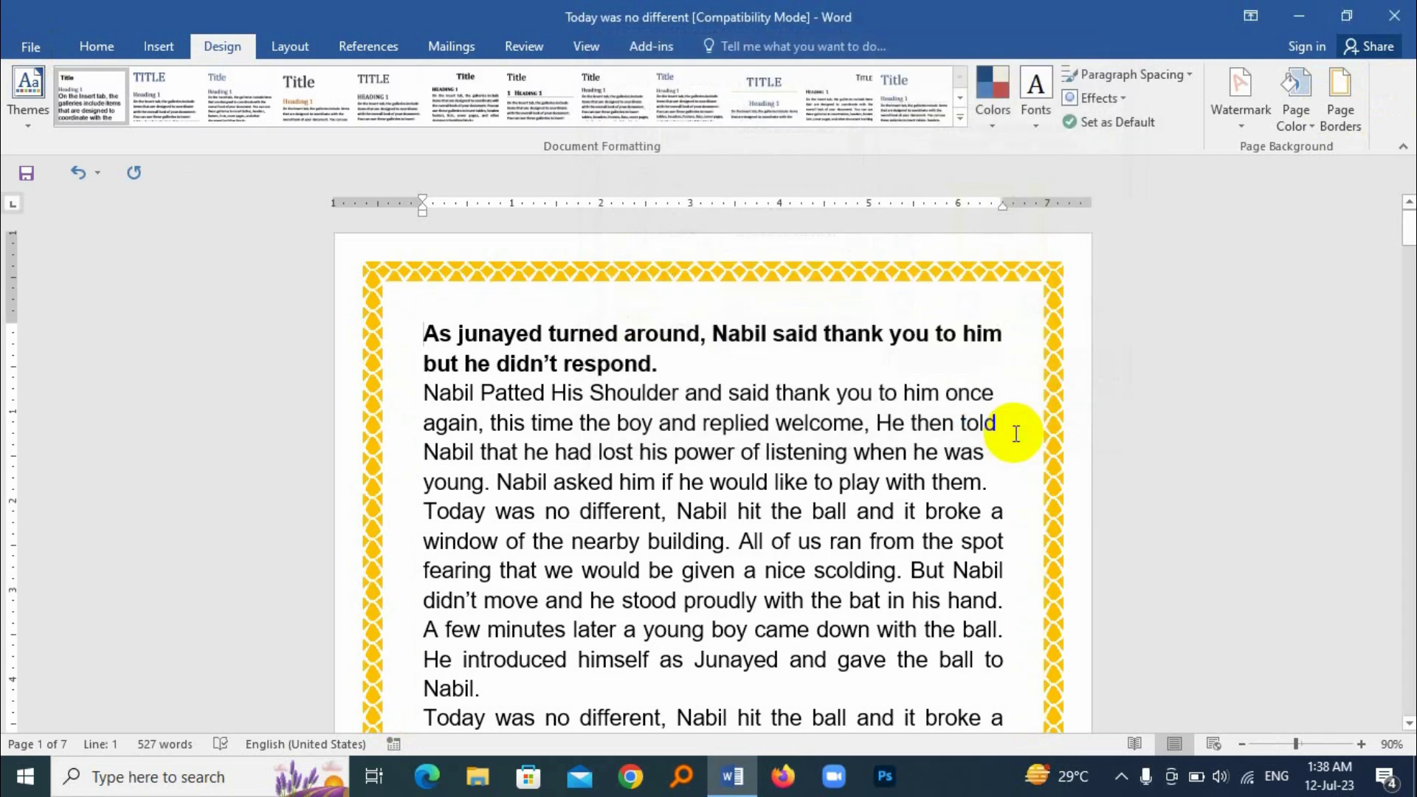
# - Replace the lattice page border with the checkerboard Art border at 10 pt for the whole document
pyautogui.click(1341, 109)
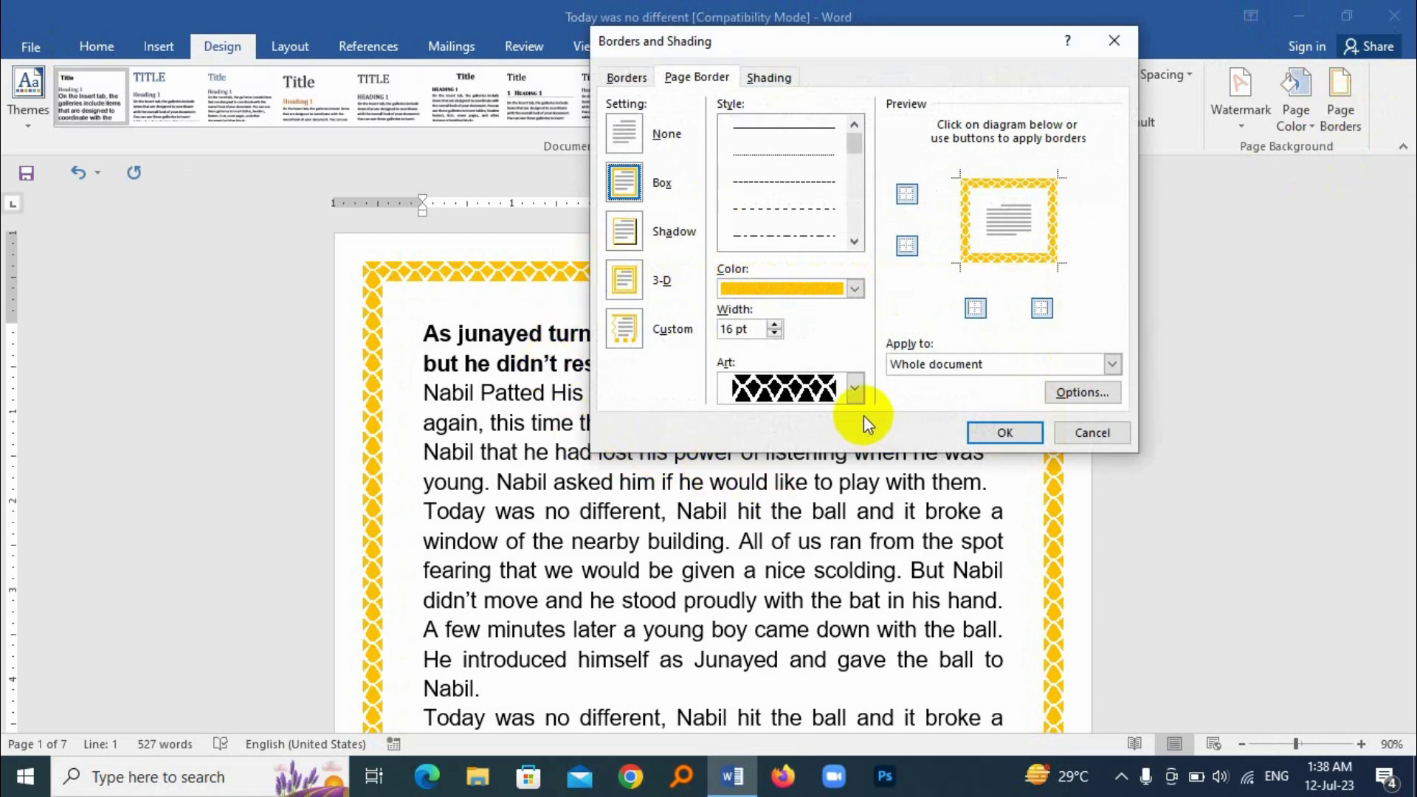
pyautogui.click(855, 387)
pyautogui.scroll(-3, 806, 488)
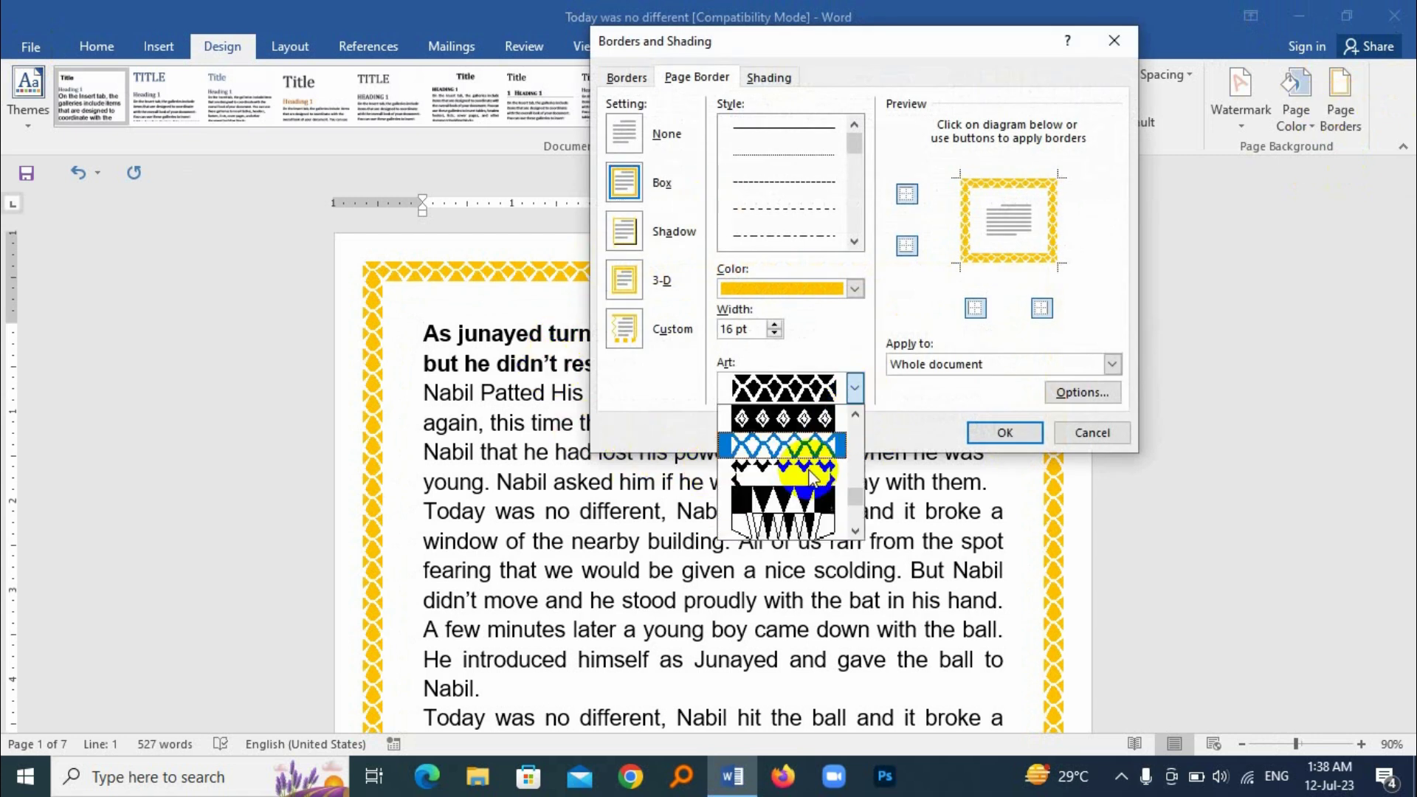
pyautogui.scroll(-5, 806, 488)
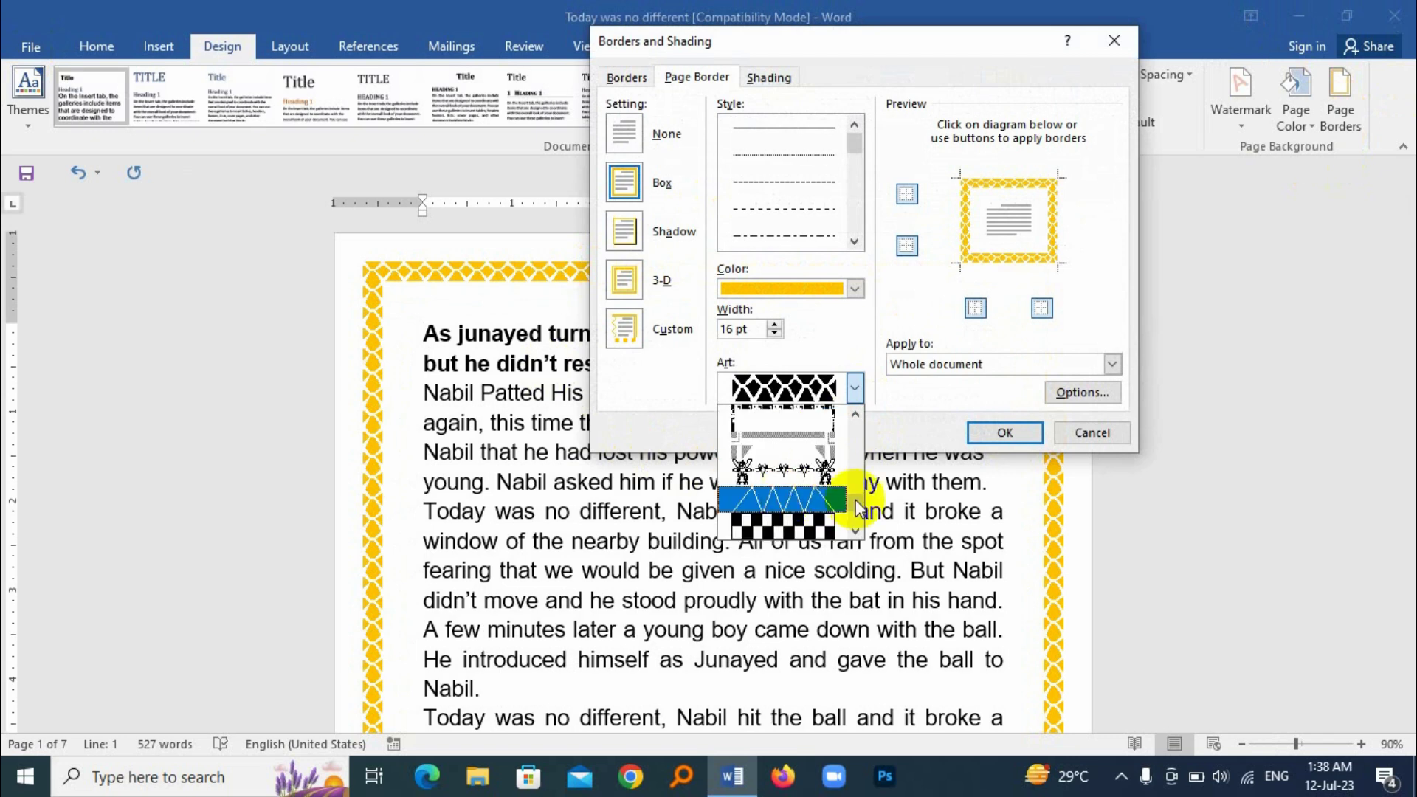
pyautogui.click(810, 522)
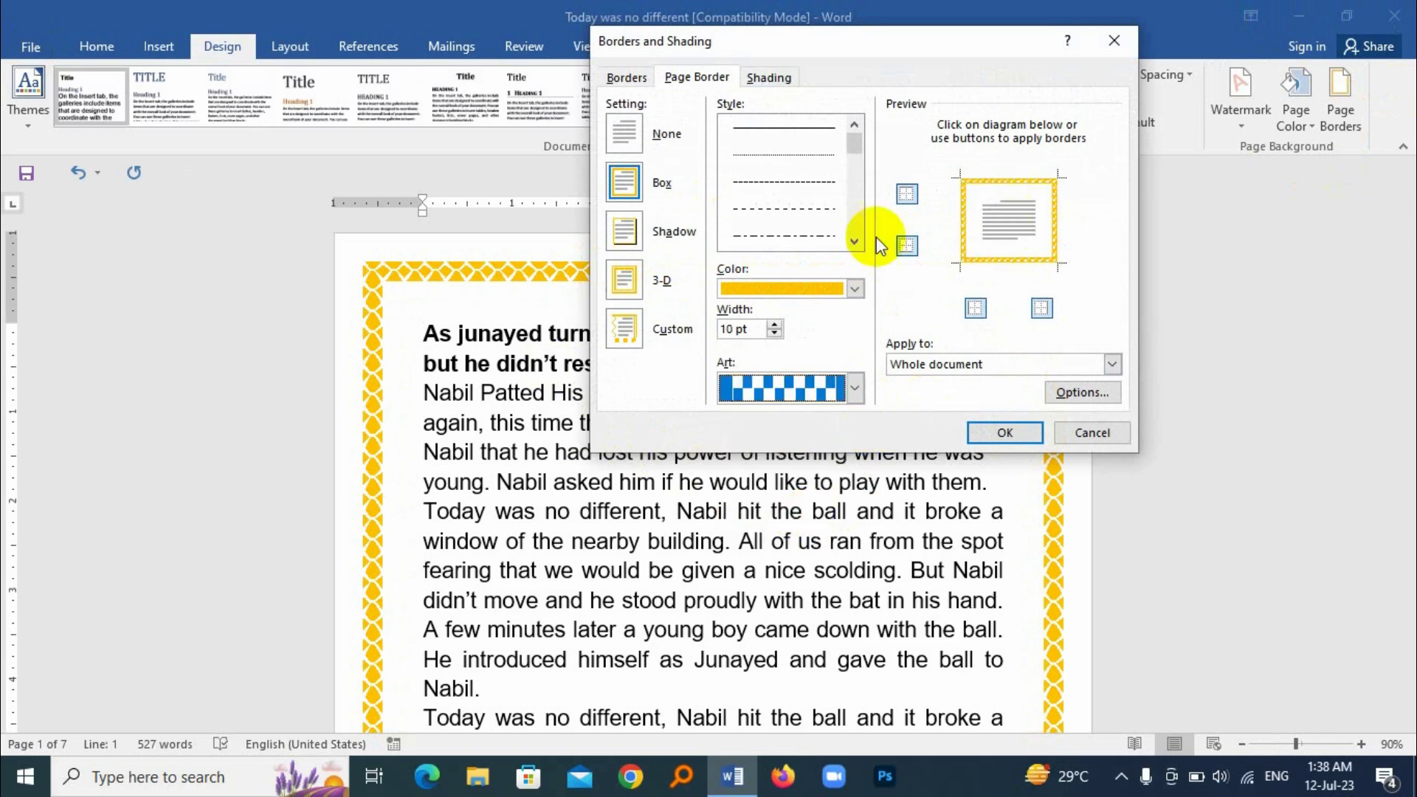
pyautogui.click(1005, 433)
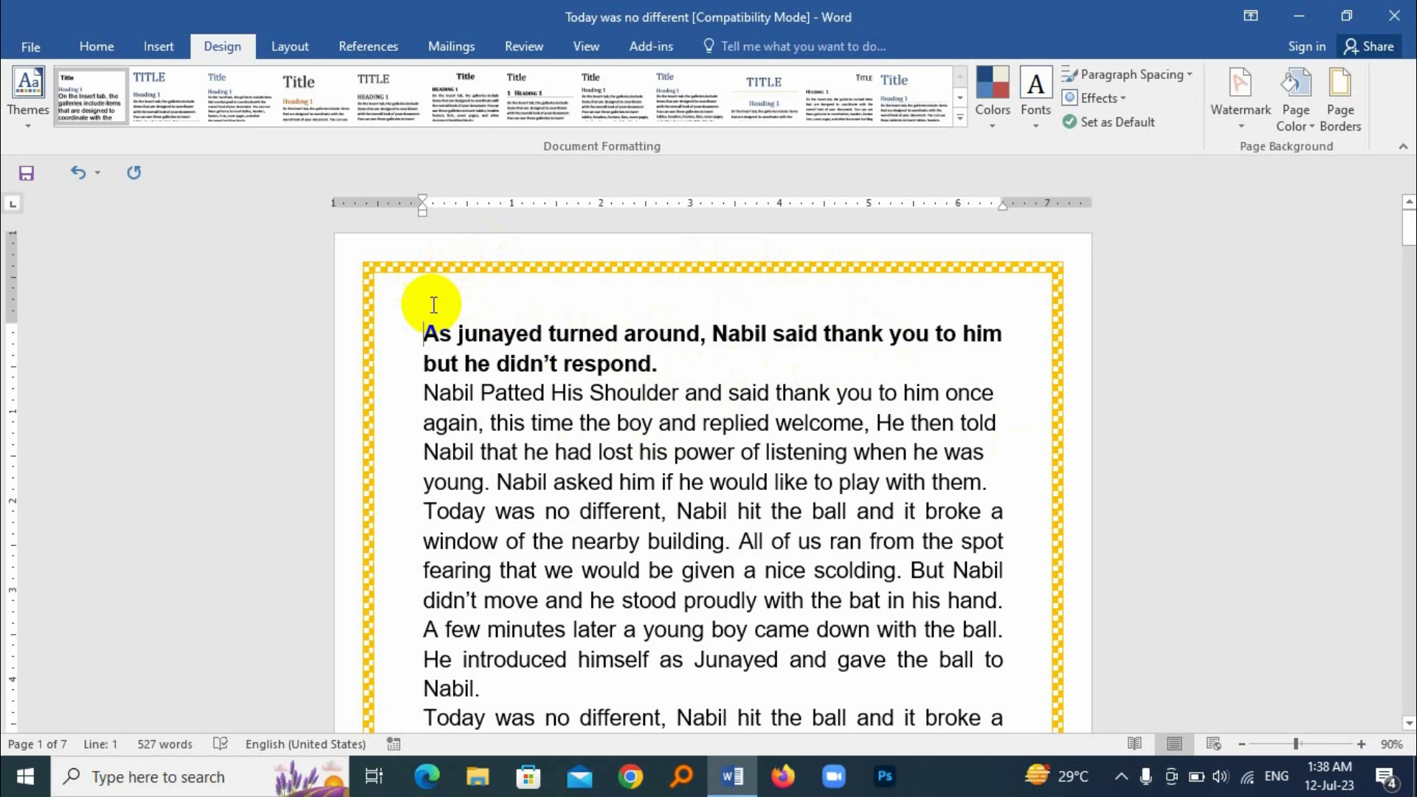
# - Set the checkerboard border's margins to be measured from Text and check its position on the first two pages
pyautogui.click(1341, 104)
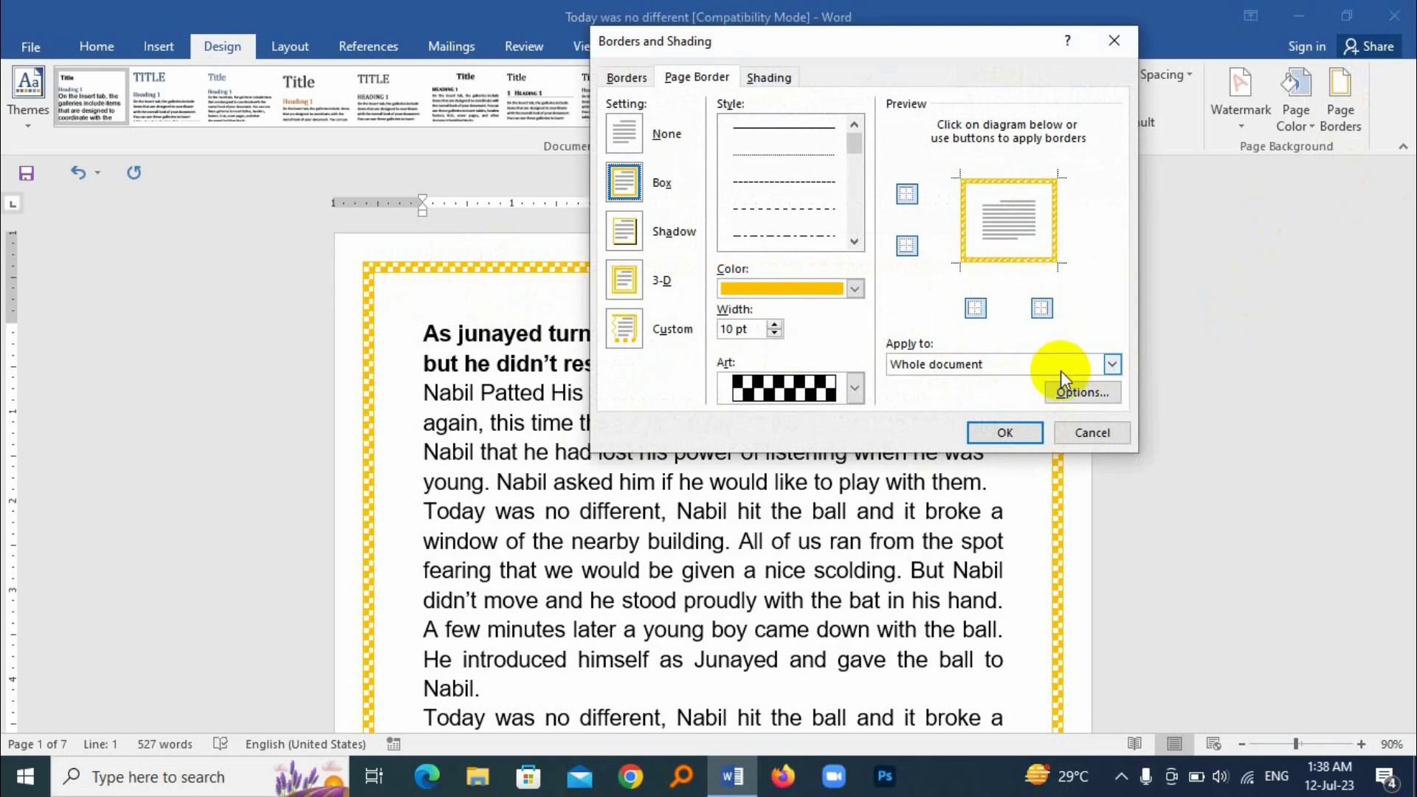
pyautogui.click(1086, 391)
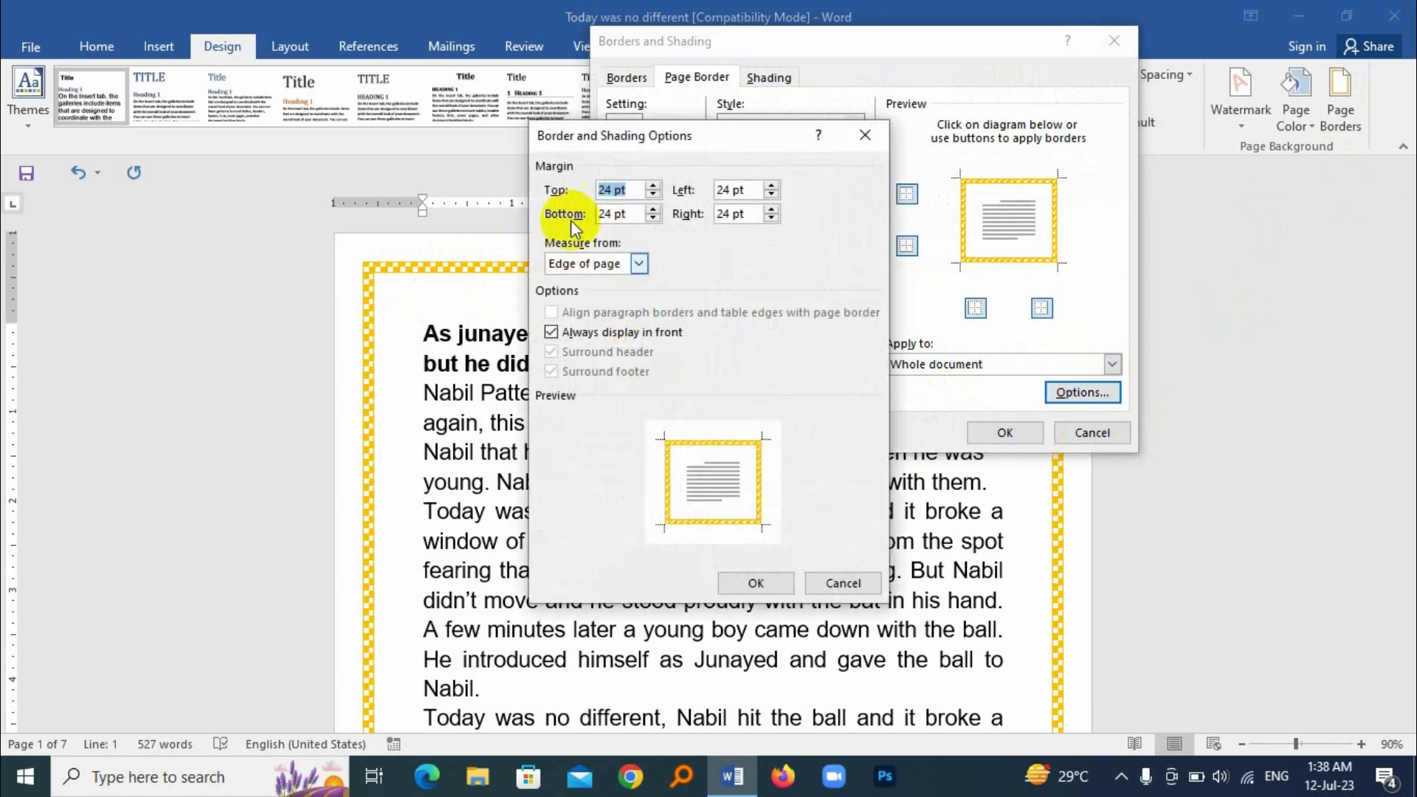
pyautogui.click(638, 265)
pyautogui.click(568, 282)
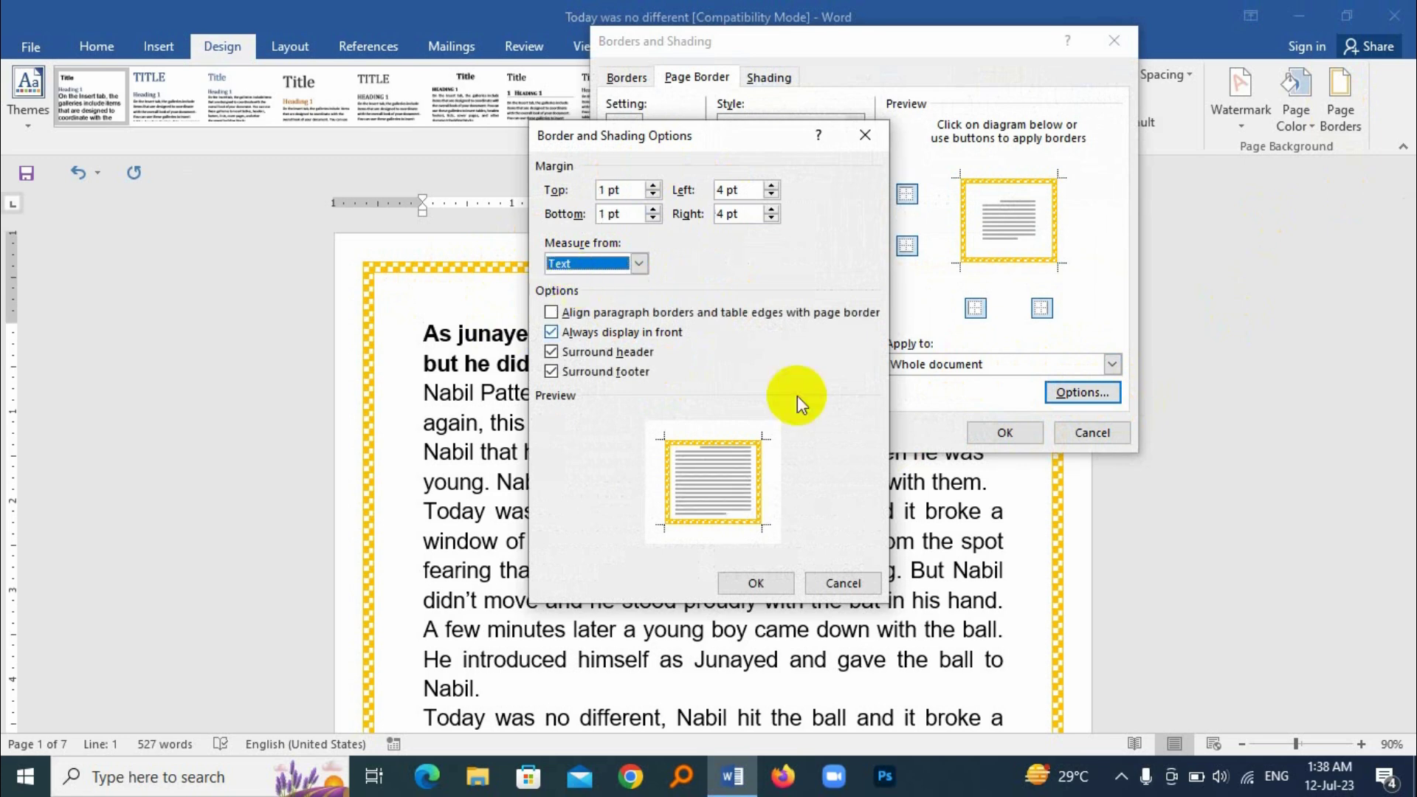
pyautogui.click(756, 583)
pyautogui.click(1004, 430)
pyautogui.scroll(-8, 873, 500)
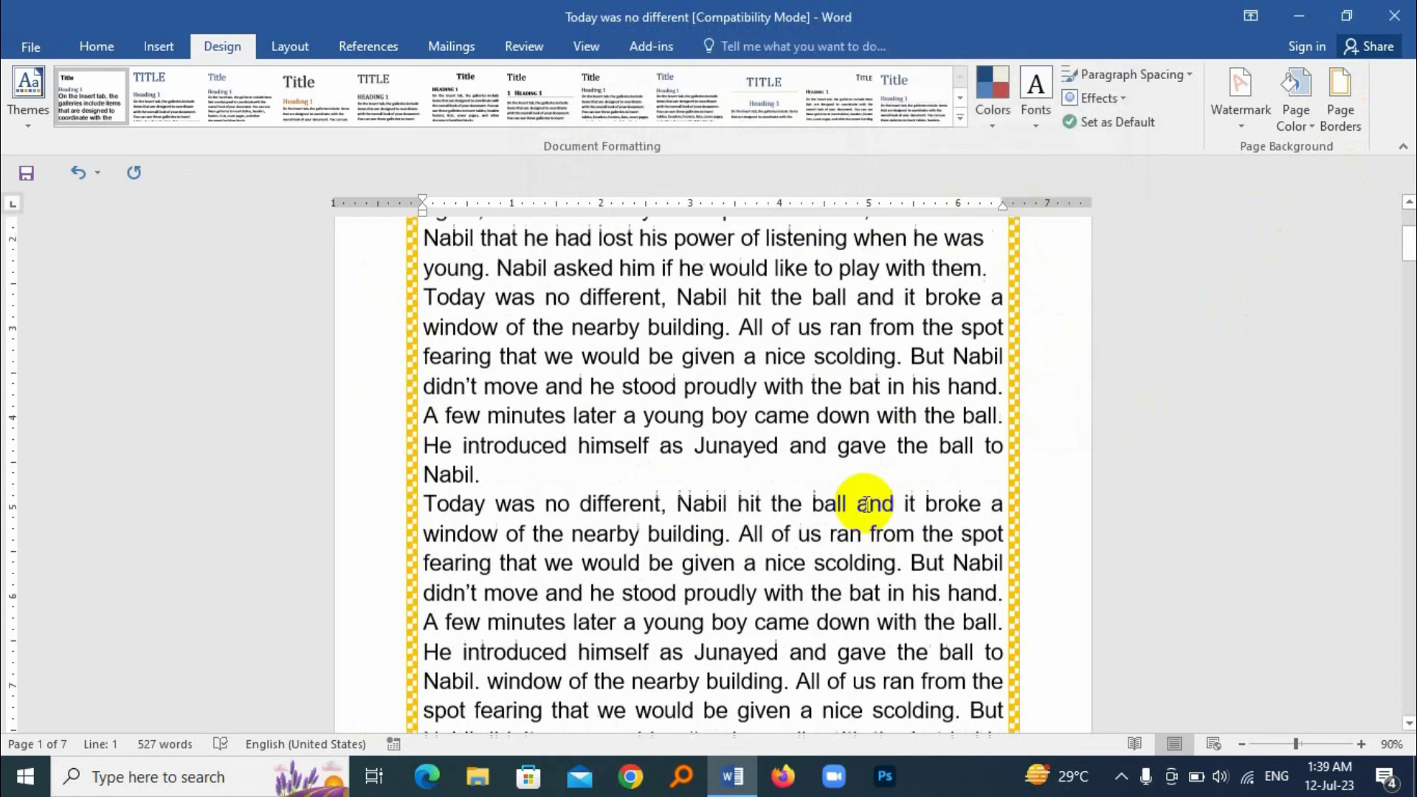
pyautogui.scroll(-2, 868, 499)
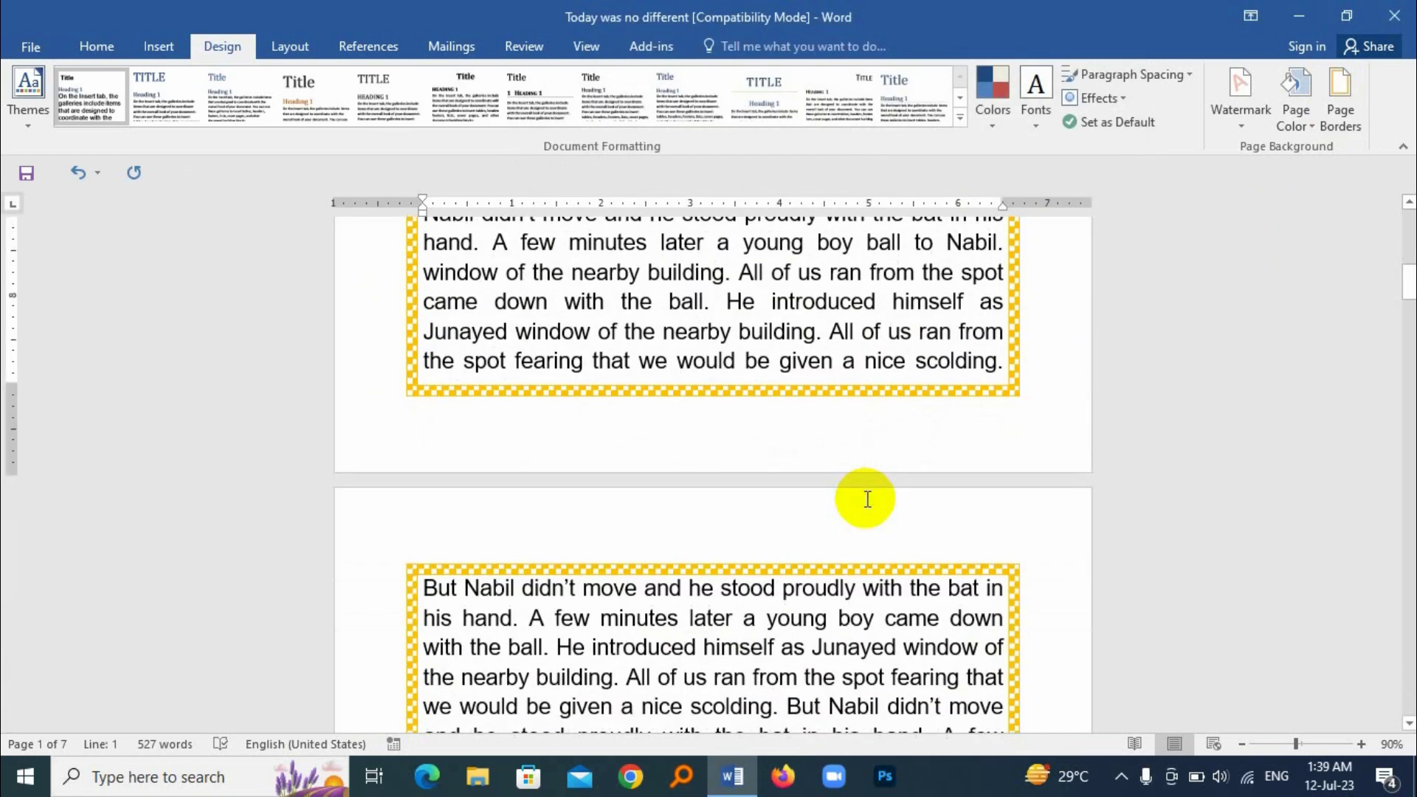
pyautogui.scroll(10, 867, 498)
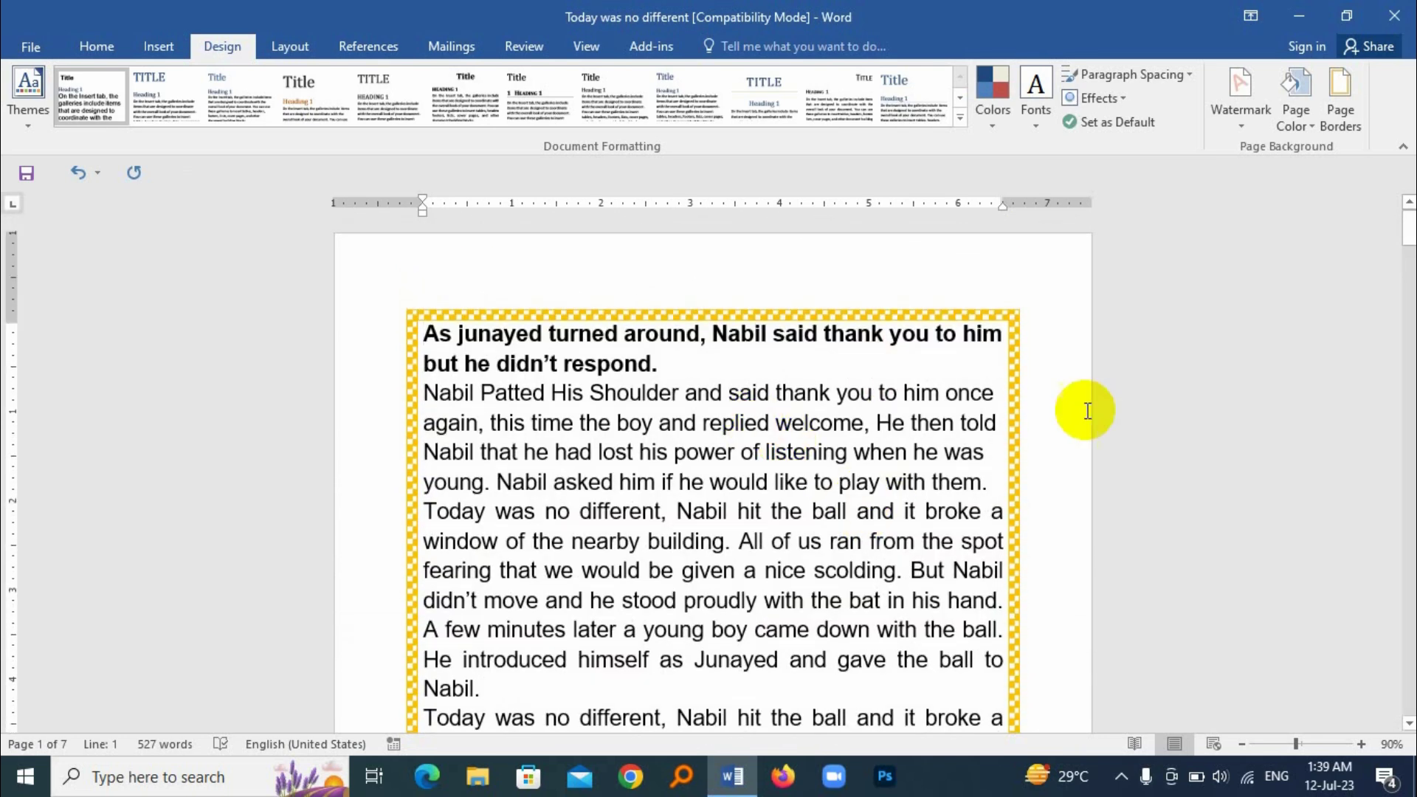
# - Set the checkerboard page border's margins to be measured from Edge of page
pyautogui.click(1357, 92)
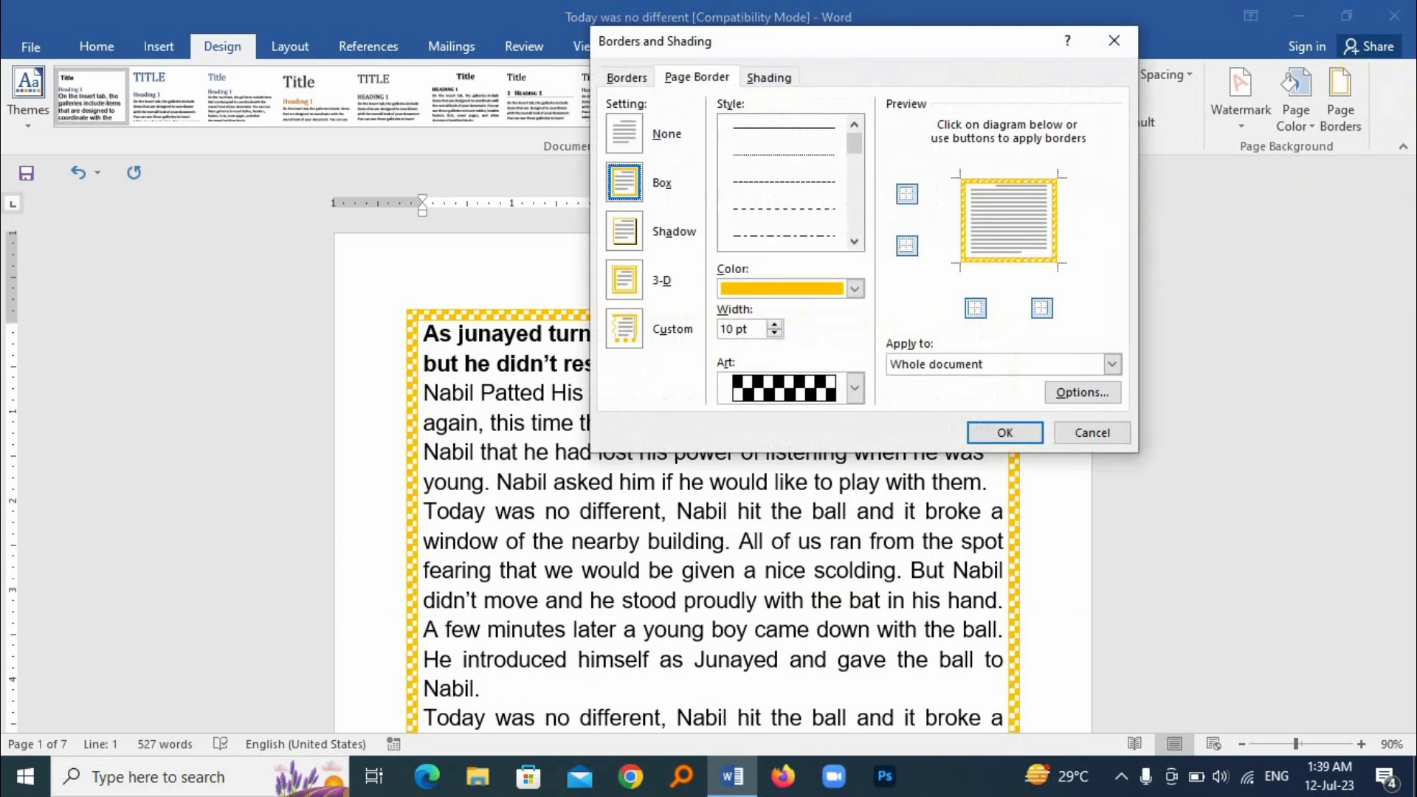
pyautogui.click(1082, 392)
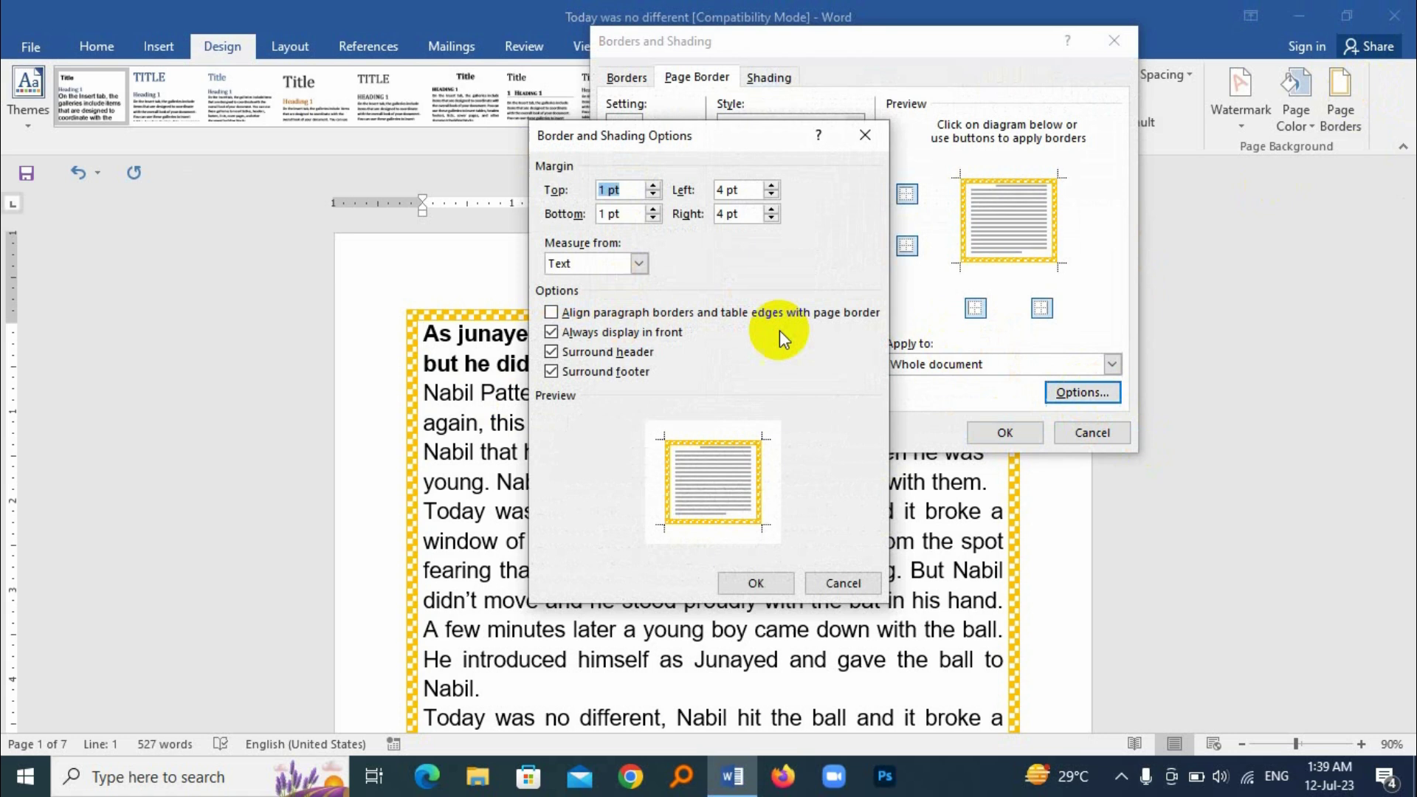
pyautogui.click(638, 264)
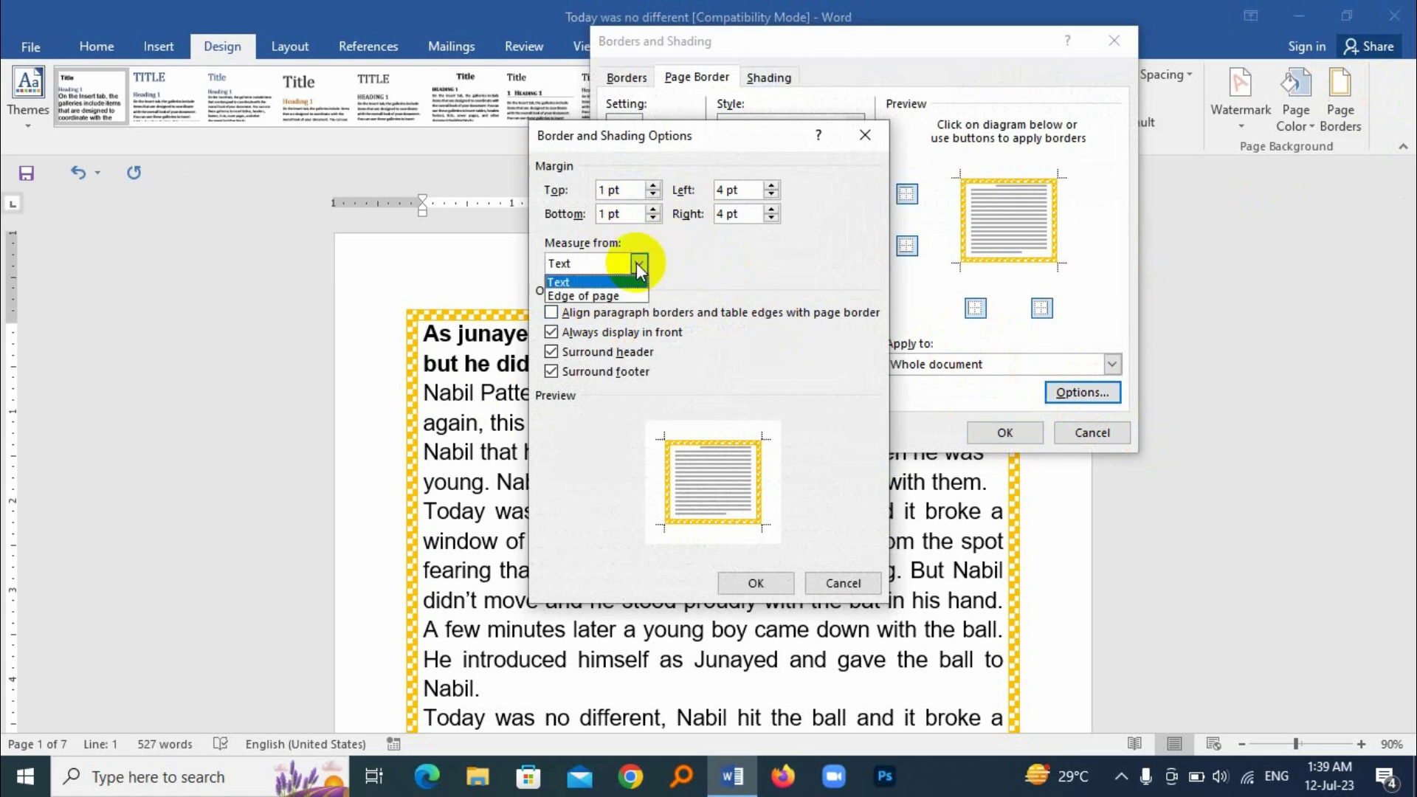
pyautogui.click(599, 296)
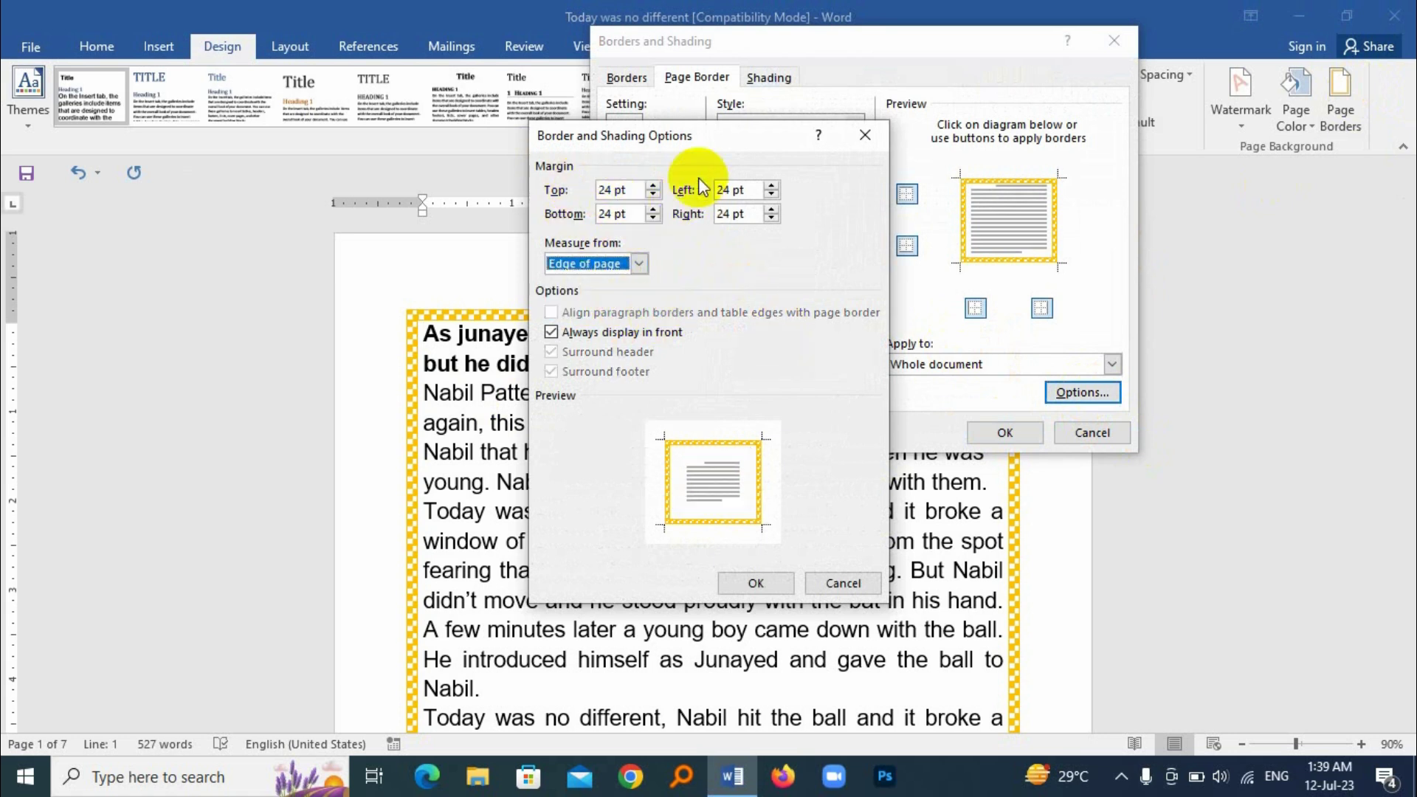
pyautogui.click(755, 582)
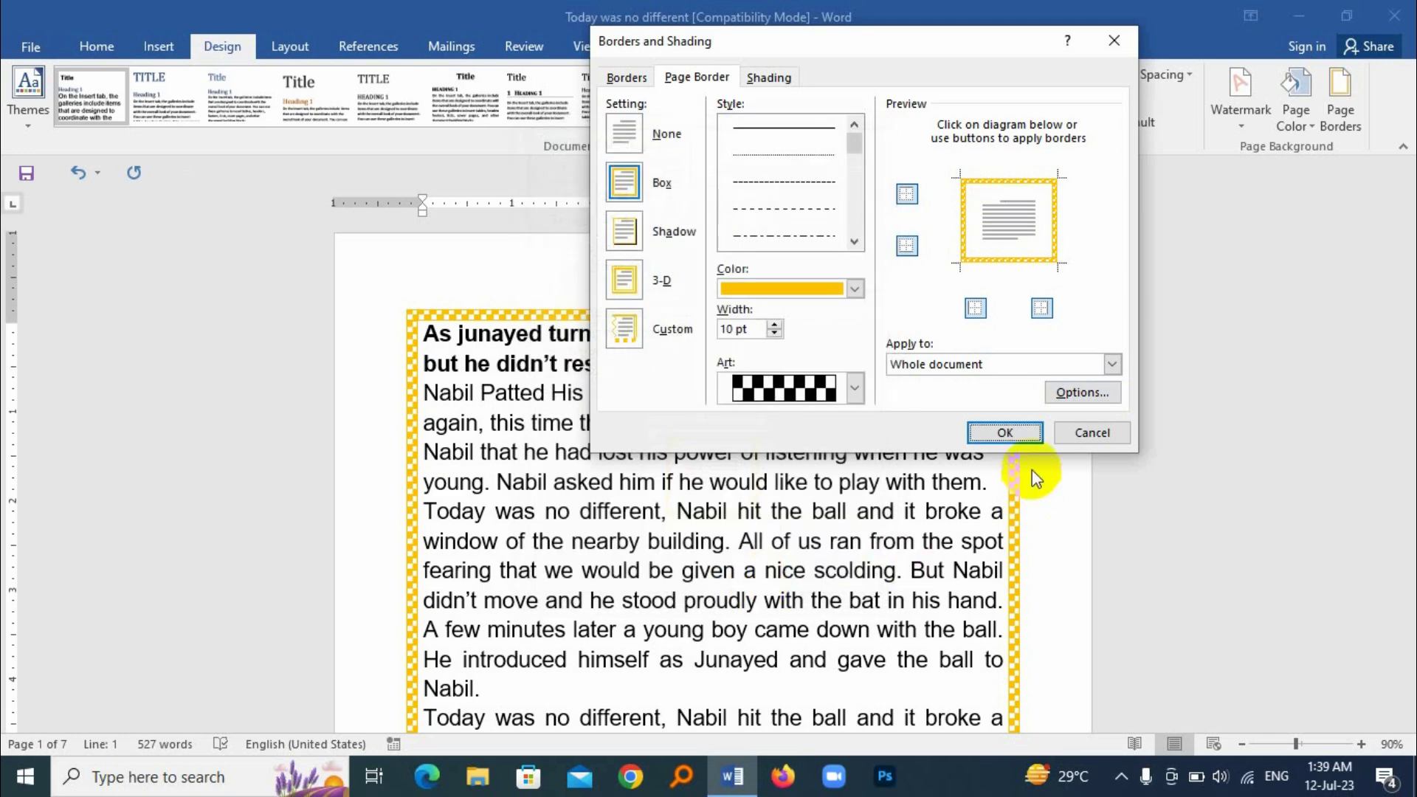
pyautogui.click(1010, 435)
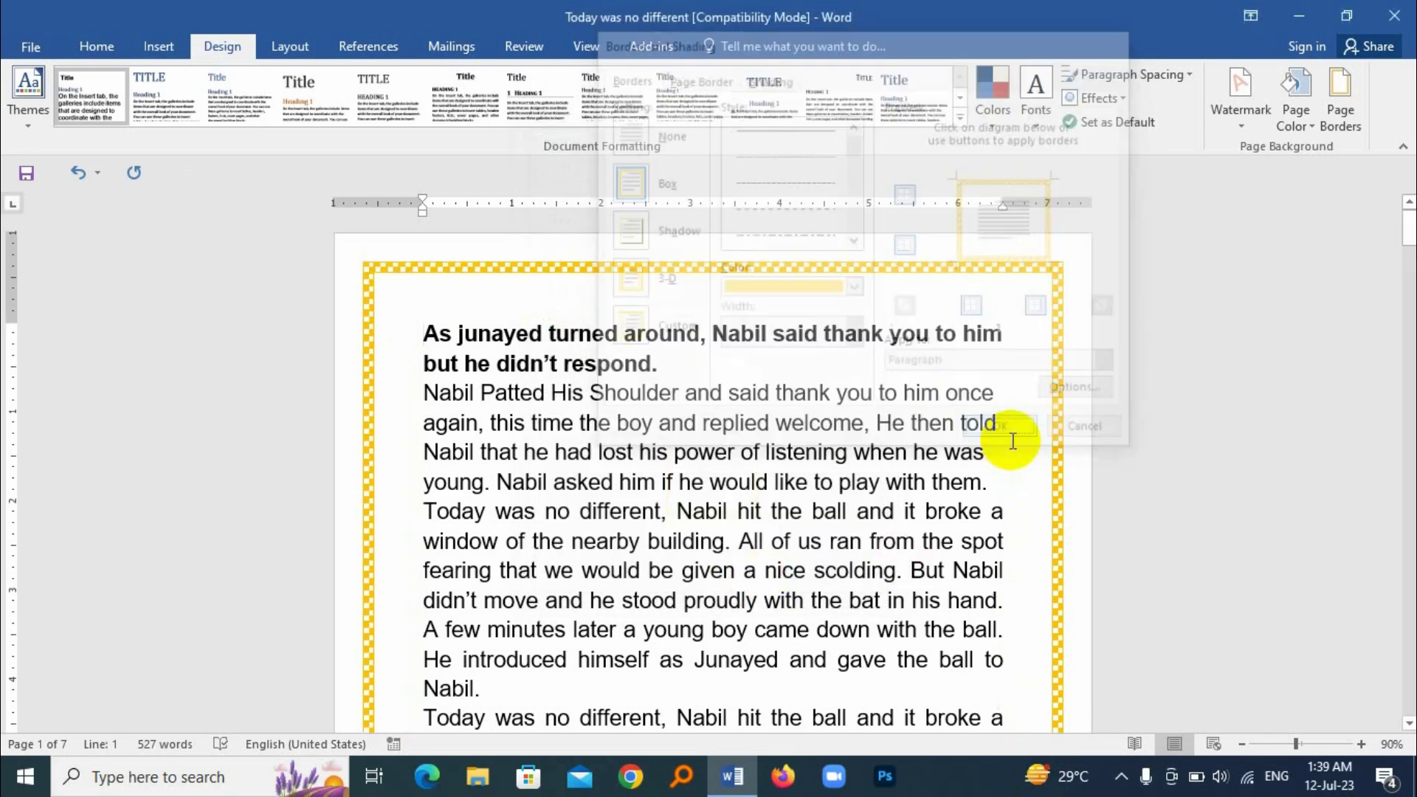
# - Apply the checkerboard page border to This section - First page only and check the first two pages
pyautogui.click(1320, 128)
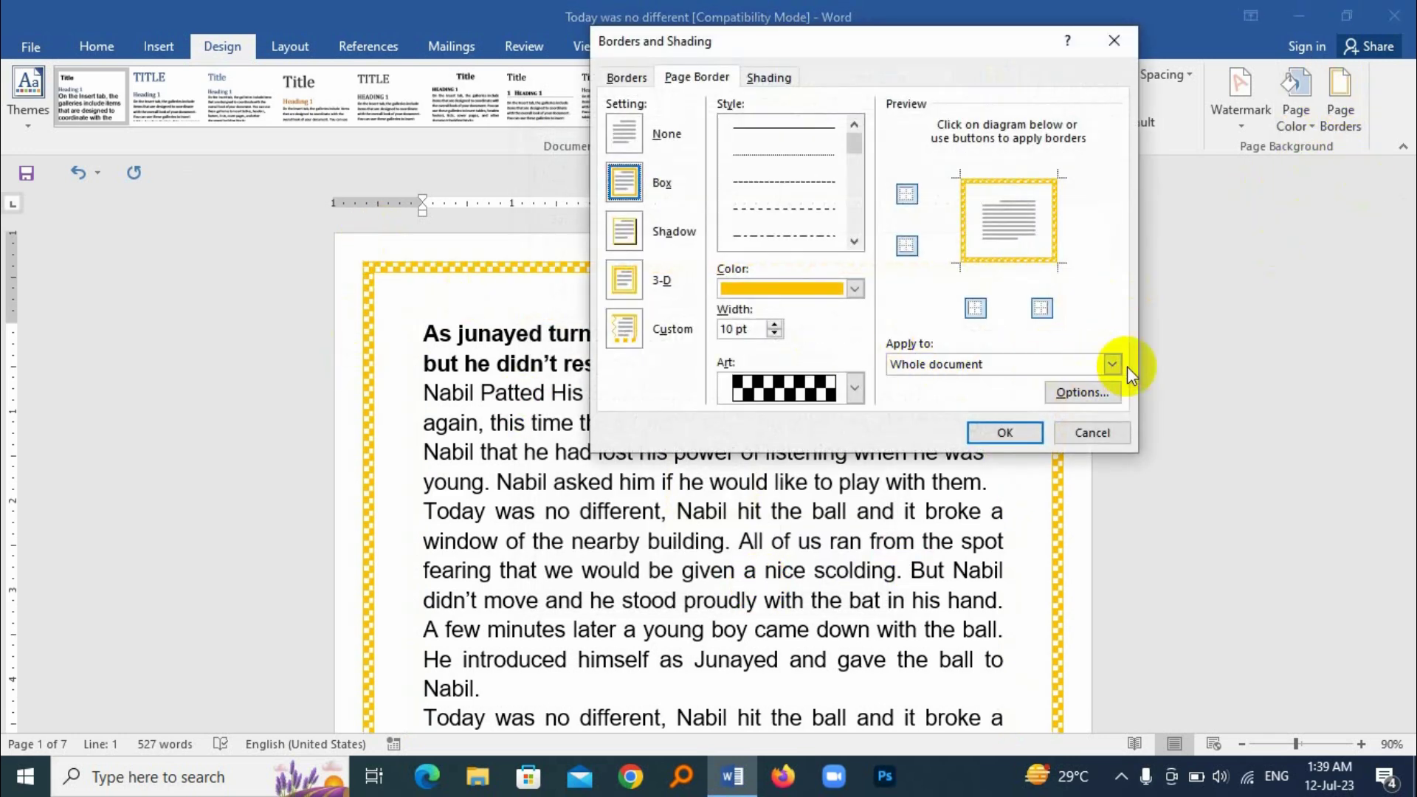
pyautogui.click(1112, 364)
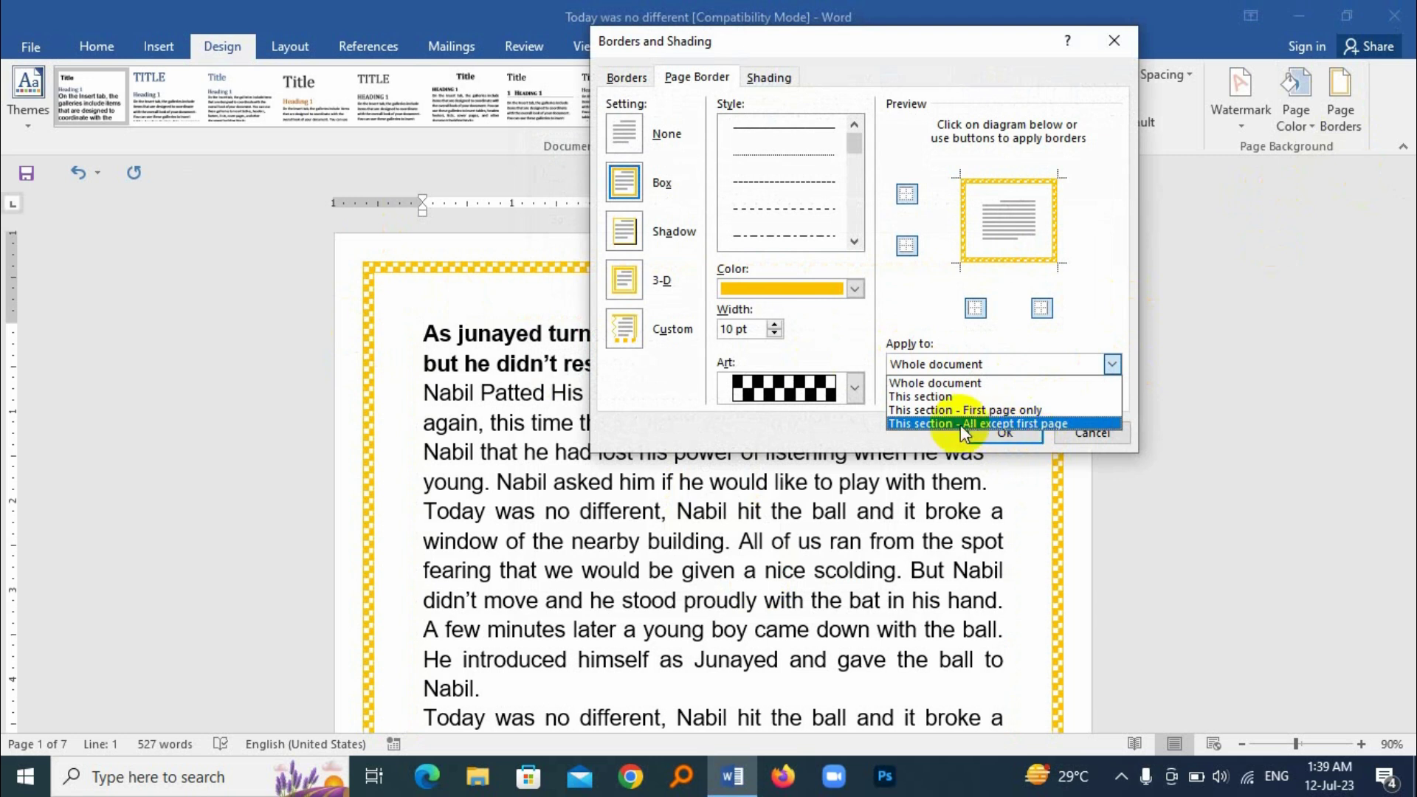
pyautogui.click(1090, 409)
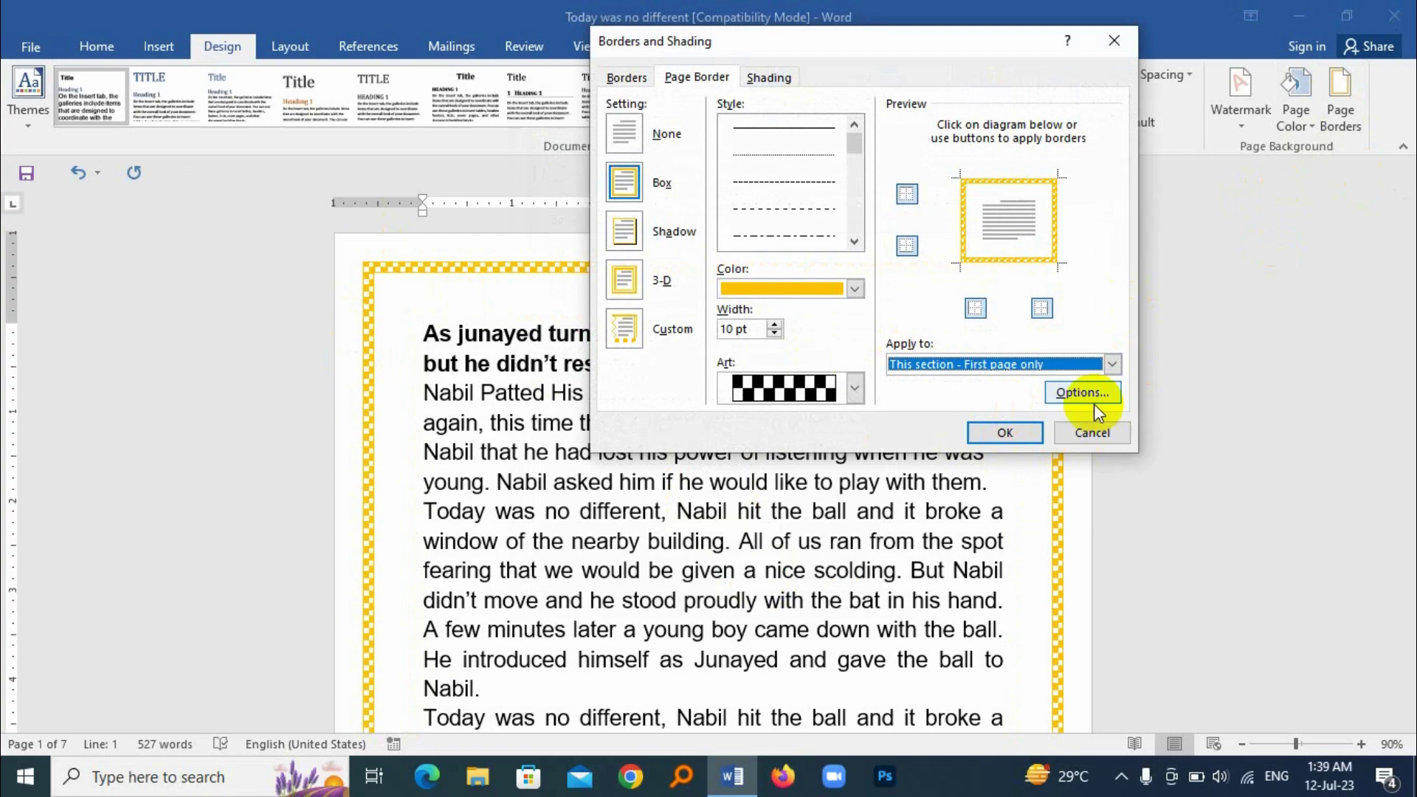
pyautogui.click(997, 433)
pyautogui.scroll(-12, 775, 443)
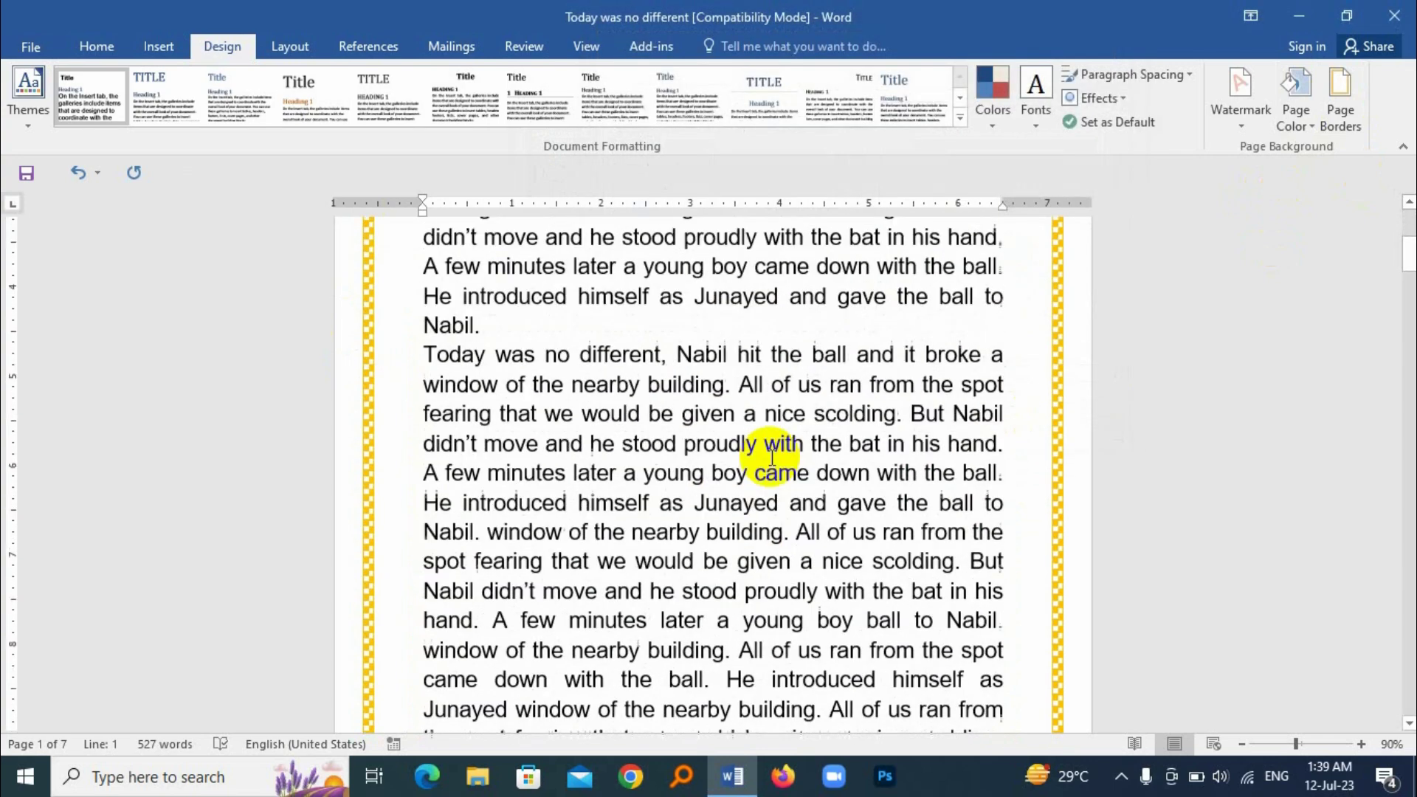
pyautogui.scroll(-3, 670, 354)
pyautogui.scroll(6, 721, 443)
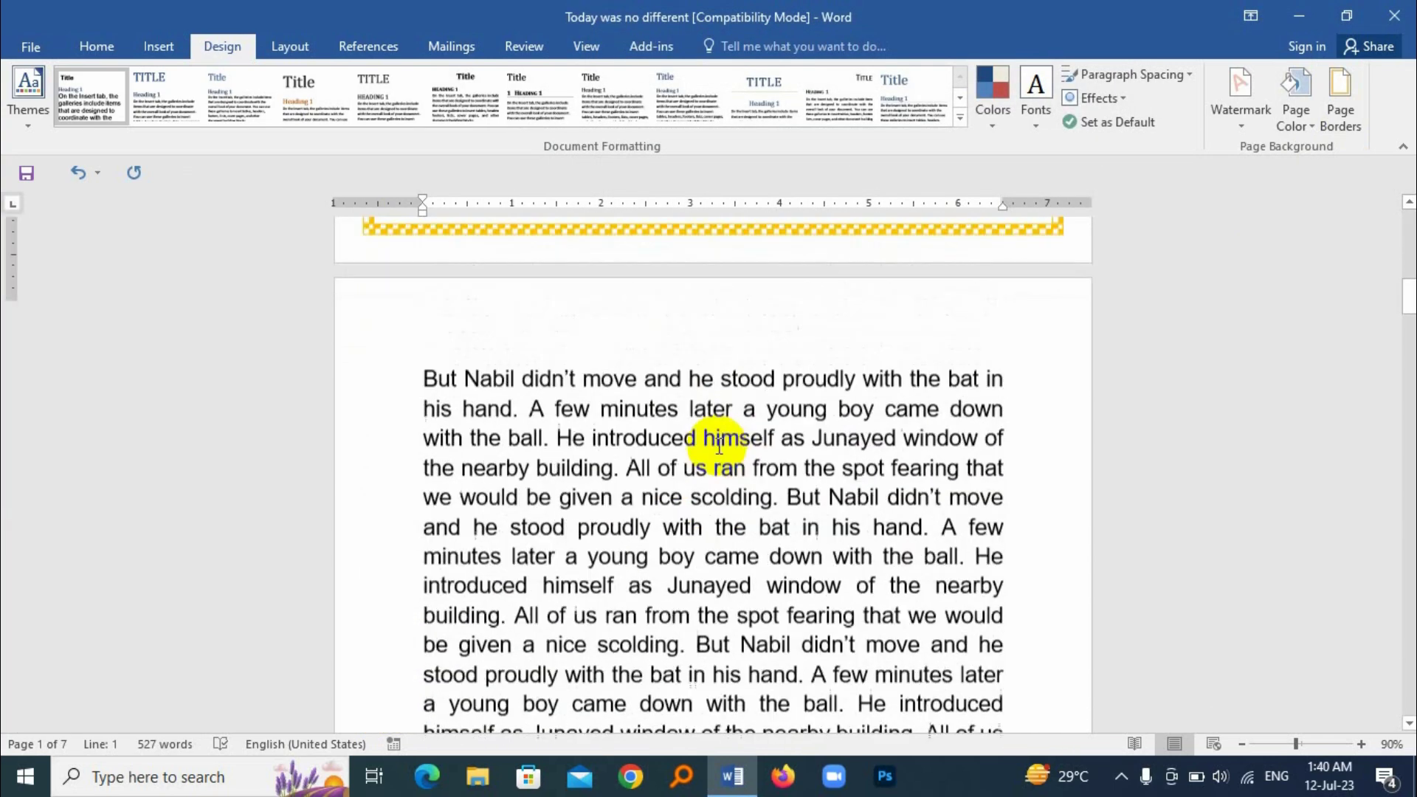
pyautogui.scroll(5, 714, 437)
# - Apply the checkerboard page border to This section - All except first page, check the second page and return to the document's start
pyautogui.click(1339, 104)
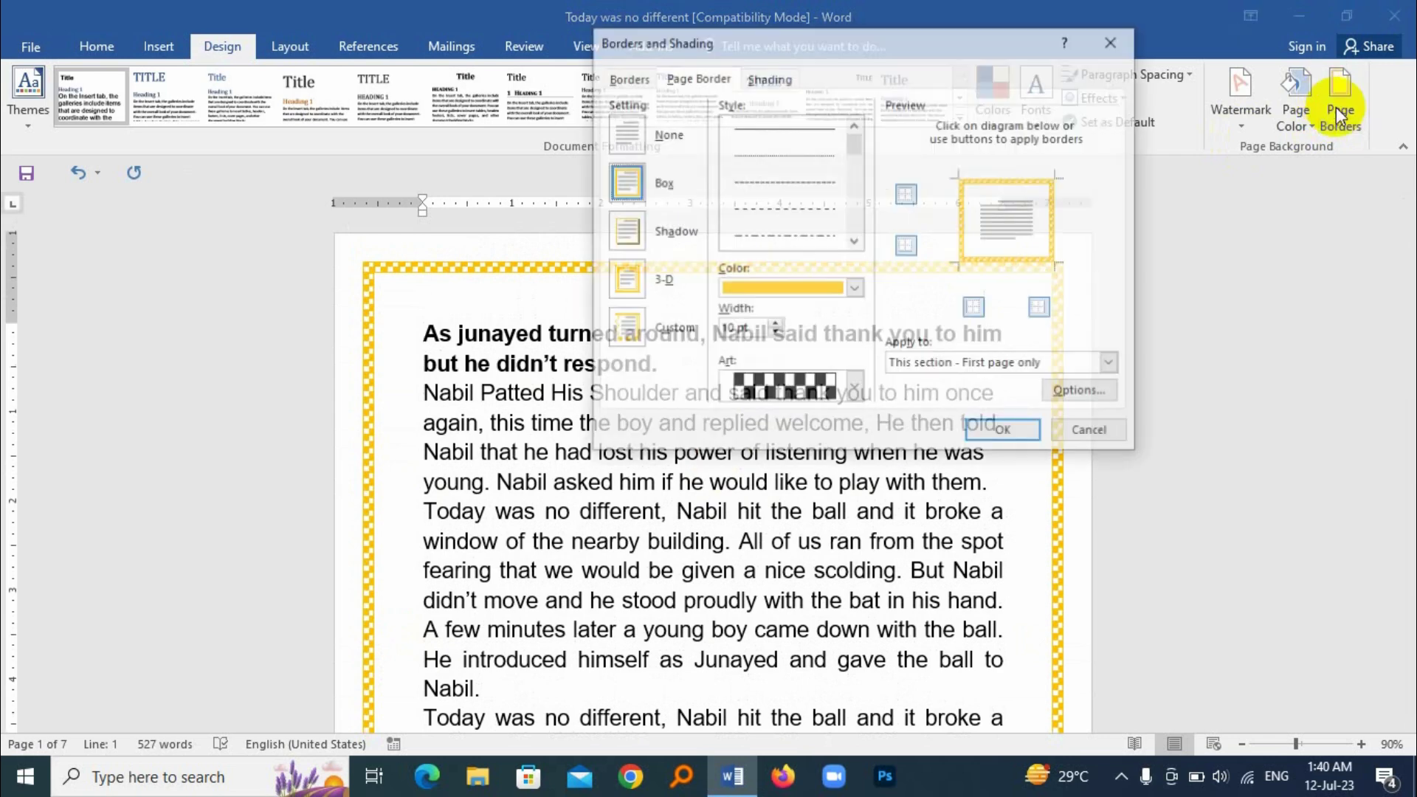
pyautogui.click(1109, 364)
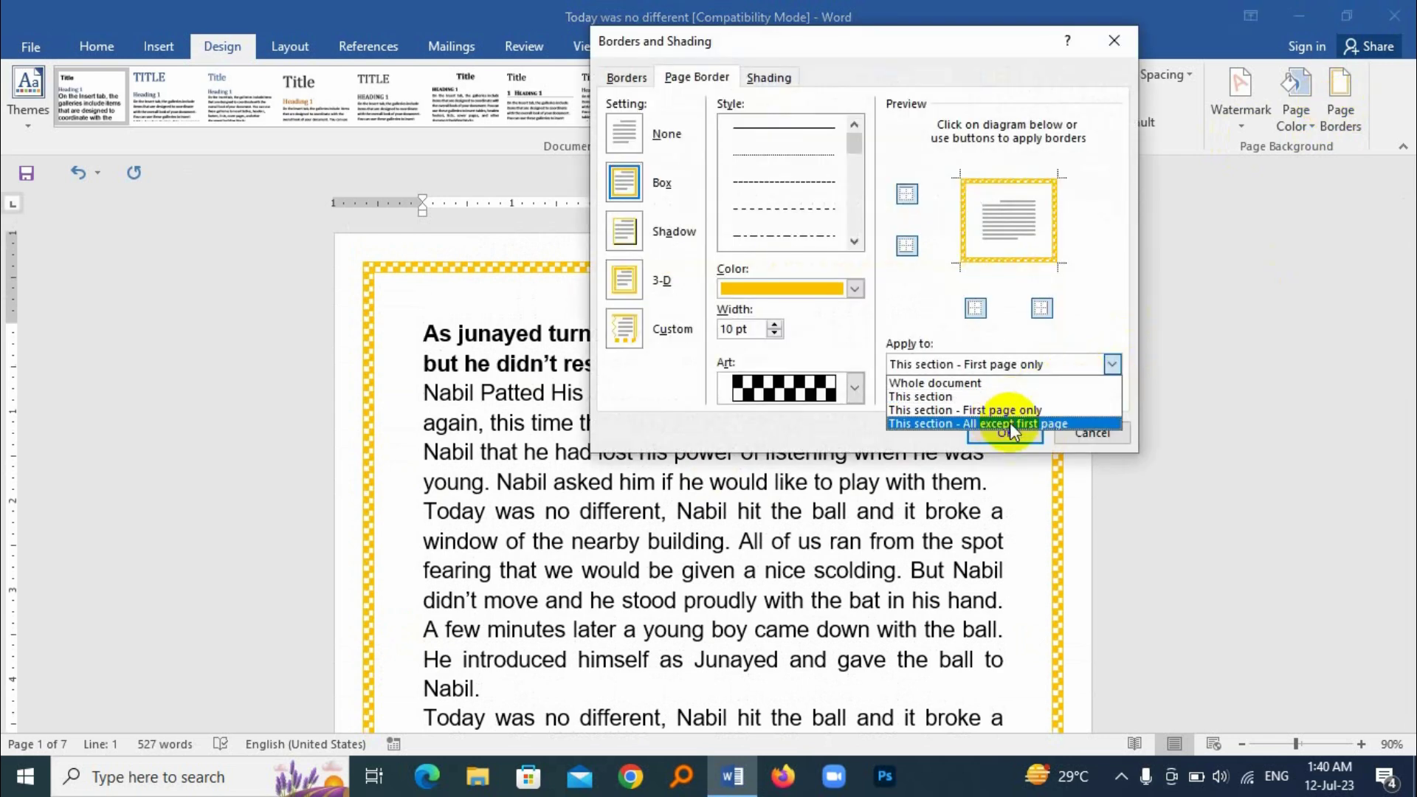
pyautogui.click(1061, 425)
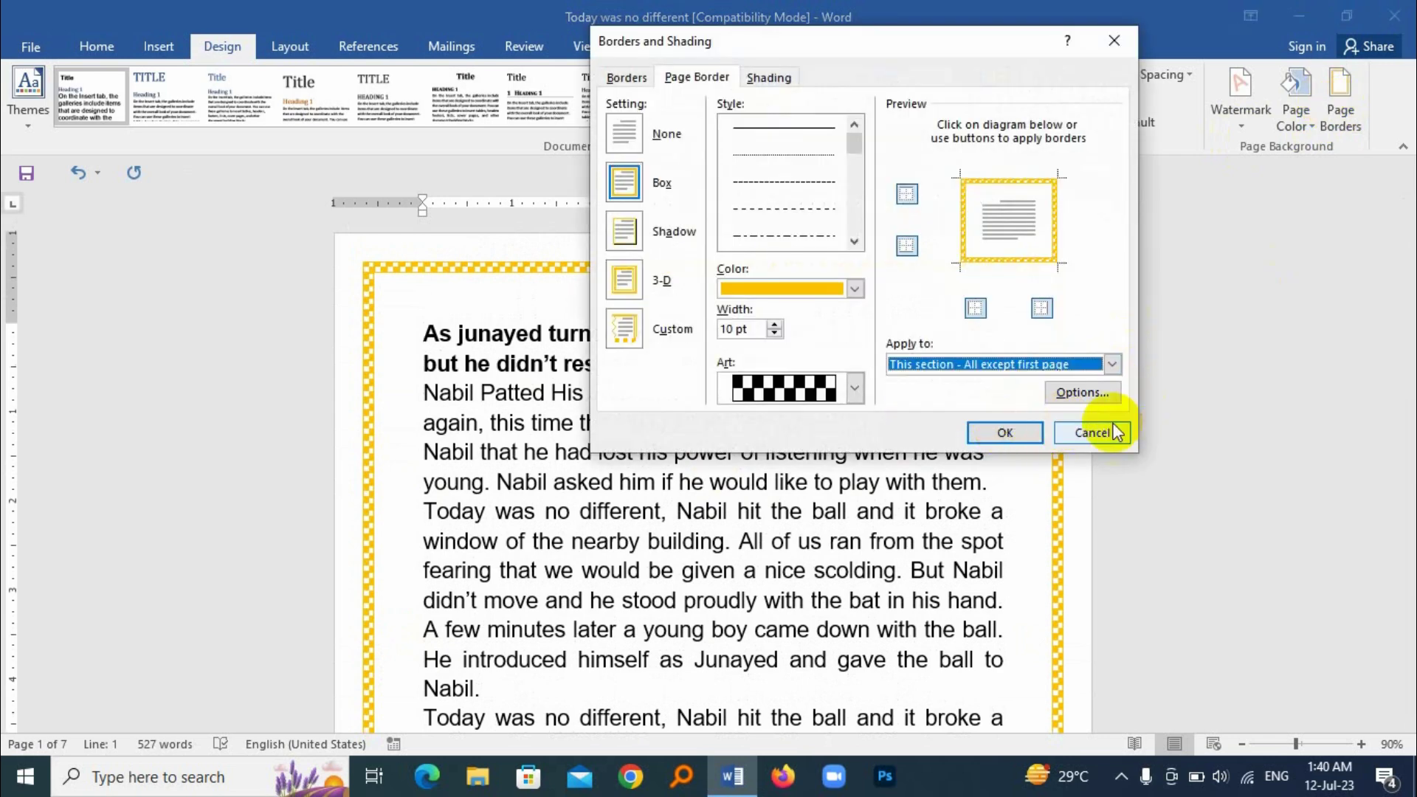
pyautogui.click(1005, 432)
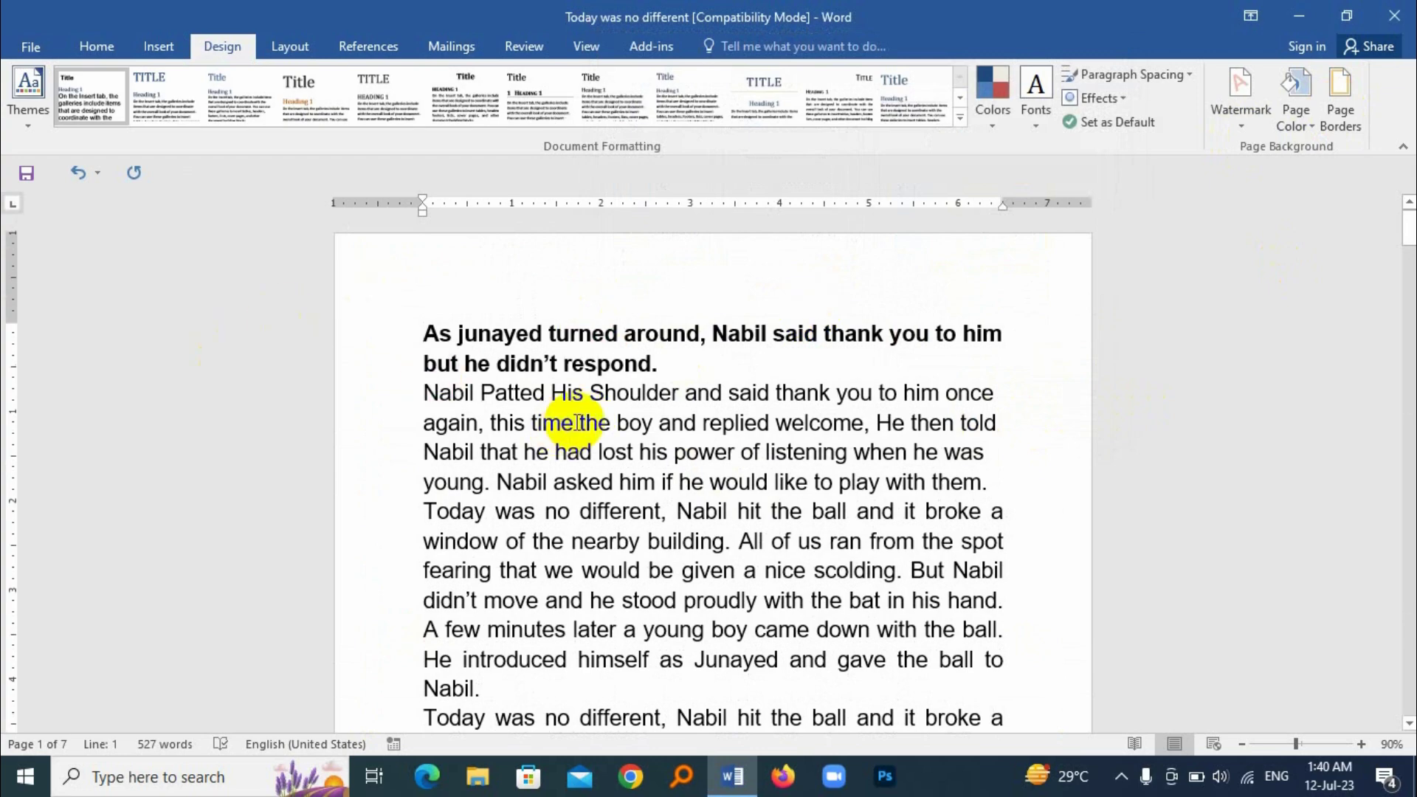
pyautogui.scroll(-10, 632, 443)
pyautogui.scroll(2, 538, 339)
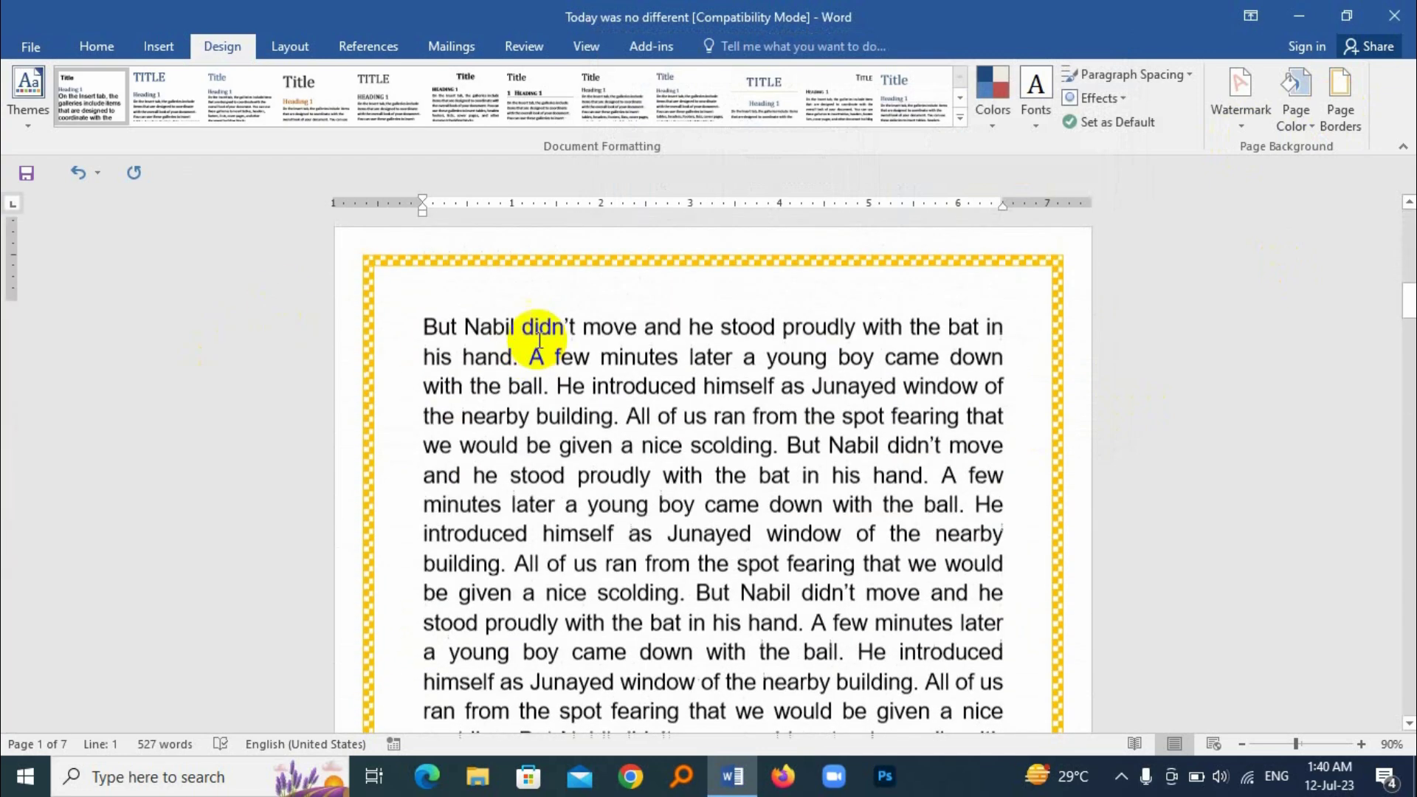
pyautogui.scroll(-8, 664, 525)
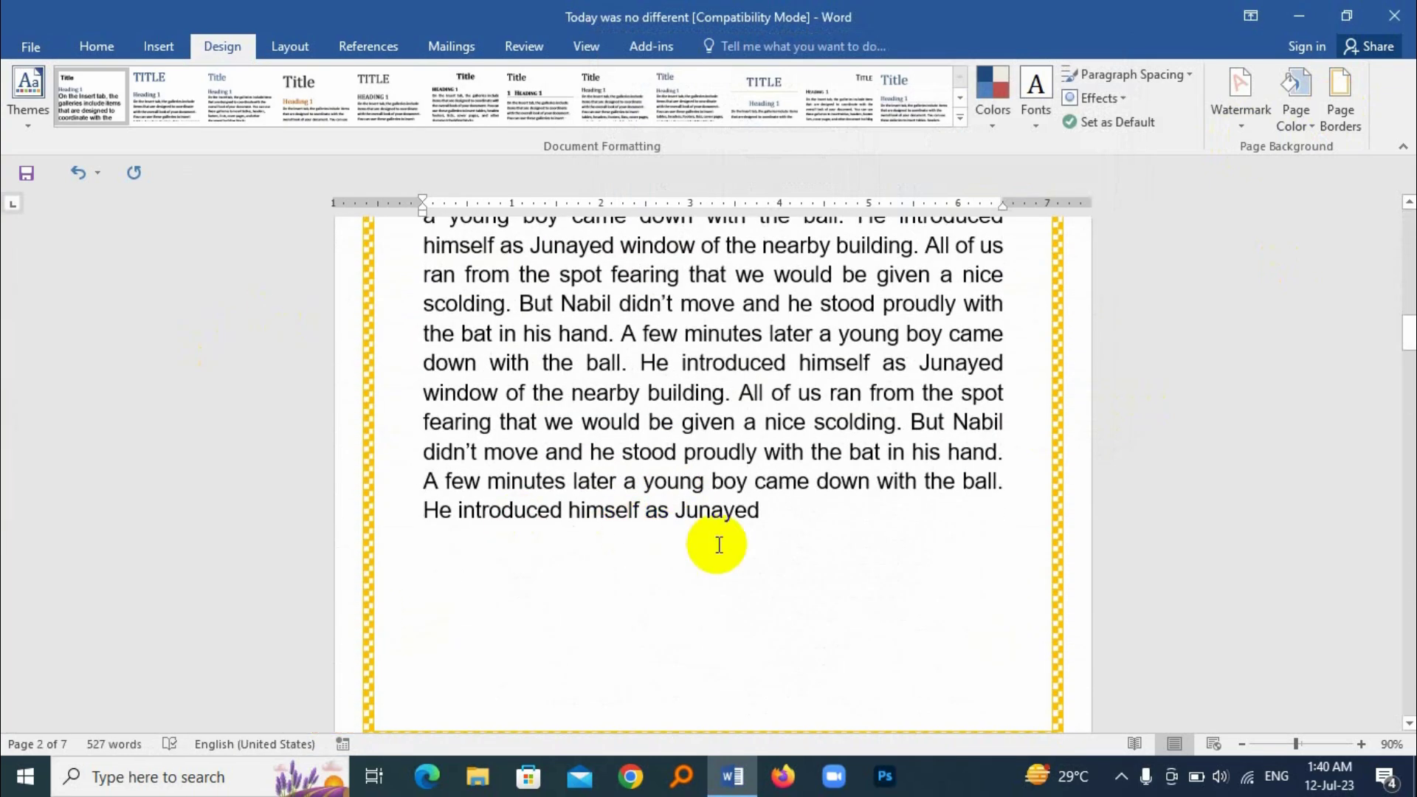
pyautogui.hotkey('ctrl', 'Home')
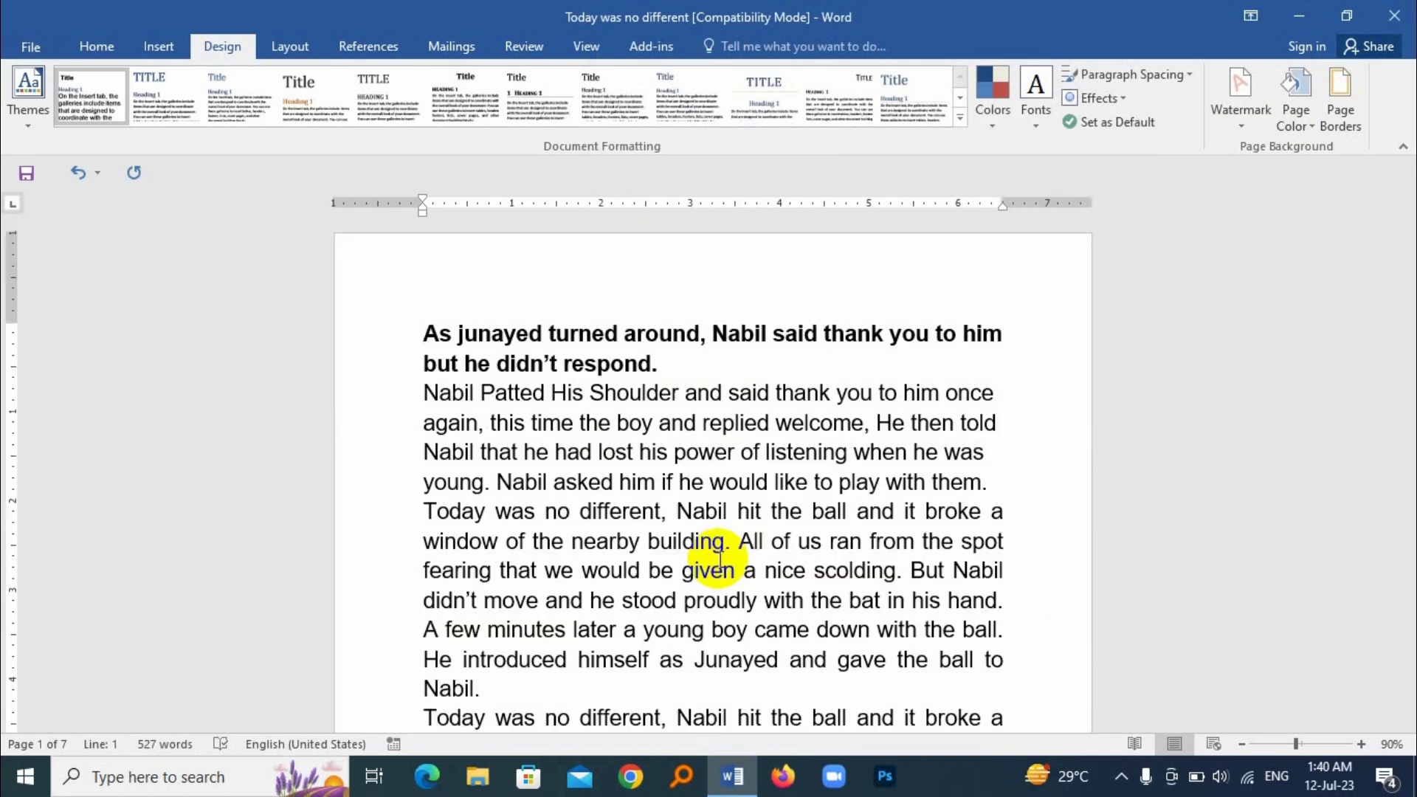